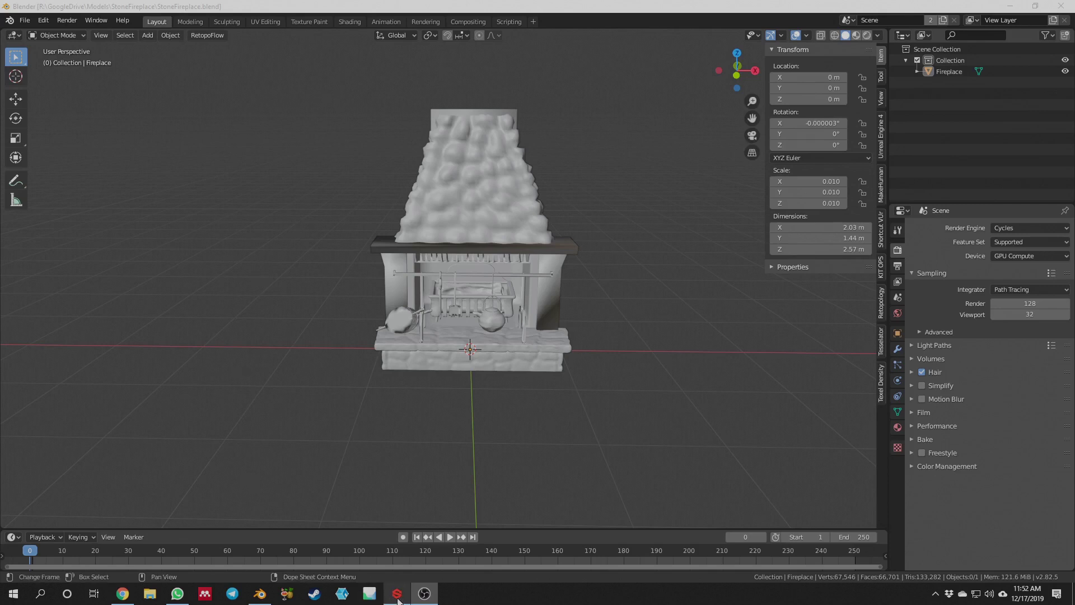
# Switch to Chrome and examine the UDIM tile numbering diagram on the Foundry UDIM Workflow page
pyautogui.click(122, 593)
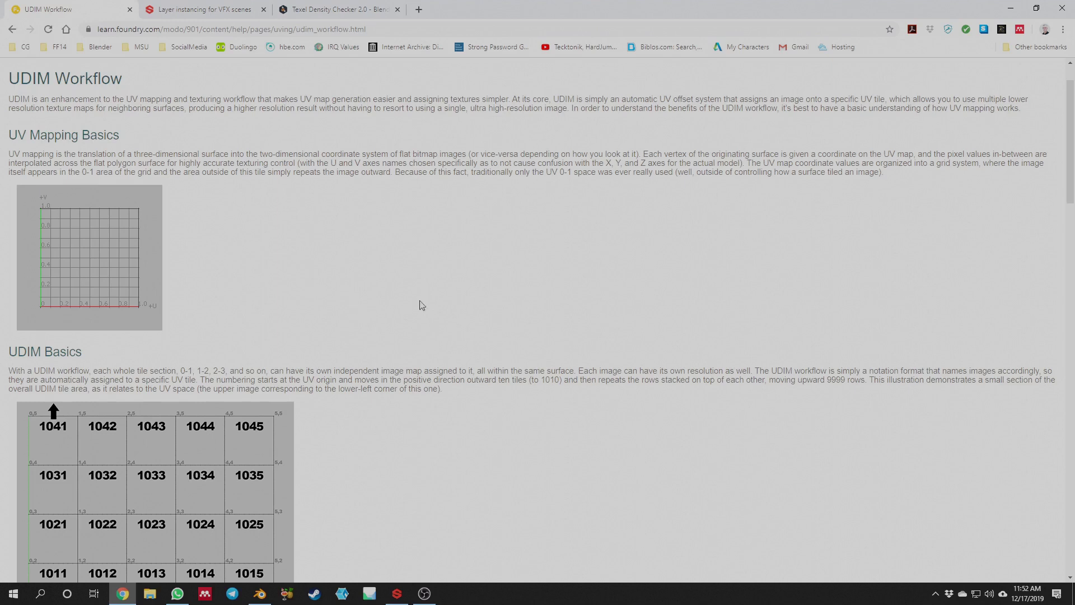
pyautogui.scroll(-5, 482, 336)
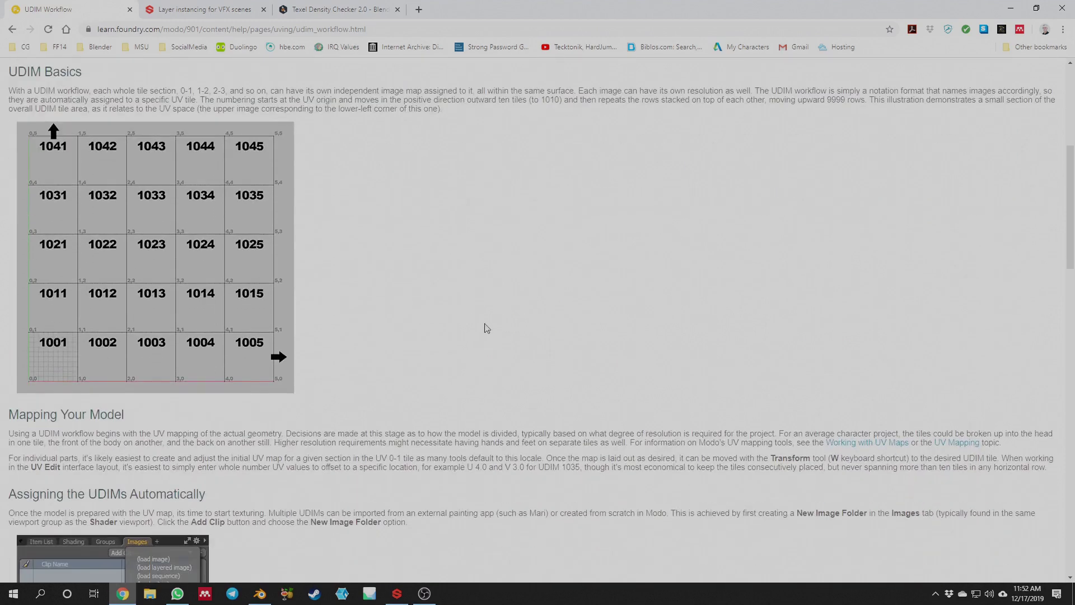
pyautogui.scroll(1, 499, 315)
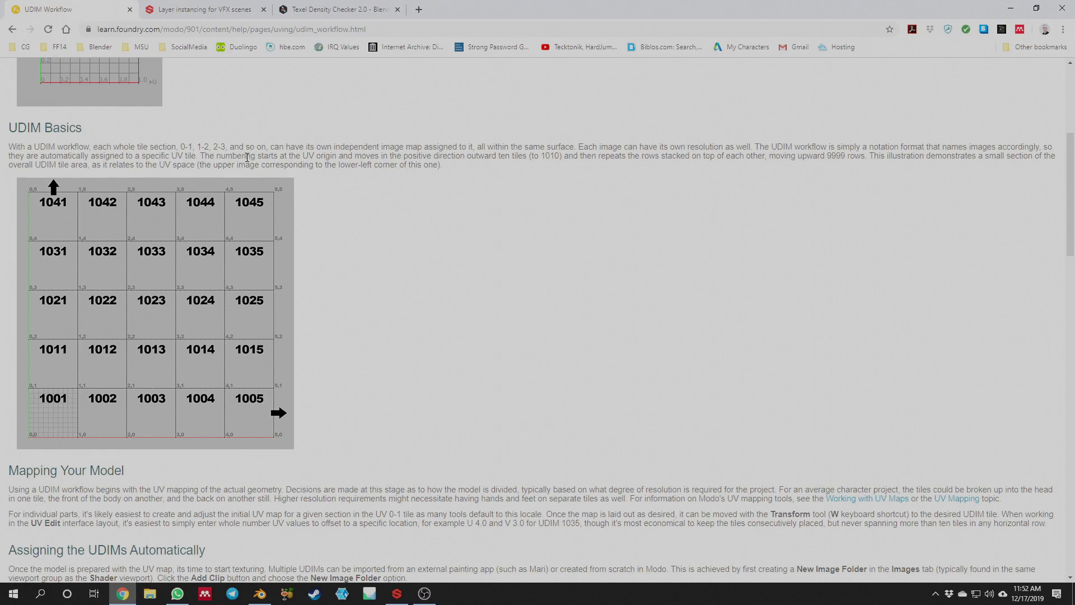
# Examine the UDIMs layout diagram in the Substance Academy article on layer instancing for VFX scenes
pyautogui.click(211, 12)
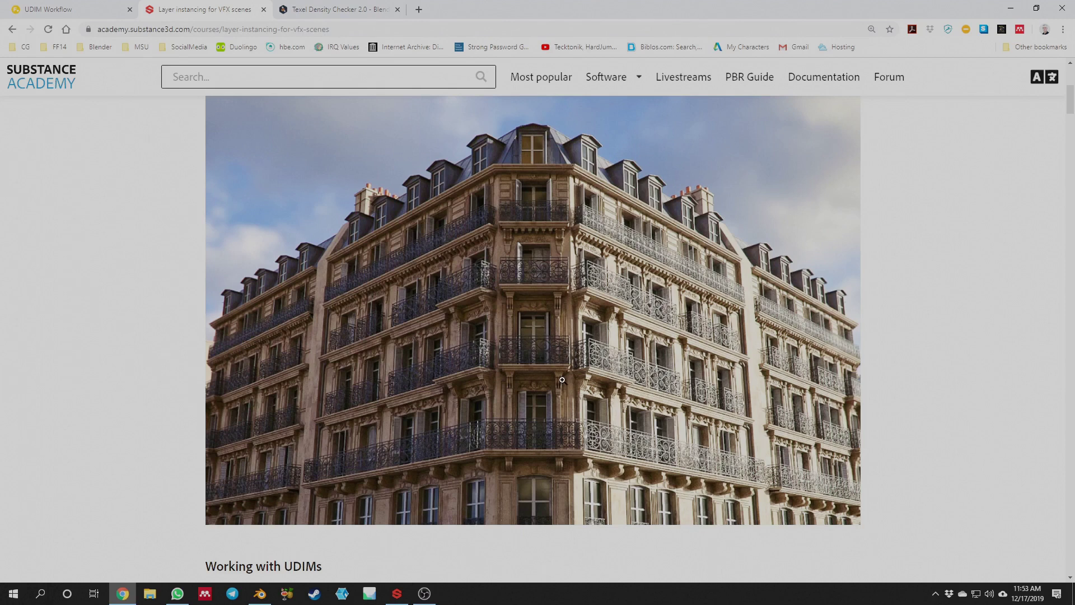
pyautogui.scroll(-12, 562, 379)
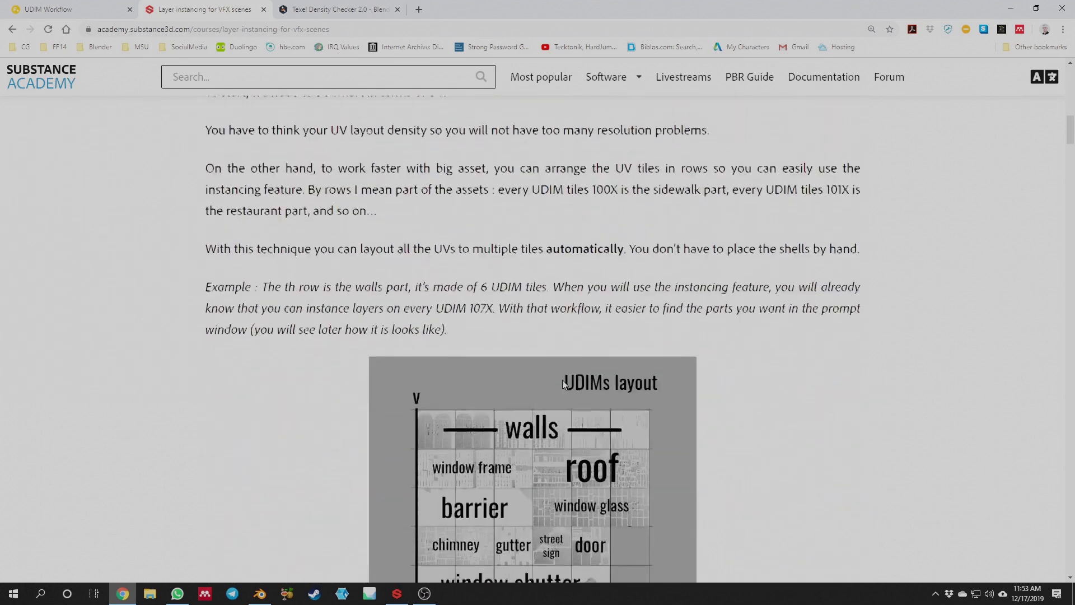
pyautogui.scroll(-5, 562, 380)
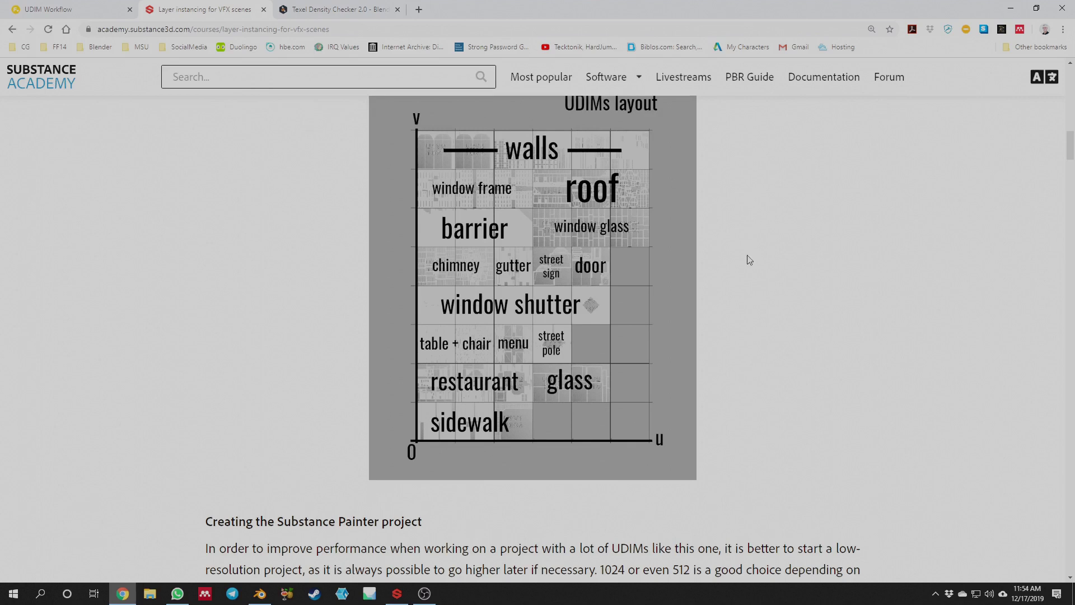
pyautogui.scroll(1, 750, 258)
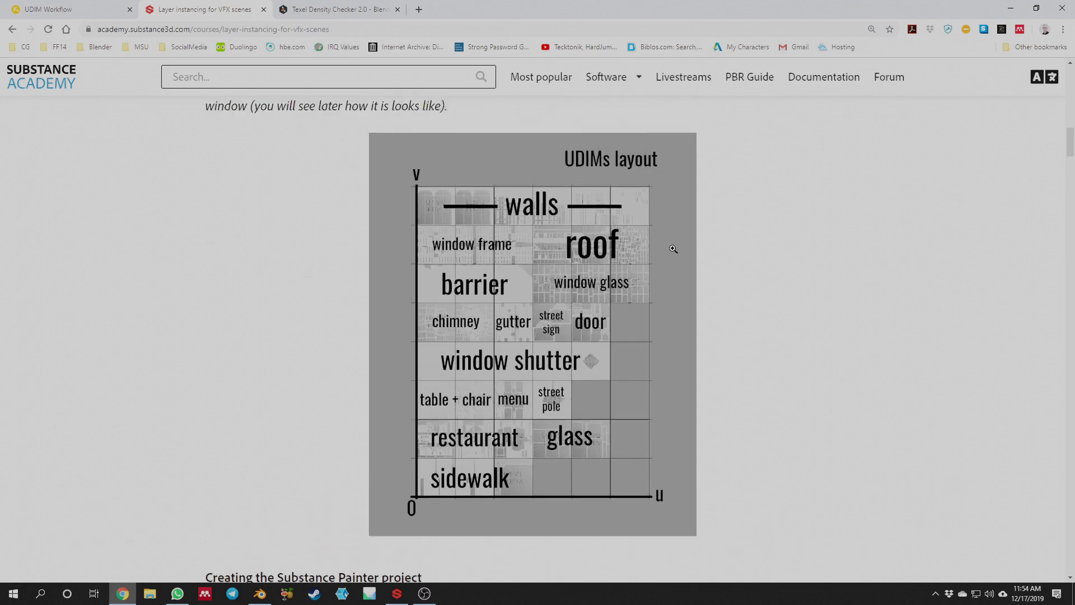
pyautogui.scroll(-2, 718, 419)
pyautogui.scroll(2, 718, 419)
pyautogui.scroll(-1, 718, 419)
pyautogui.scroll(1, 718, 419)
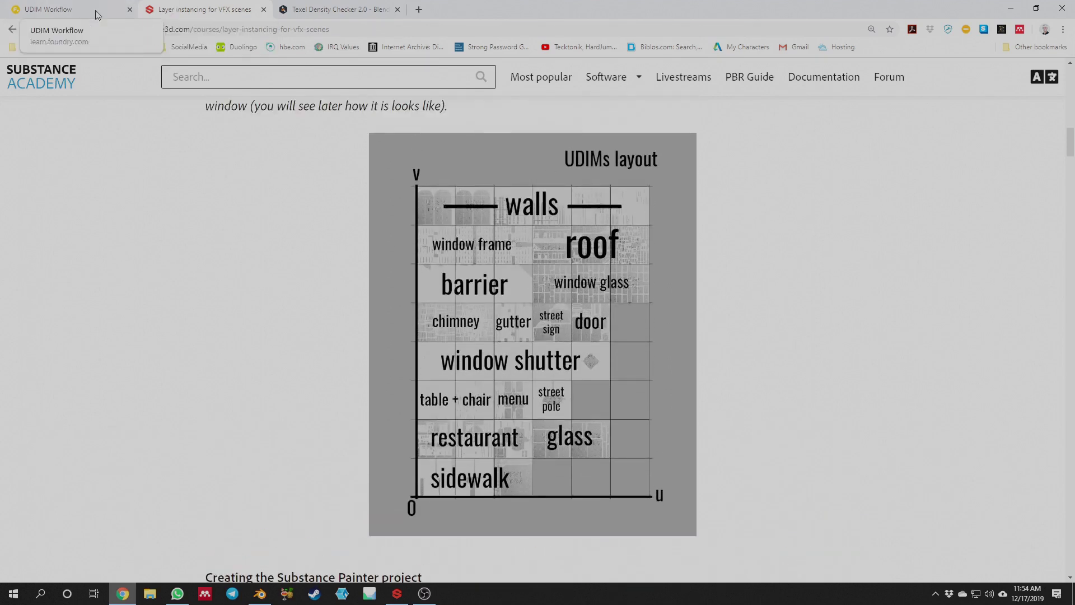
# Switch back to Blender and select the Fireplace object
pyautogui.click(1011, 10)
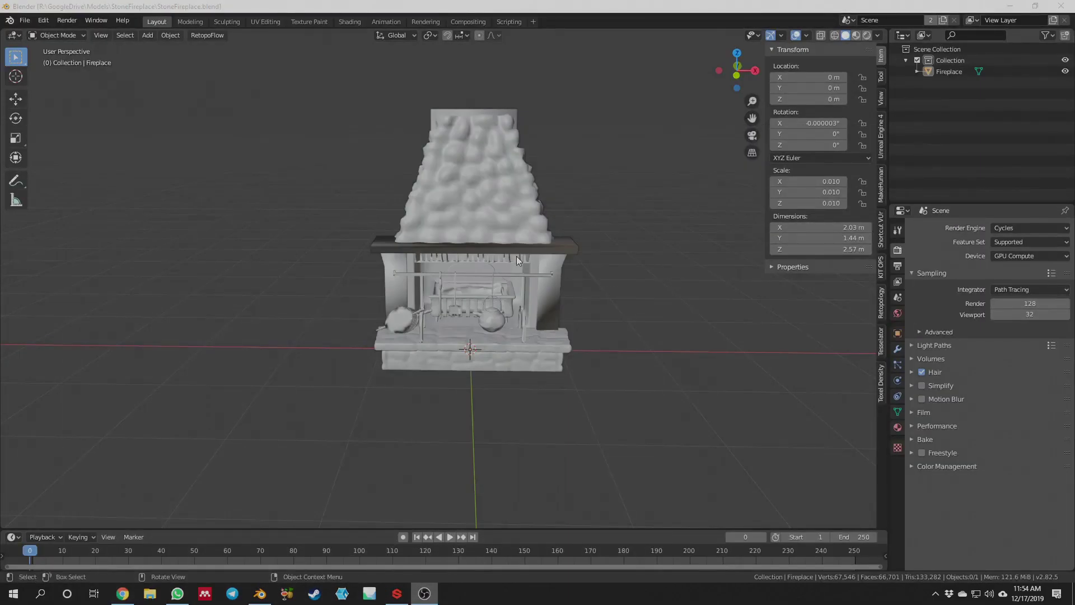
pyautogui.moveTo(491, 264)
pyautogui.mouseDown(button='middle')
pyautogui.moveTo(492, 244)
pyautogui.moveTo(490, 255)
pyautogui.mouseUp(button='middle')
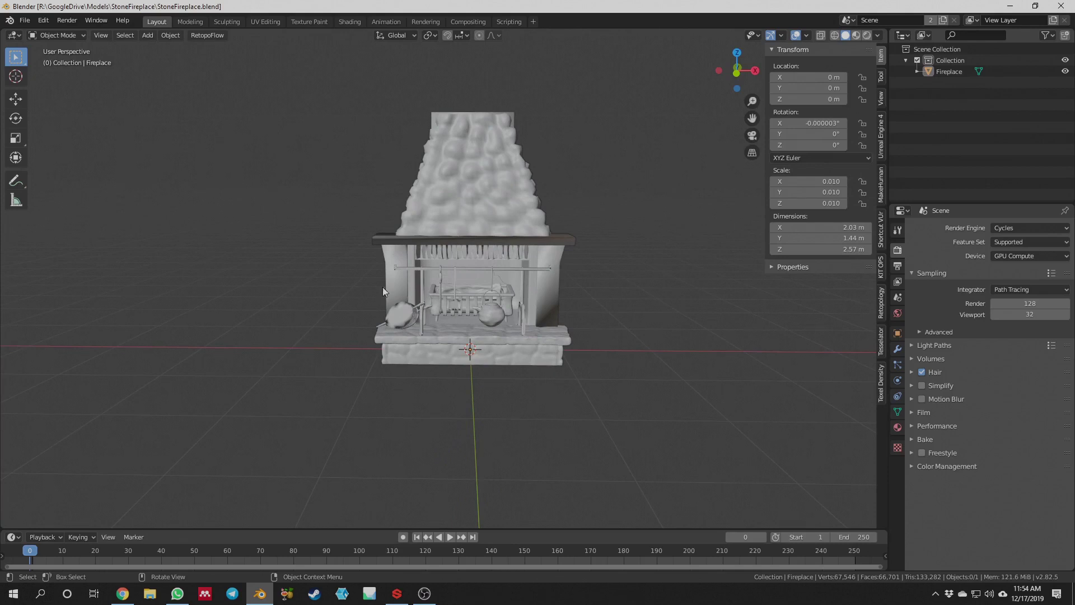
pyautogui.click(506, 350)
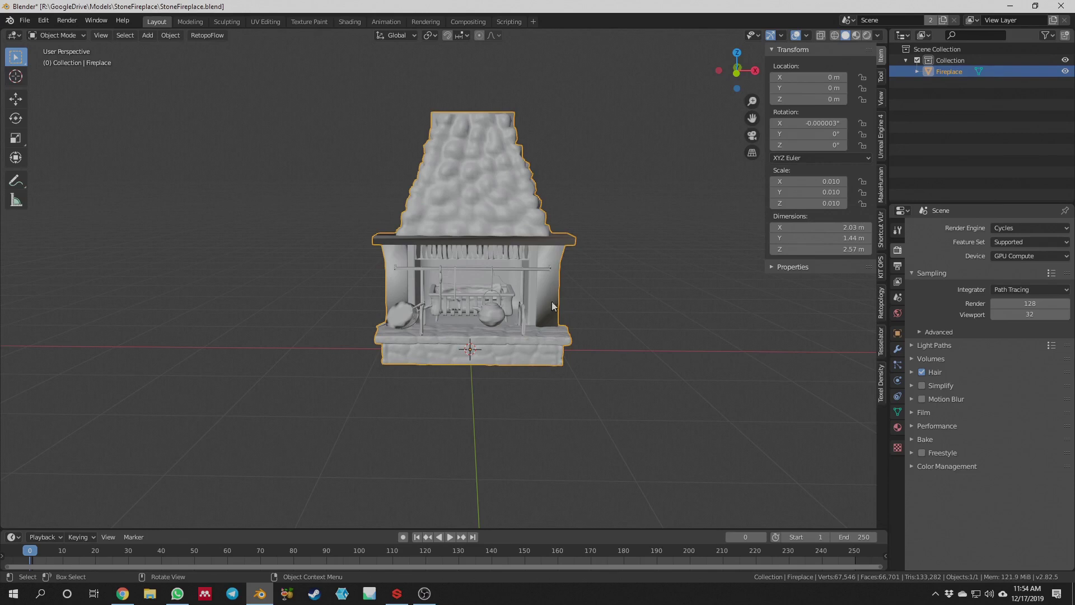
pyautogui.moveTo(630, 292); pyautogui.dragTo(569, 290, button='middle')
pyautogui.moveTo(499, 261); pyautogui.dragTo(546, 233, button='middle')
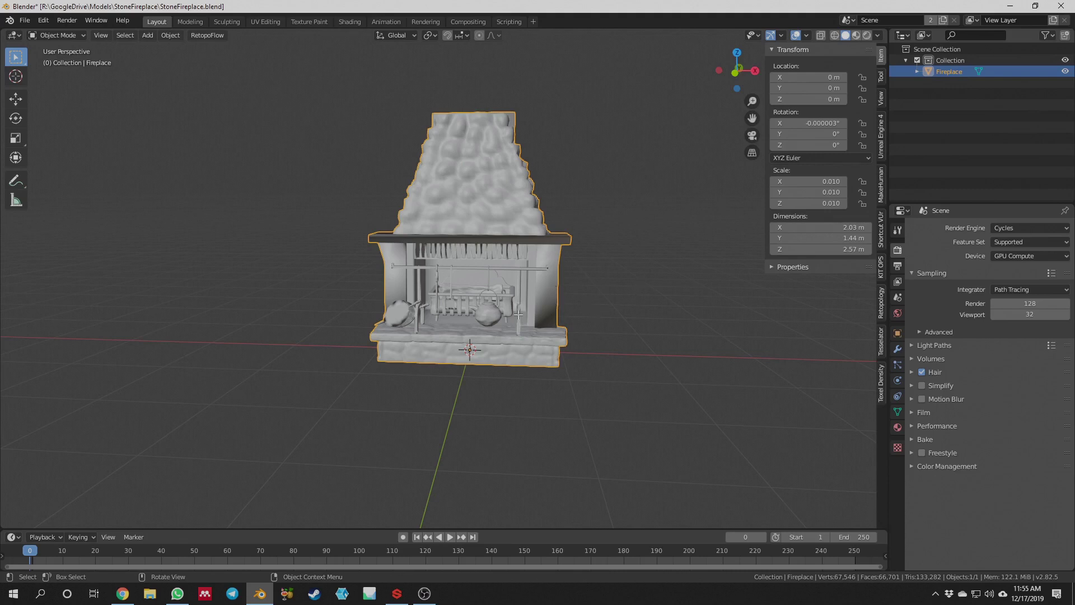
# Put the fireplace in Edit Mode, open the UV Editing workspace and select all of its UV islands
pyautogui.press('Tab')
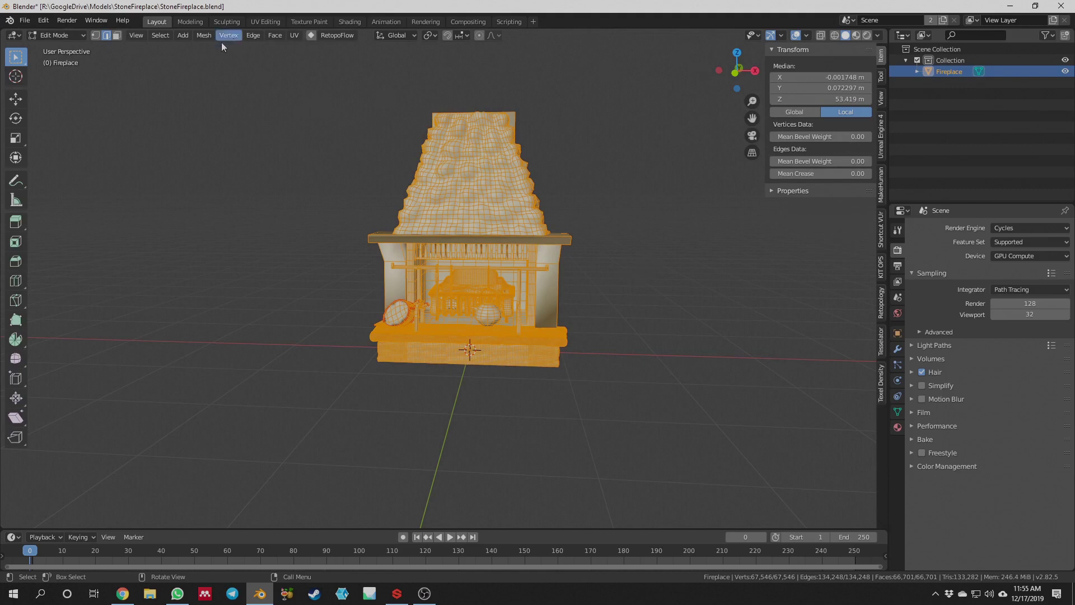
pyautogui.click(273, 21)
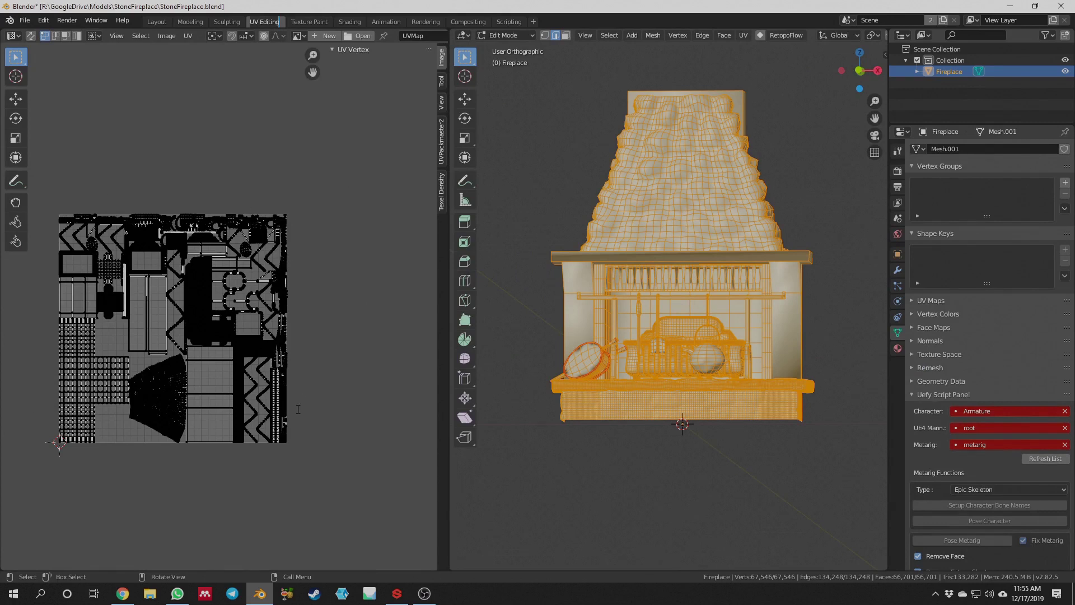
pyautogui.press('Return')
pyautogui.press('b')
pyautogui.moveTo(336, 193); pyautogui.dragTo(42, 506)
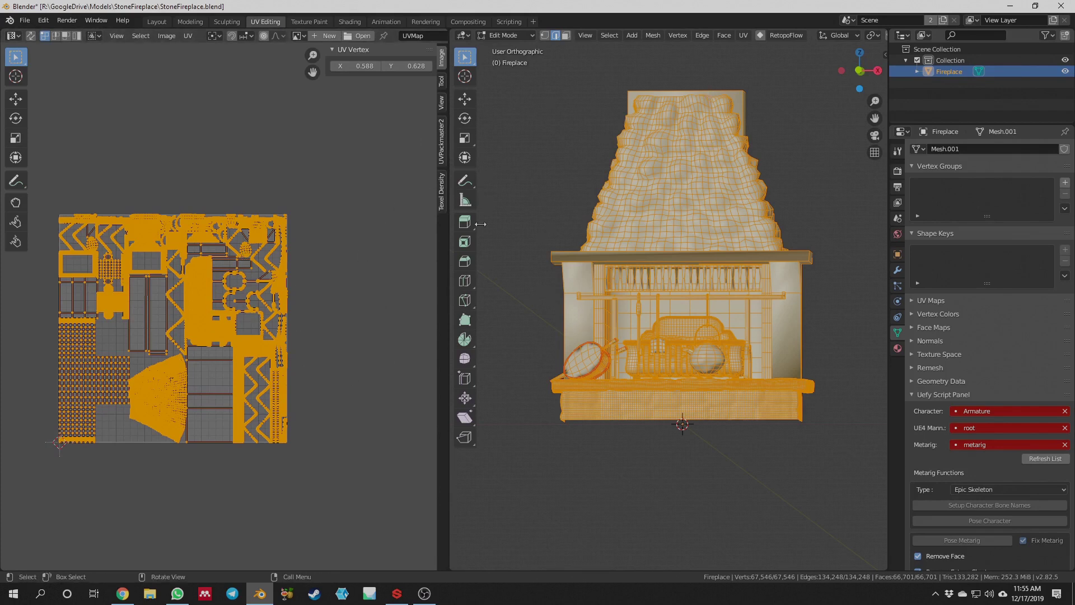
# Measure the texel density of the selected faces in Texel Density Checker for texture sizes of 2048px and 4096px
pyautogui.click(442, 196)
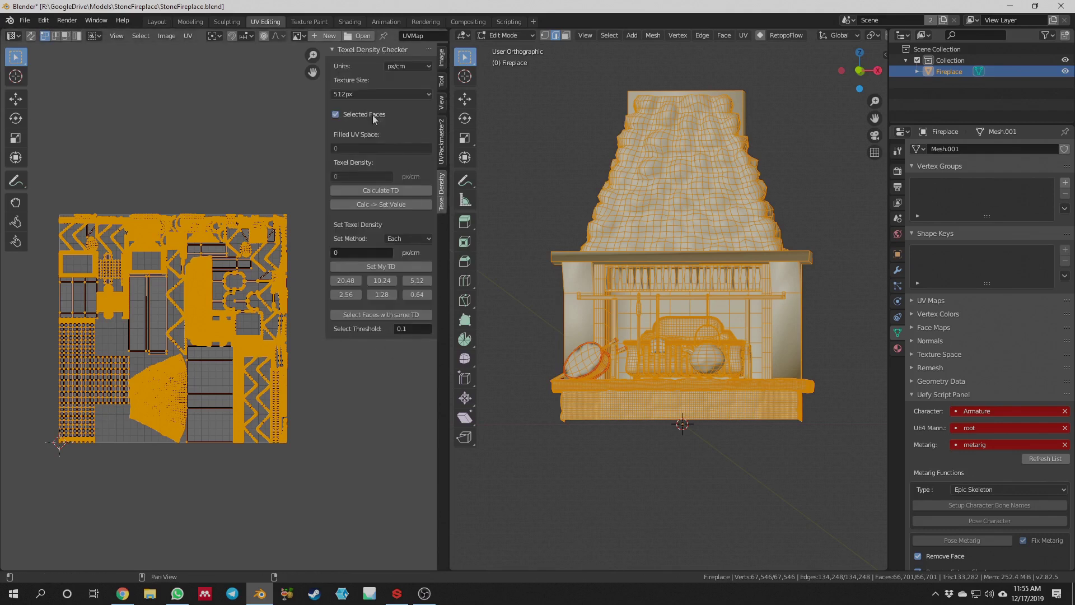
pyautogui.click(380, 94)
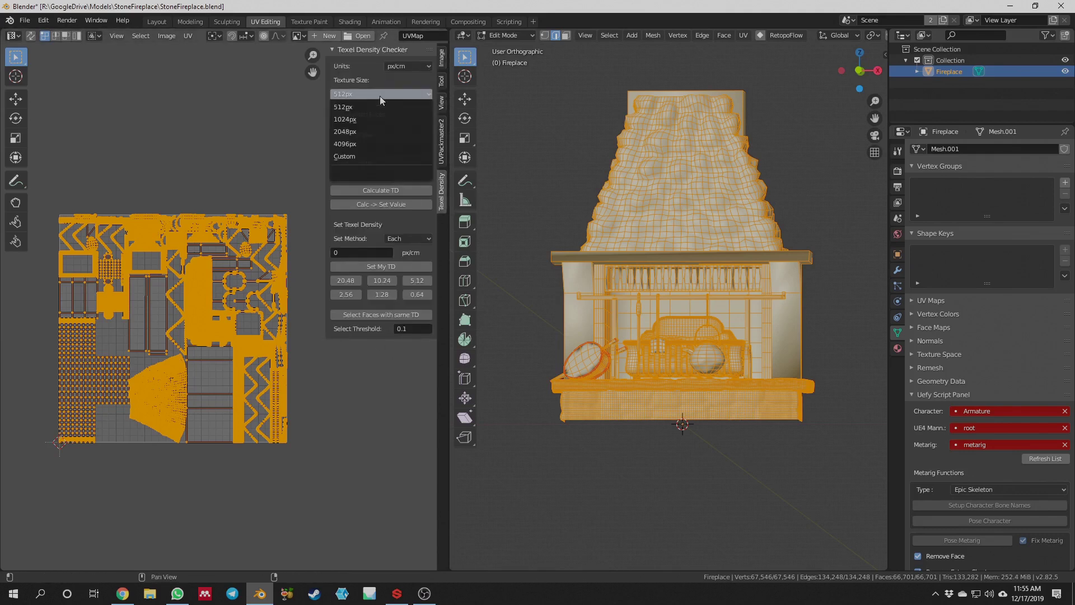
pyautogui.click(375, 131)
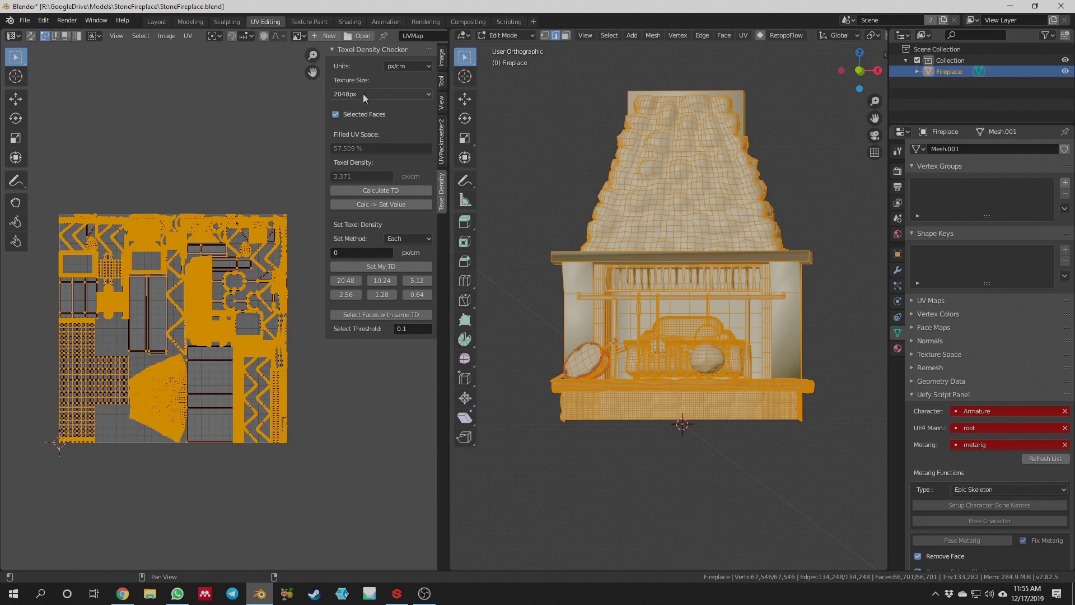
pyautogui.click(391, 191)
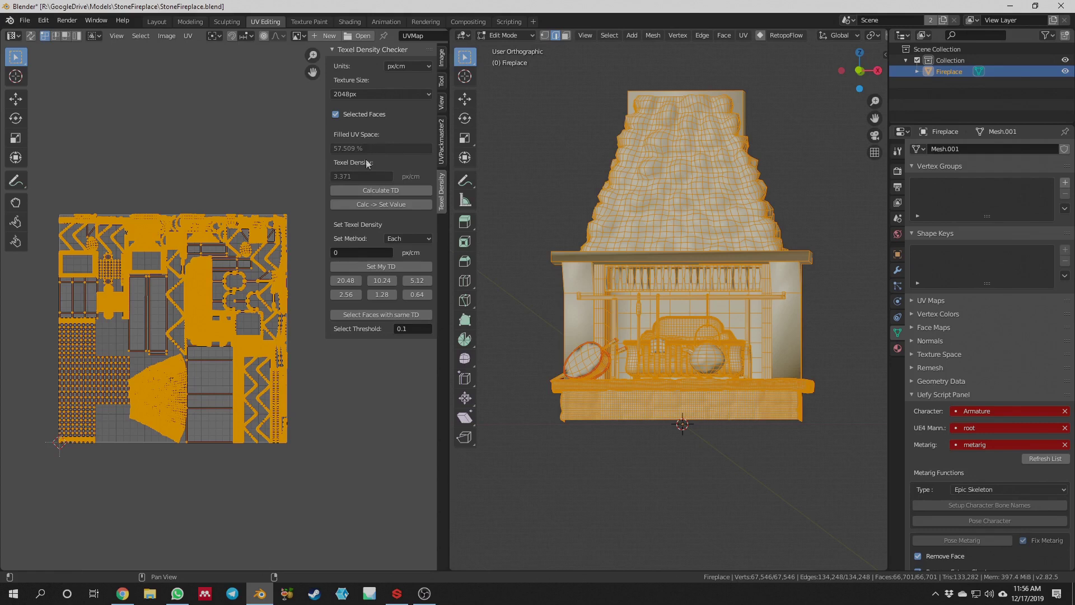
pyautogui.click(375, 93)
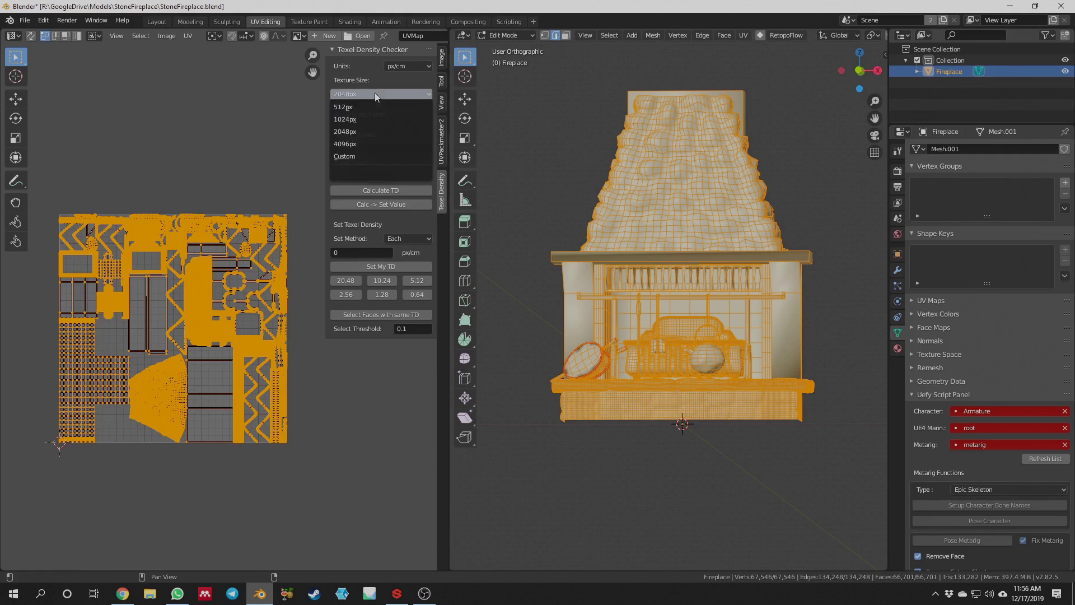
pyautogui.click(369, 144)
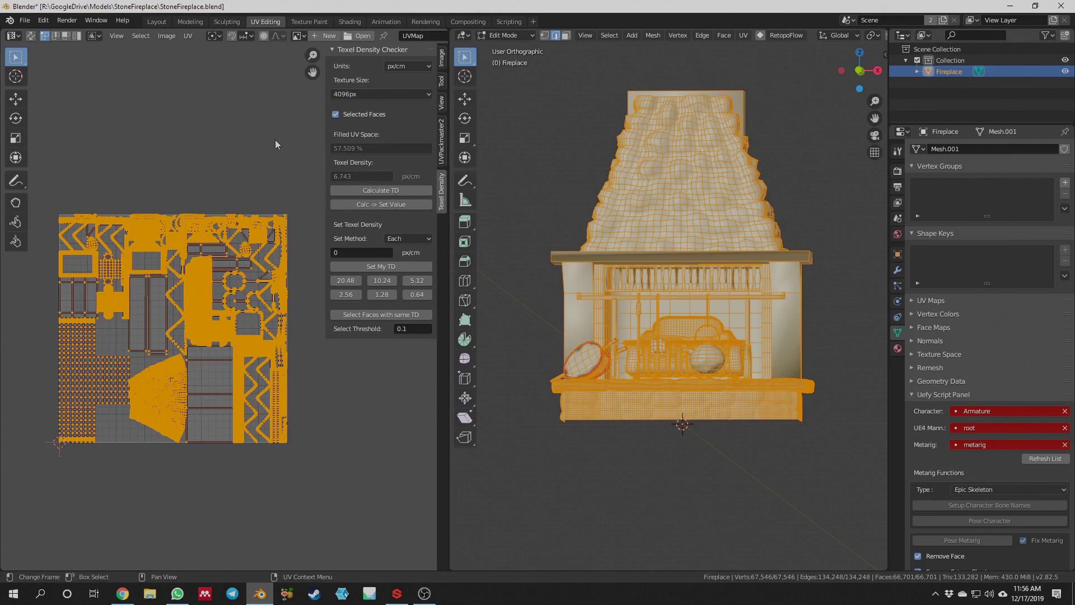
# Calculate the texel density of the selected faces for a custom texture size of 8192 by 8192 px
pyautogui.click(395, 96)
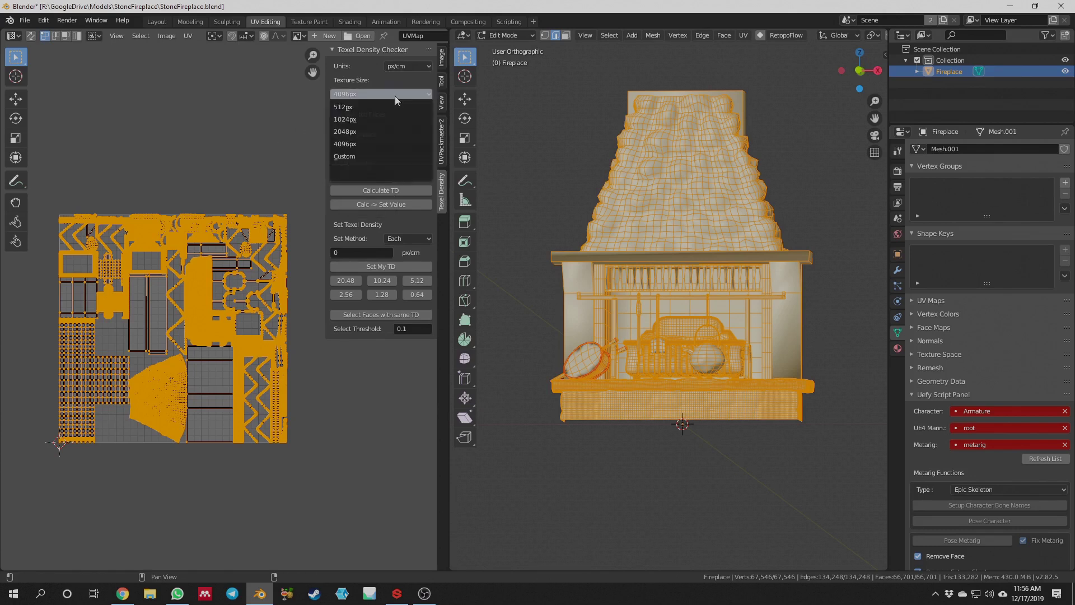
pyautogui.click(359, 156)
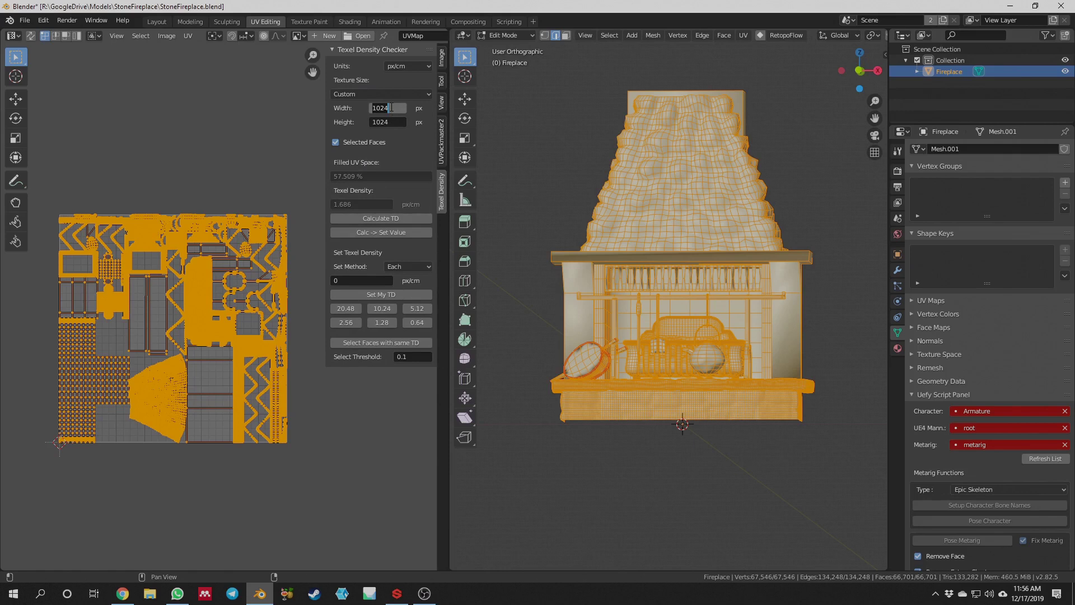
pyautogui.write('819')
pyautogui.click(401, 122)
pyautogui.write('81')
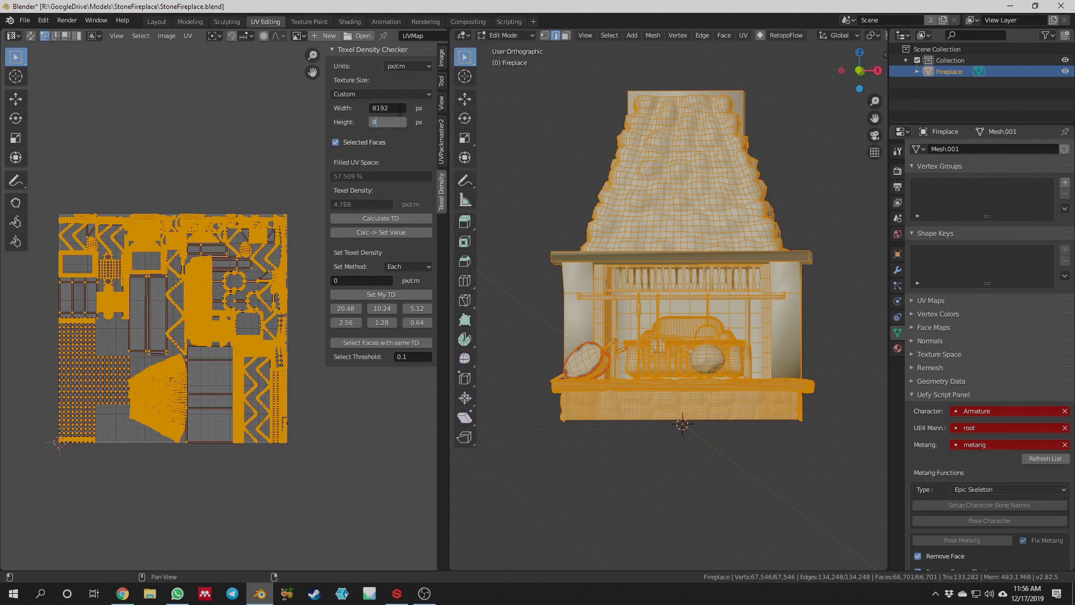
pyautogui.write('92')
pyautogui.click(347, 219)
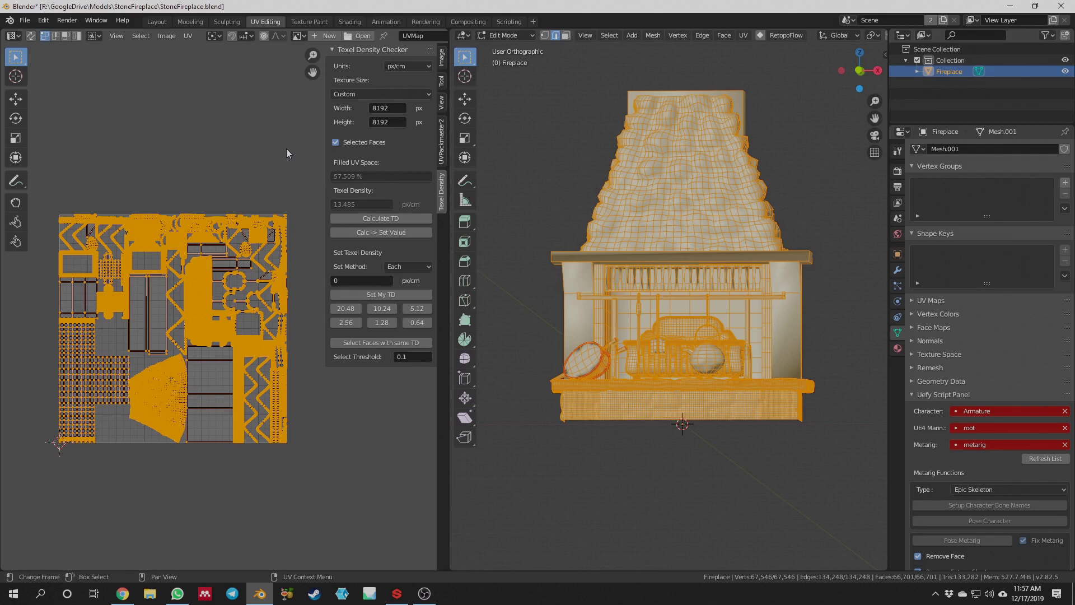
# Deselect all UVs and examine the UV layout together with the empty space around its tile
pyautogui.click(264, 136)
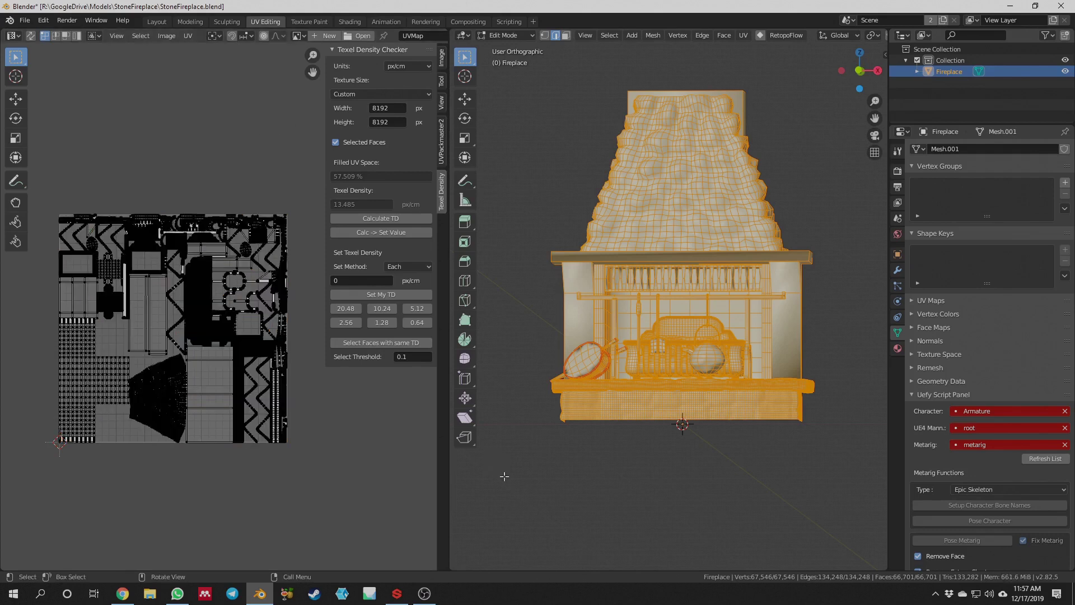
pyautogui.scroll(2, 319, 448)
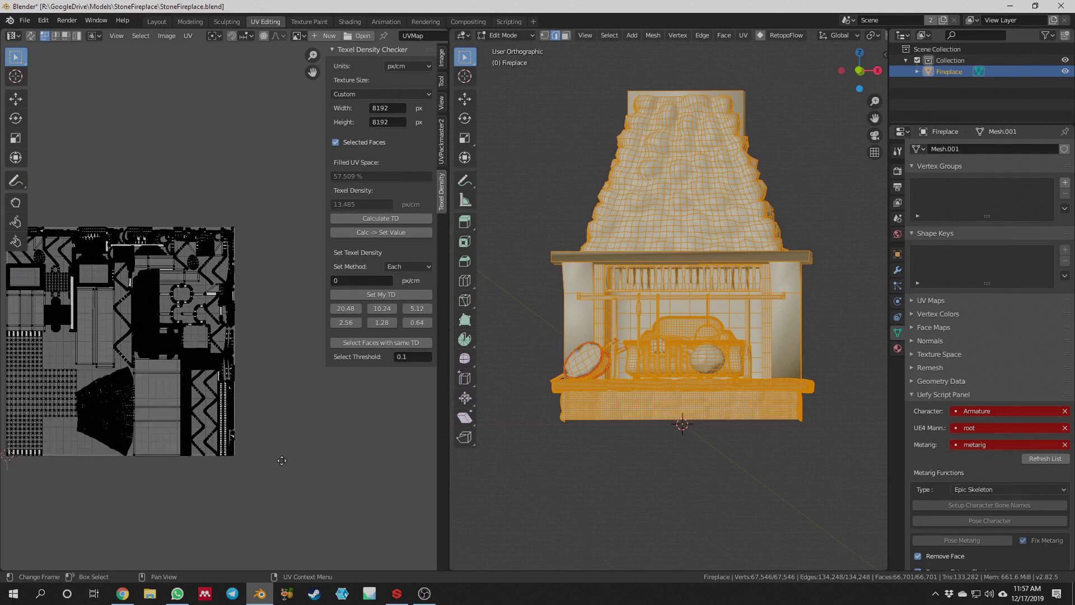
pyautogui.scroll(-5, 295, 442)
pyautogui.scroll(2, 295, 442)
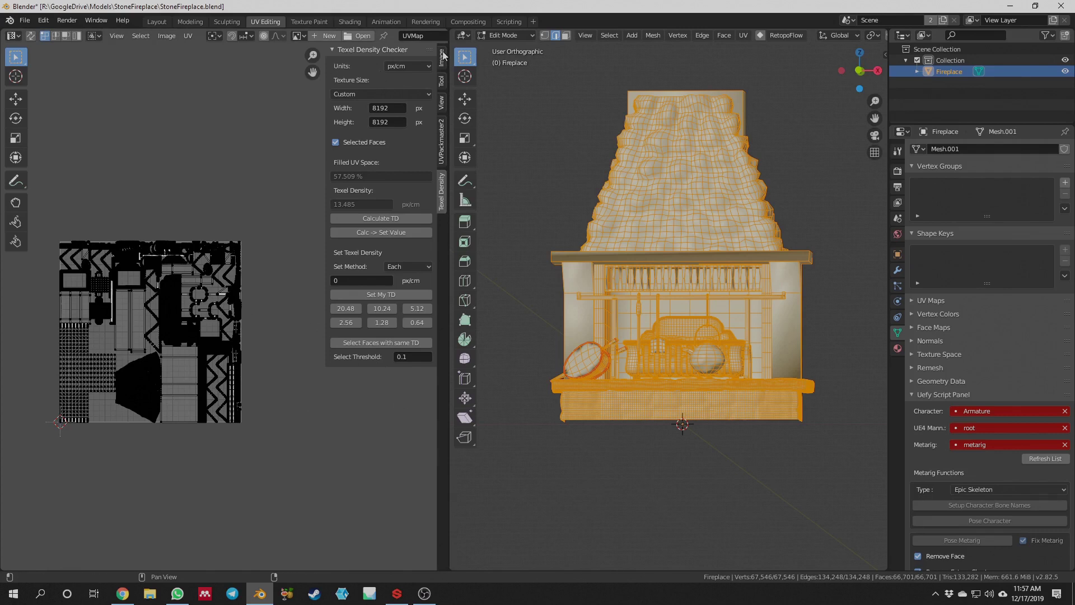
# Create a new material for the fireplace in the Shading workspace and reposition its Principled BSDF node
pyautogui.click(348, 21)
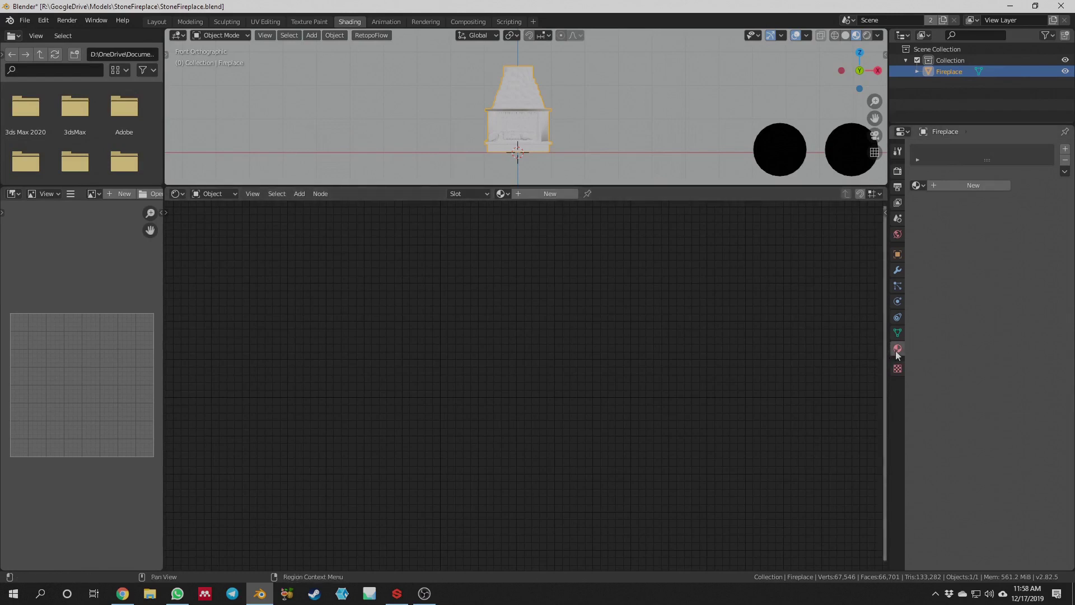
pyautogui.click(970, 187)
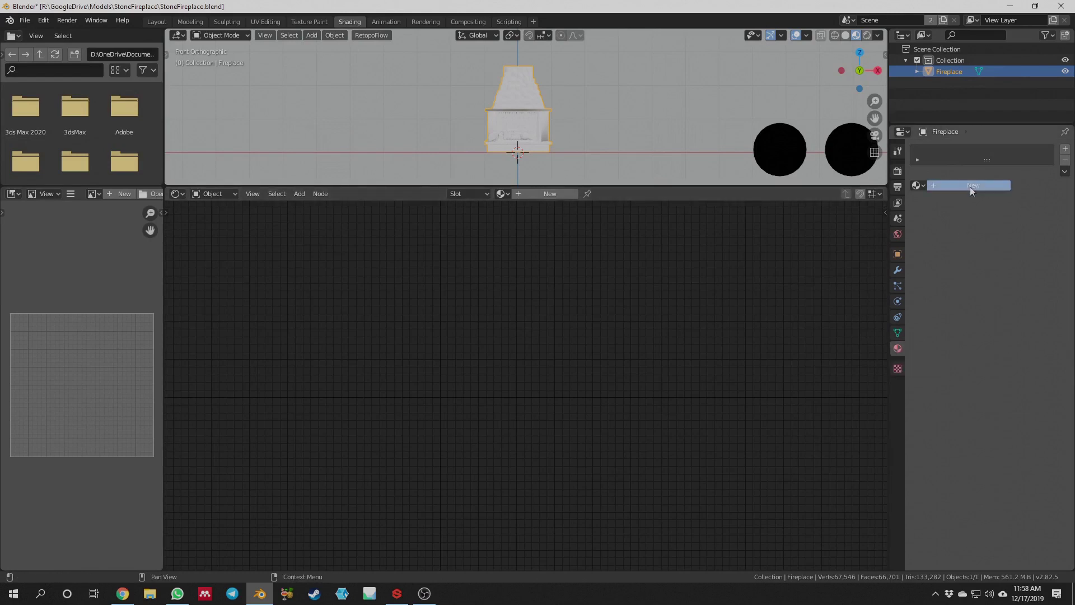
pyautogui.moveTo(480, 288); pyautogui.dragTo(673, 275)
pyautogui.click(673, 274)
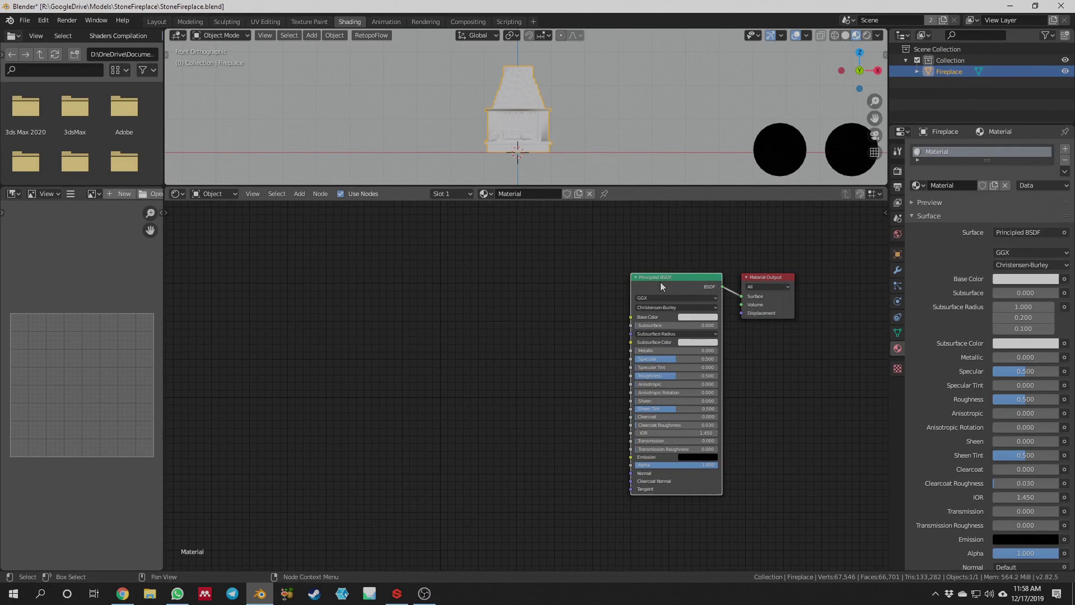
# Add an Image Texture with Mapping and Texture Coordinate nodes to the Base Color of the Principled BSDF node
pyautogui.hotkey('ctrl', 'shift', 't')
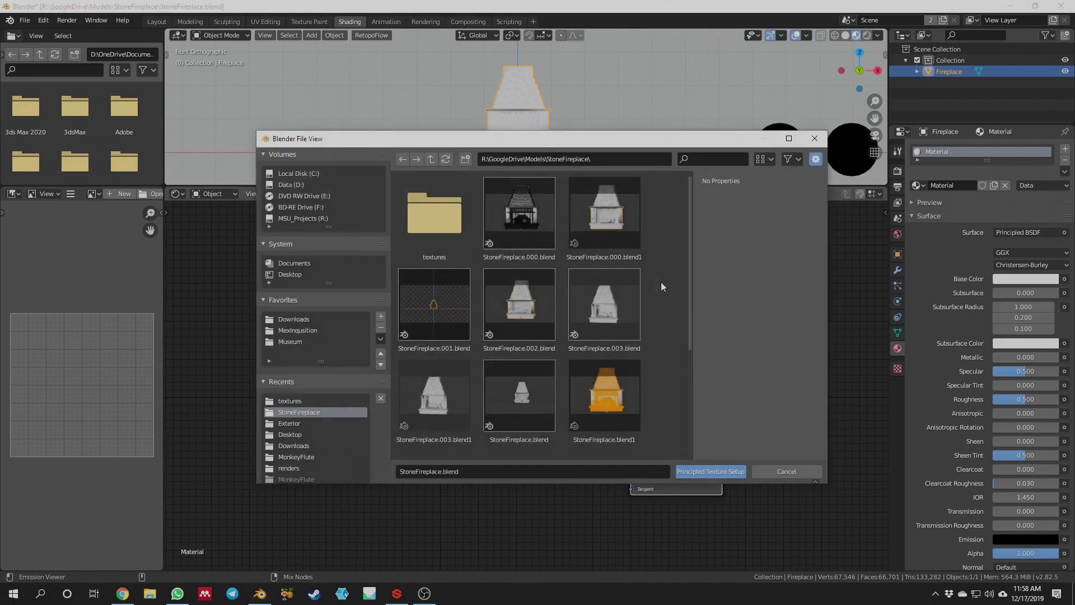
pyautogui.click(814, 138)
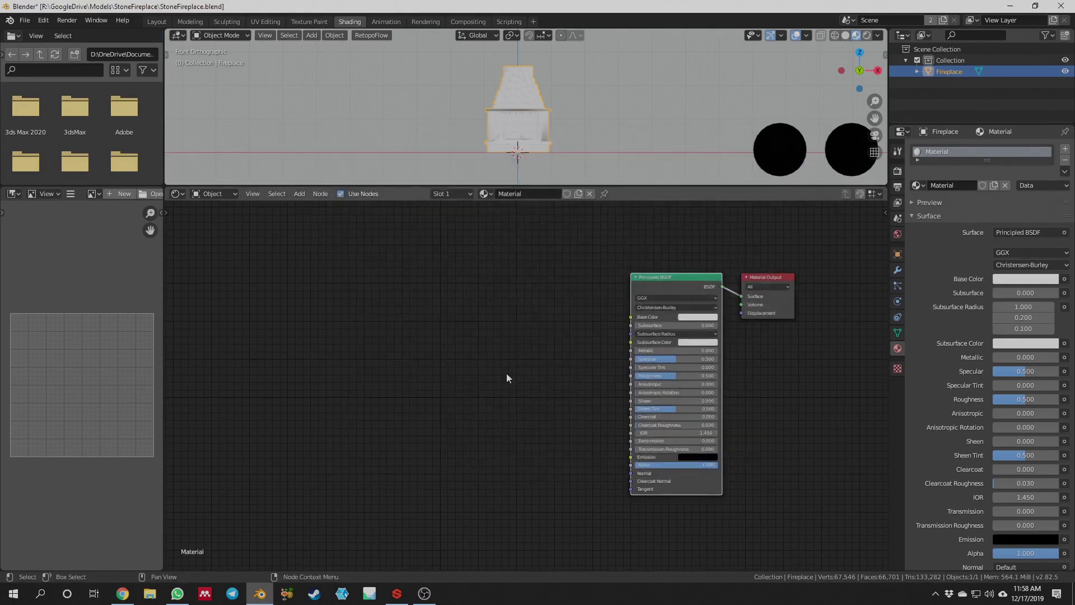
pyautogui.moveTo(661, 277); pyautogui.dragTo(659, 281)
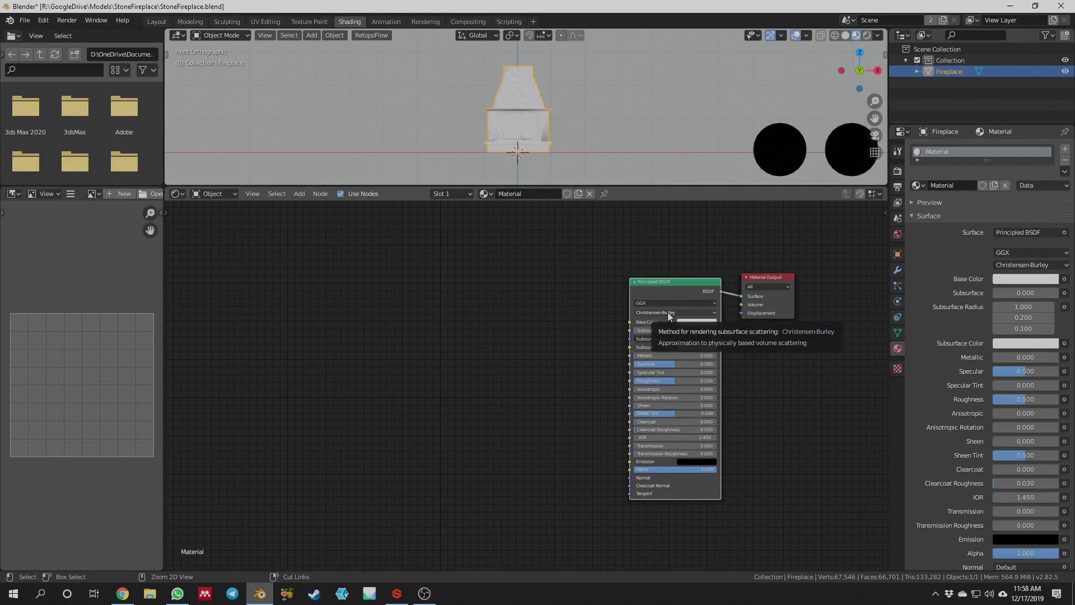
pyautogui.hotkey('ctrl', 't')
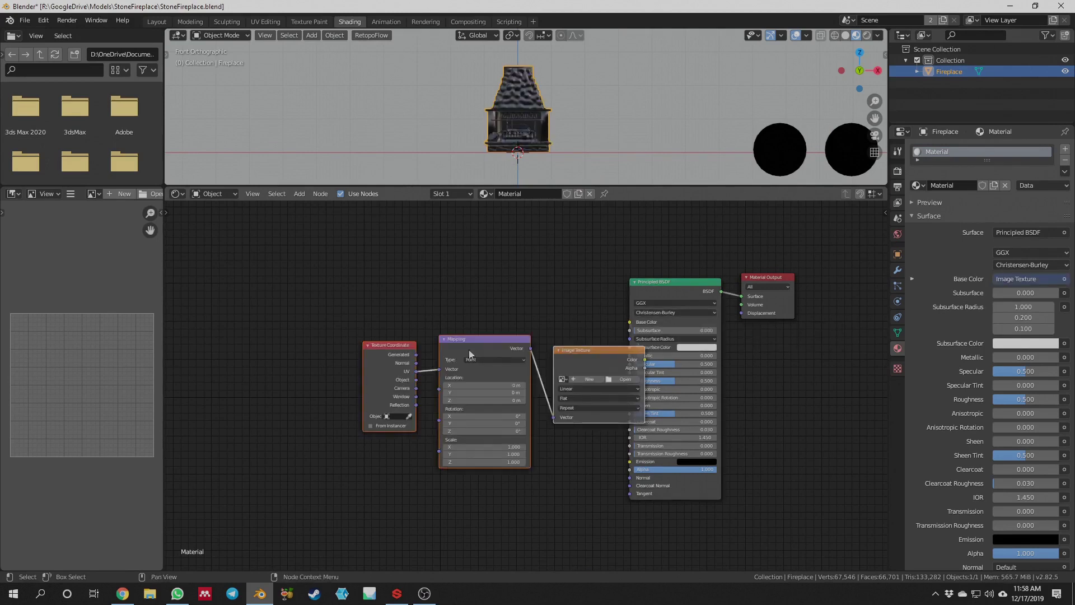
# Reposition the texture nodes and create a tiled 2048 by 2048 px image in the Image Texture node, with 32-bit float and no alpha
pyautogui.moveTo(479, 346); pyautogui.dragTo(403, 282)
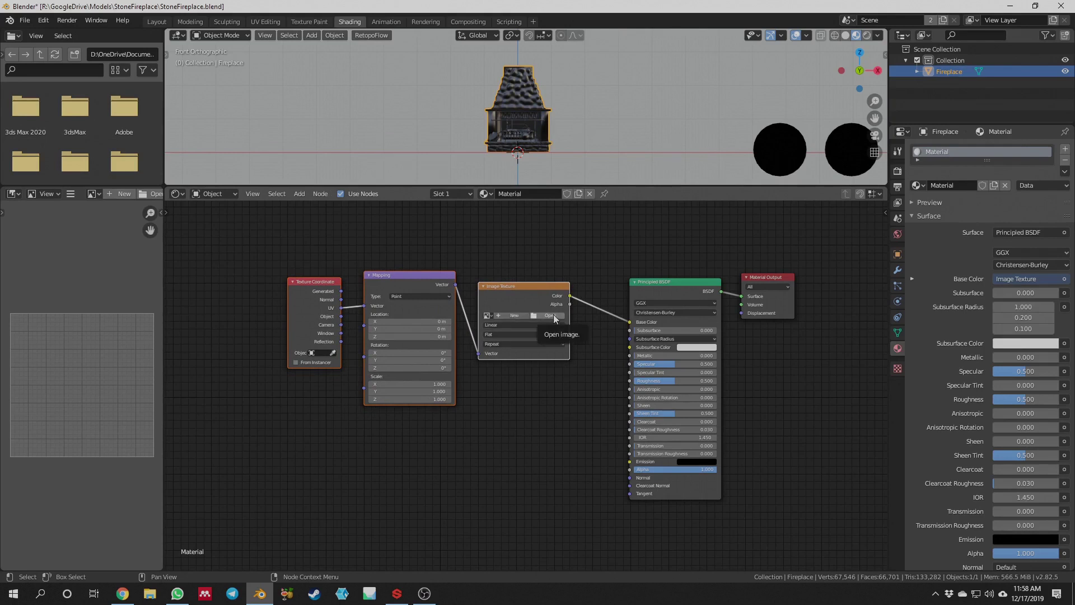
pyautogui.click(515, 314)
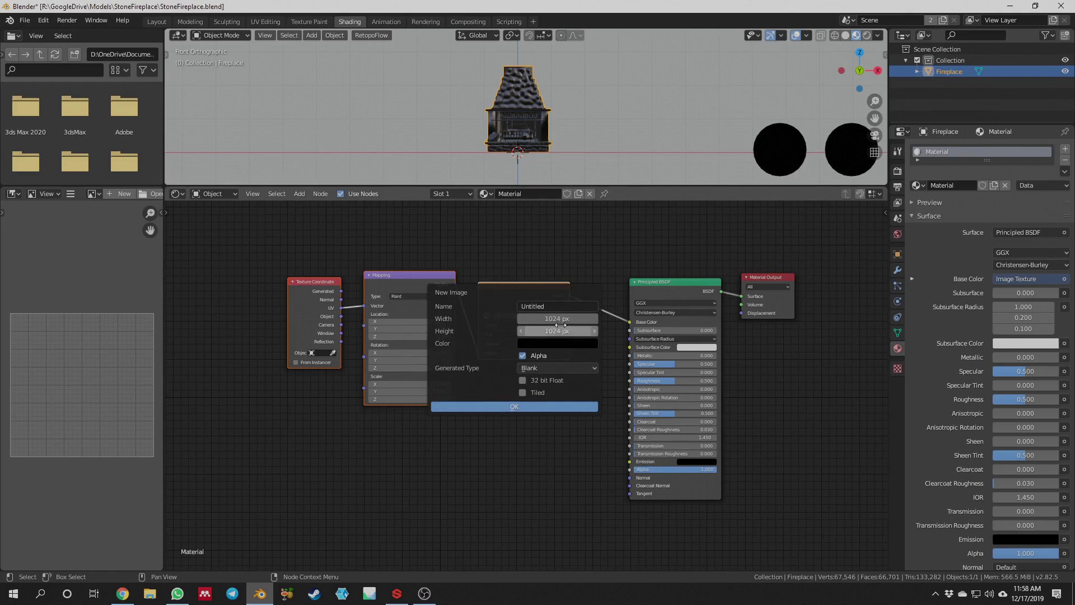
pyautogui.click(547, 322)
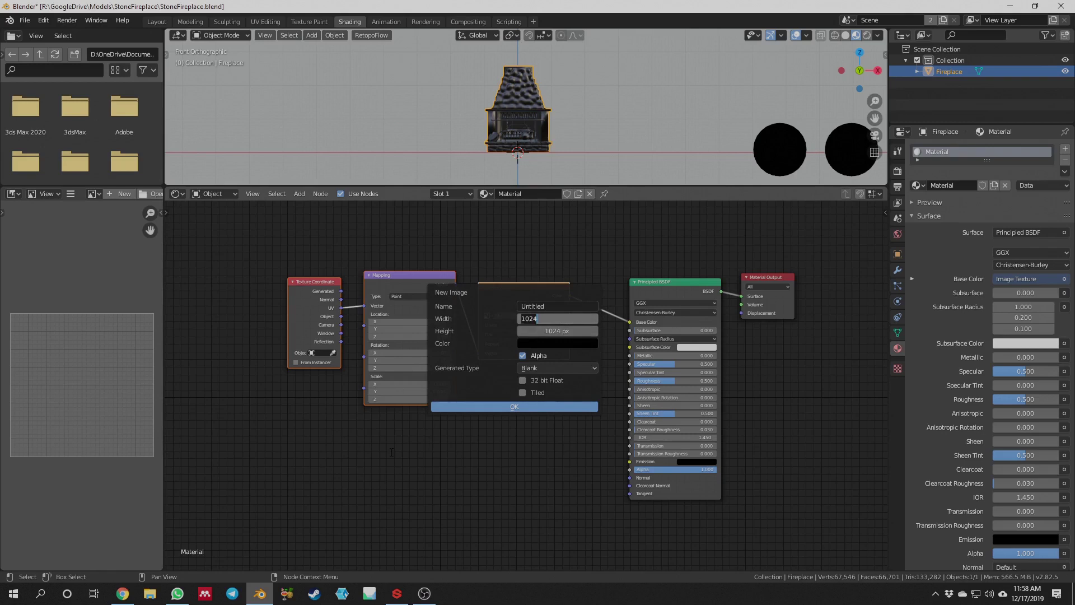
pyautogui.write('2048')
pyautogui.press('Return')
pyautogui.click(572, 331)
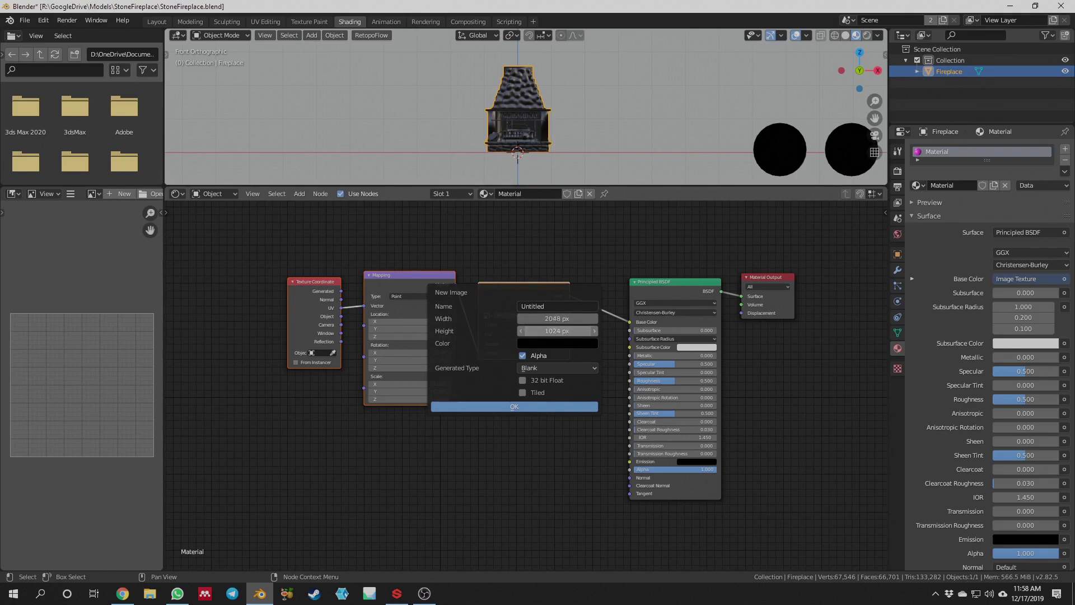
pyautogui.write('2048')
pyautogui.press('Return')
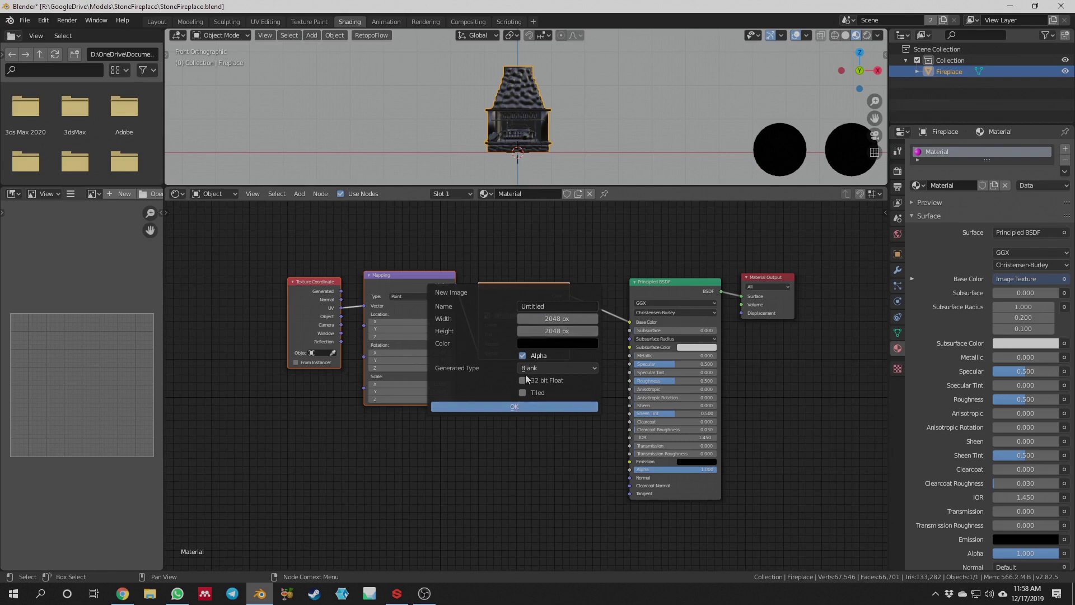
pyautogui.click(523, 380)
pyautogui.click(518, 405)
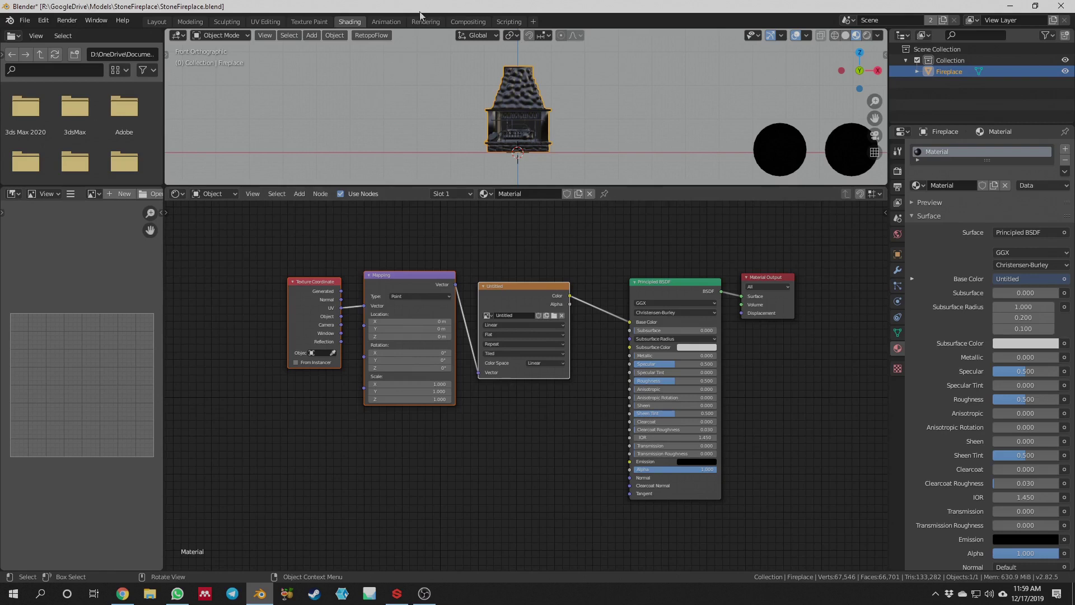
# Switch to the UV Editing workspace and display the image's UDIM tile list with the whole UV tile in view
pyautogui.click(272, 23)
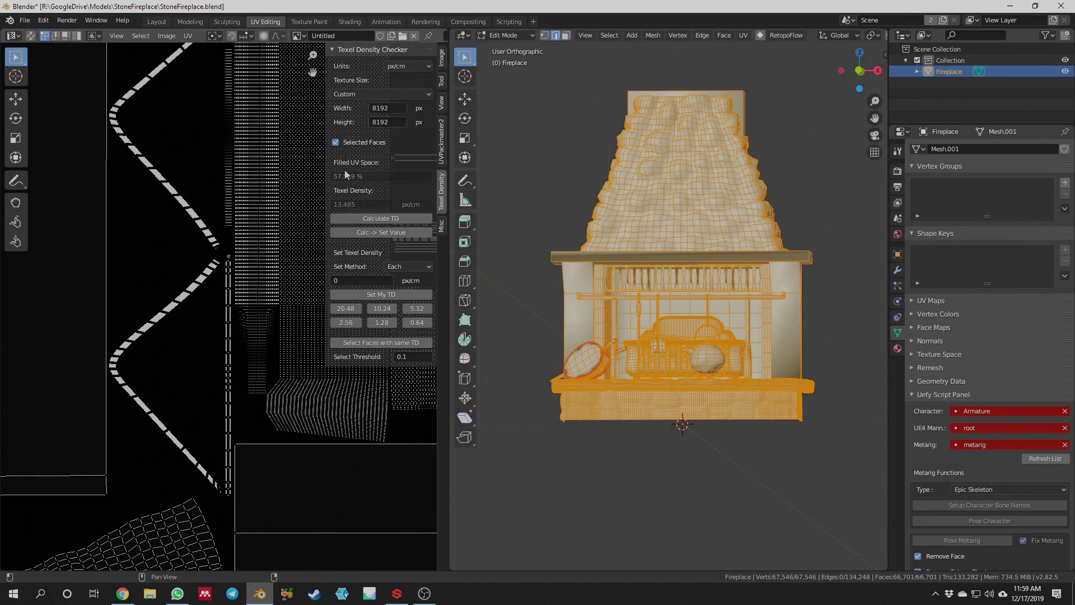
pyautogui.click(443, 58)
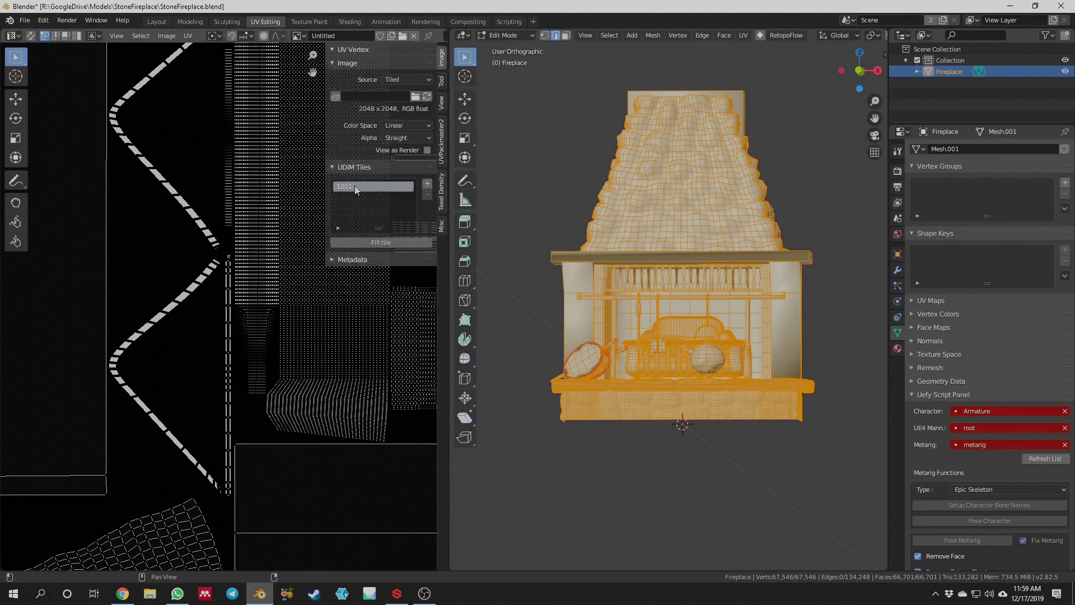
pyautogui.scroll(-8, 210, 336)
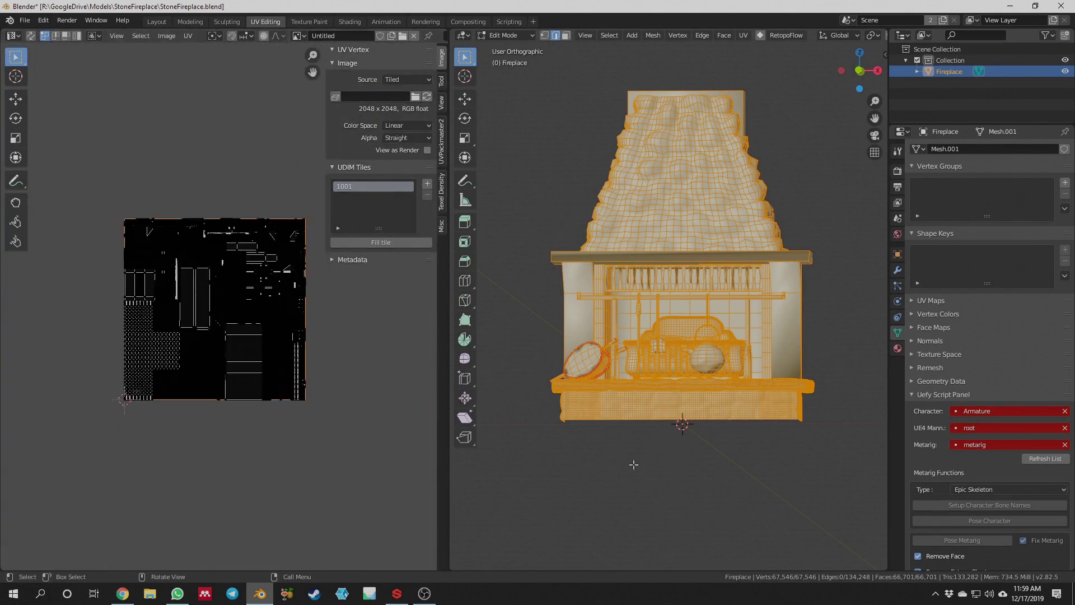
pyautogui.scroll(-1, 632, 465)
# Select the fireplace's linked stone base, try to move its UVs, and box-select across the whole fireplace
pyautogui.hotkey('alt', 'a')
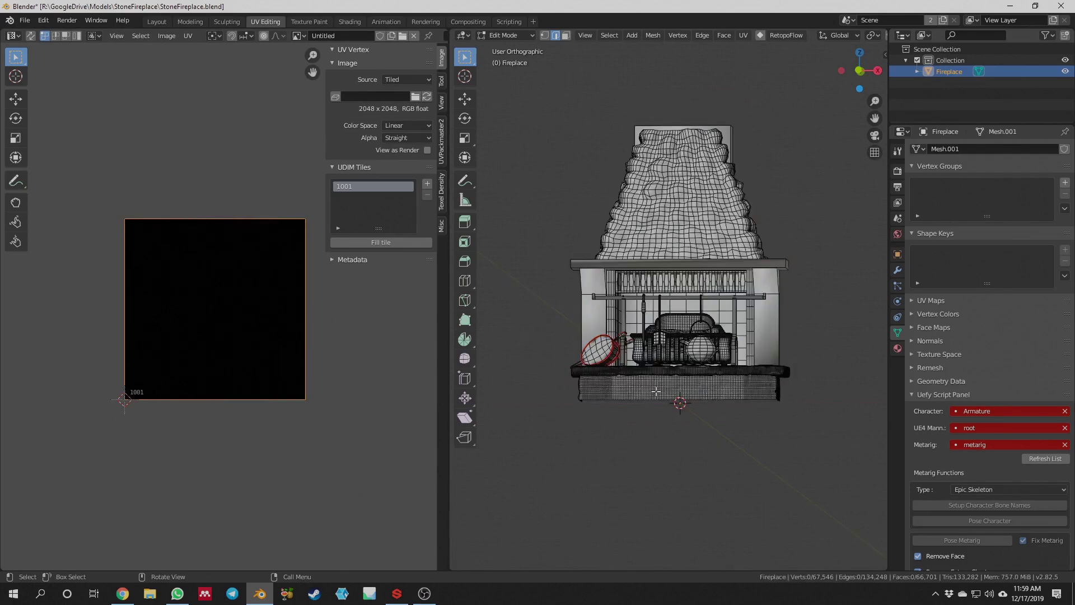
pyautogui.press('l')
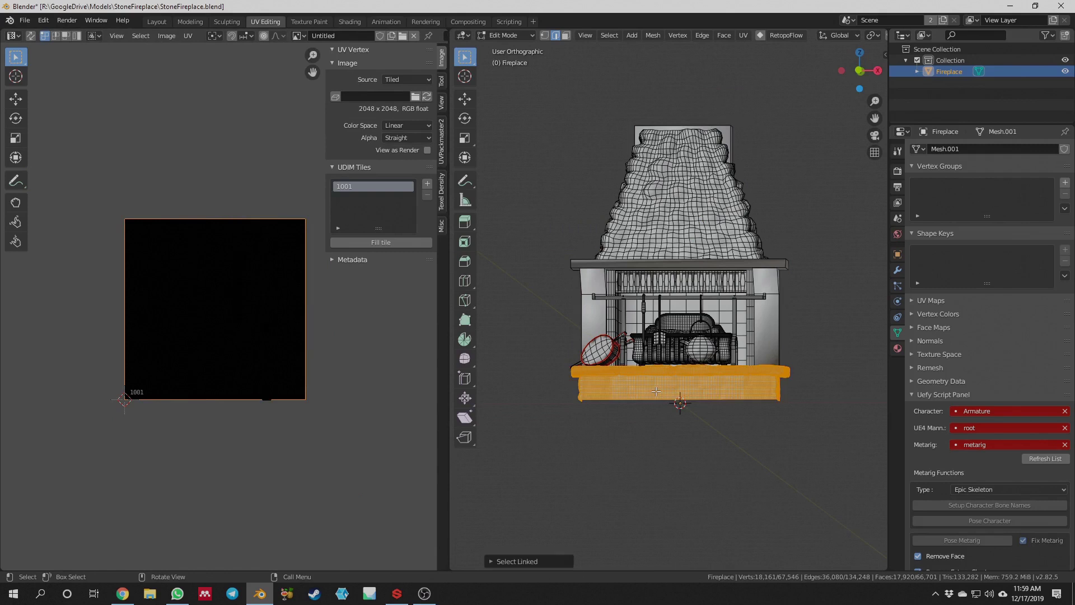
pyautogui.scroll(3, 312, 358)
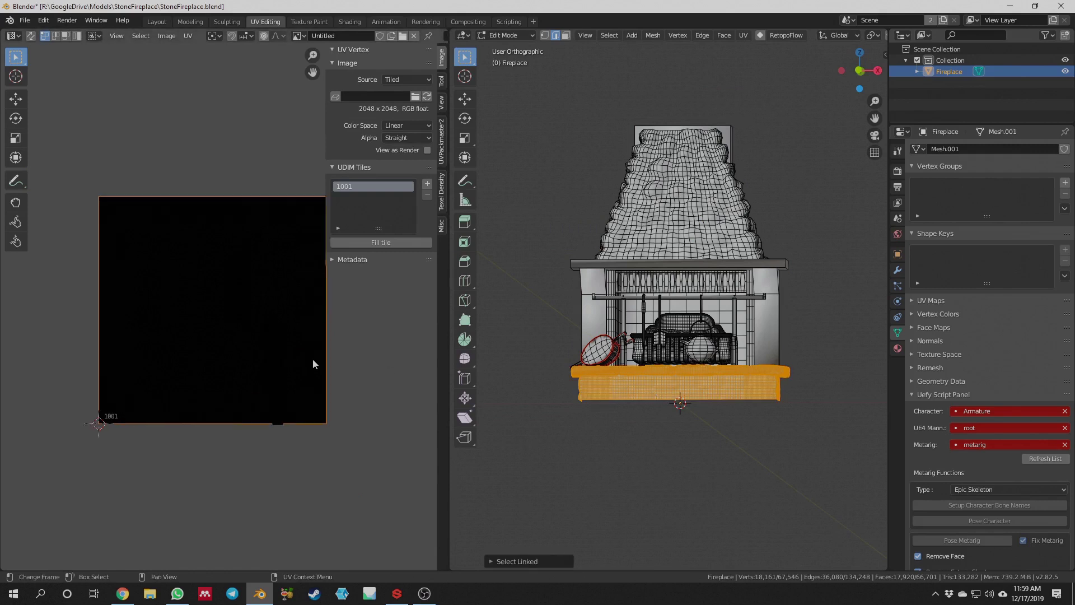
pyautogui.scroll(-2, 312, 358)
pyautogui.press('g')
pyautogui.click(408, 384)
pyautogui.moveTo(389, 380); pyautogui.dragTo(362, 396, button='middle')
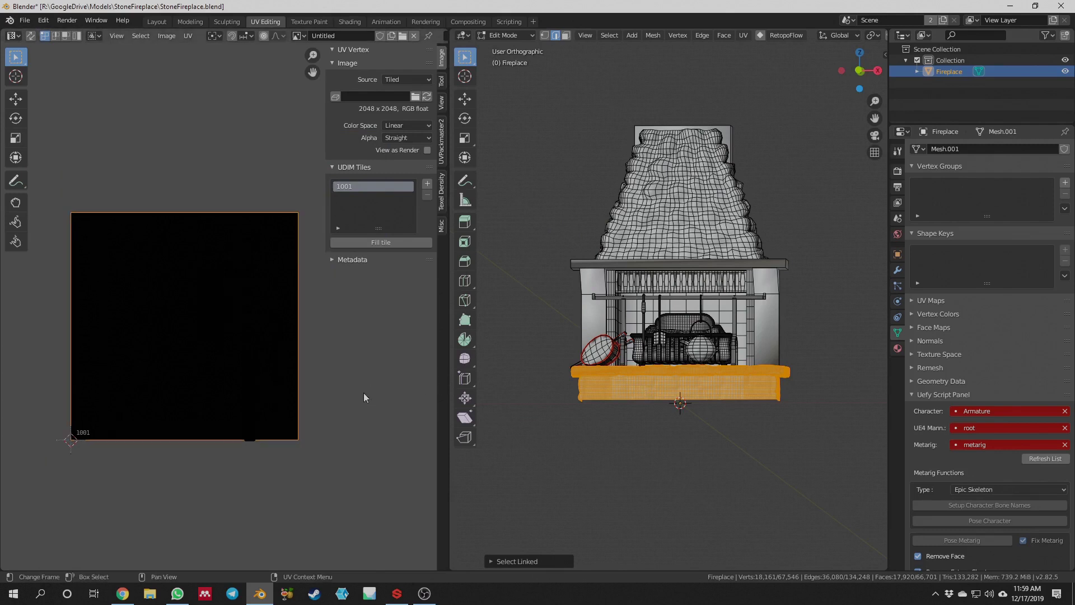
pyautogui.scroll(2, 339, 339)
pyautogui.scroll(-2, 336, 342)
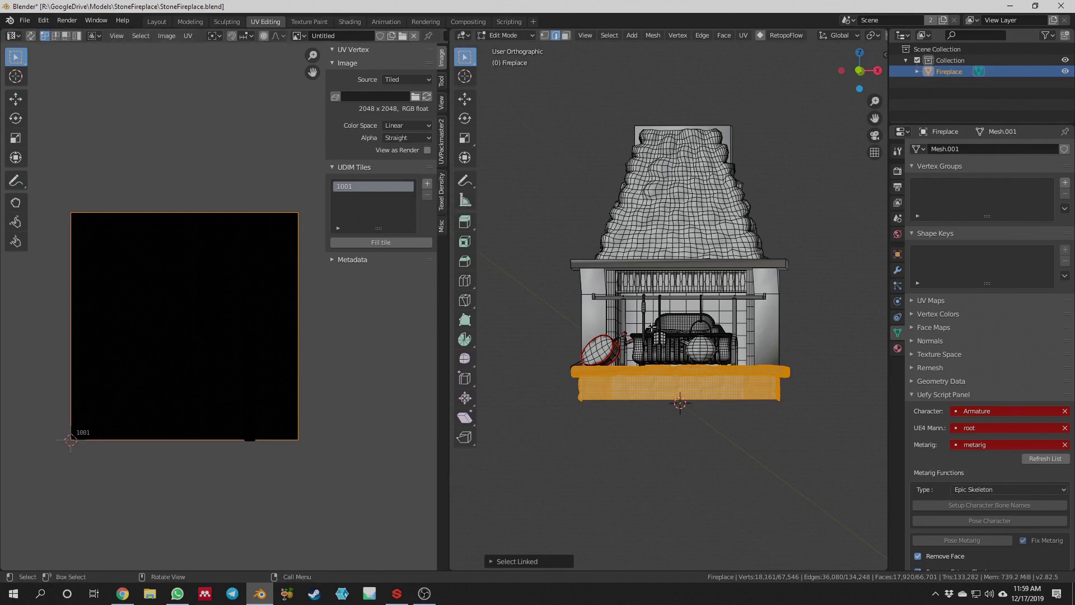
pyautogui.moveTo(576, 104); pyautogui.dragTo(816, 472)
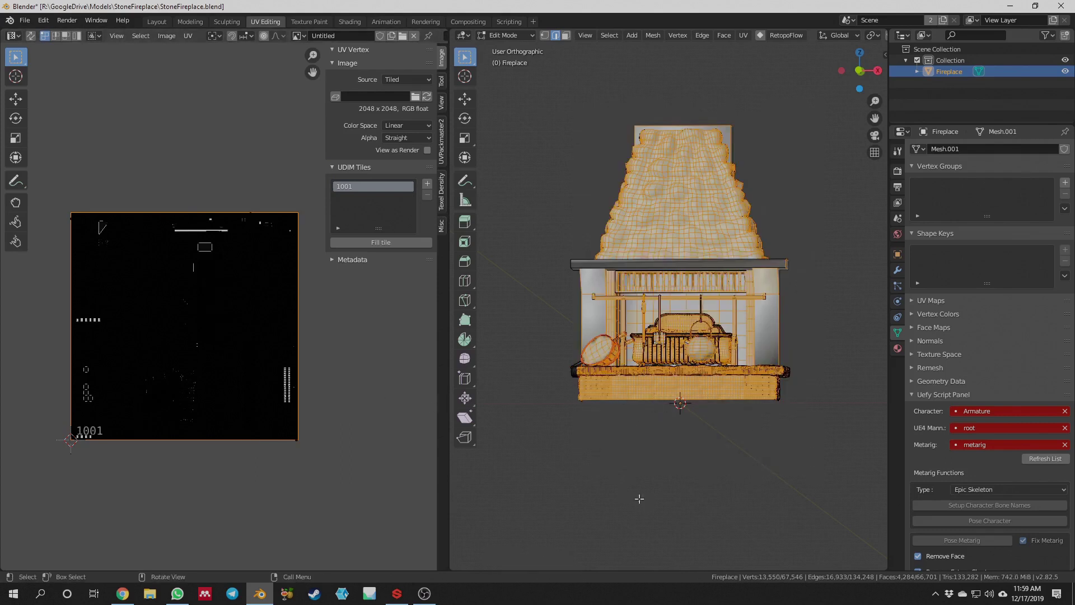
# Clear the selection, select only the fireplace's linked stone base, and select all of its UVs in the UV editor
pyautogui.hotkey('alt', 'a')
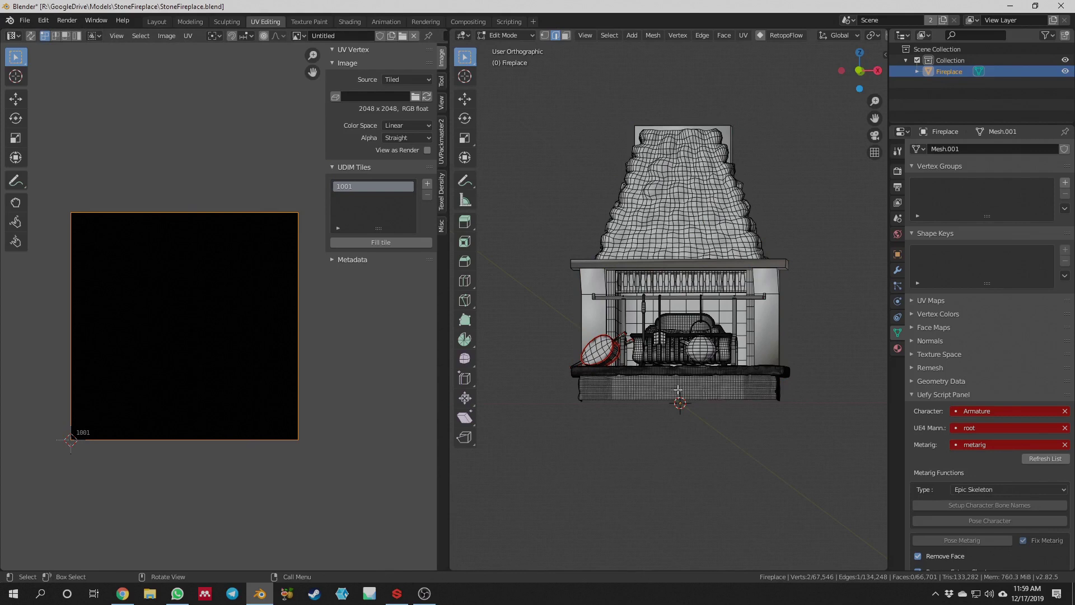
pyautogui.hotkey('ctrl', 'l')
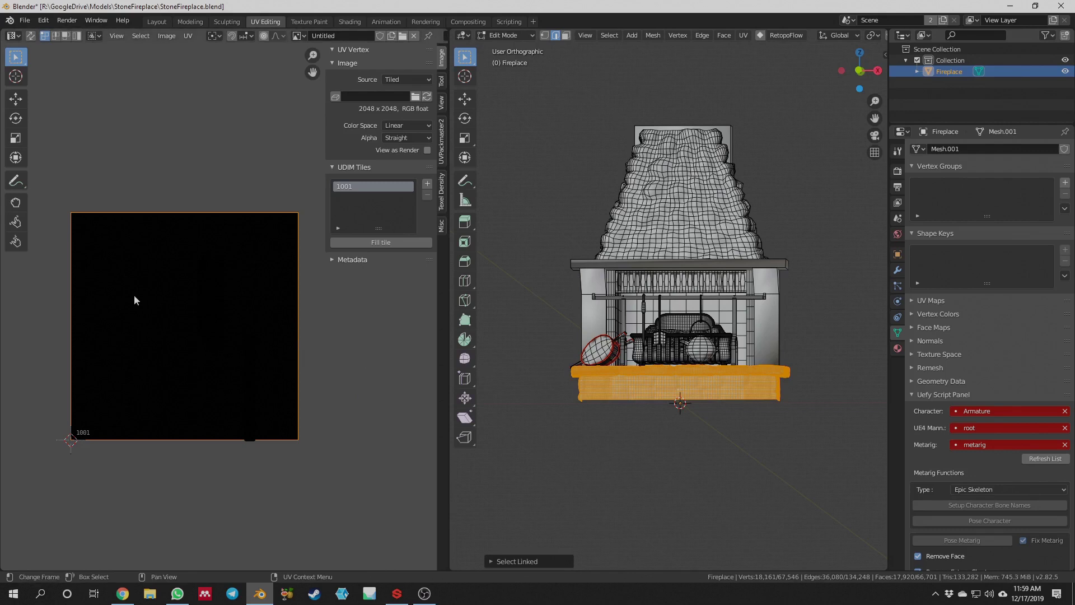
pyautogui.press('a')
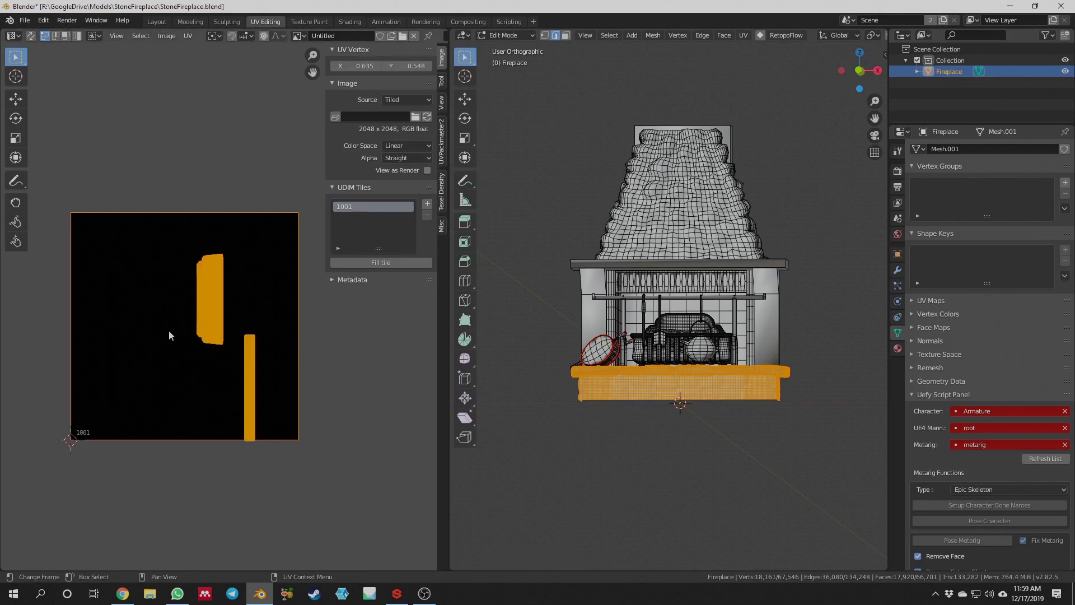
pyautogui.scroll(-3, 341, 426)
pyautogui.moveTo(341, 421); pyautogui.dragTo(302, 360, button='middle')
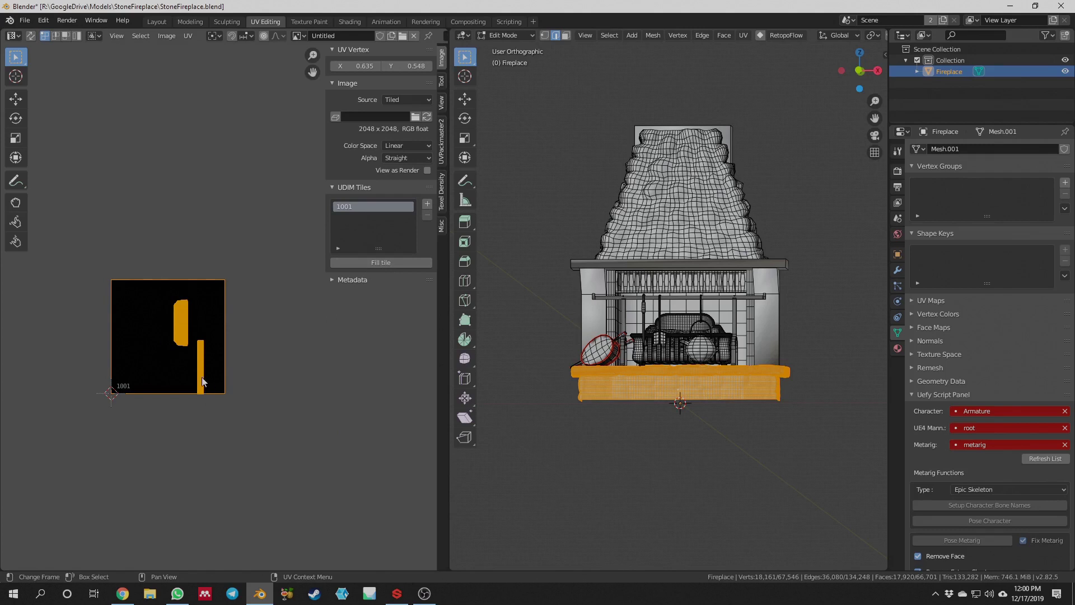
# Add UDIM tile 1002 and fill it as a blank 2048 by 2048 px tile with 32-bit float and no alpha
pyautogui.click(428, 203)
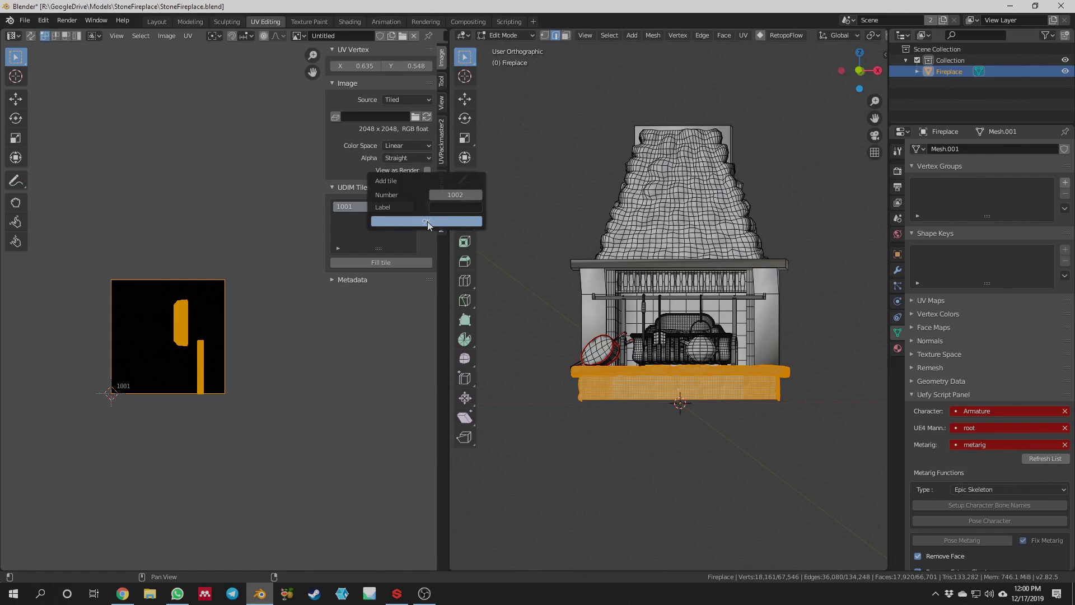
pyautogui.click(428, 222)
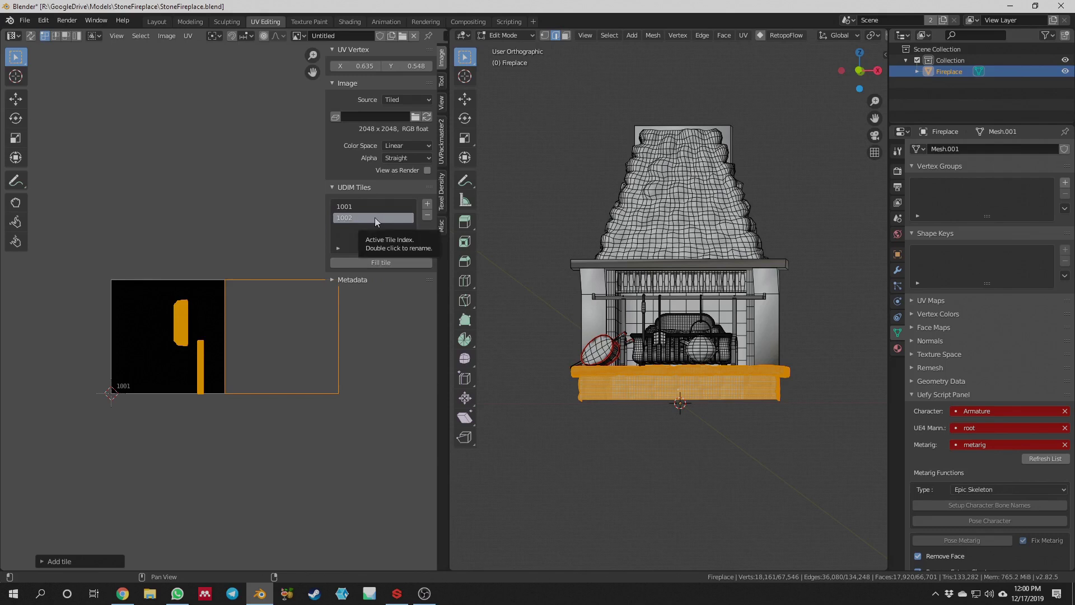
pyautogui.click(380, 263)
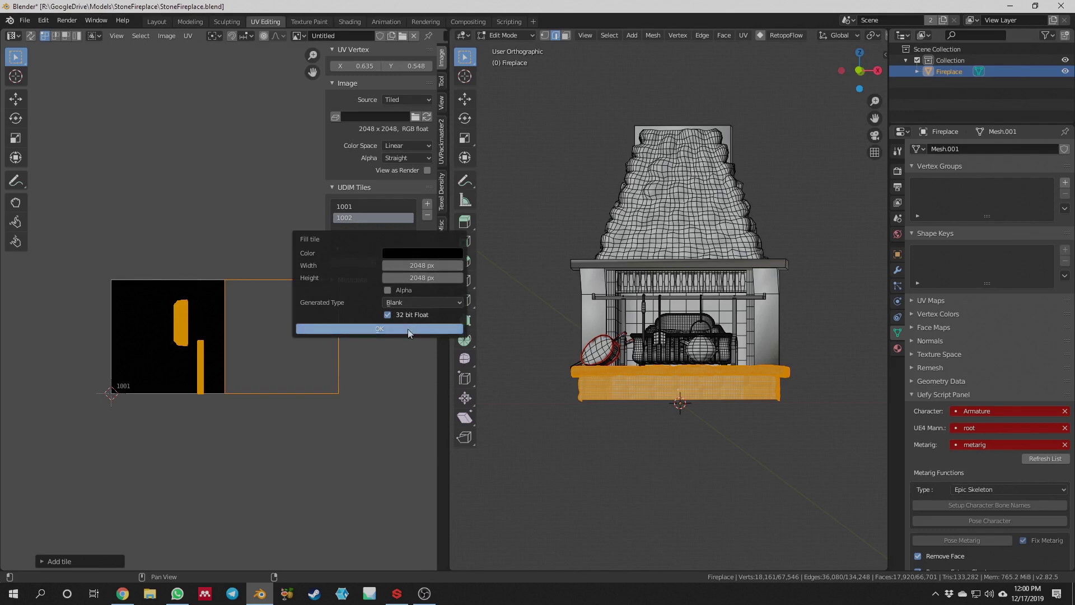
pyautogui.click(408, 328)
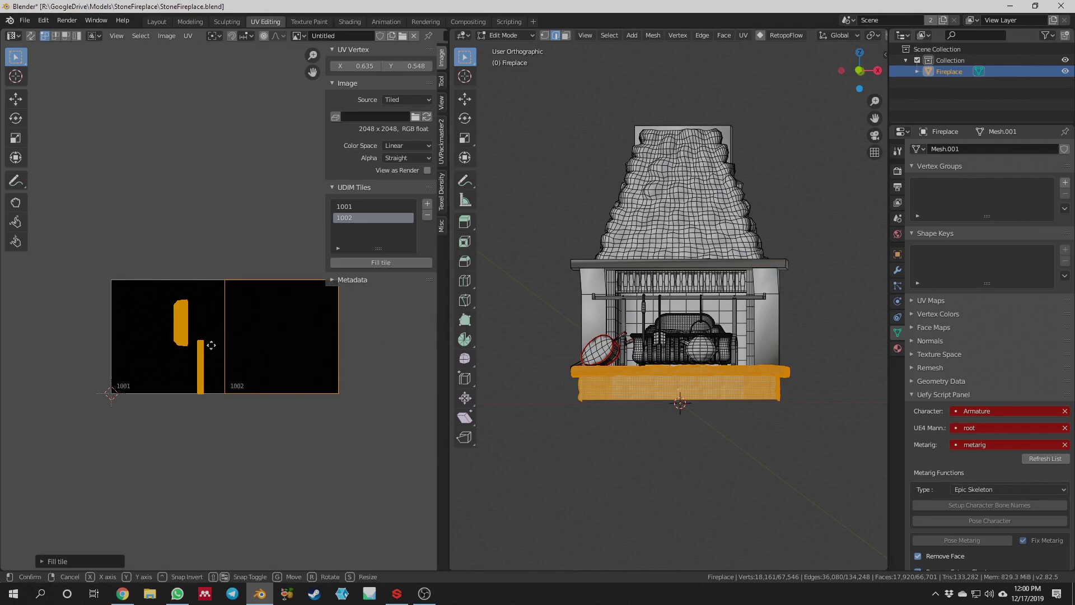
# Move the stone base's UV islands along X into tile 1002 and adjust their placement inside it
pyautogui.press('g')
pyautogui.press('x')
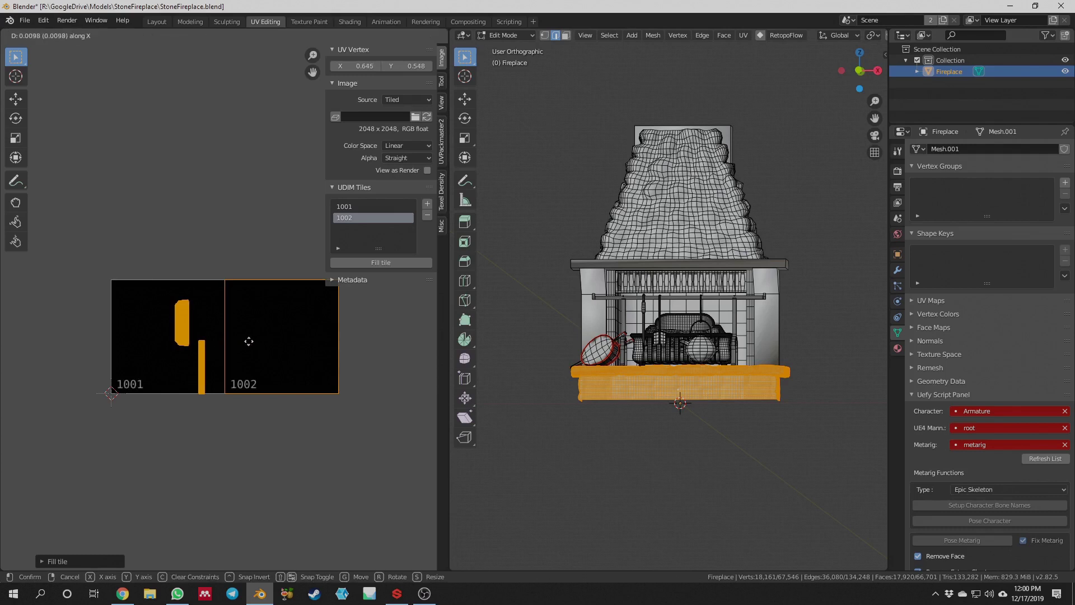
pyautogui.click(297, 339)
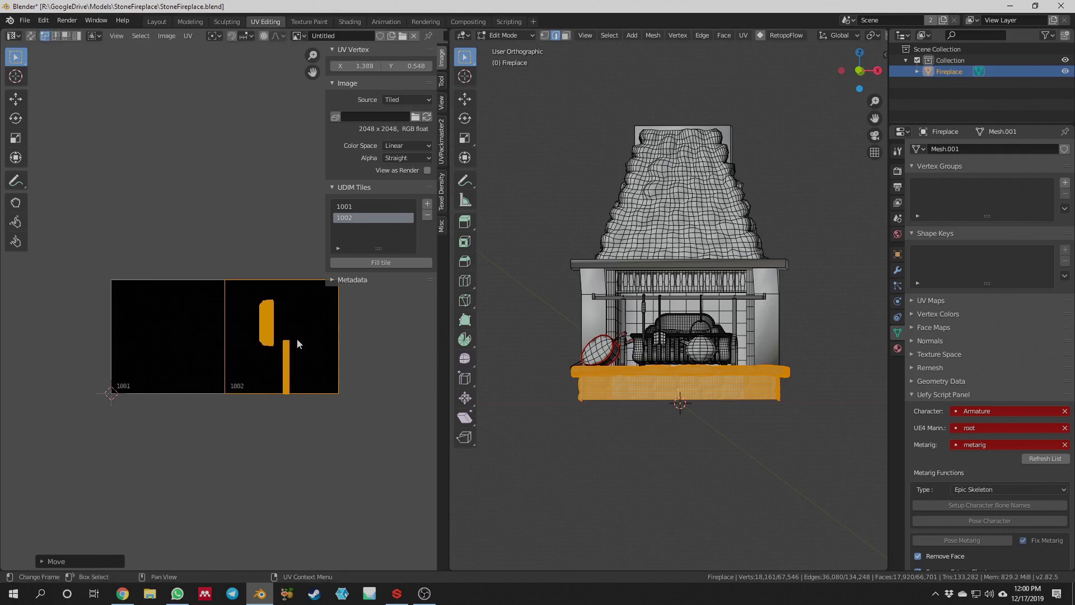
pyautogui.press('g')
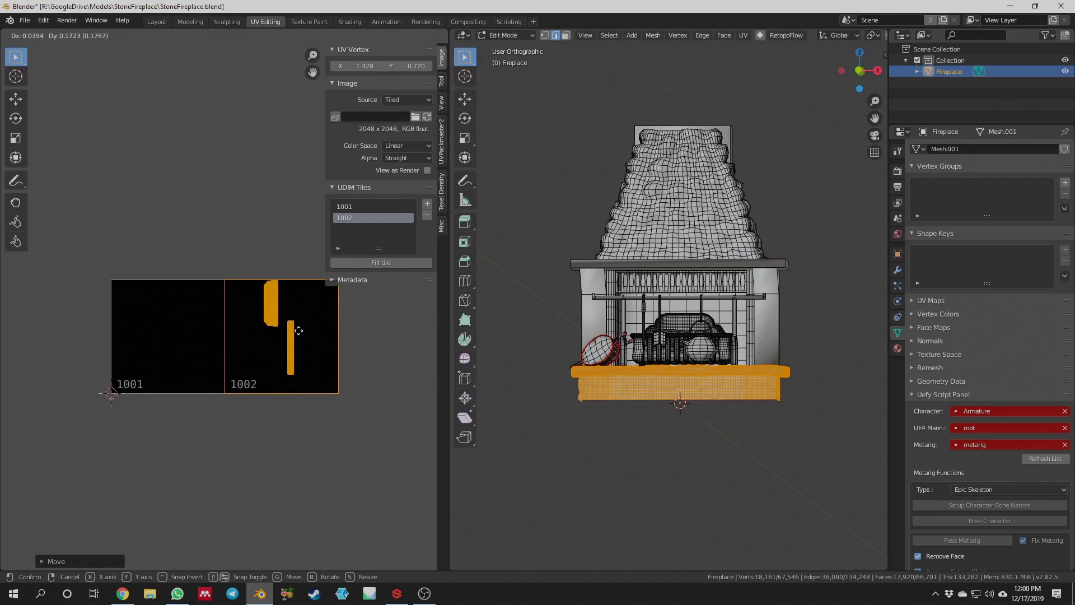
pyautogui.click(299, 330)
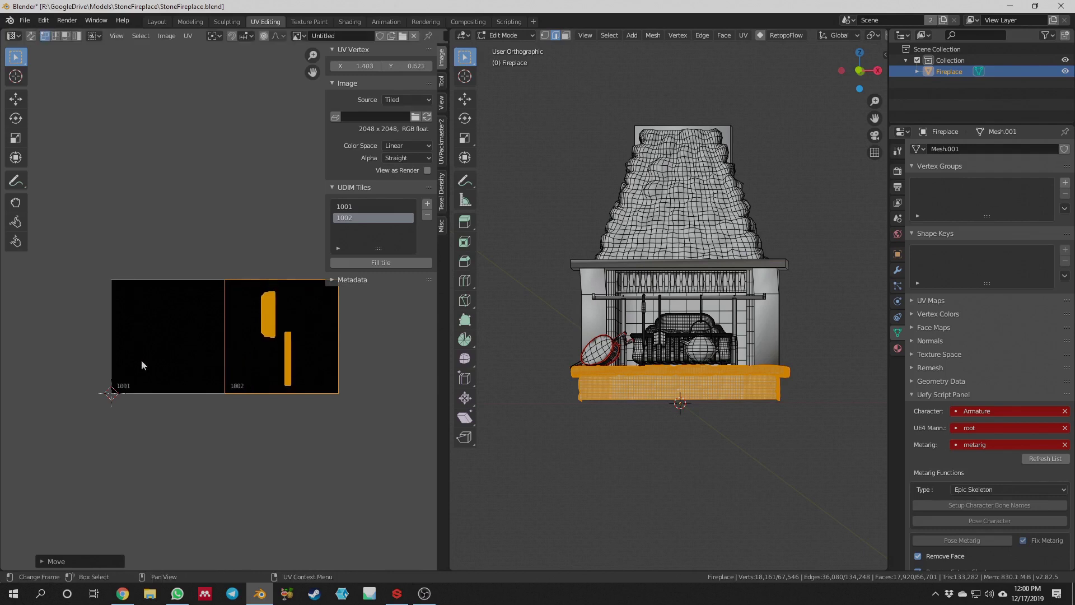
# Add UDIM tile 1003 to the image
pyautogui.moveTo(330, 382); pyautogui.dragTo(268, 391, button='middle')
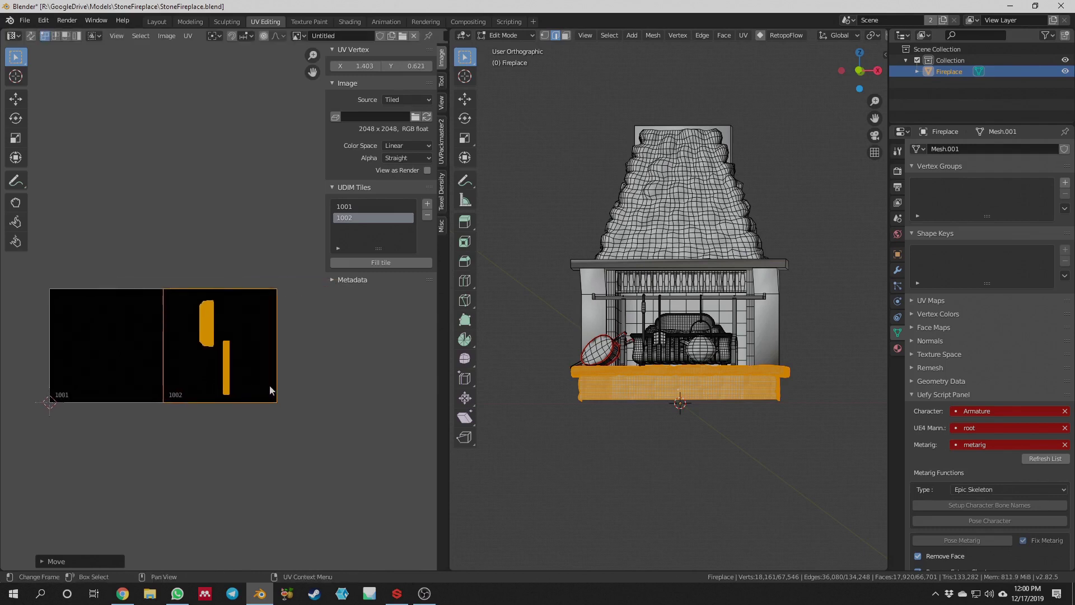
pyautogui.click(427, 207)
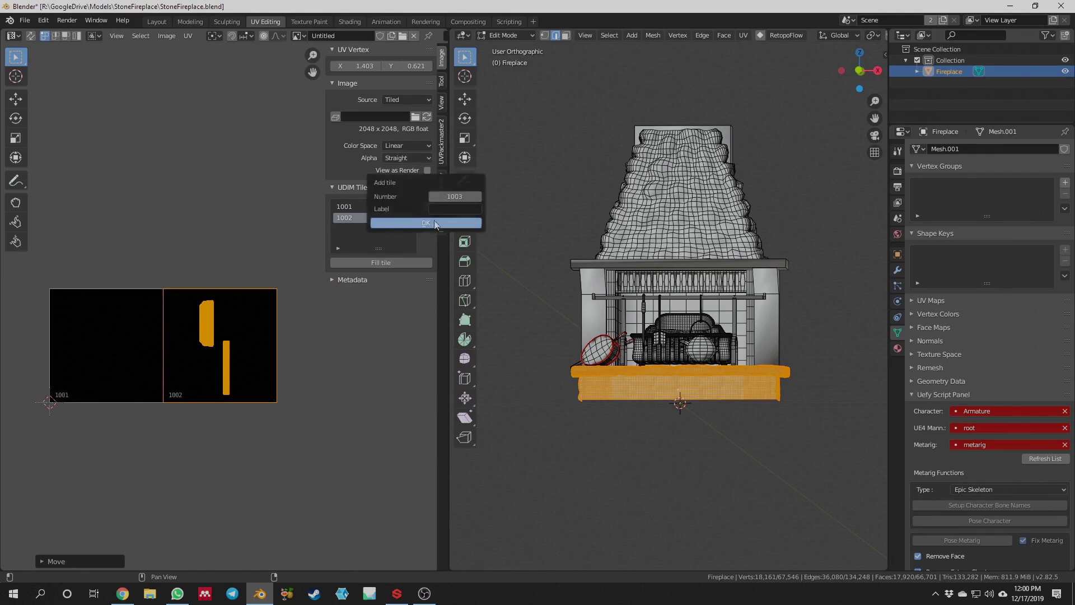
pyautogui.click(438, 223)
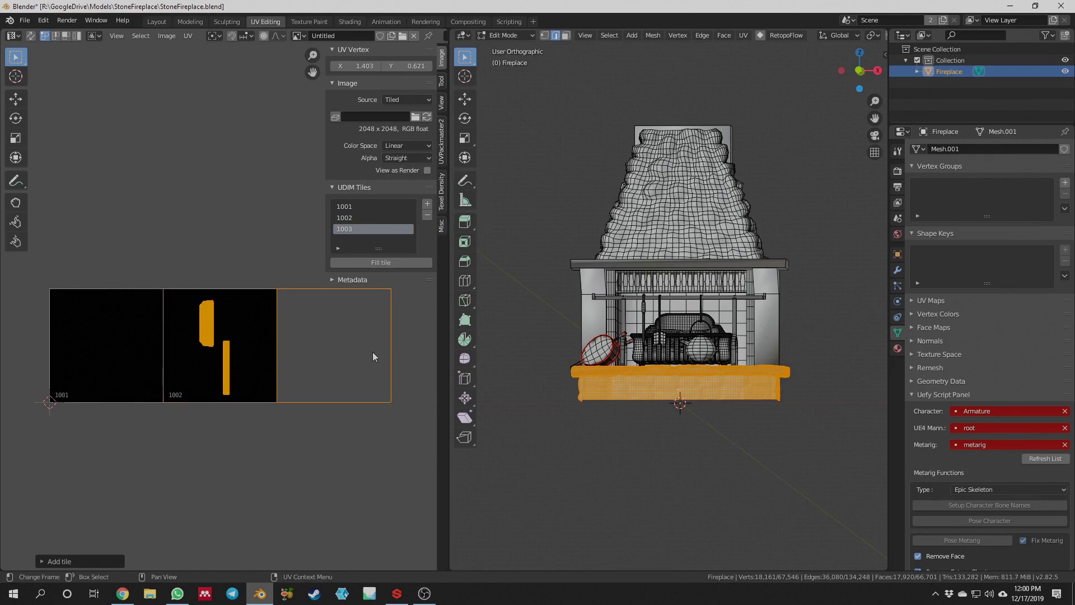
# Select the linked stone surface of the chimney hood and move its UV island from tile 1001 into tile 1003
pyautogui.click(644, 520)
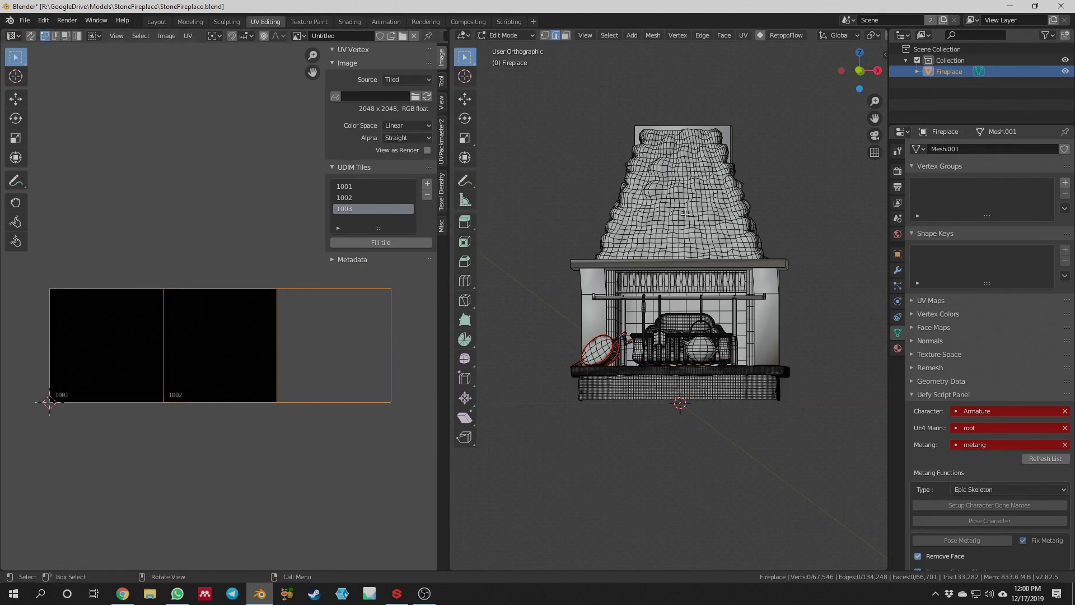
pyautogui.press('l')
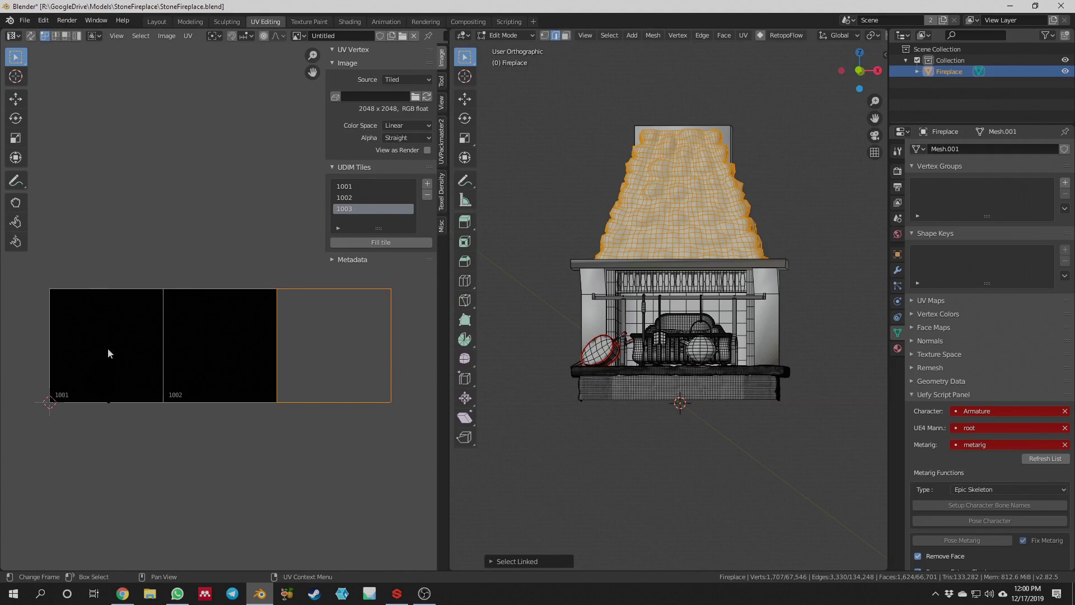
pyautogui.press('a')
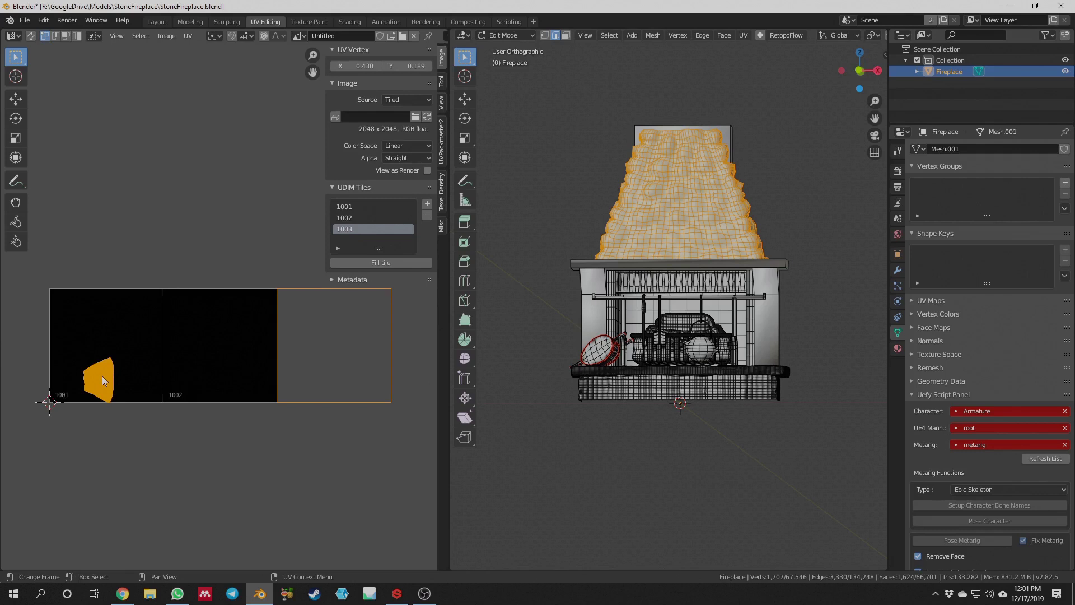
pyautogui.press('g')
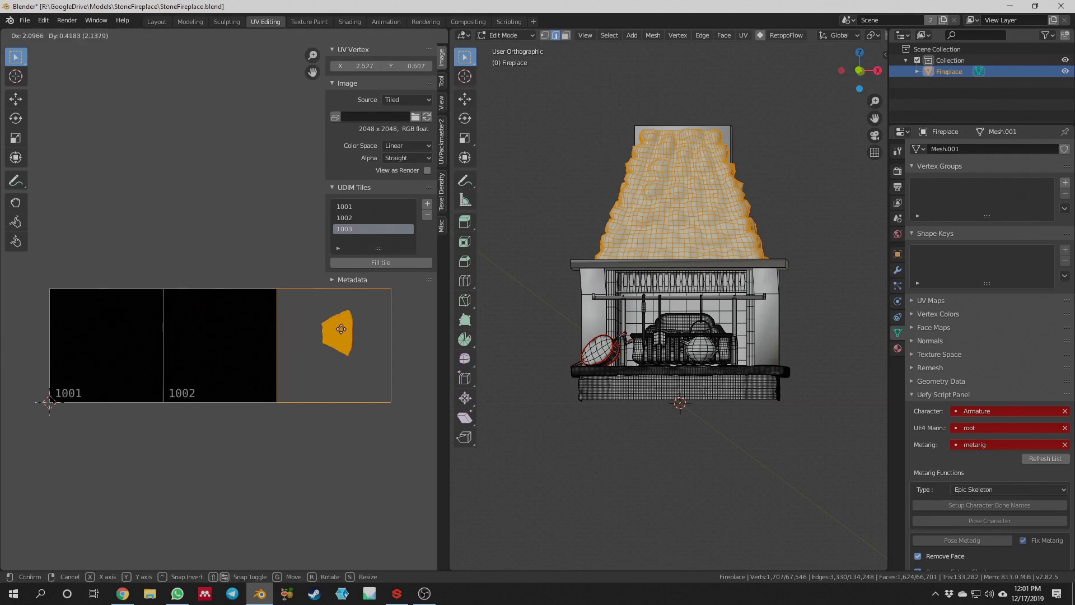
pyautogui.click(341, 346)
pyautogui.keyDown('shift'); pyautogui.moveTo(486, 325); pyautogui.dragTo(840, 225, button='middle'); pyautogui.keyUp('shift')
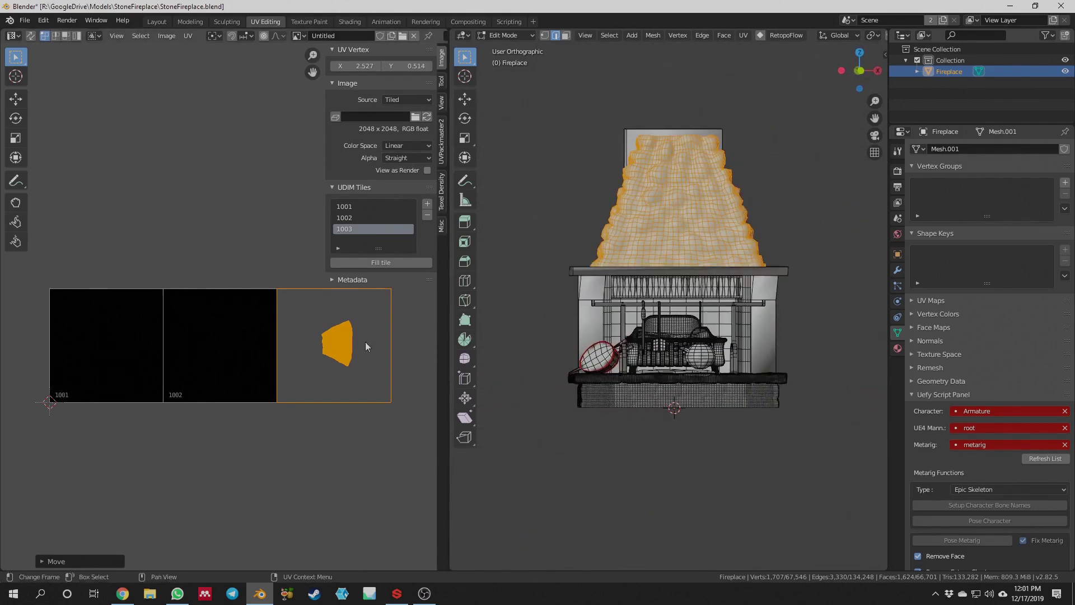
# Open the recent file StoneFireplace.000.blend without saving the changes to the current file
pyautogui.scroll(-4, 335, 343)
pyautogui.moveTo(337, 338)
pyautogui.mouseDown(button='middle')
pyautogui.moveTo(285, 358)
pyautogui.moveTo(322, 350)
pyautogui.mouseUp(button='middle')
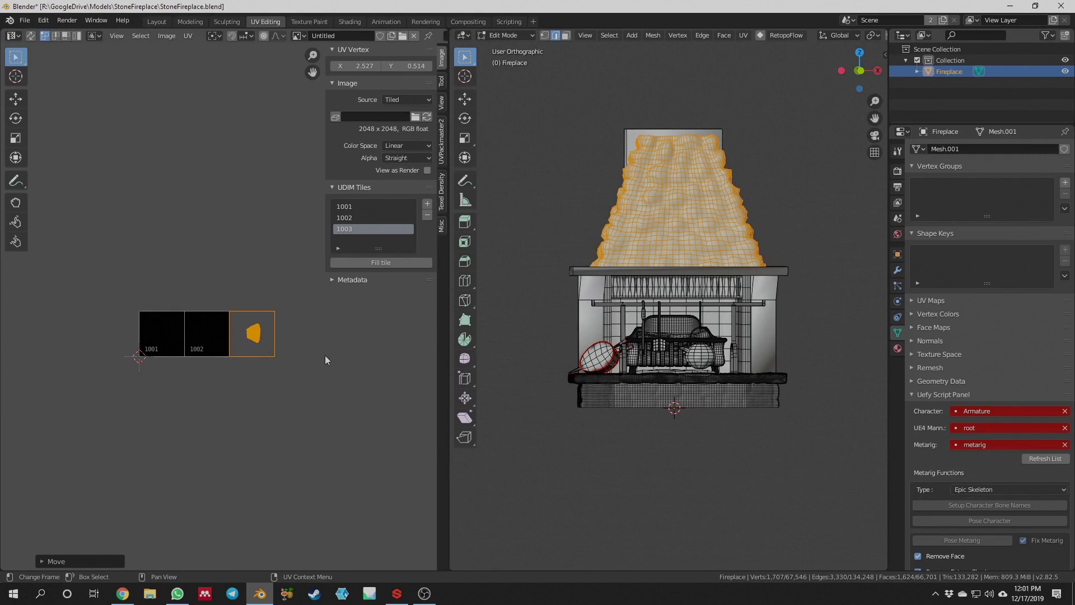
pyautogui.click(24, 23)
pyautogui.moveTo(42, 57)
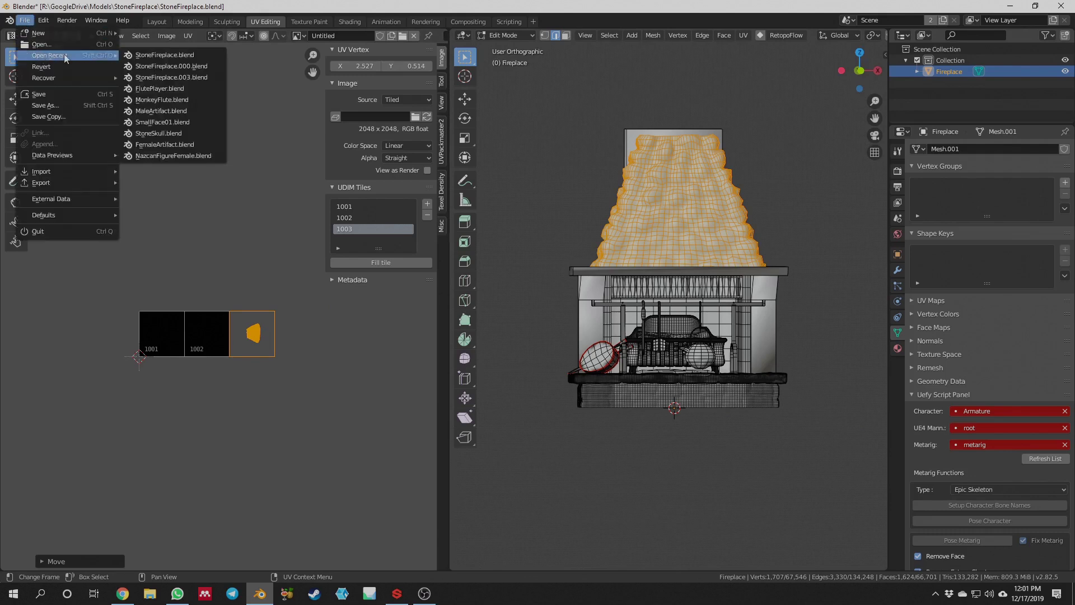
pyautogui.click(164, 70)
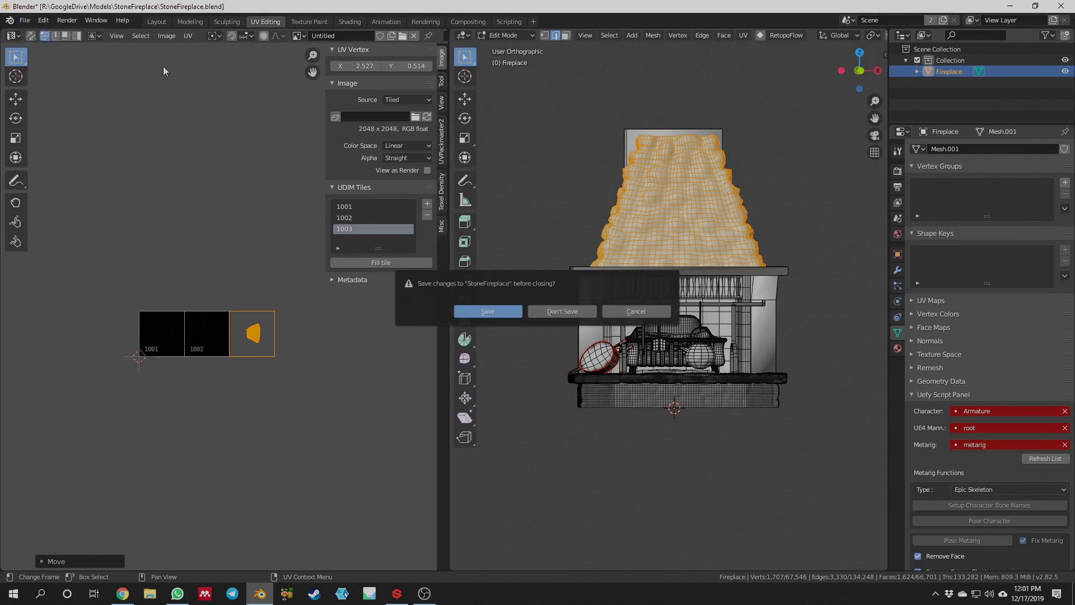
pyautogui.click(562, 312)
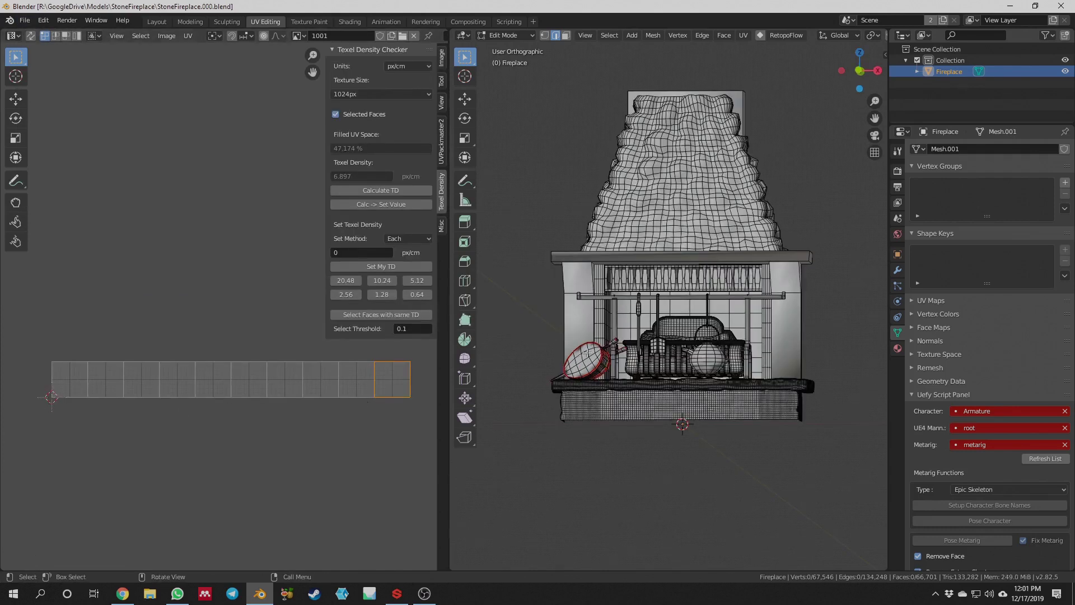
# Select the whole fireplace mesh and all UV islands inside the first UDIM tile
pyautogui.press('a')
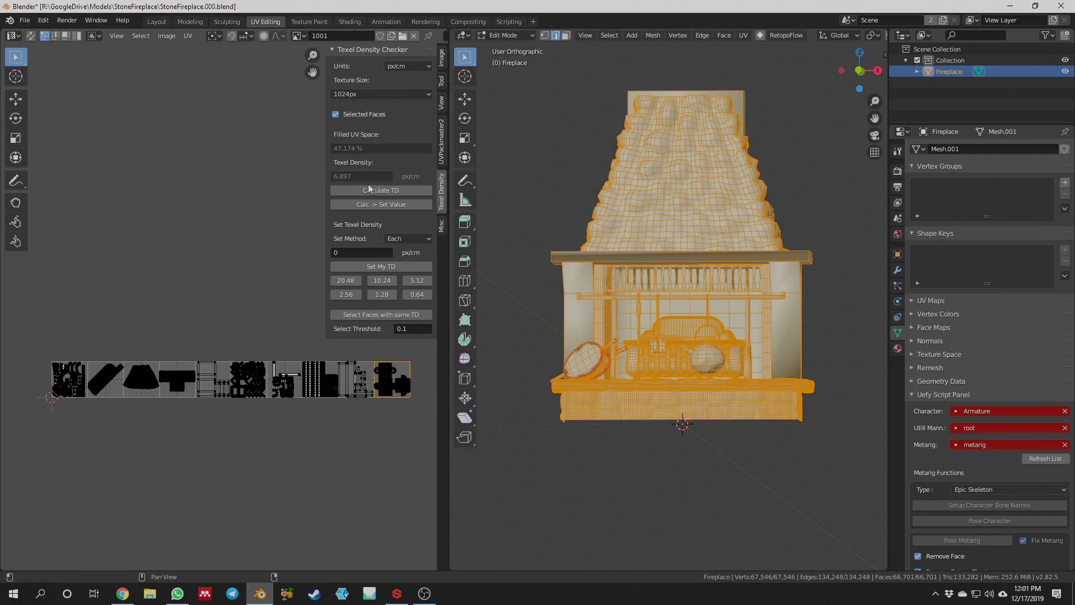
pyautogui.moveTo(121, 308); pyautogui.dragTo(340, 246, button='middle')
pyautogui.scroll(4, 151, 285)
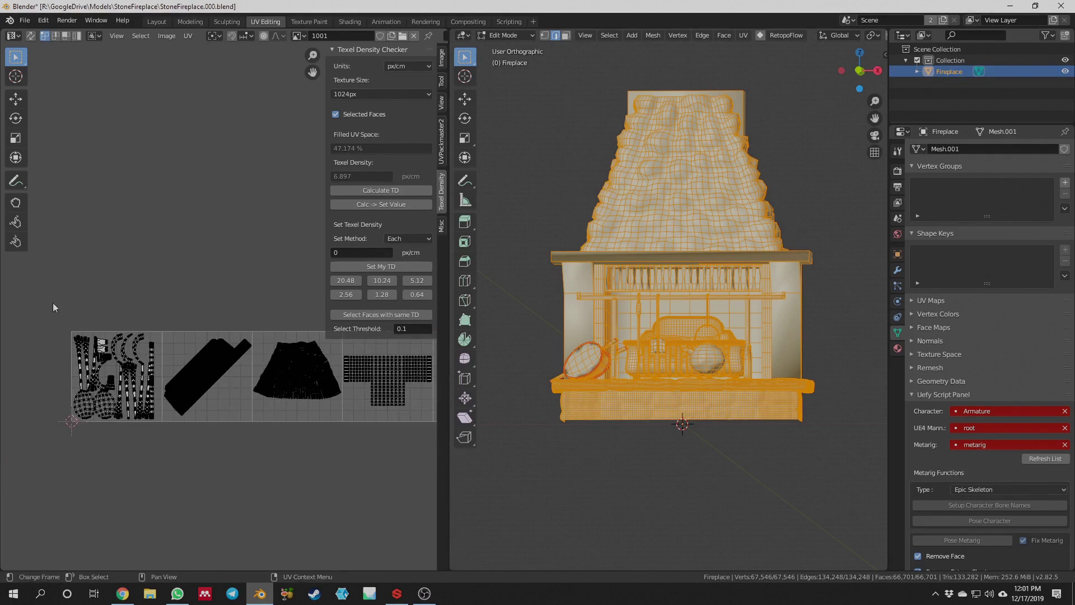
pyautogui.moveTo(46, 307); pyautogui.dragTo(159, 472)
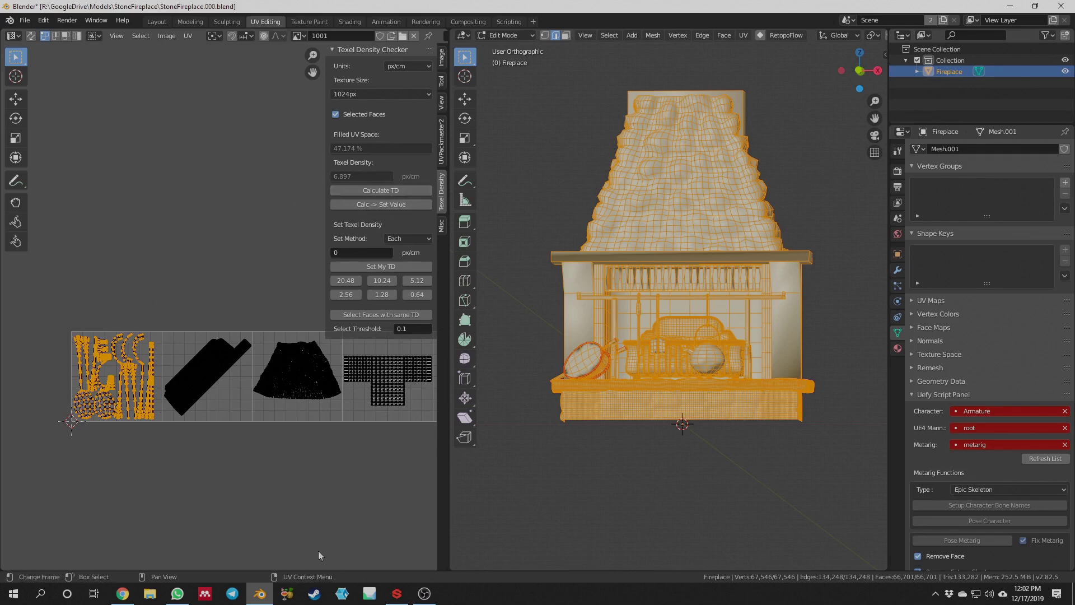
# Switch to Chrome to view the Texel Density Checker 2.0 product page on BlenderMarket, and return to Blender
pyautogui.click(124, 598)
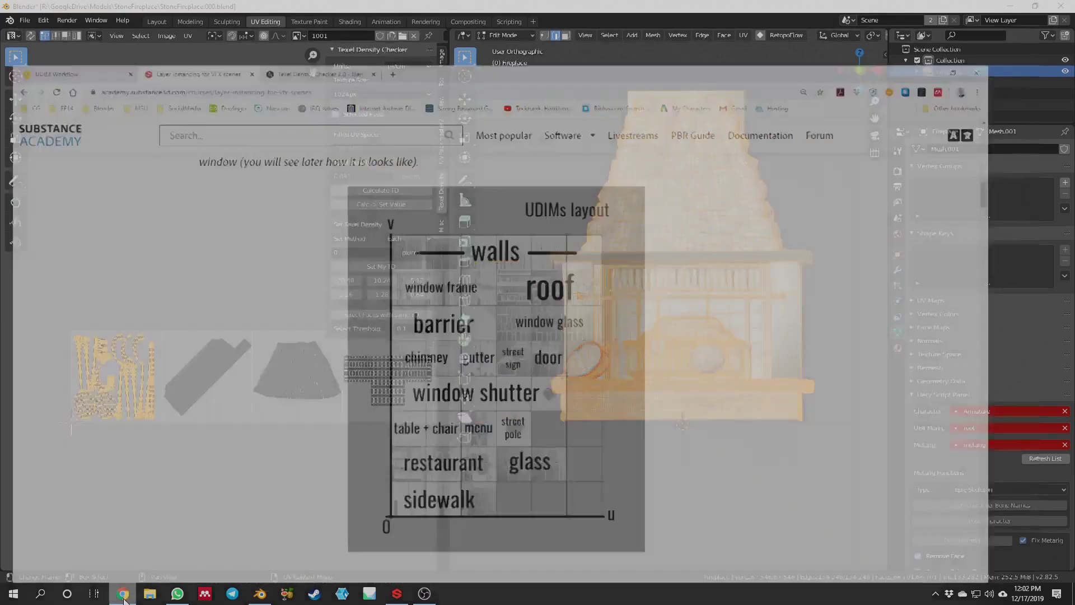
pyautogui.click(346, 13)
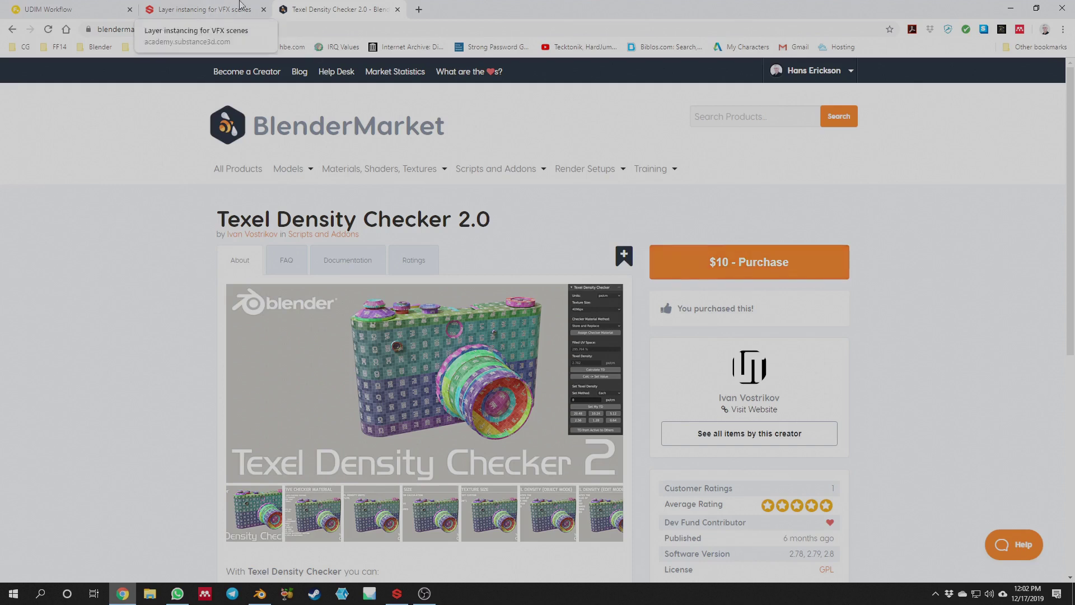
pyautogui.click(1011, 11)
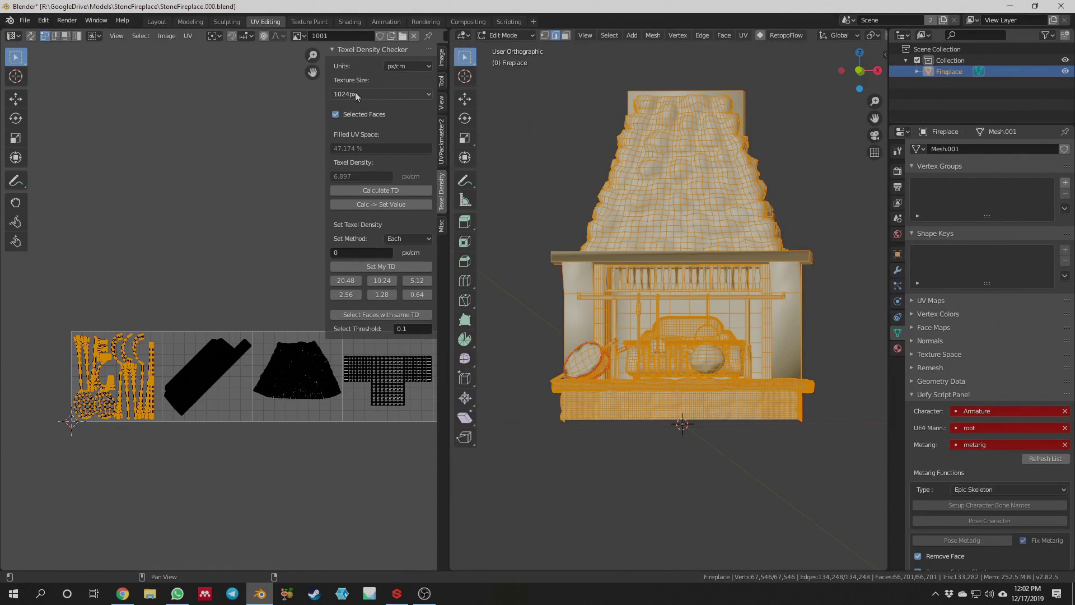
# Calculate the texel density of the first tile's islands and set it to 8 px/cm
pyautogui.click(403, 191)
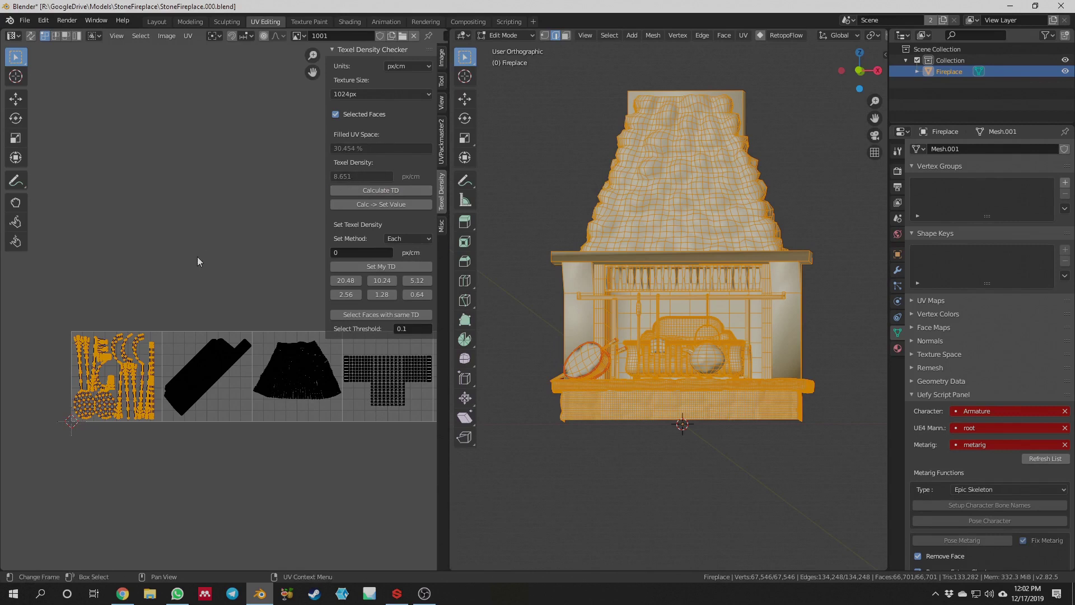
pyautogui.click(364, 253)
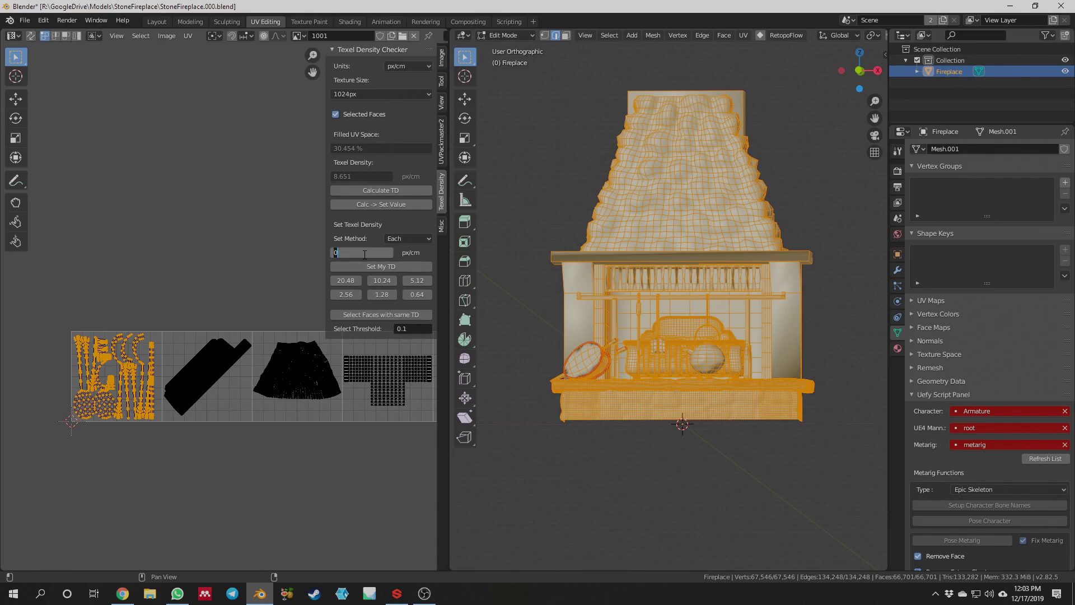
pyautogui.write('8')
pyautogui.press('Return')
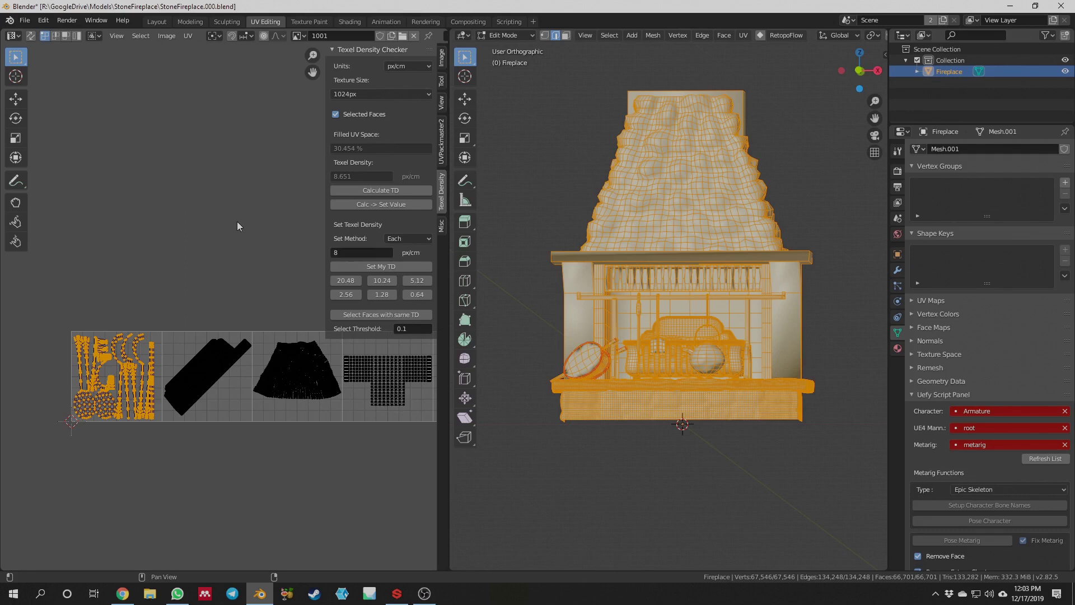
pyautogui.click(392, 267)
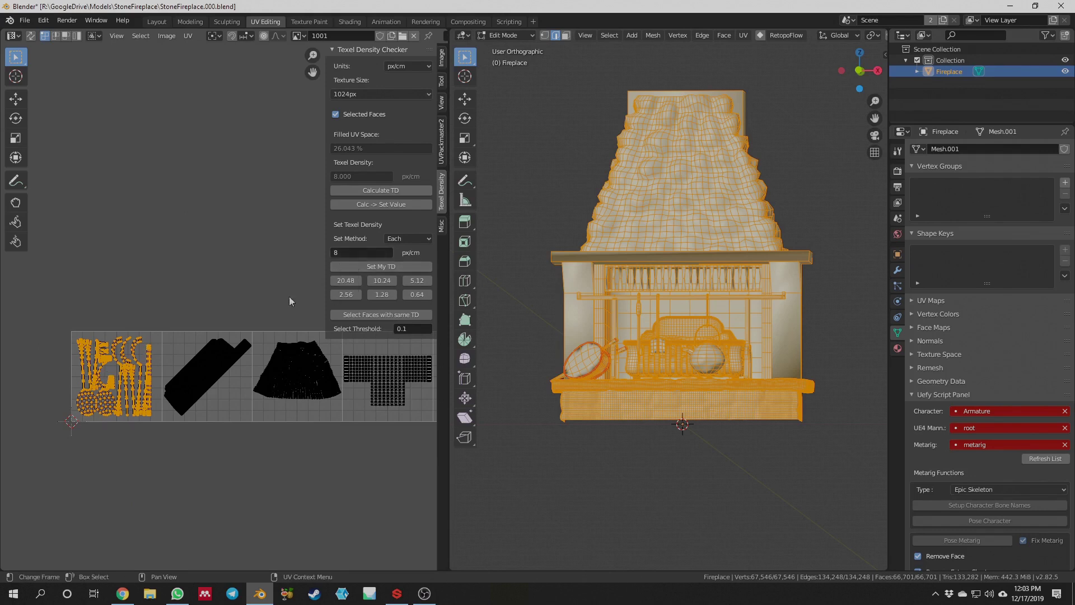
# Select the complete linked UV island in the second tile and calculate its texel density
pyautogui.click(176, 299)
pyautogui.moveTo(173, 283); pyautogui.dragTo(223, 449)
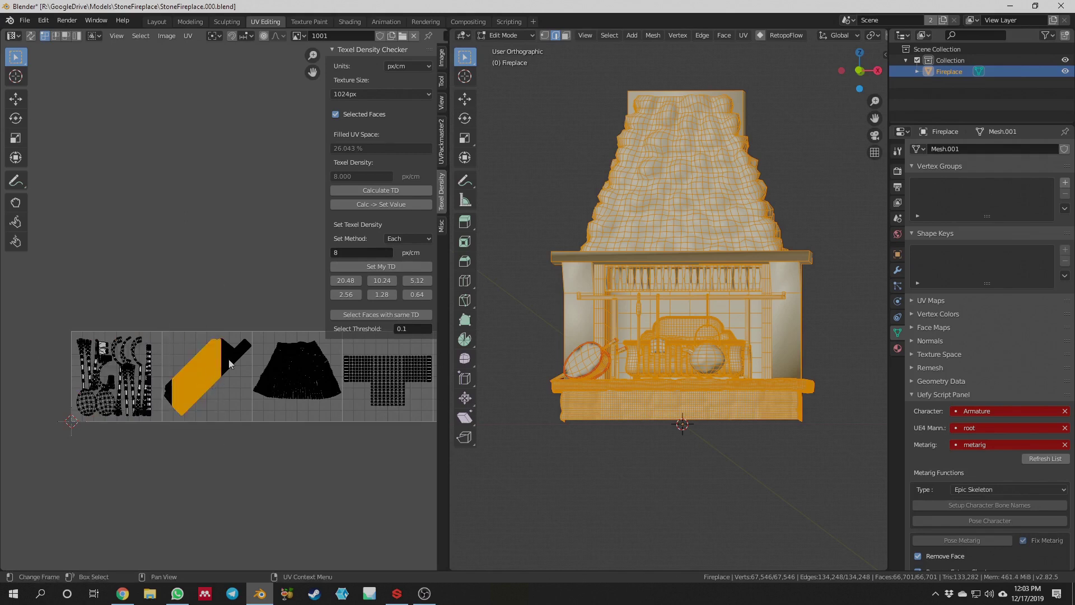
pyautogui.press('l')
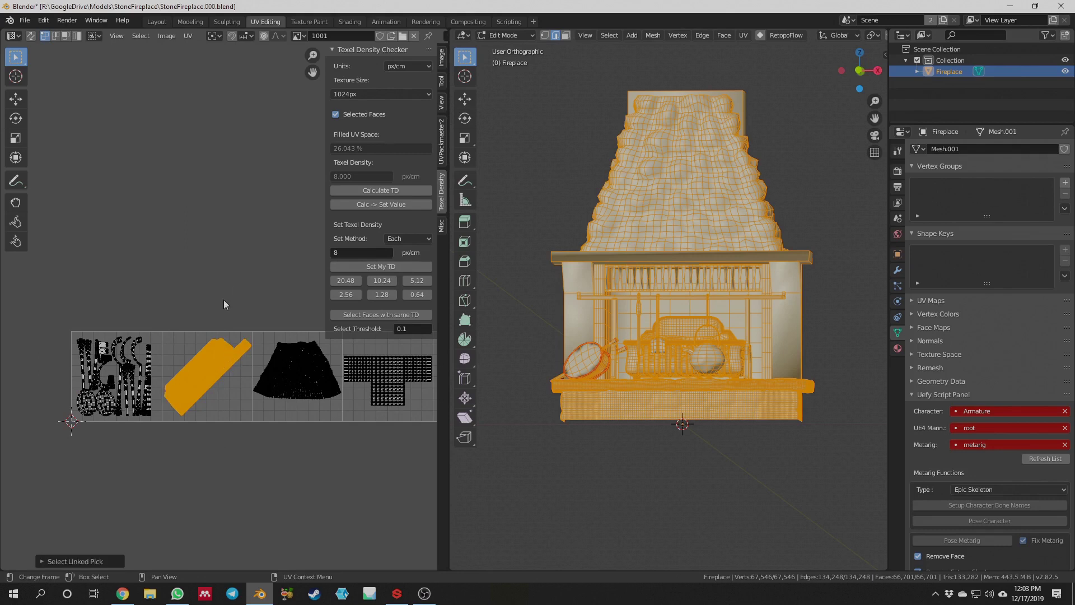
pyautogui.click(394, 192)
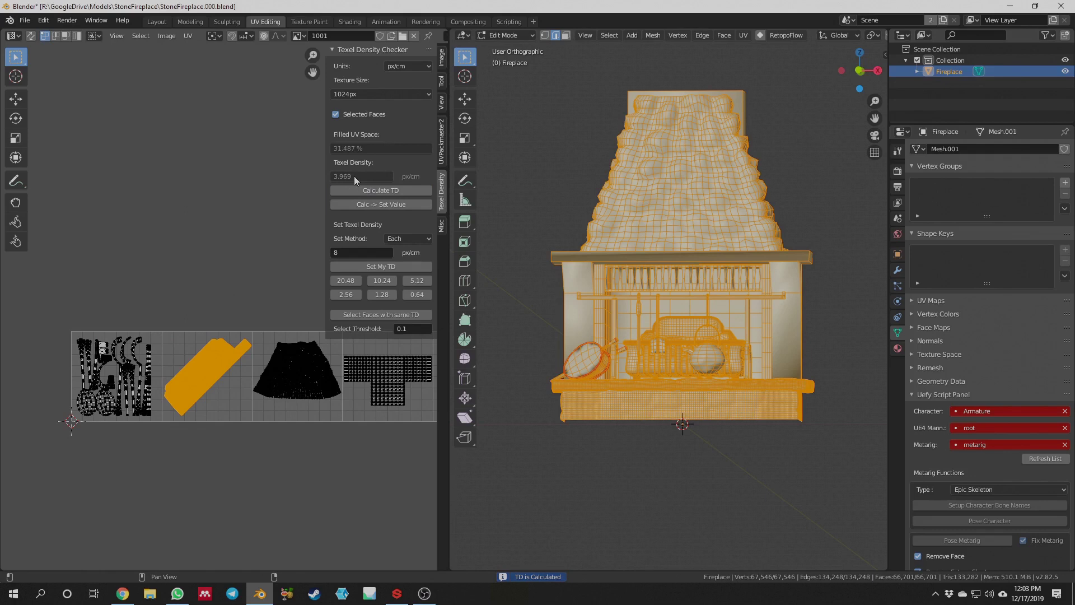
# Change the texture size to 2048px, recalculate the second tile's texel density and apply 8 px/cm to its island
pyautogui.click(367, 95)
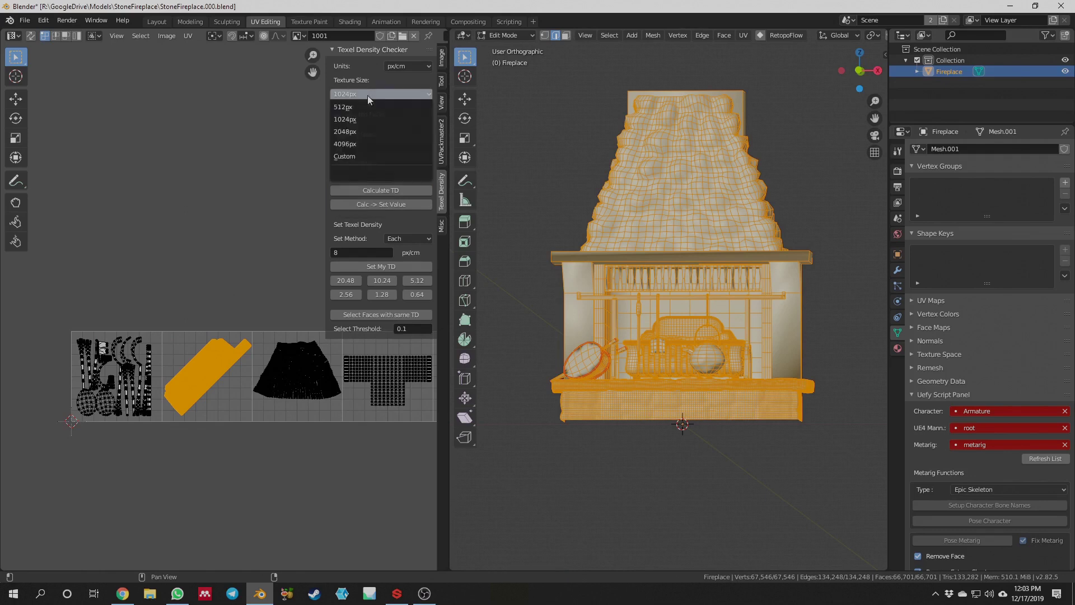
pyautogui.click(361, 132)
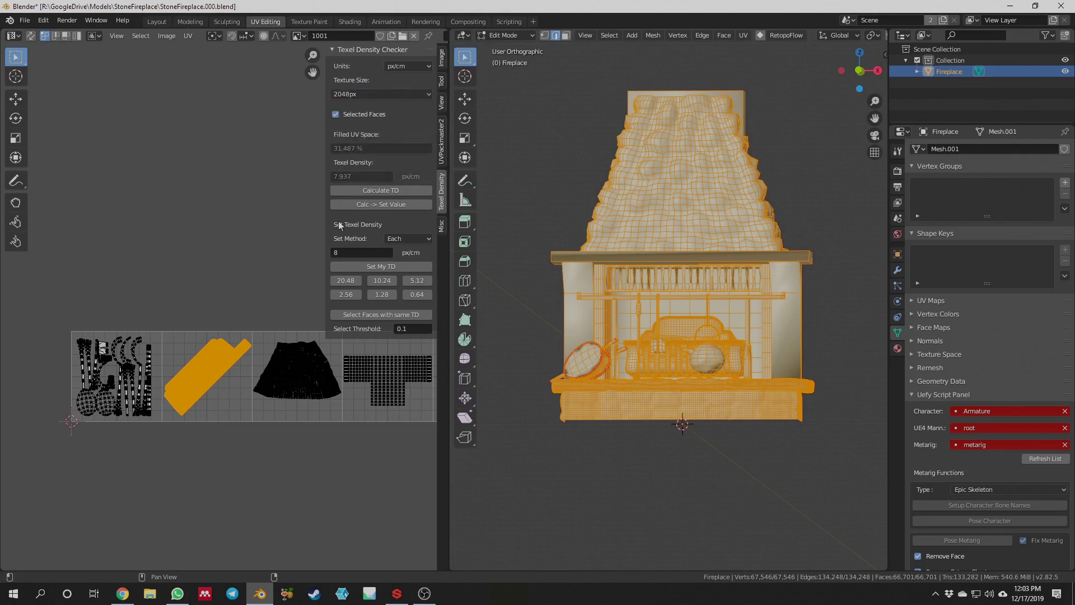
pyautogui.click(386, 191)
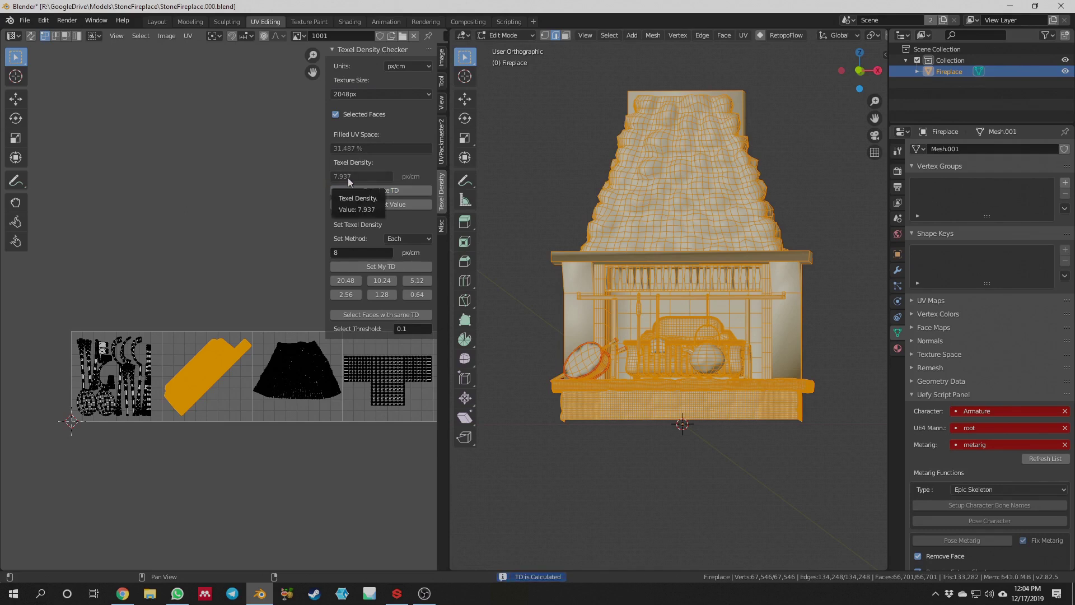
pyautogui.click(381, 267)
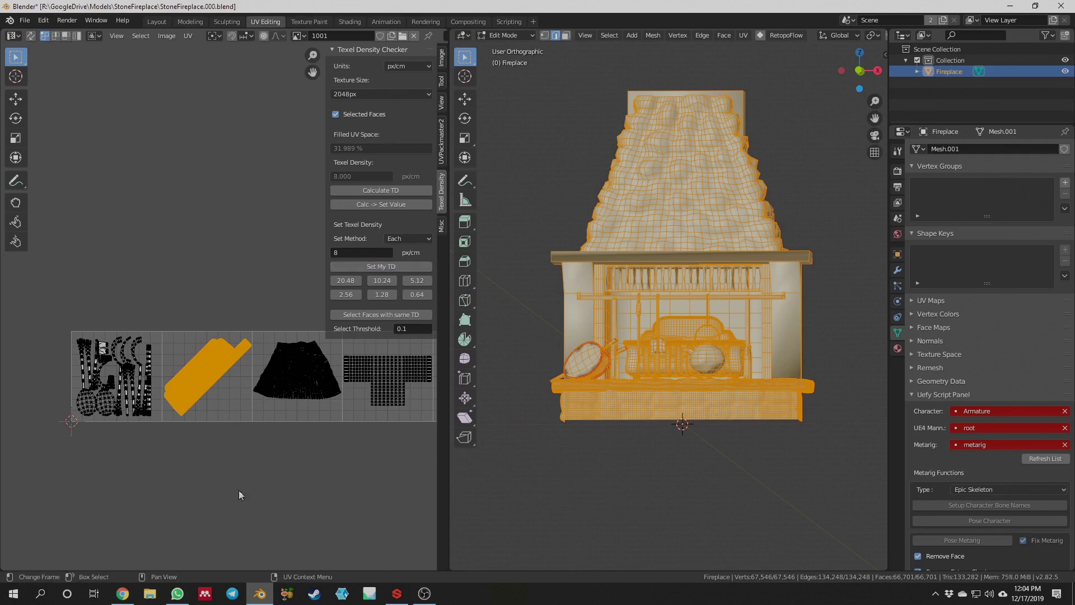
pyautogui.scroll(3, 191, 444)
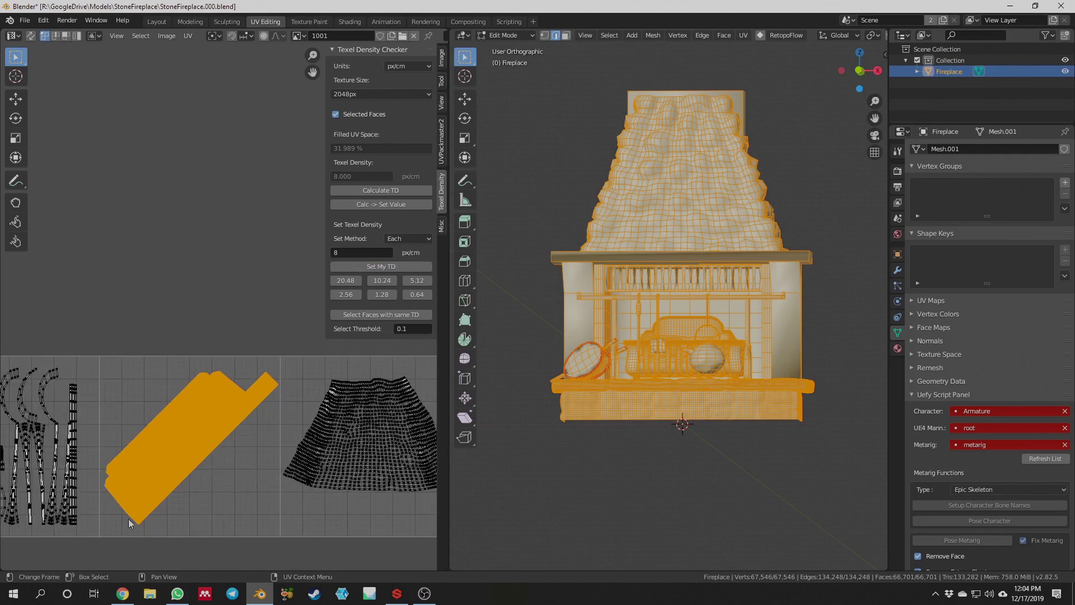
pyautogui.scroll(-3, 181, 270)
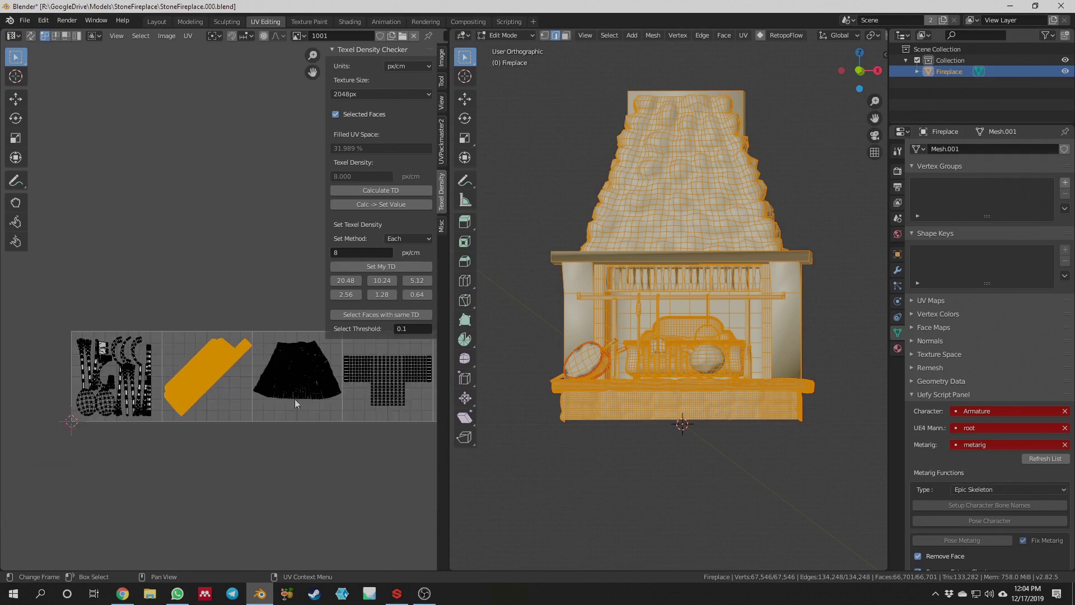
# Select the linked hood-shaped UV island in the third tile, calculate its texel density and set it to 8 px/cm
pyautogui.click(298, 381)
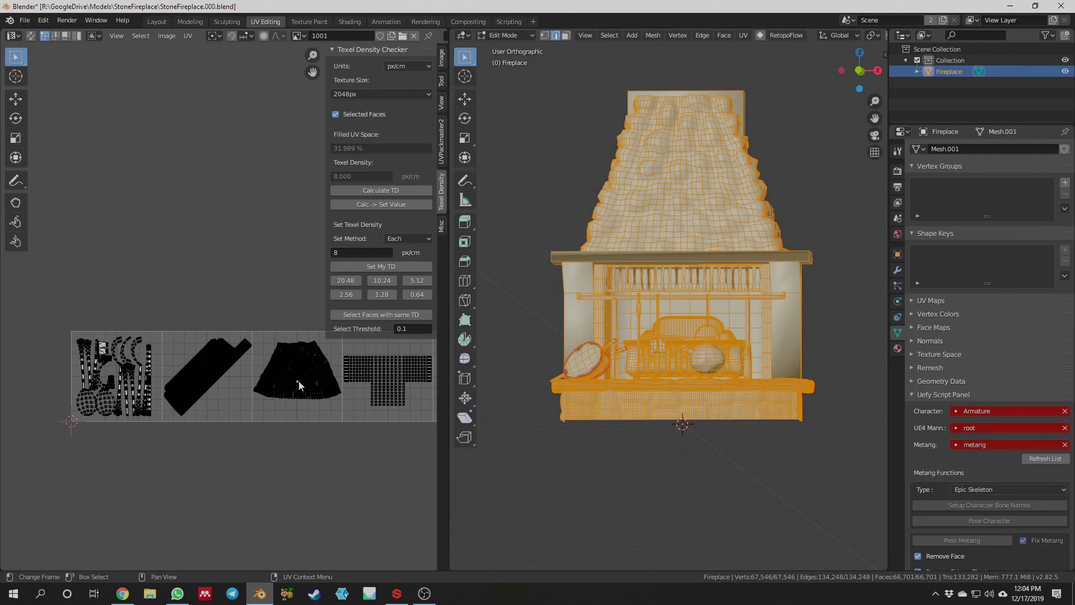
pyautogui.press('l')
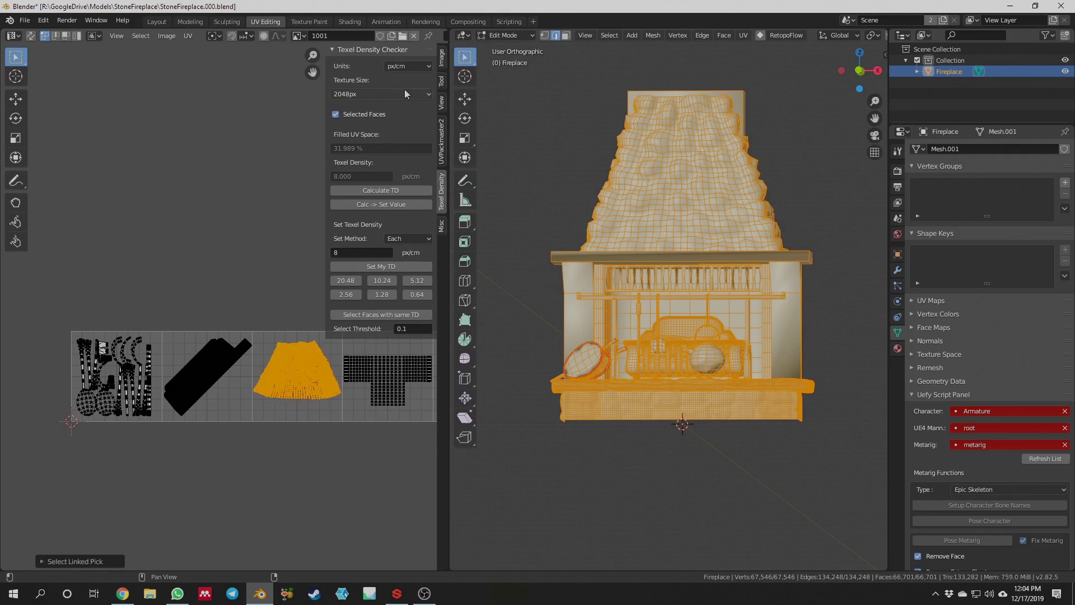
pyautogui.click(392, 190)
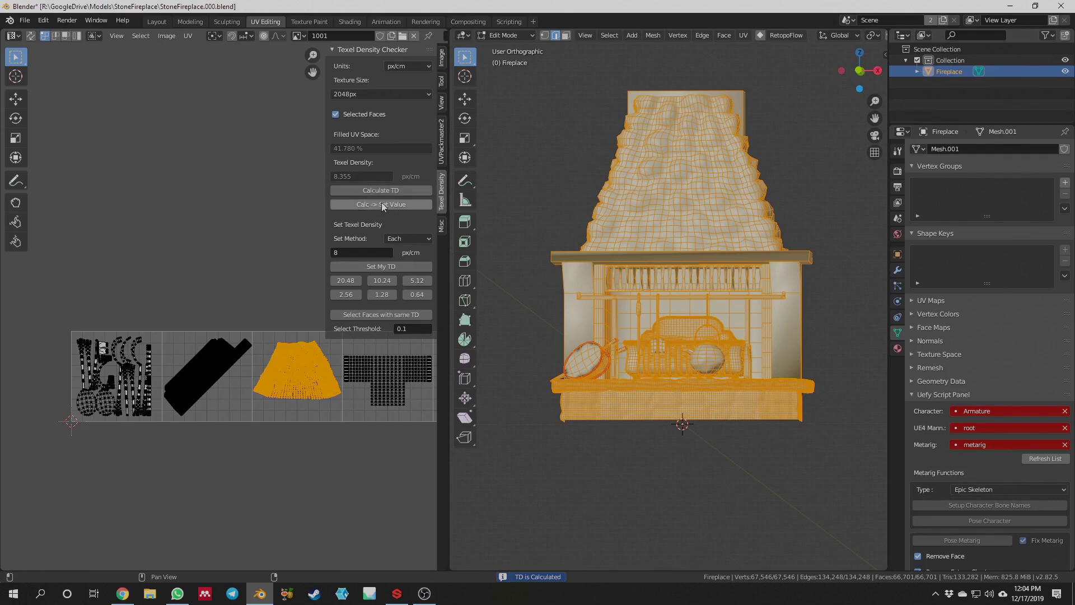
pyautogui.click(379, 267)
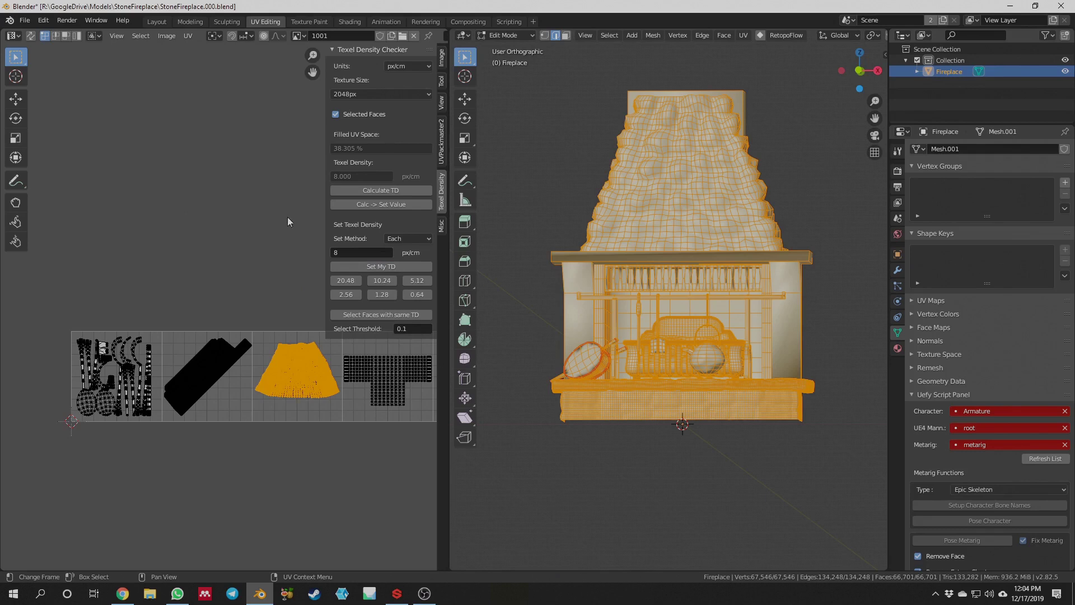
# Select the linked T-shaped UV island in the fourth tile and calculate its texel density
pyautogui.moveTo(211, 389); pyautogui.dragTo(103, 344, button='middle')
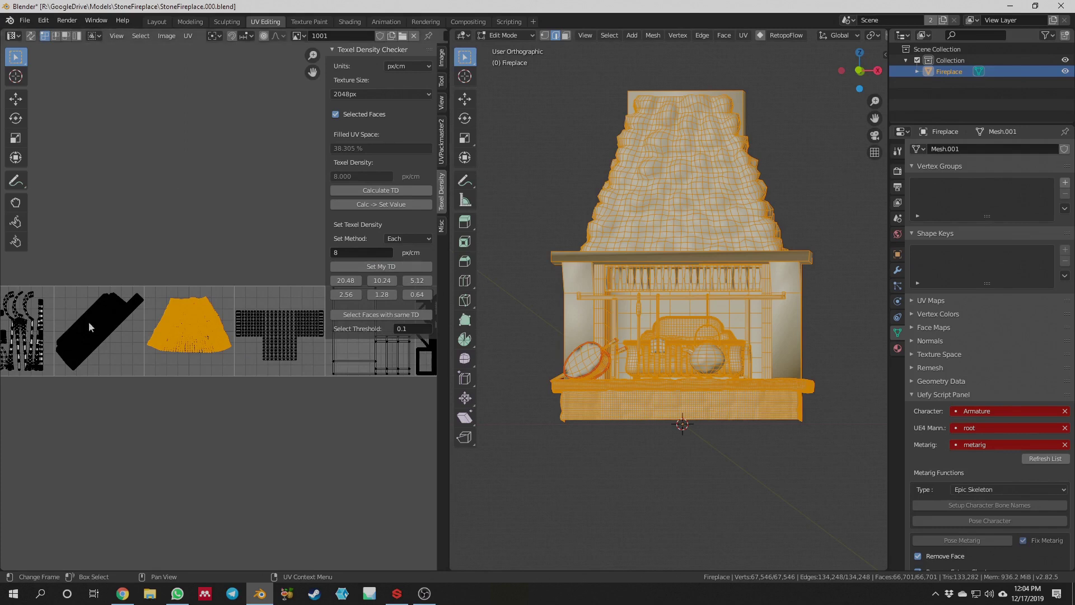
pyautogui.click(242, 271)
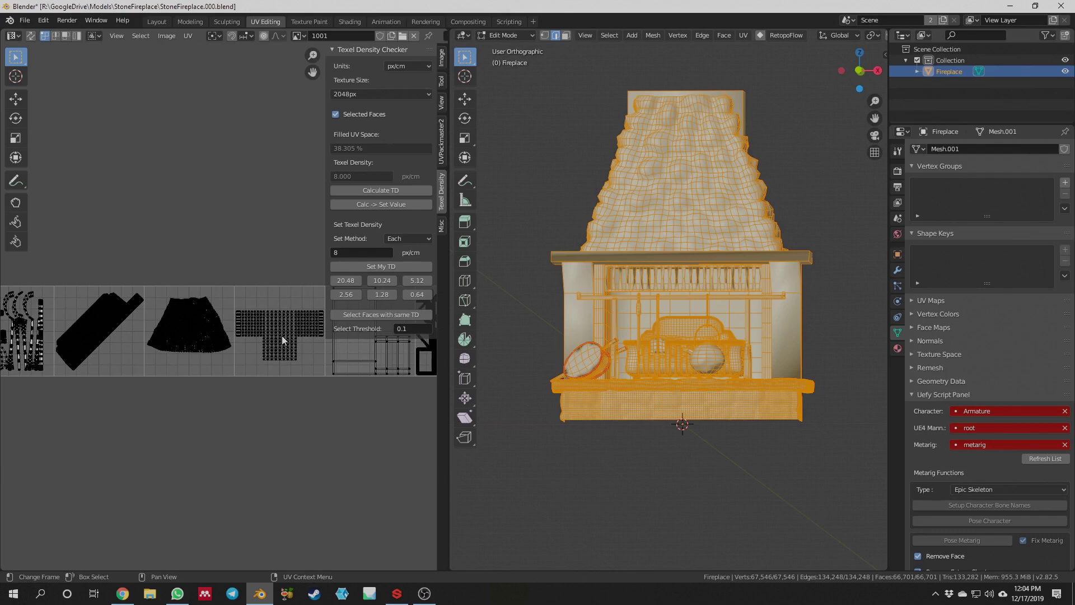
pyautogui.press('l')
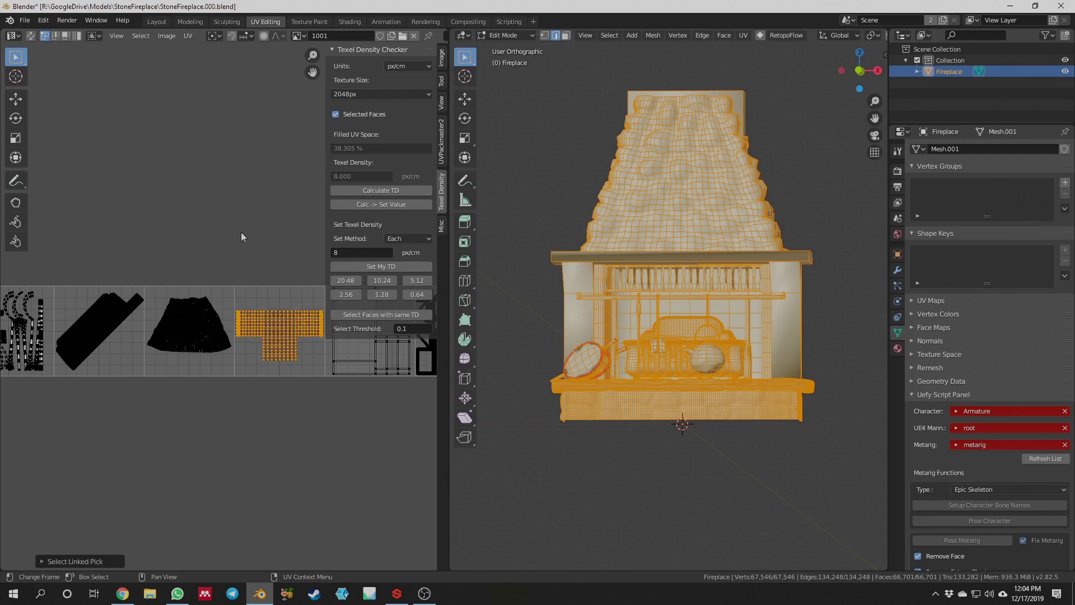
pyautogui.click(380, 189)
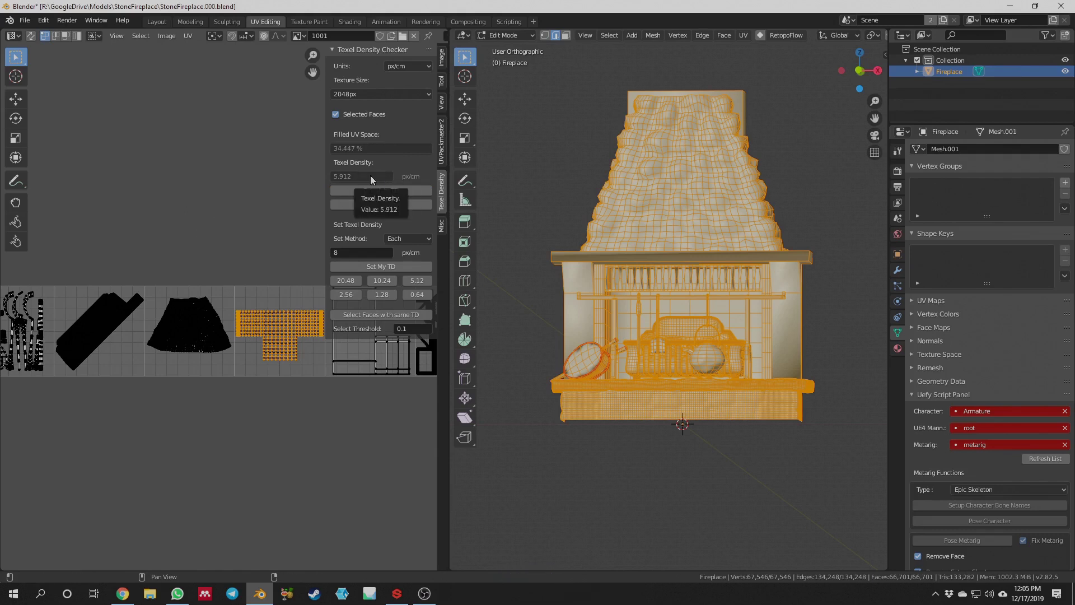
# Change the texture size to 4096px, recalculate the T-shaped island's texel density and set it to 8 px/cm
pyautogui.click(387, 94)
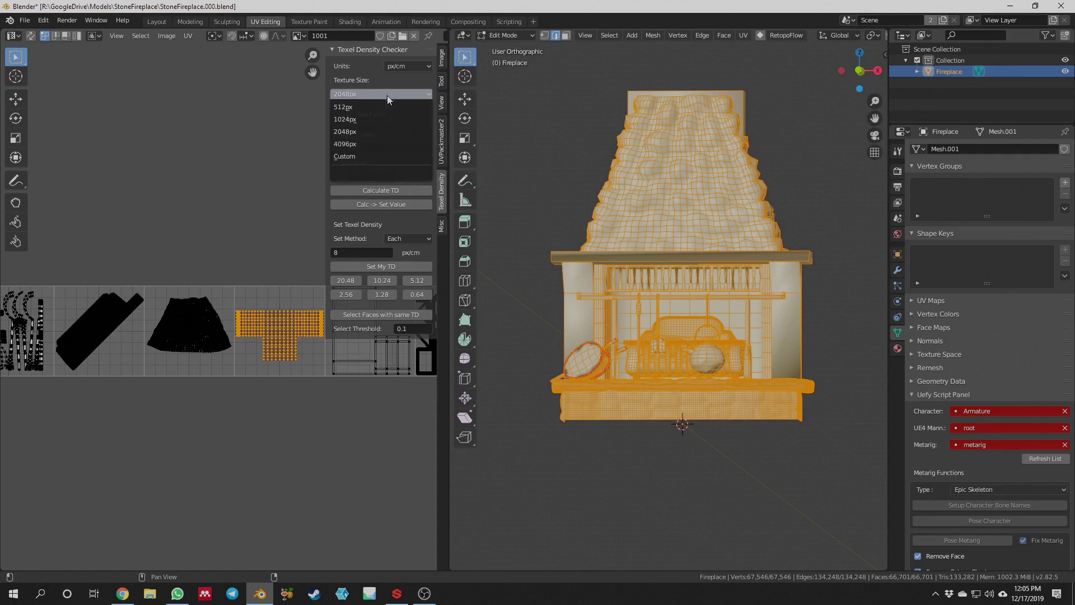
pyautogui.click(368, 143)
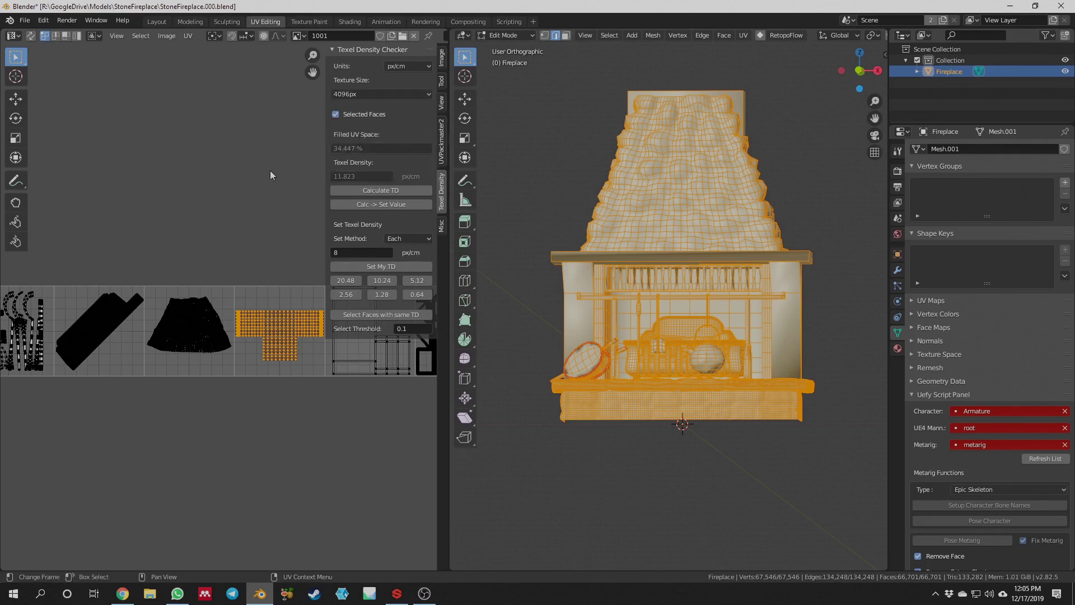
pyautogui.click(384, 190)
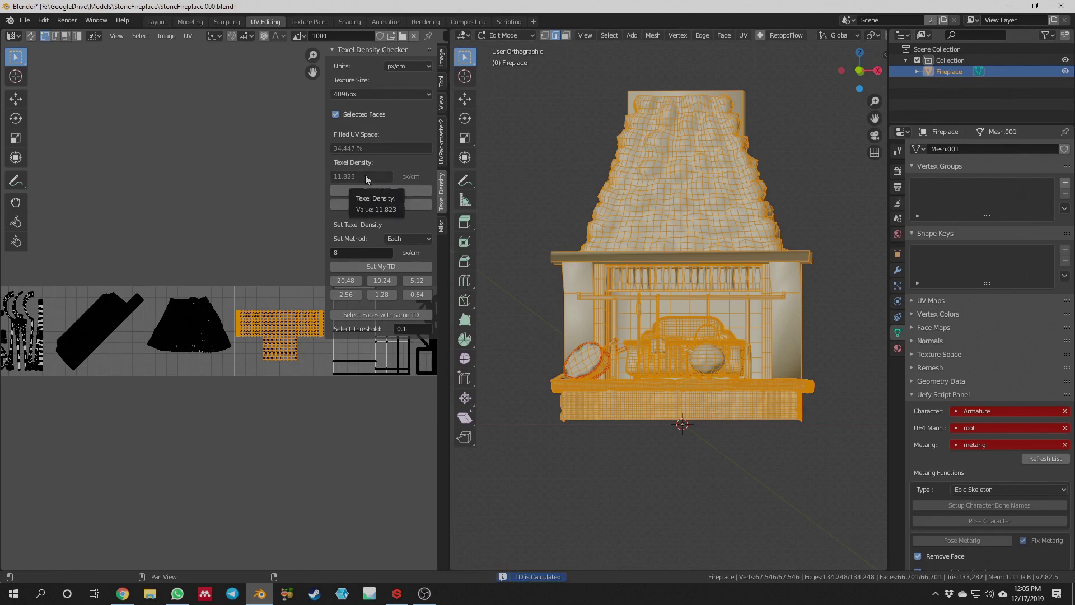
pyautogui.click(388, 266)
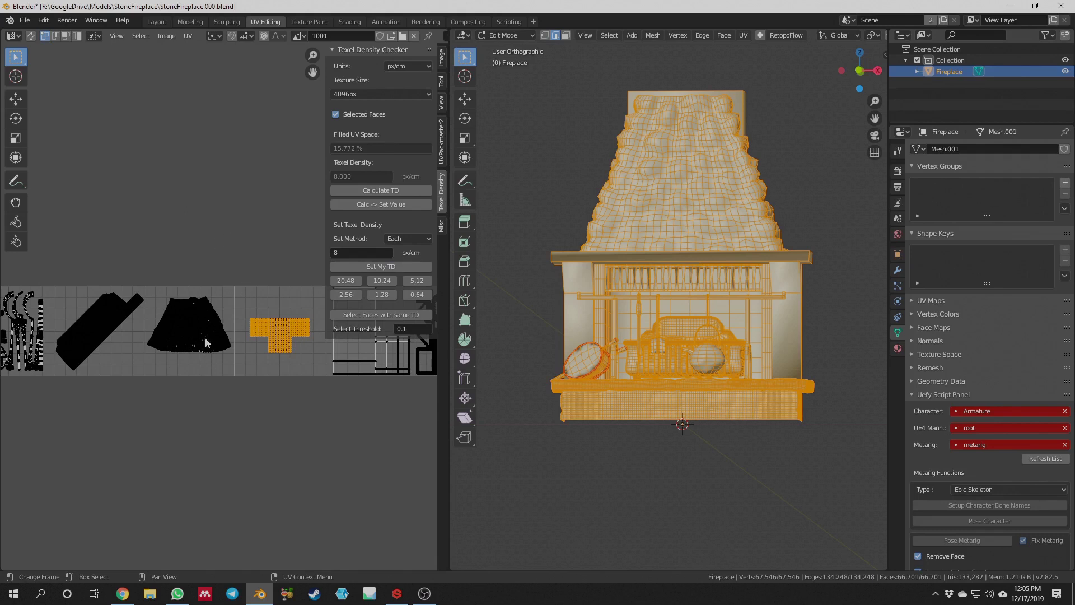
# Set the hood-shaped UV island in the third tile to 8 px/cm at 4096px and move it up along Y inside the tile
pyautogui.click(191, 335)
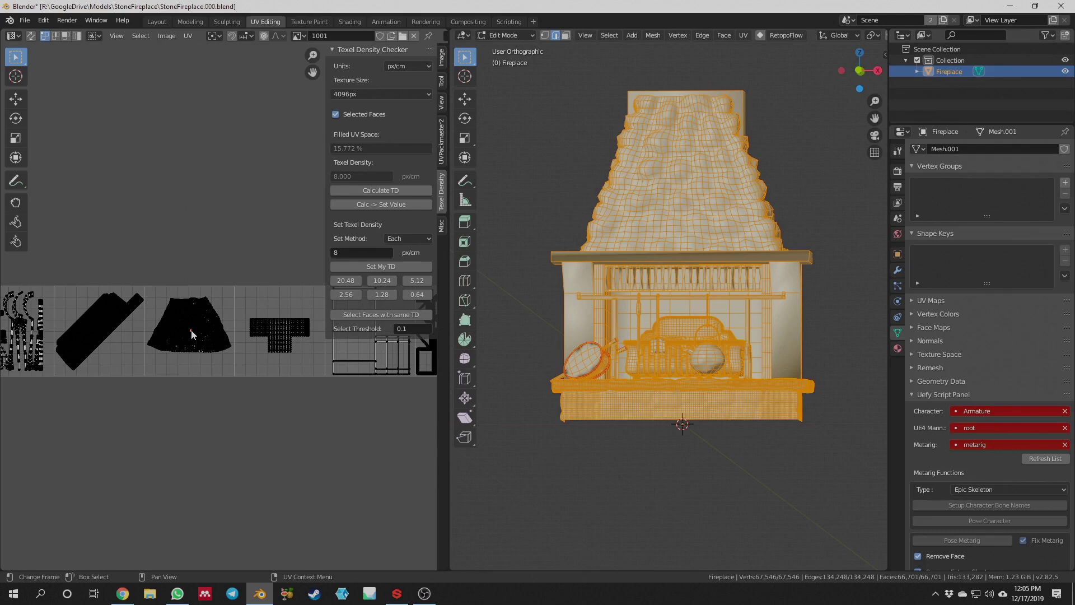
pyautogui.press('l')
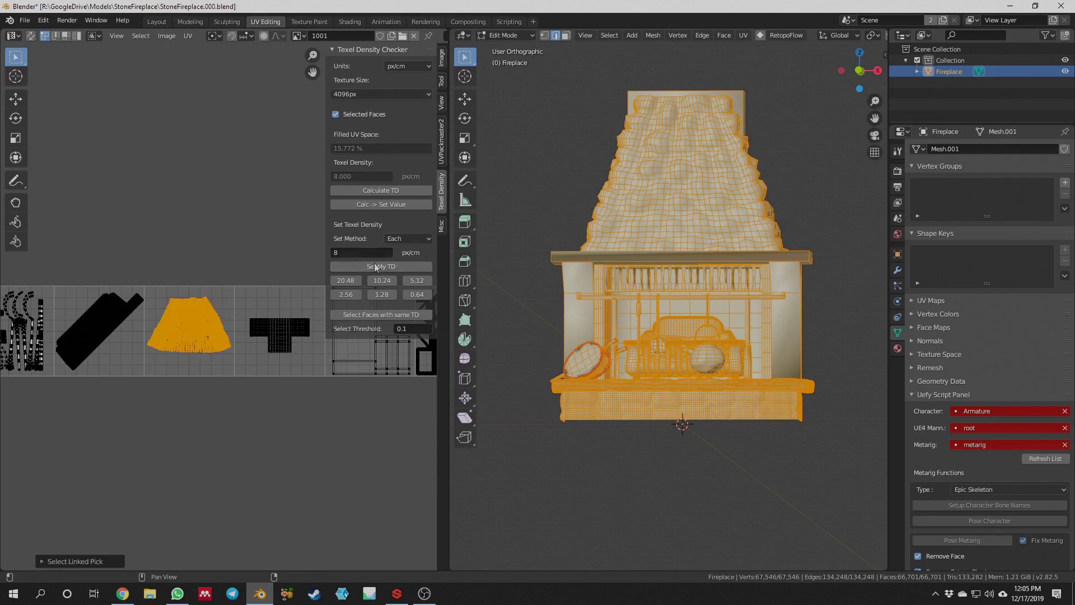
pyautogui.click(387, 267)
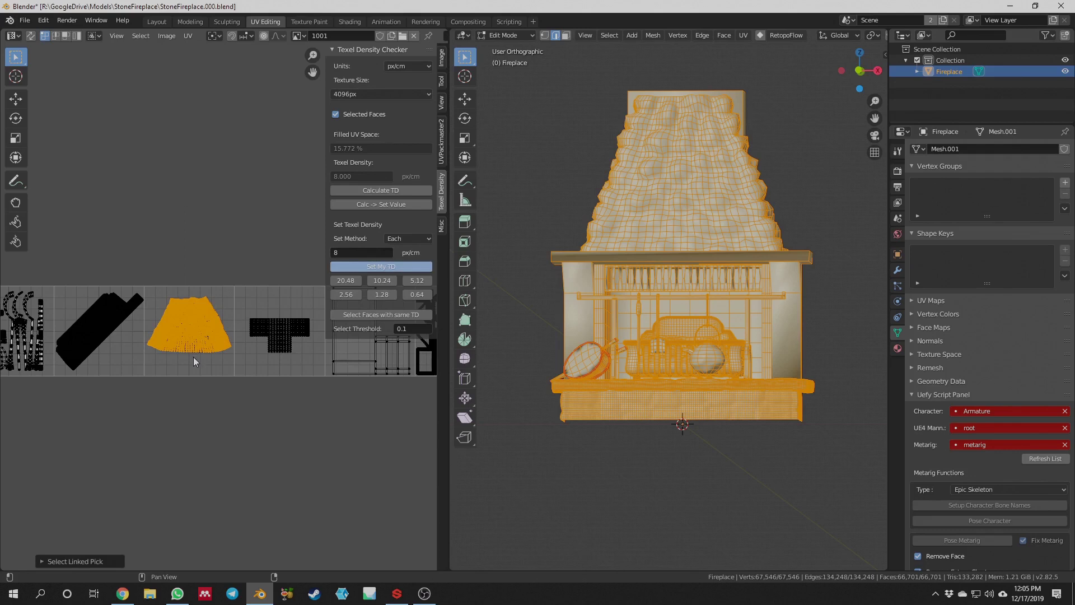
pyautogui.scroll(2, 193, 357)
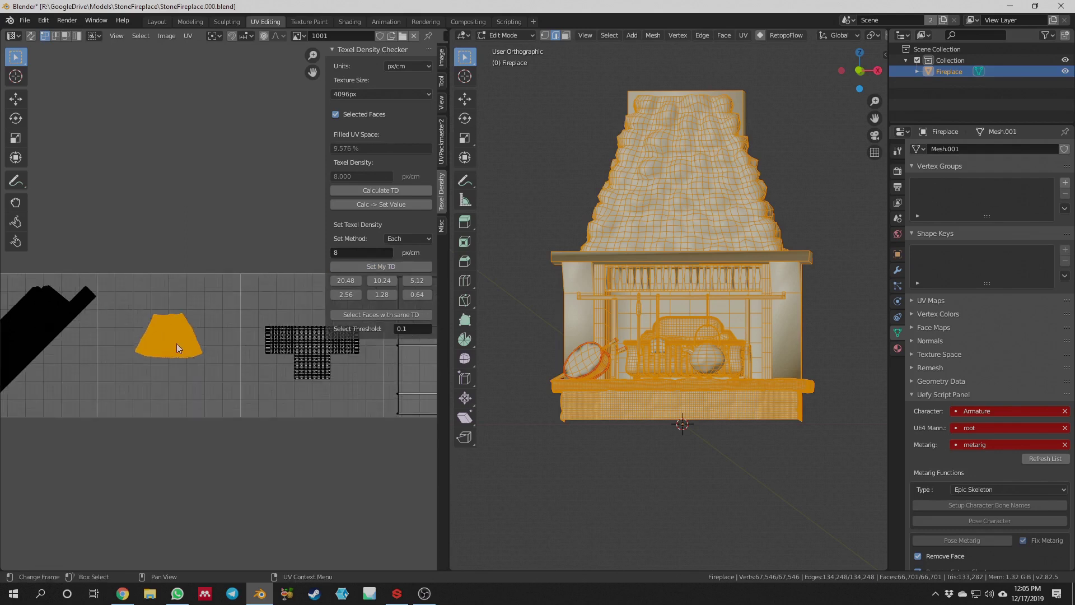
pyautogui.press('g')
pyautogui.press('y')
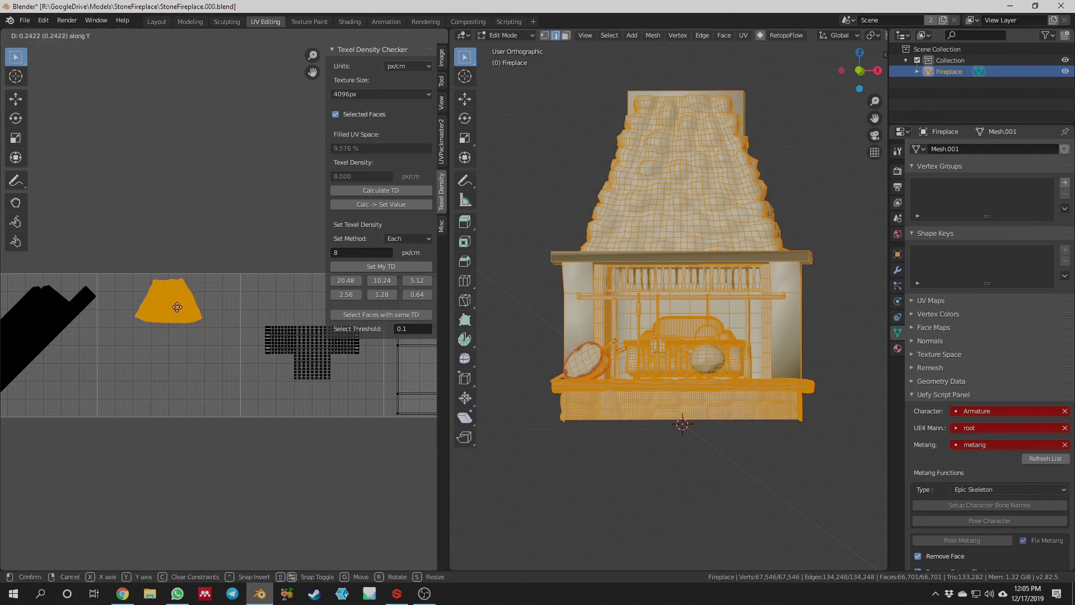
pyautogui.click(176, 320)
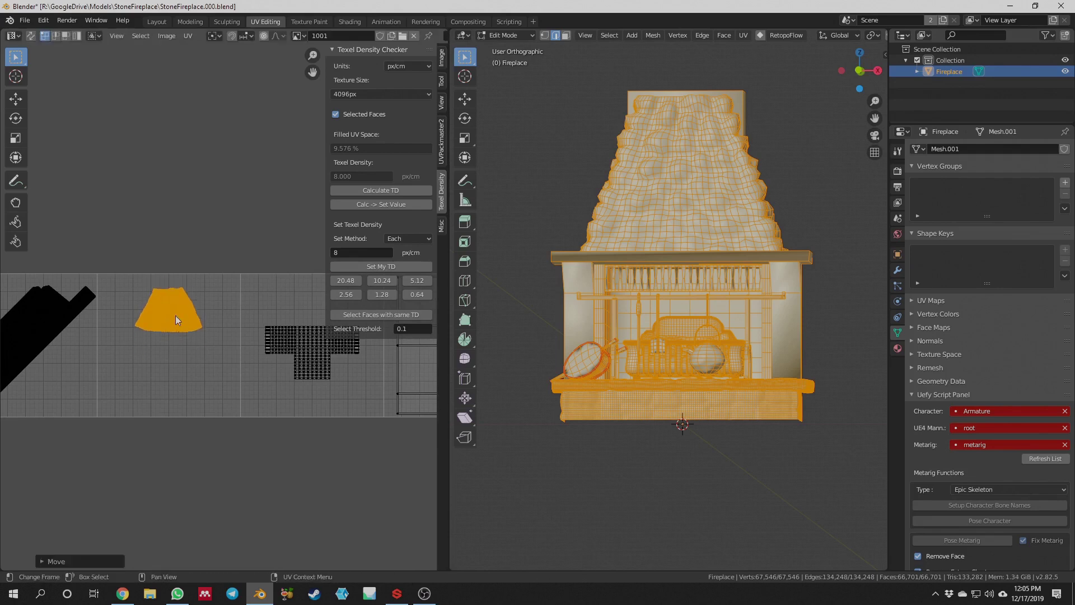
# Move the linked T-shaped island into the third tile beneath the hood-shaped one and calculate the texel density of both
pyautogui.click(305, 352)
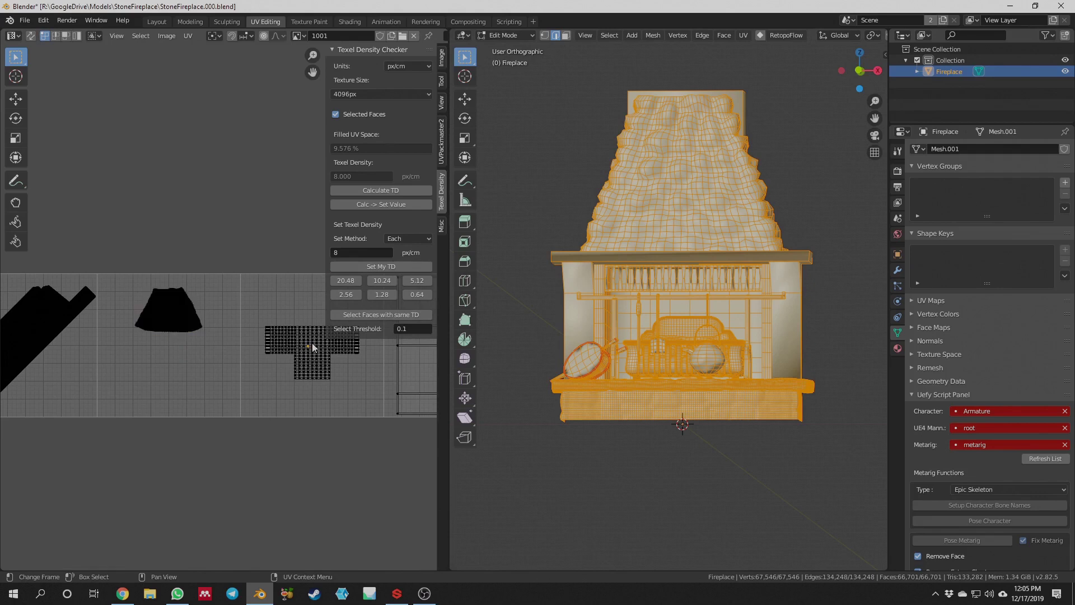
pyautogui.press('l')
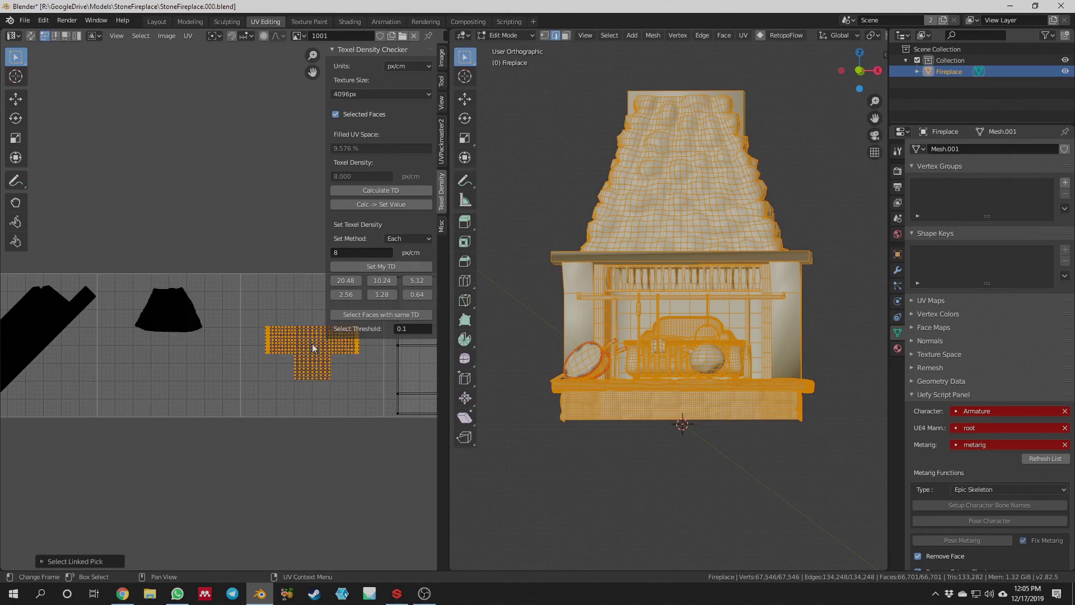
pyautogui.press('g')
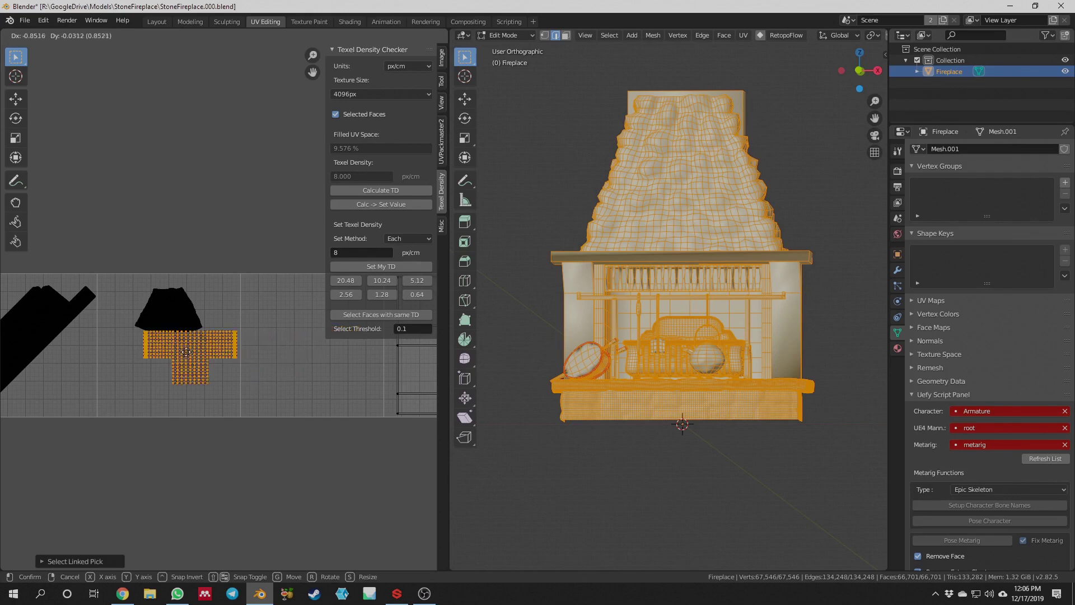
pyautogui.click(169, 363)
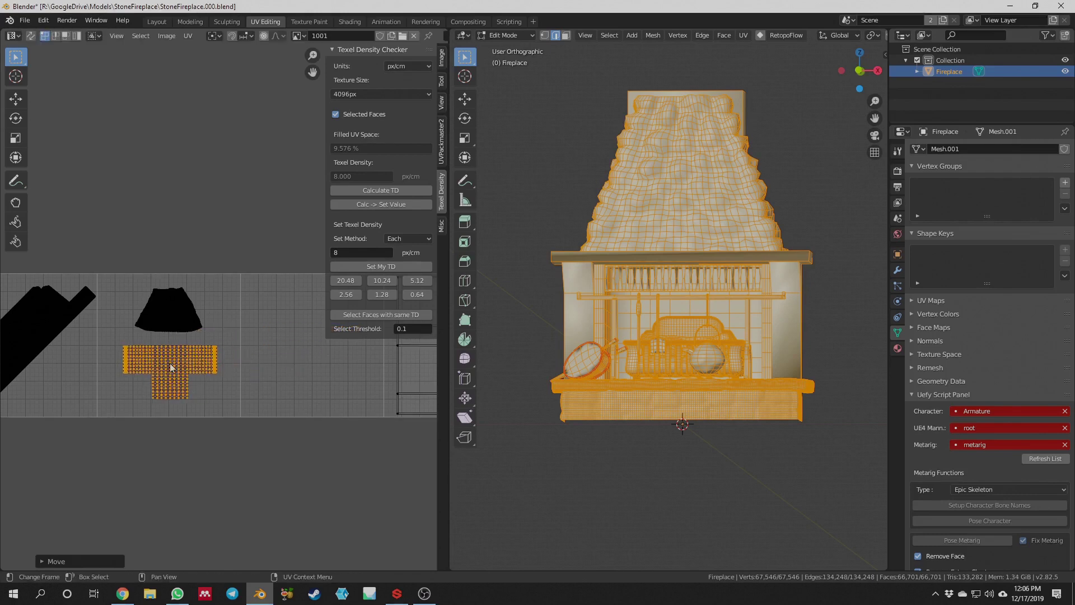
pyautogui.moveTo(232, 266); pyautogui.dragTo(112, 426)
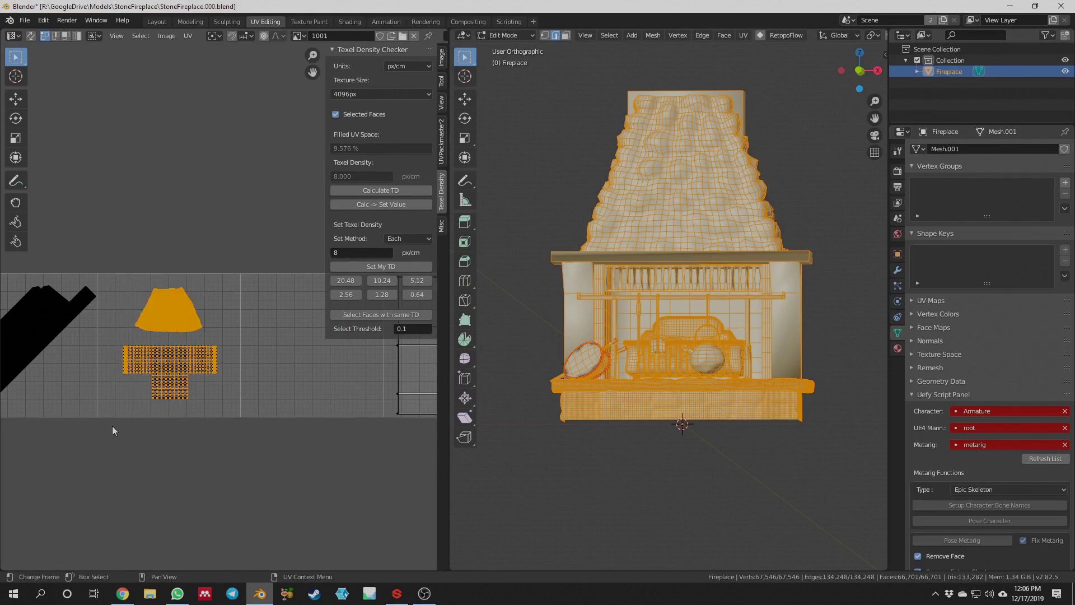
pyautogui.click(392, 190)
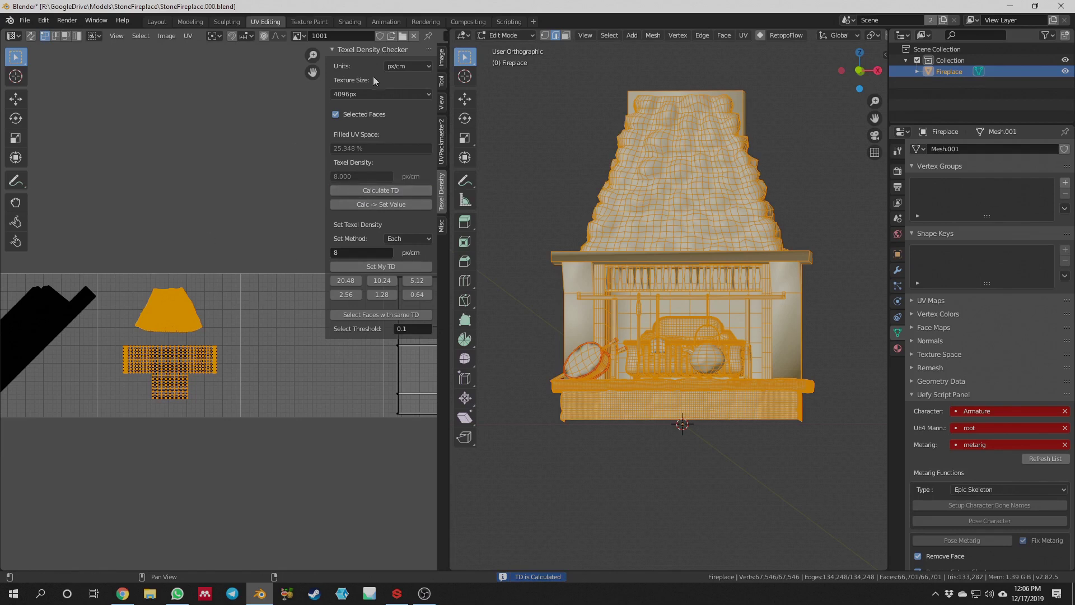
# Set the rectangular grid islands in the fifth tile to 8 px/cm with a texture size of 2048px, calculating their texel density first
pyautogui.moveTo(226, 220); pyautogui.dragTo(192, 252, button='middle')
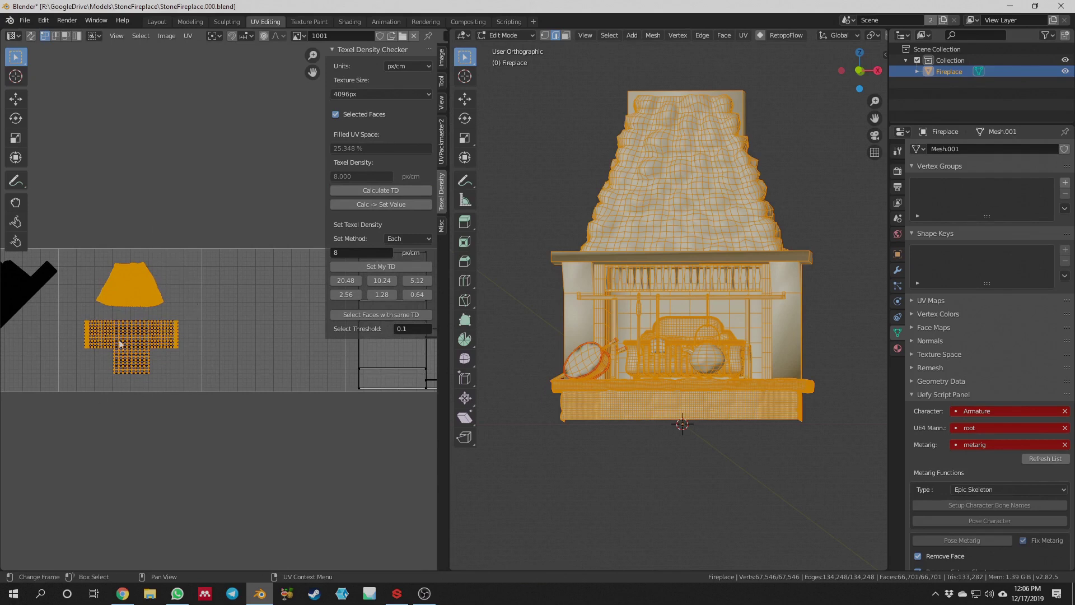
pyautogui.moveTo(240, 200); pyautogui.dragTo(197, 196, button='middle')
pyautogui.scroll(-3, 215, 184)
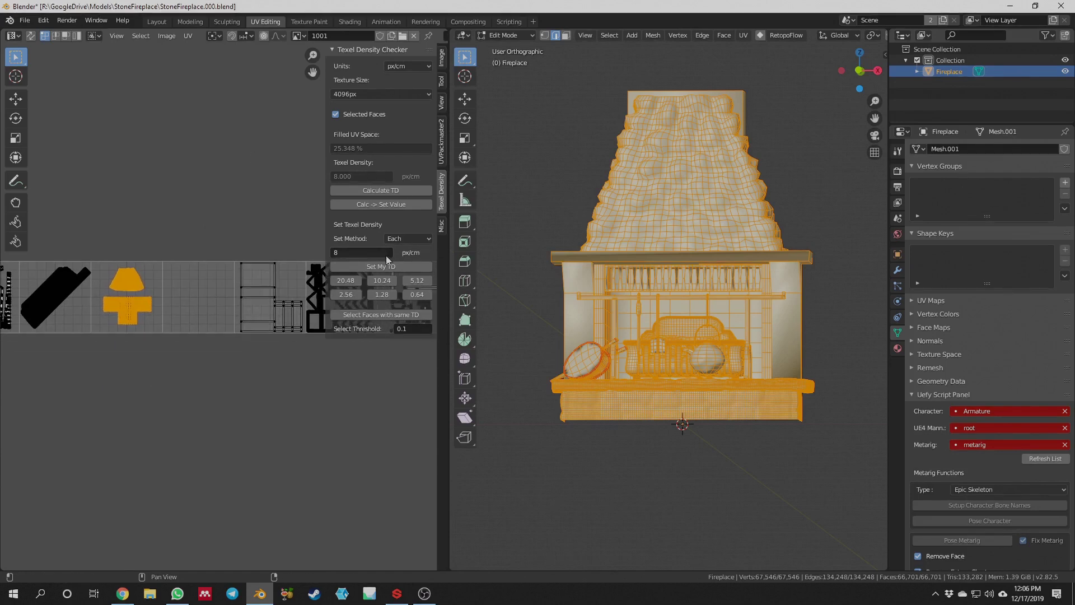
pyautogui.moveTo(211, 244); pyautogui.dragTo(284, 251, button='middle')
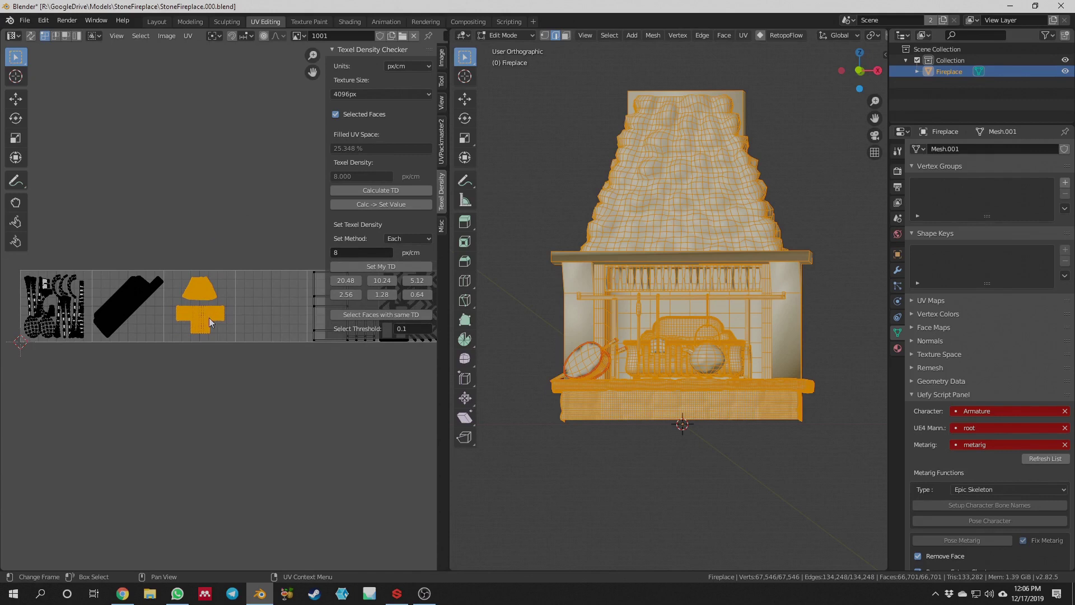
pyautogui.moveTo(284, 173); pyautogui.dragTo(187, 149, button='middle')
pyautogui.click(194, 231)
pyautogui.moveTo(200, 214); pyautogui.dragTo(279, 374)
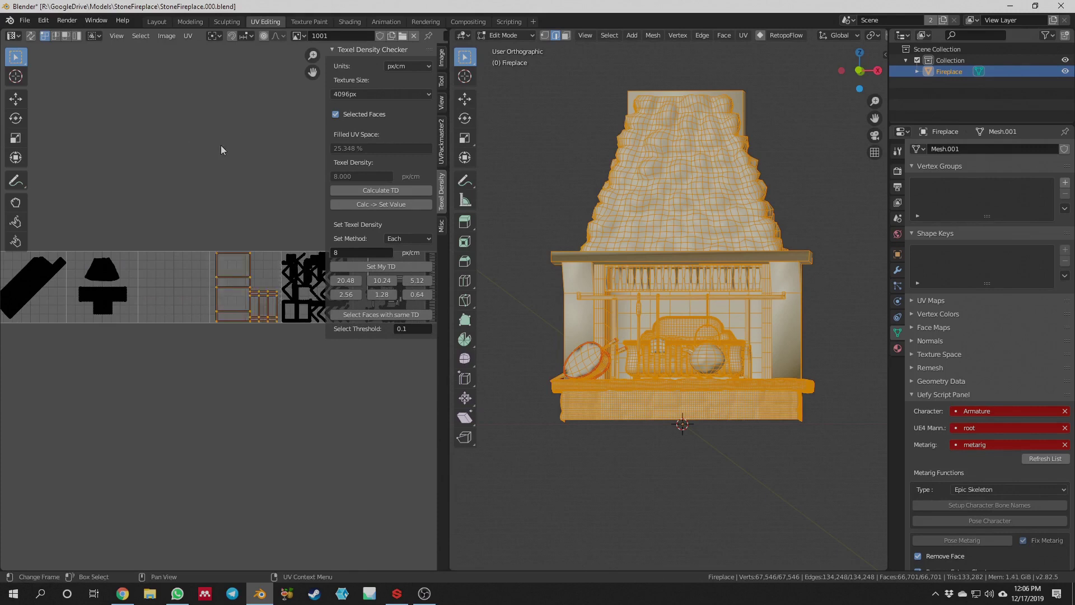
pyautogui.click(393, 95)
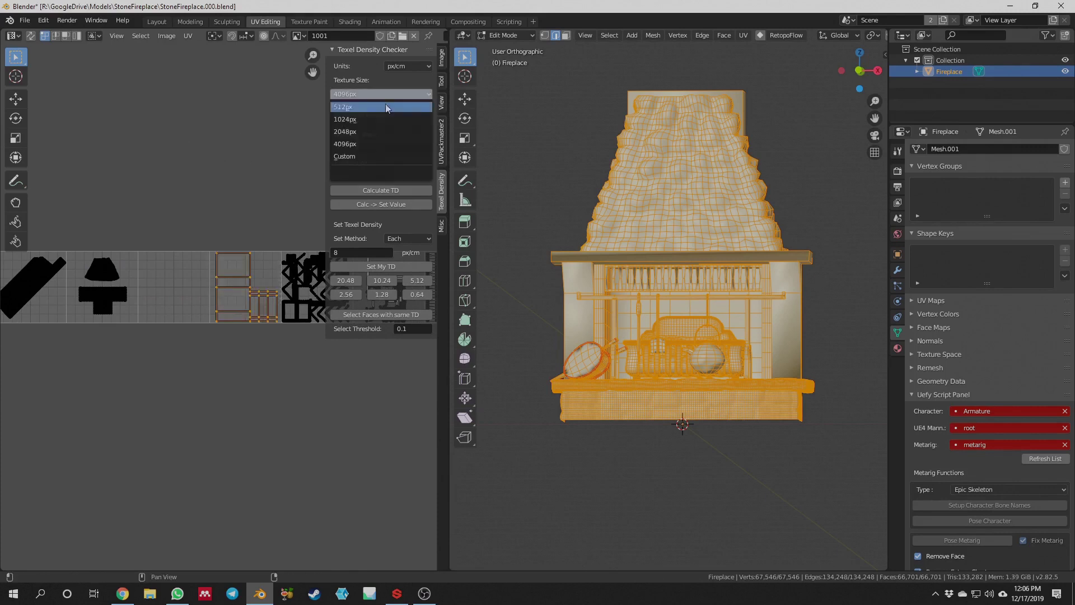
pyautogui.click(366, 132)
pyautogui.click(388, 187)
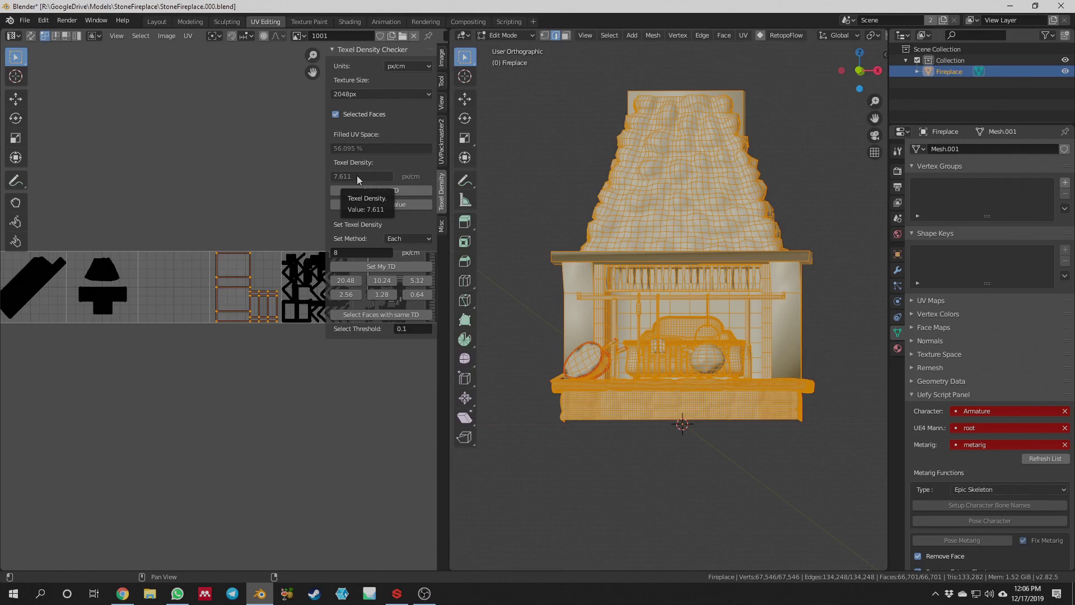
pyautogui.click(395, 267)
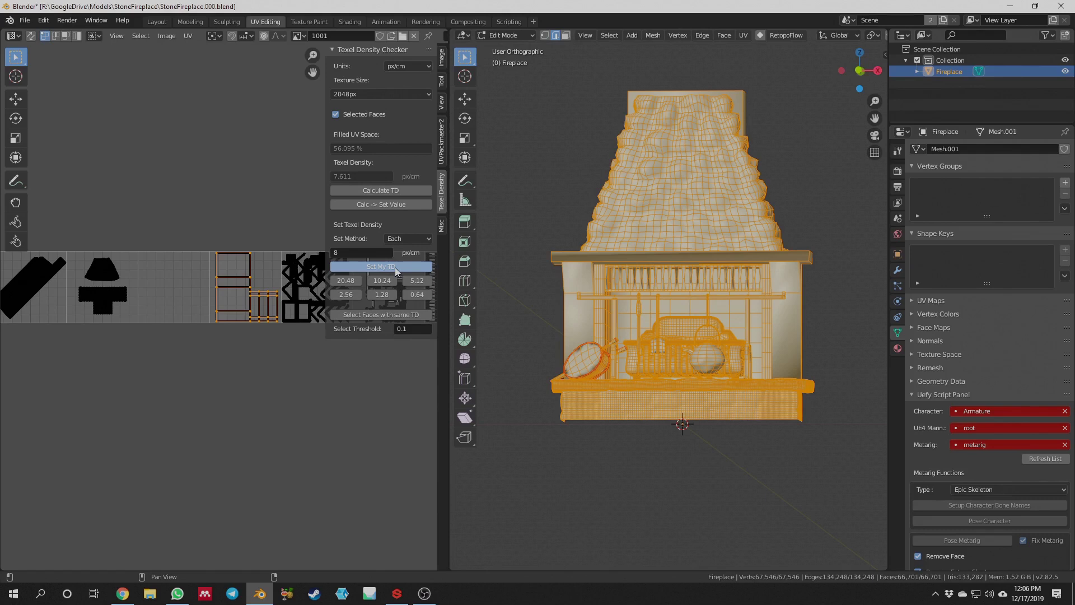
# Scale the selected rectangular grid islands down to about 0.98 so they fit inside the fifth tile
pyautogui.scroll(3, 243, 357)
pyautogui.moveTo(244, 358); pyautogui.dragTo(126, 268, button='middle')
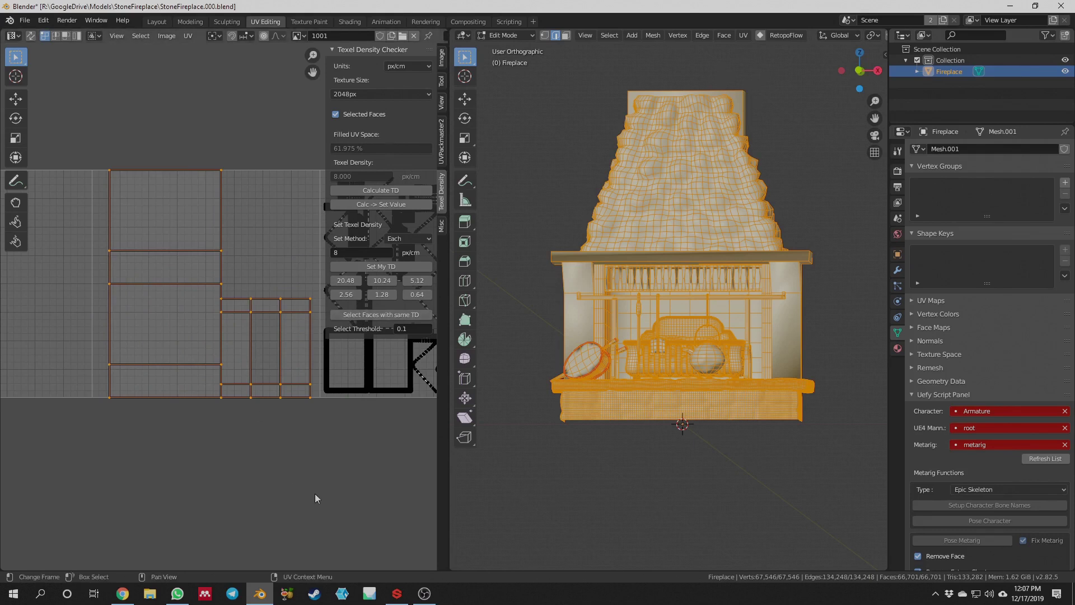
pyautogui.press('s')
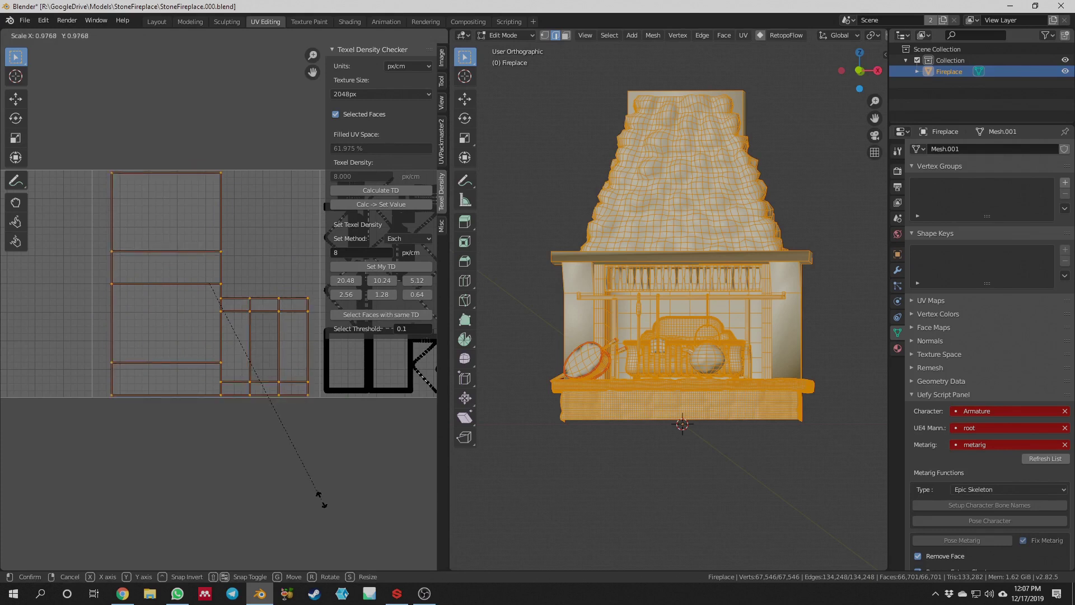
pyautogui.click(321, 497)
# Move the rectangular grid islands about one tile along X into the empty fourth tile and recalculate their texel density
pyautogui.scroll(-2, 325, 476)
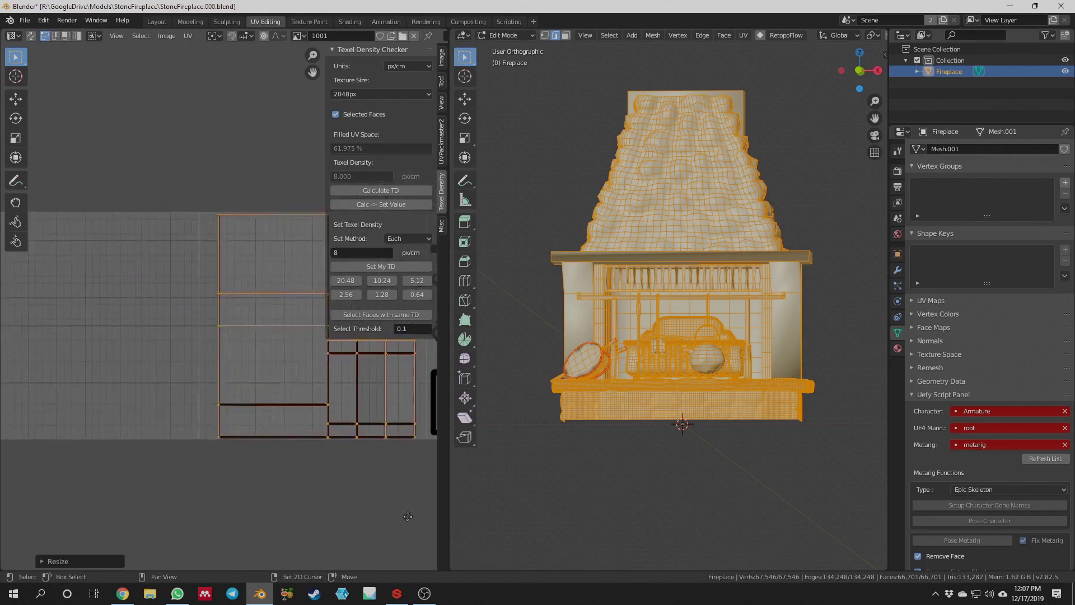
pyautogui.scroll(-2, 336, 409)
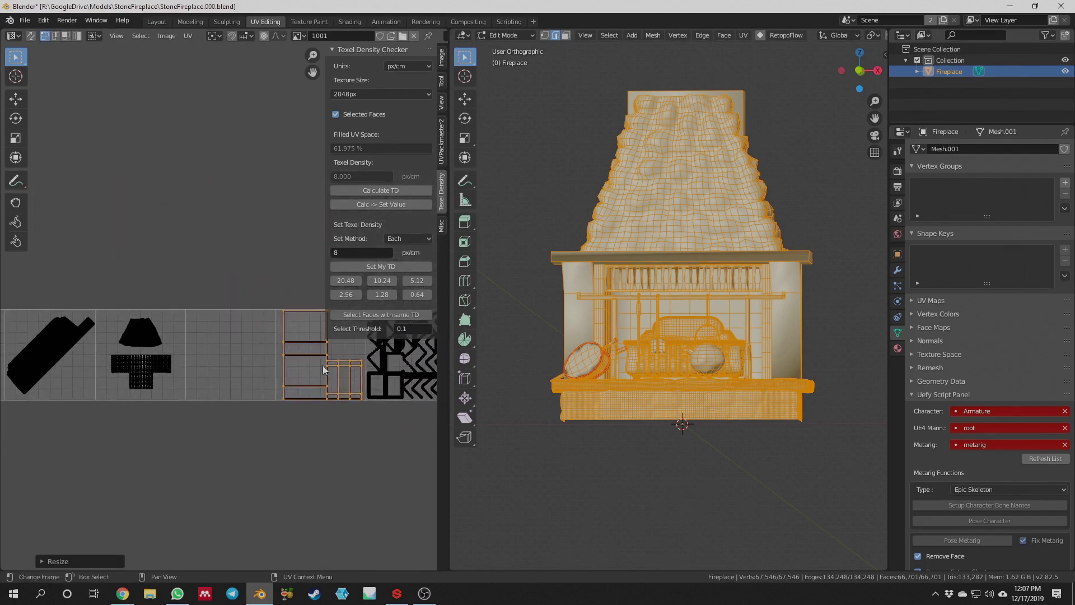
pyautogui.press('g')
pyautogui.press('x')
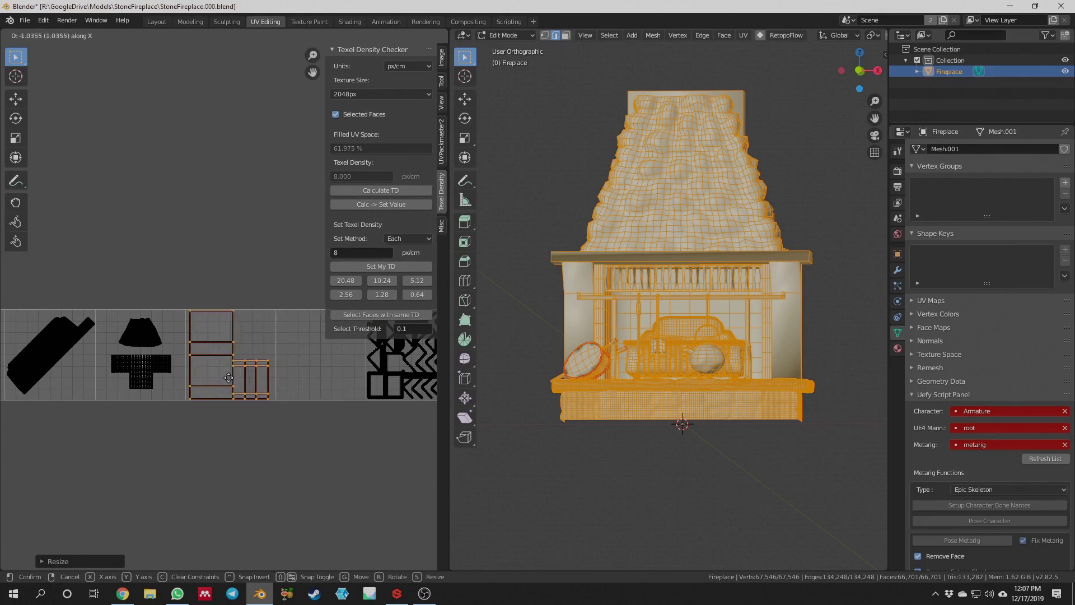
pyautogui.click(230, 377)
pyautogui.click(394, 193)
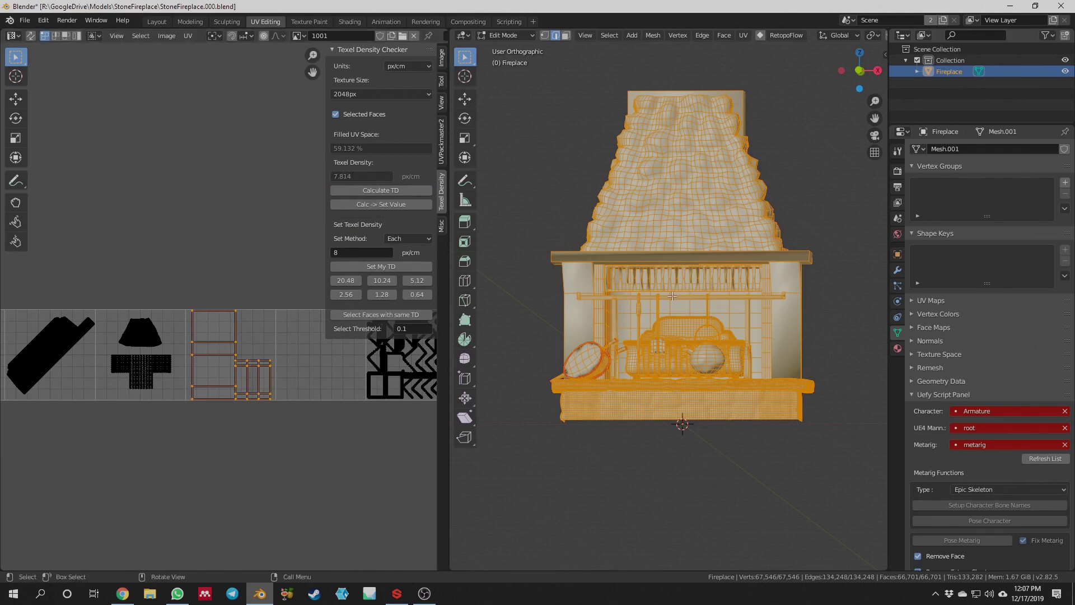
# Examine the fireplace from the side, front and close up around the hearth utensils, along with the remaining UV tiles
pyautogui.scroll(5, 781, 227)
pyautogui.moveTo(778, 230); pyautogui.dragTo(722, 196, button='middle')
pyautogui.scroll(-6, 682, 166)
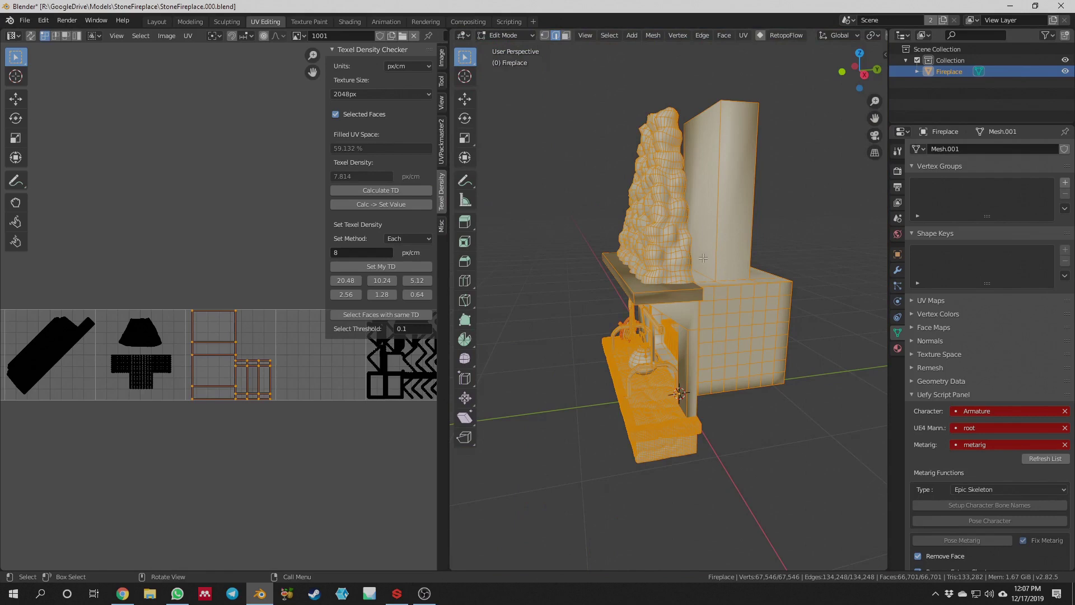
pyautogui.moveTo(524, 342); pyautogui.dragTo(575, 243, button='middle')
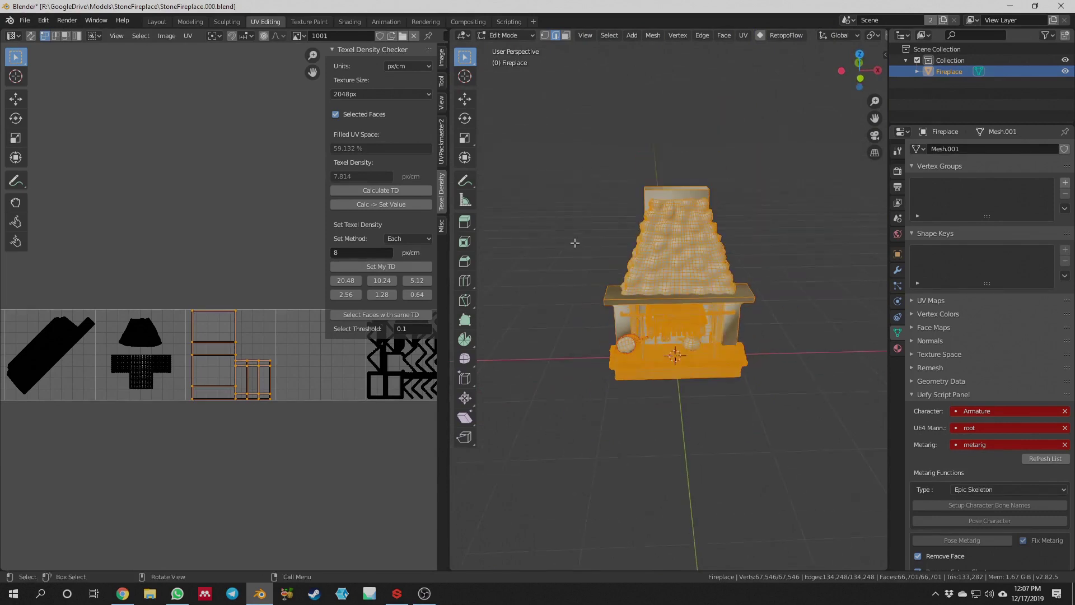
pyautogui.keyDown('shift'); pyautogui.moveTo(503, 313); pyautogui.dragTo(511, 307, button='middle'); pyautogui.keyUp('shift')
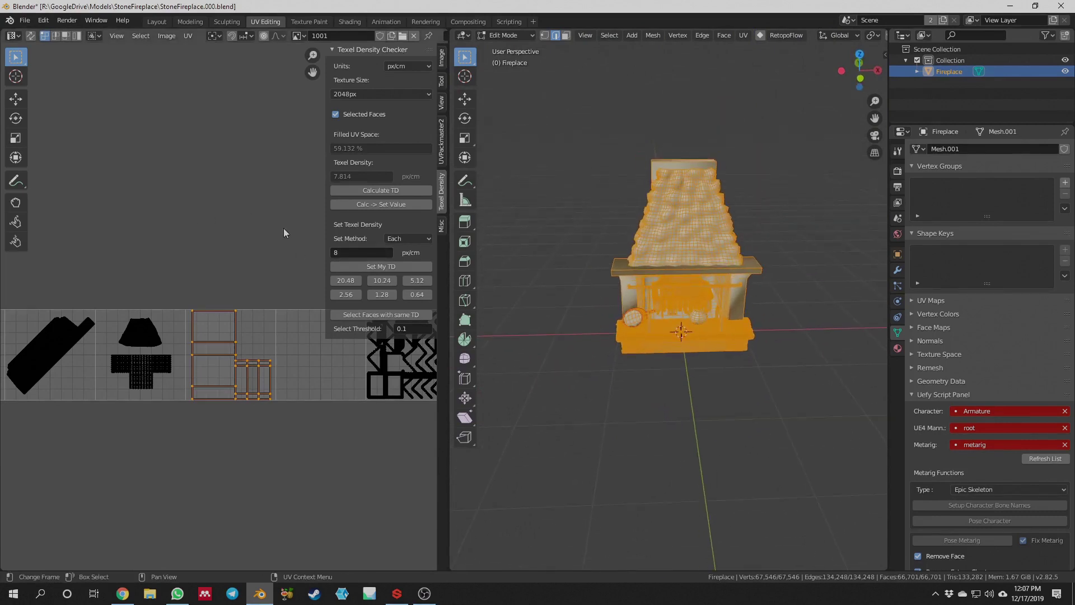
pyautogui.press('super')
pyautogui.click(269, 204)
pyautogui.moveTo(273, 213); pyautogui.dragTo(99, 185, button='middle')
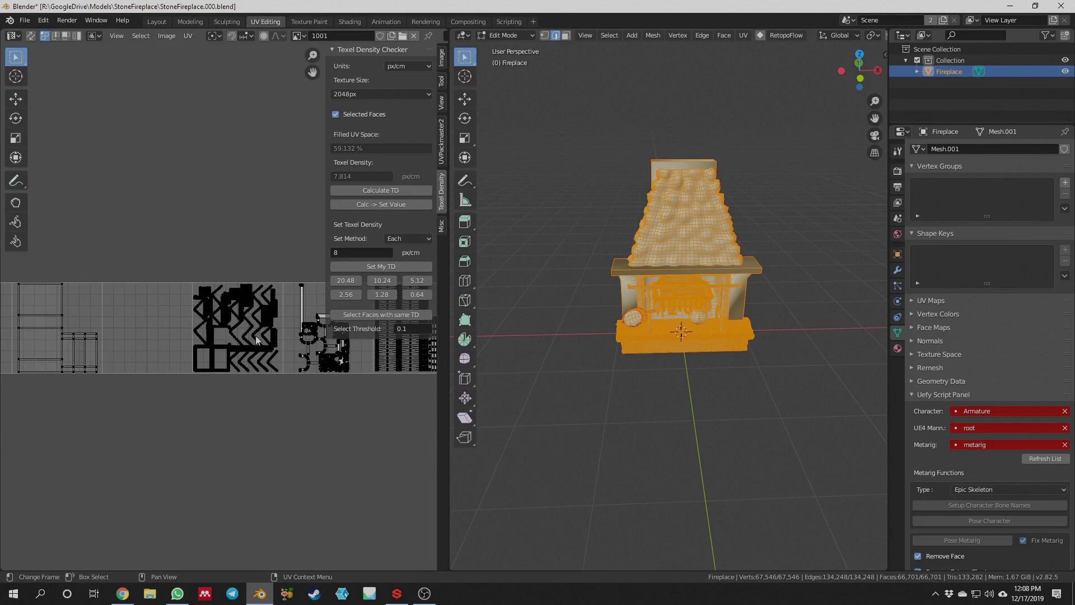
pyautogui.scroll(3, 617, 348)
pyautogui.scroll(3, 617, 348)
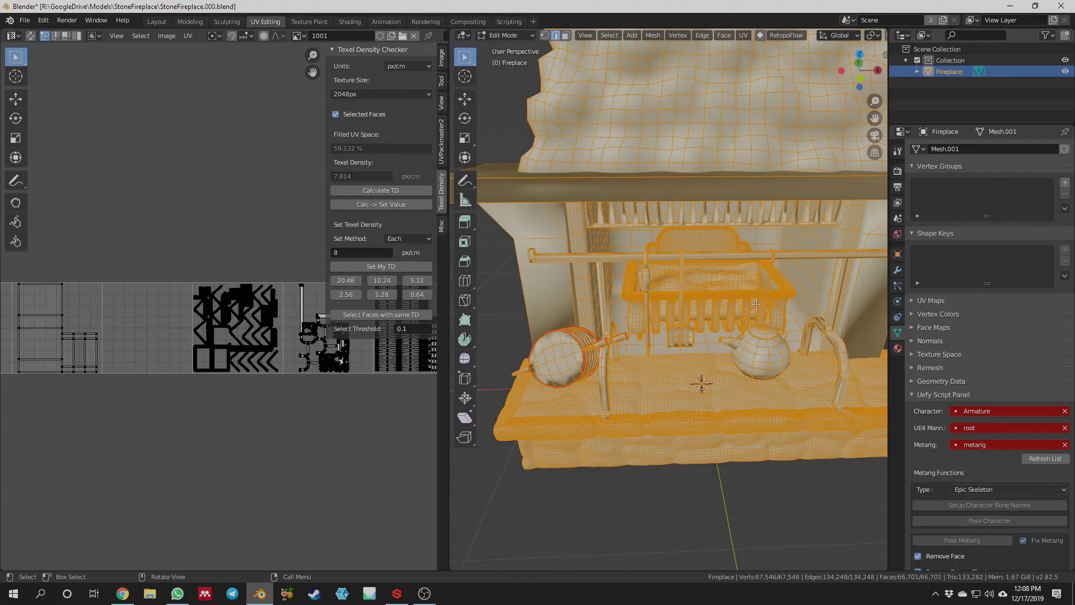
pyautogui.scroll(-3, 249, 356)
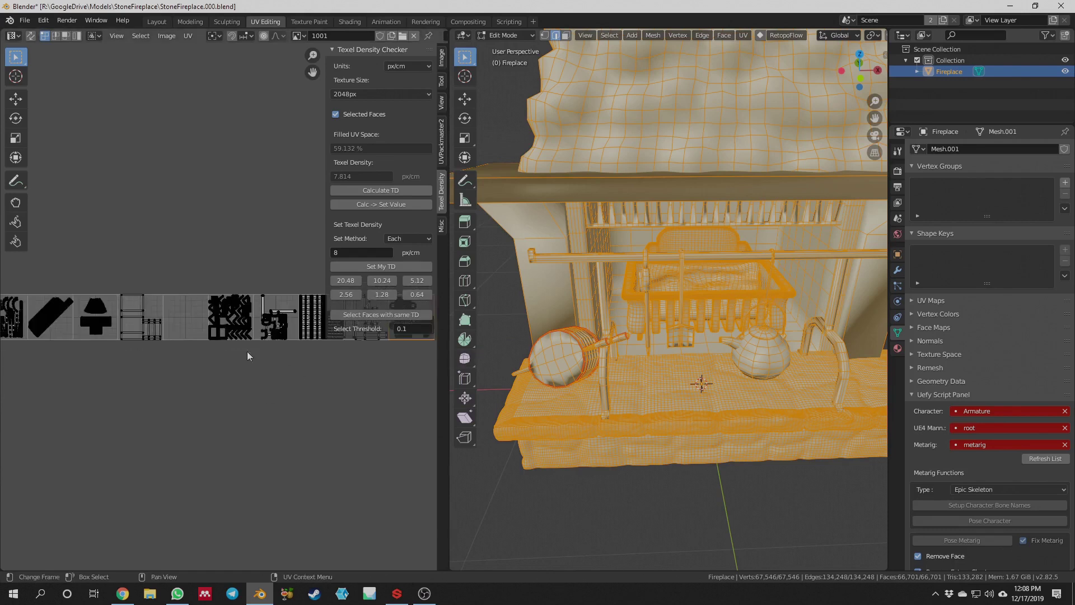
# Calculate the texel density of all islands in the sixth tile, change the texture size to 4096px and recalculate
pyautogui.moveTo(196, 284); pyautogui.dragTo(255, 382)
pyautogui.click(398, 189)
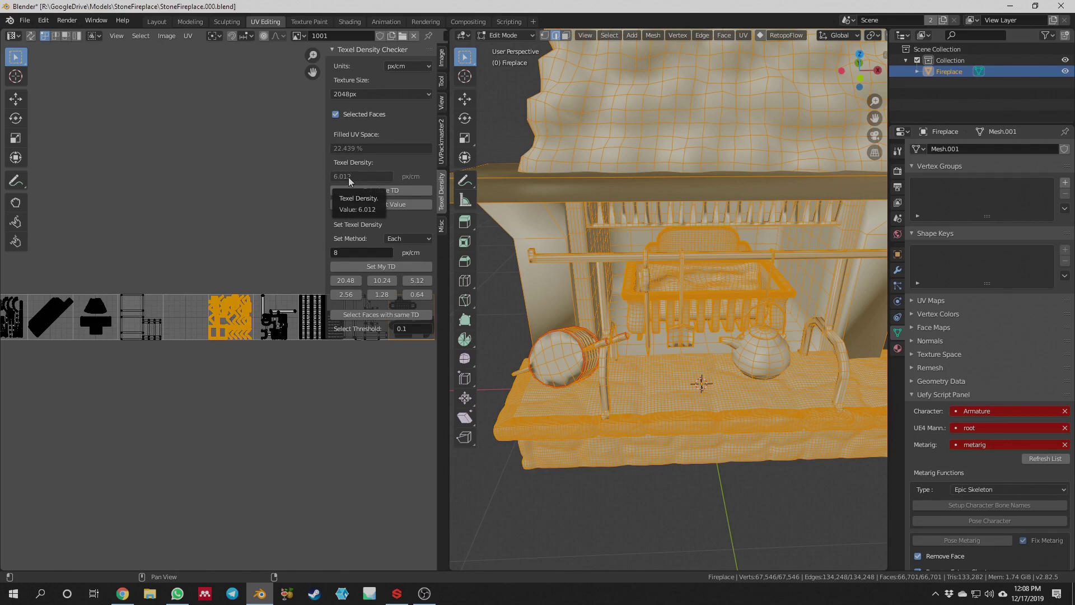
pyautogui.click(389, 94)
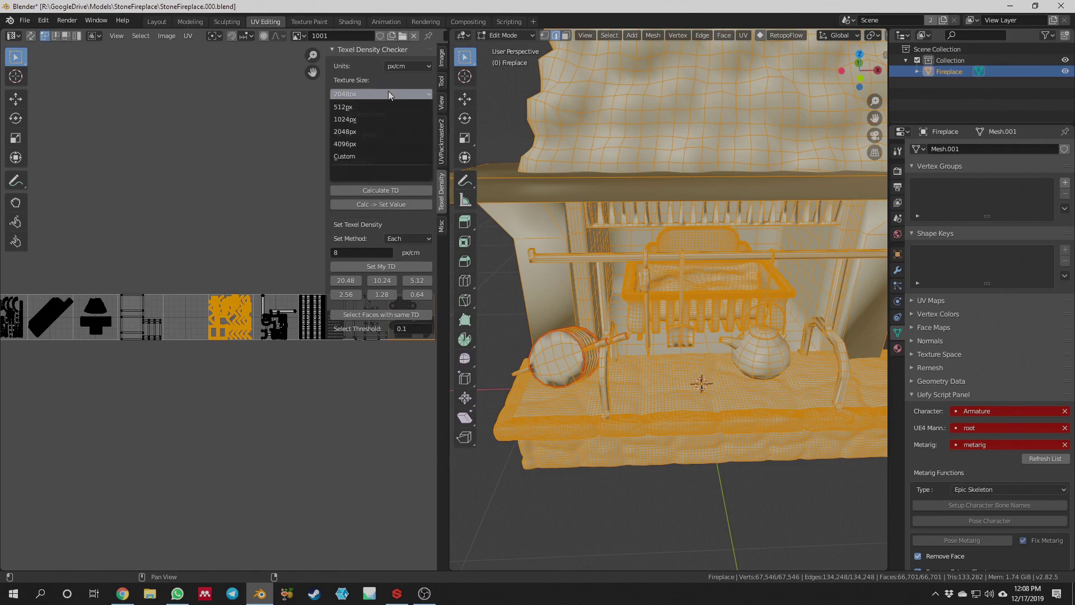
pyautogui.click(367, 144)
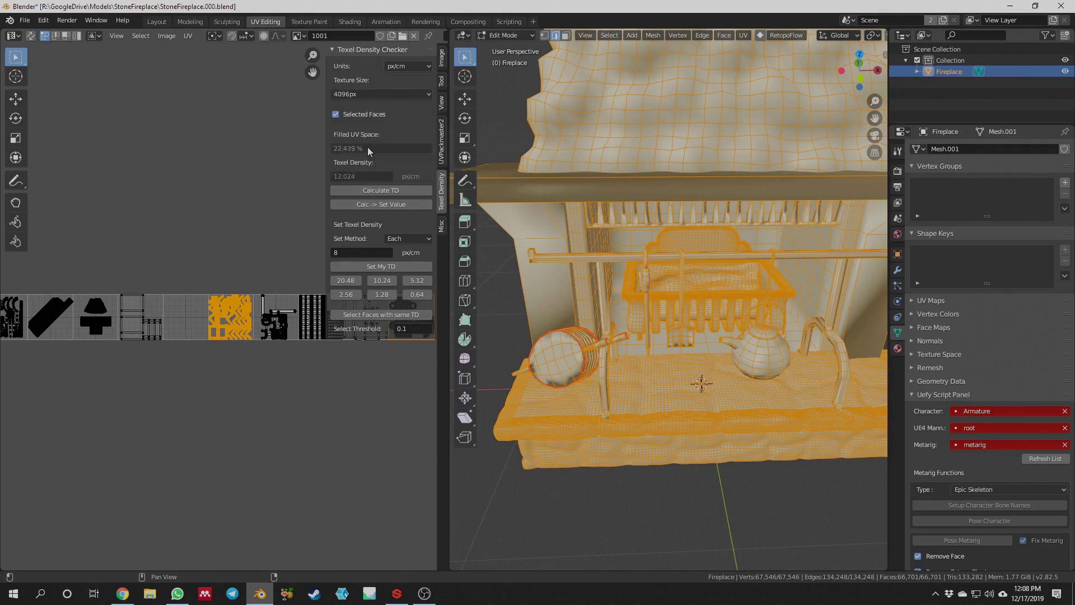
pyautogui.click(388, 190)
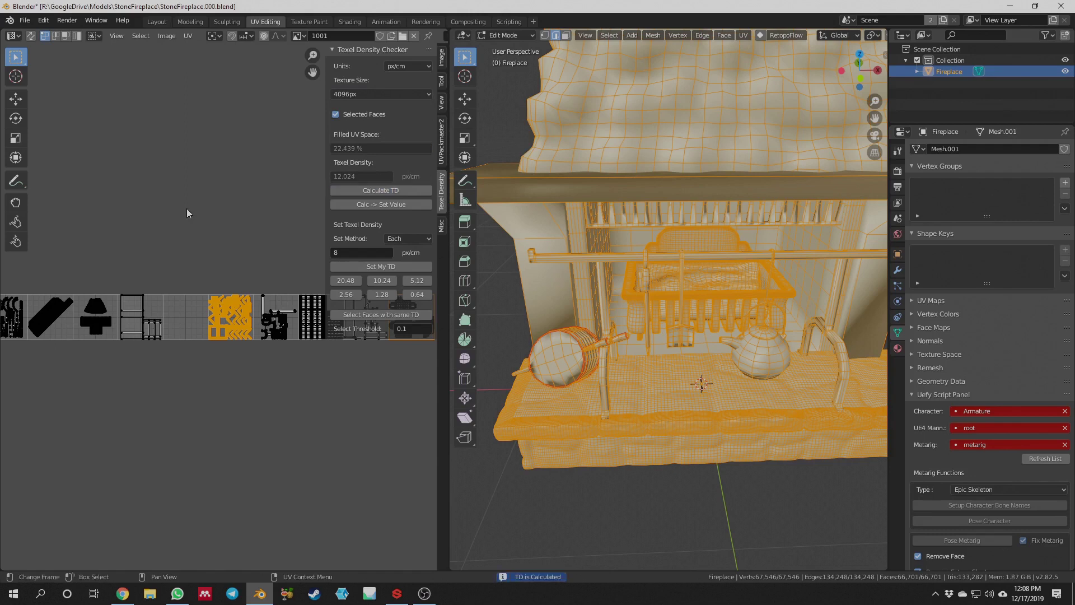
# Set the texel density of the selected islands in the sixth tile to 8 px/cm at 4096px
pyautogui.click(387, 266)
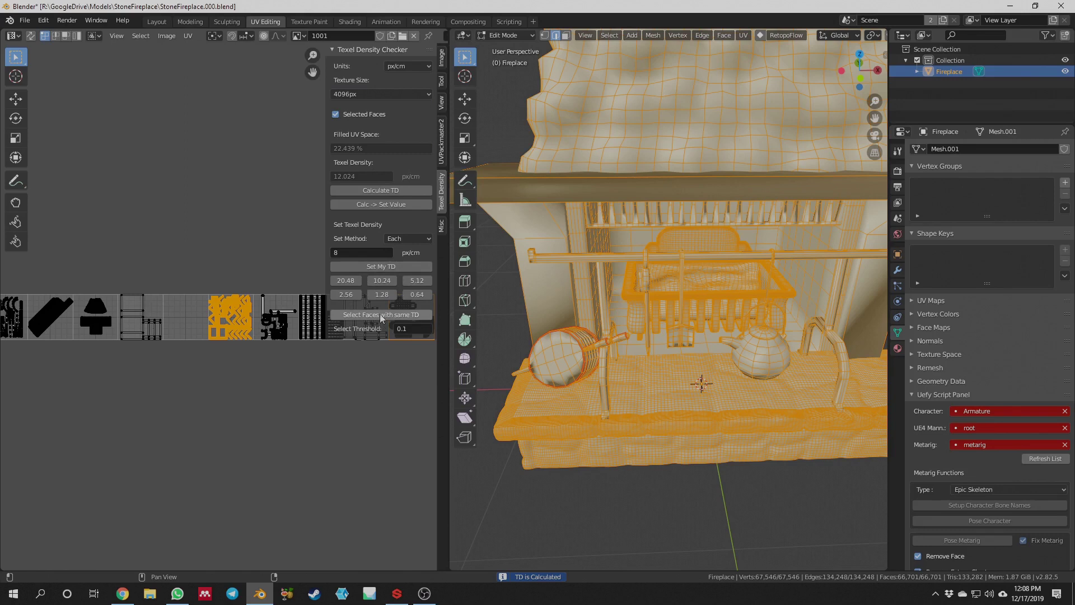
pyautogui.click(379, 268)
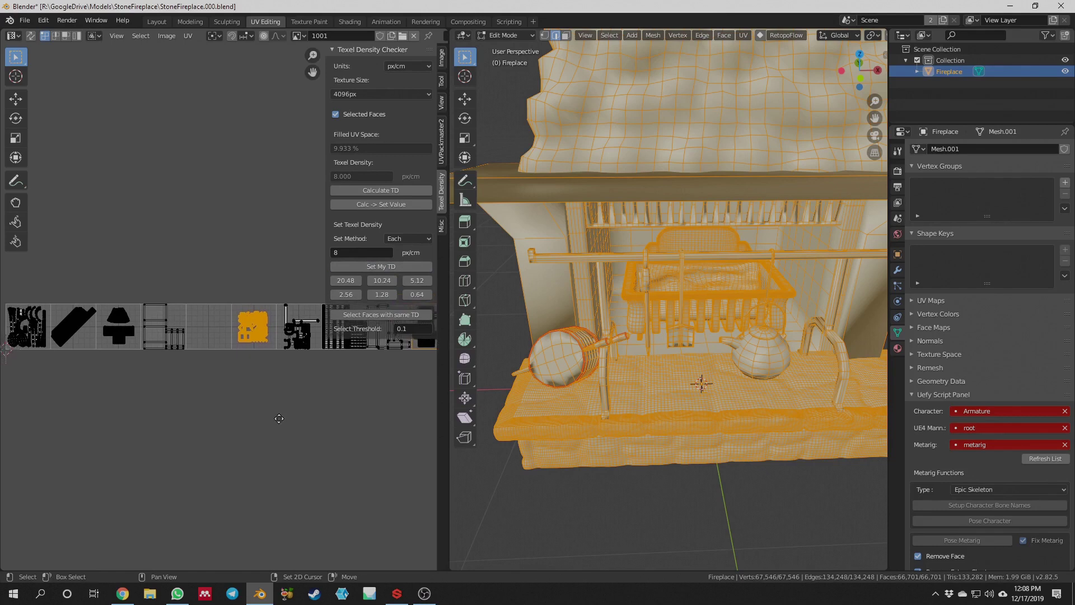
# Select all islands in the seventh tile, calculate their texel density and set it to 8 px/cm
pyautogui.scroll(5, 272, 424)
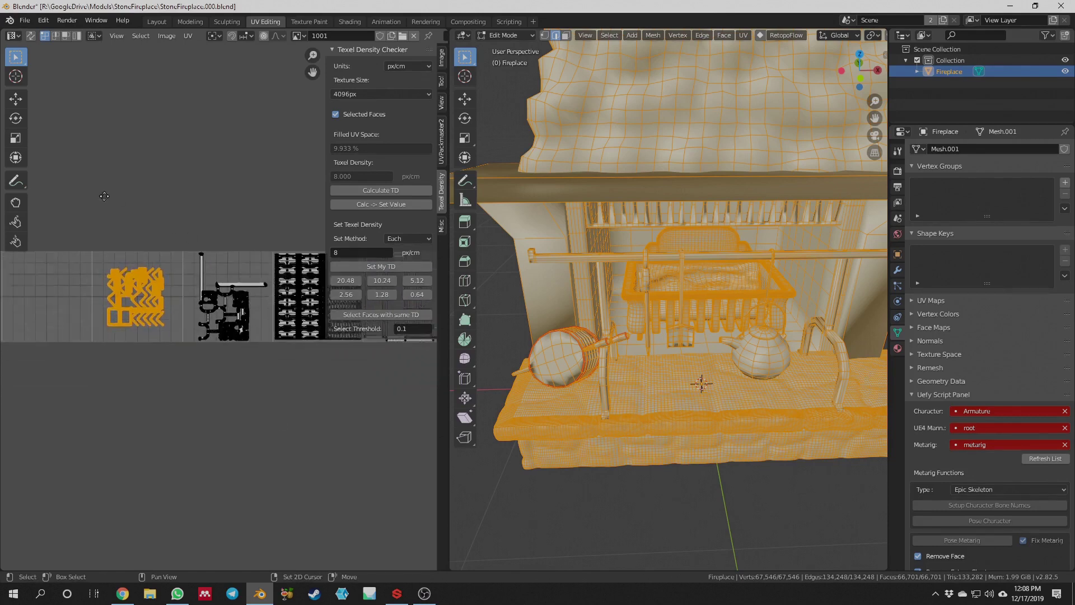
pyautogui.click(190, 221)
pyautogui.moveTo(185, 214); pyautogui.dragTo(267, 387)
pyautogui.click(385, 191)
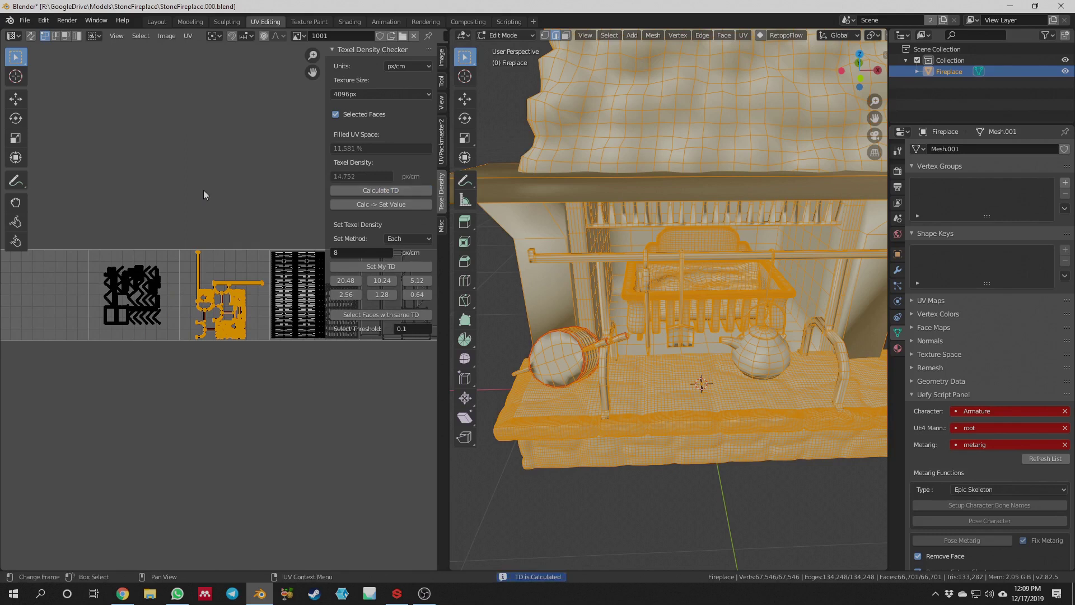
pyautogui.click(379, 267)
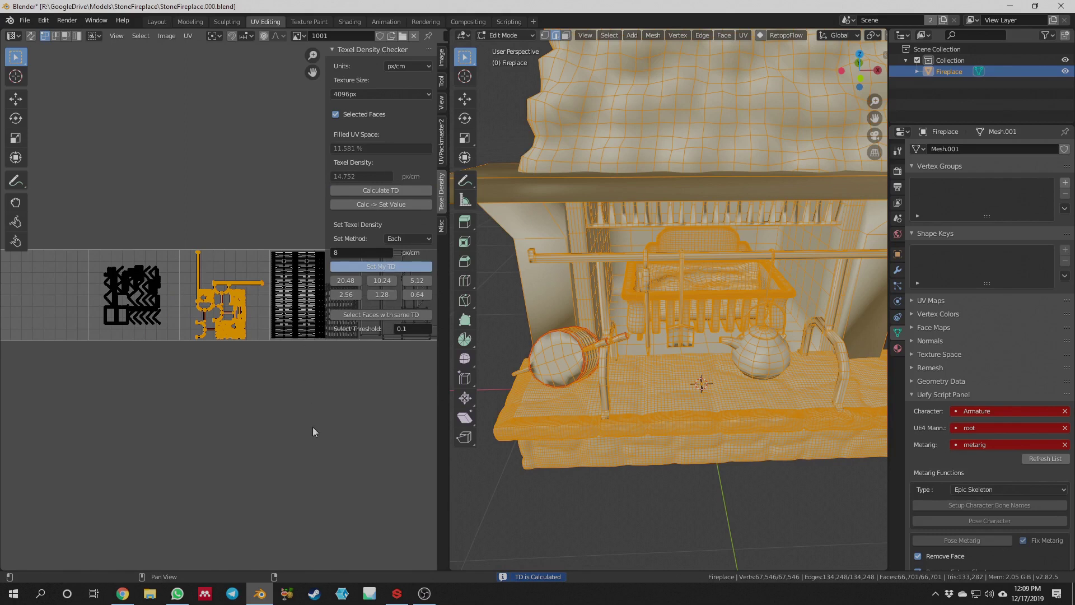
# Move all islands from the sixth tile about one tile back along X into the empty fifth tile
pyautogui.moveTo(312, 431); pyautogui.dragTo(349, 467, button='middle')
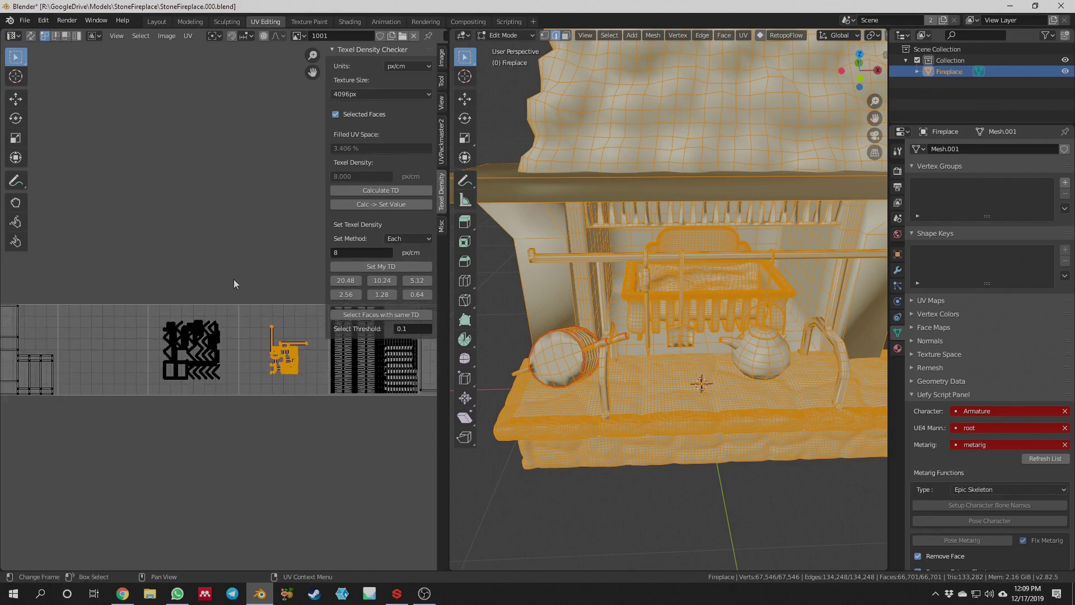
pyautogui.moveTo(243, 276); pyautogui.dragTo(135, 441)
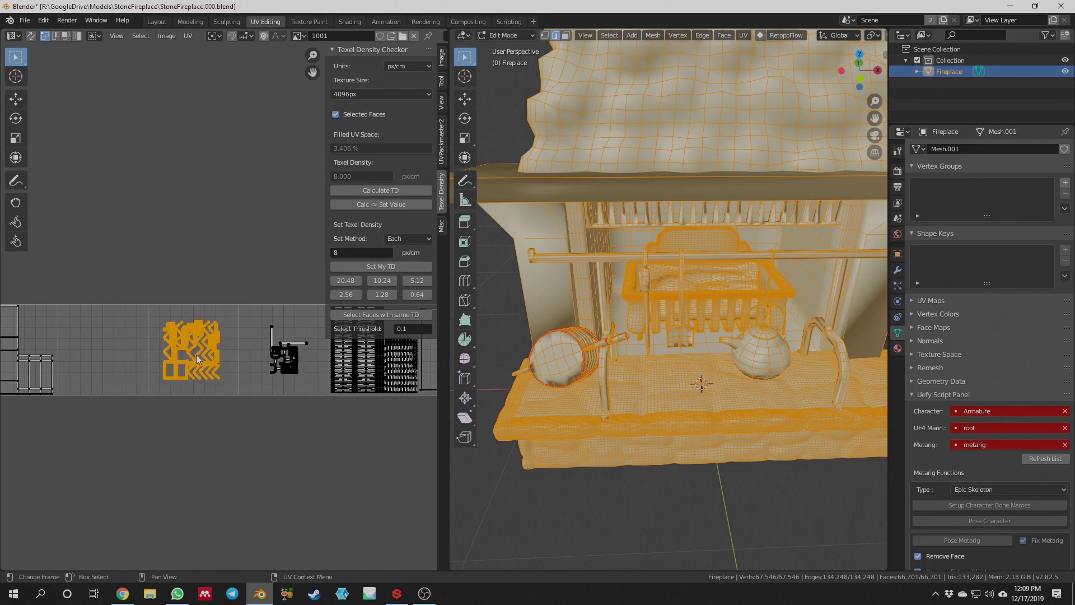
pyautogui.press('g')
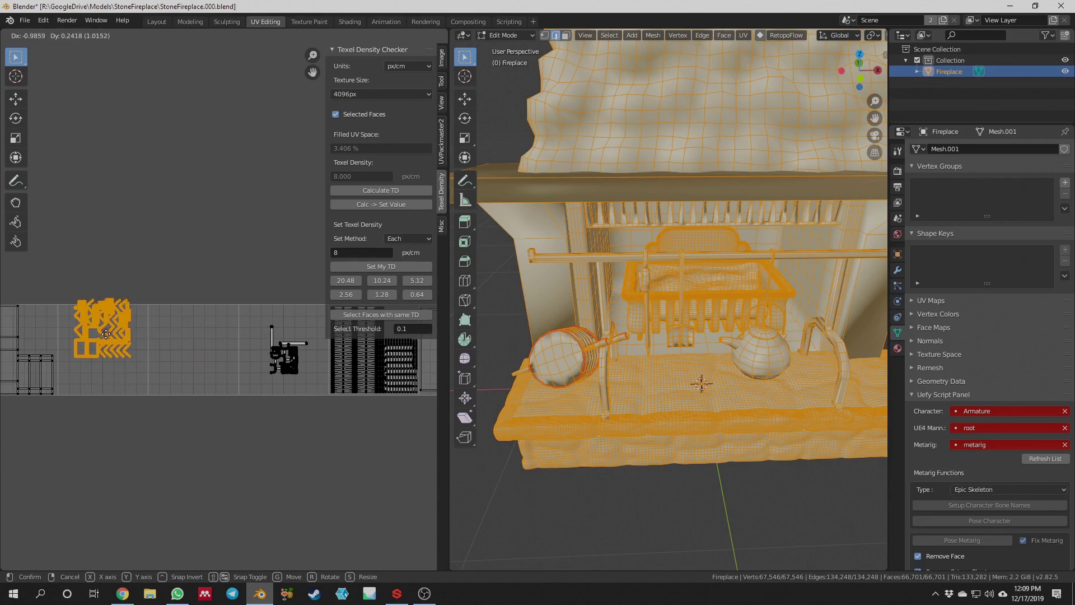
pyautogui.click(99, 348)
# Select the seventh tile's islands together with those in the fifth tile and set their texel density to 8 px/cm
pyautogui.moveTo(204, 228); pyautogui.dragTo(188, 212, button='middle')
pyautogui.moveTo(229, 269); pyautogui.dragTo(294, 405)
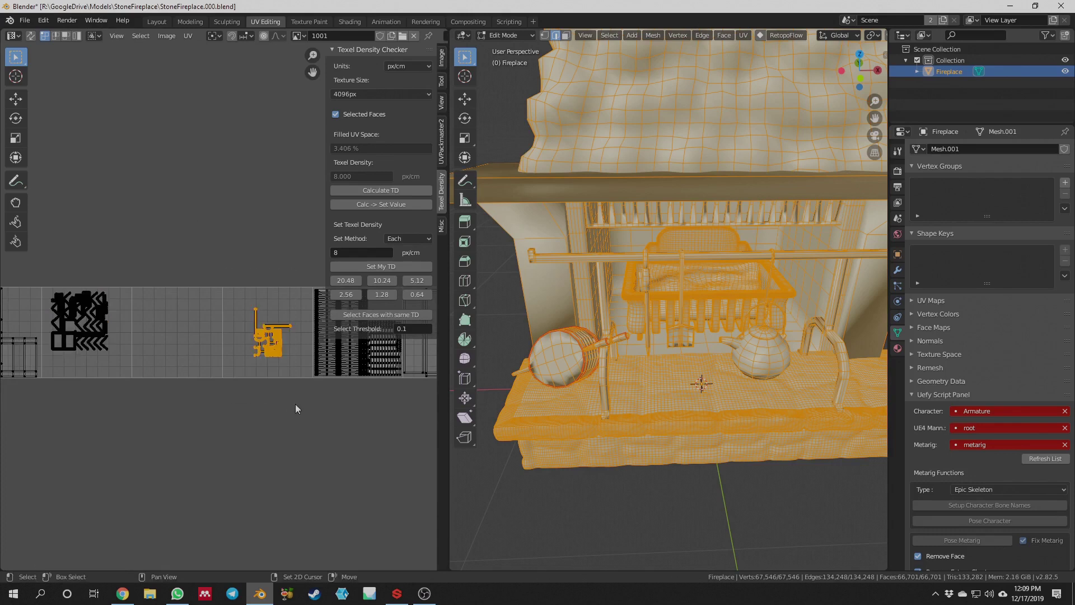
pyautogui.moveTo(147, 263); pyautogui.dragTo(49, 408)
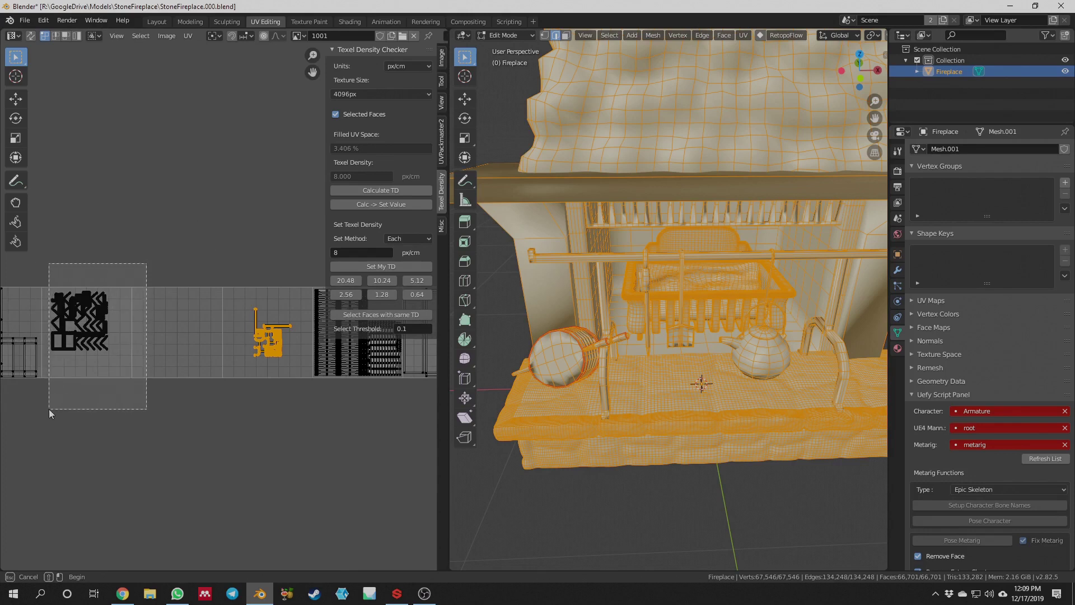
pyautogui.press('Escape')
pyautogui.keyDown('shift'); pyautogui.moveTo(140, 261); pyautogui.dragTo(48, 399); pyautogui.keyUp('shift')
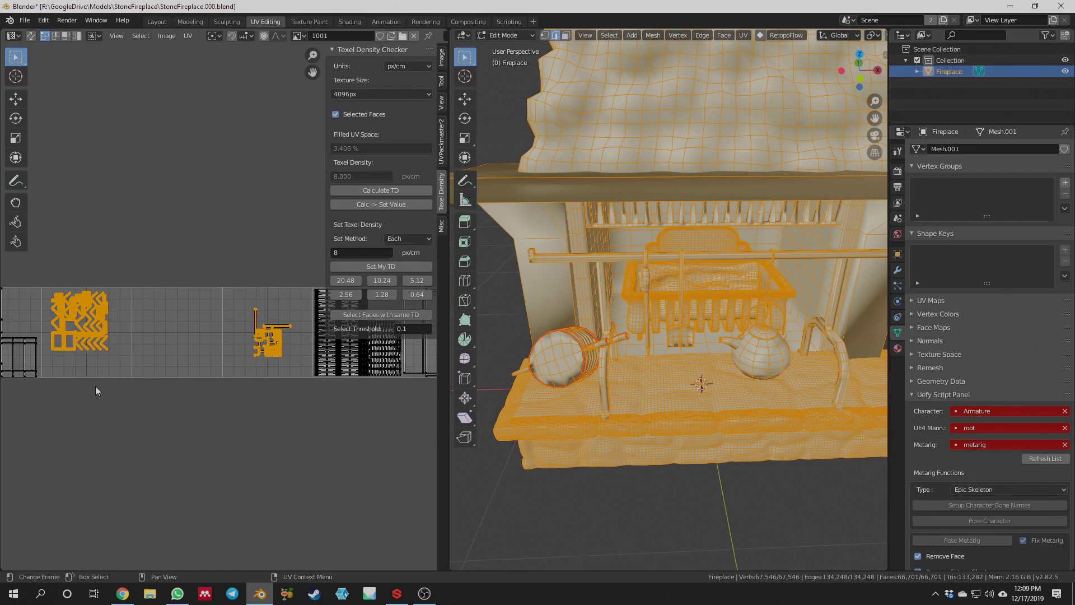
pyautogui.click(396, 267)
# Pack the selected islands into one tile with a margin of 0.01
pyautogui.click(183, 33)
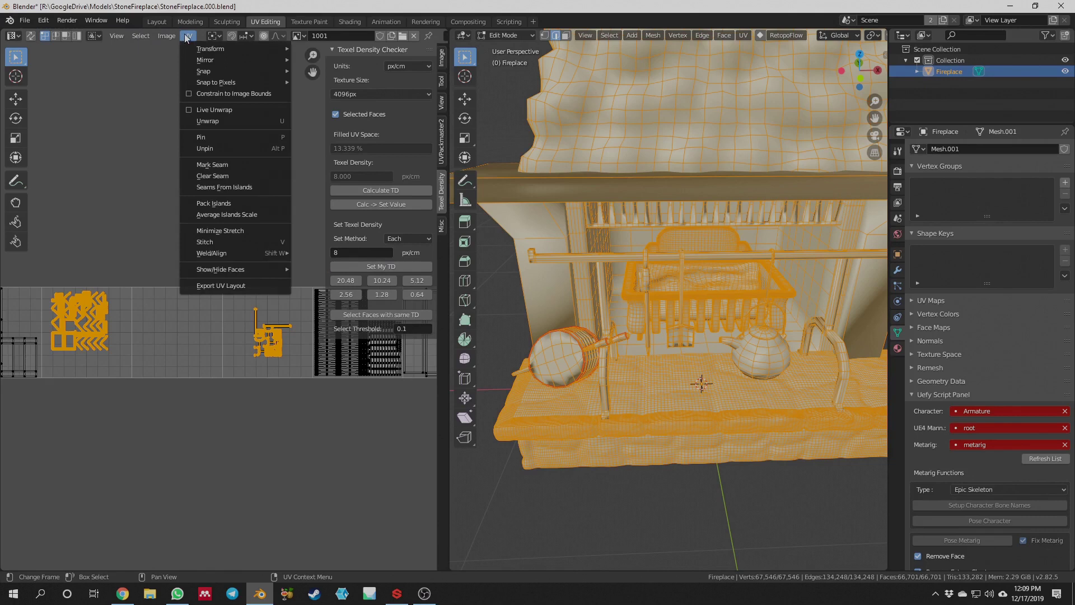
pyautogui.click(234, 203)
pyautogui.scroll(-5, 253, 220)
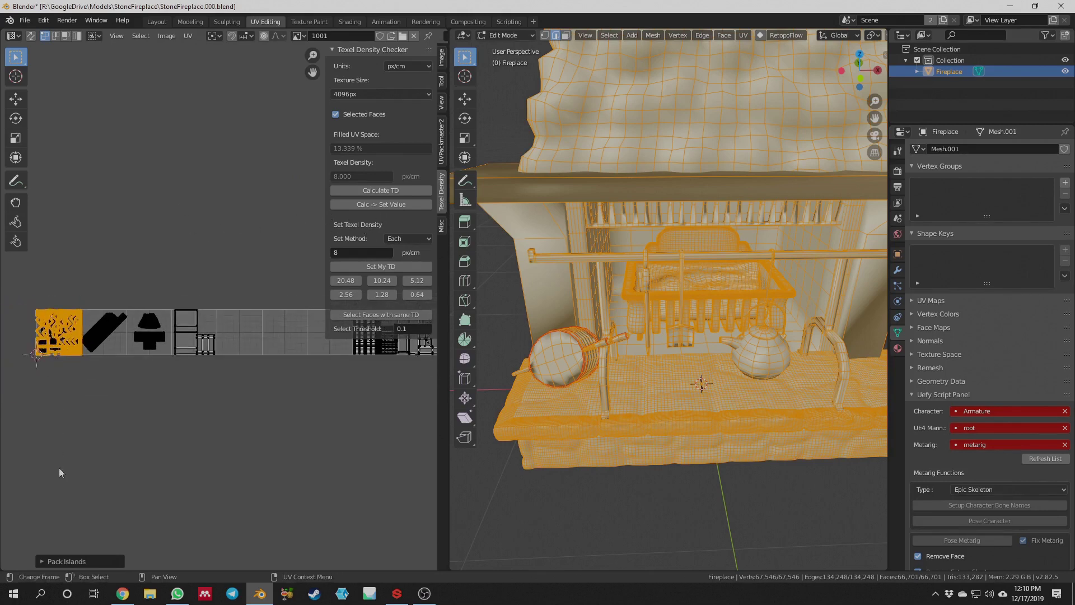
pyautogui.click(42, 563)
pyautogui.click(164, 558)
pyautogui.write('.01')
pyautogui.press('Return')
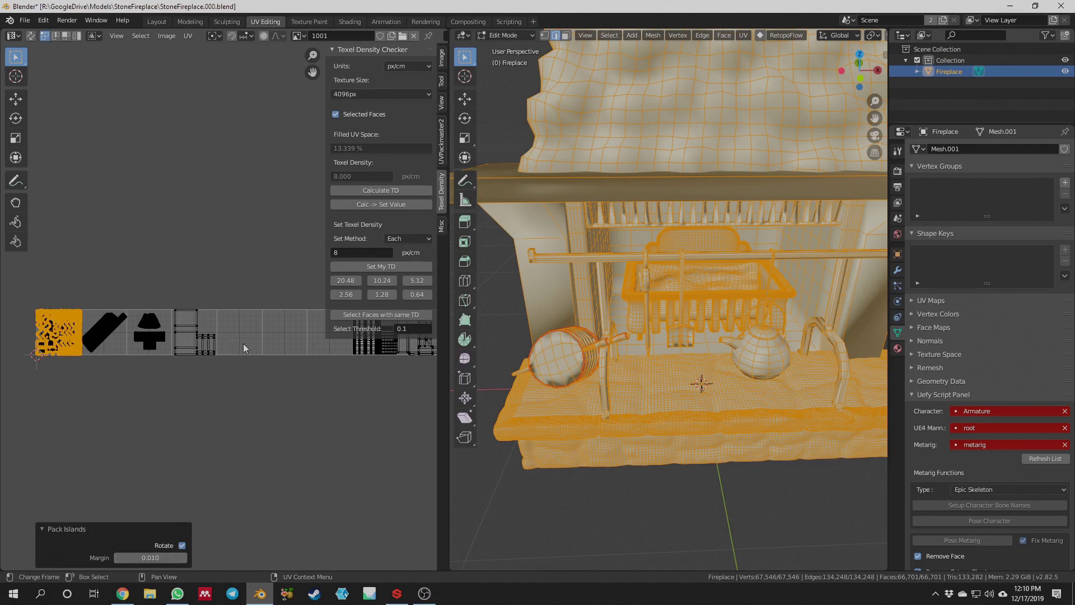
# Move the packed islands about 4.03 along X into the empty fifth tile
pyautogui.press('g')
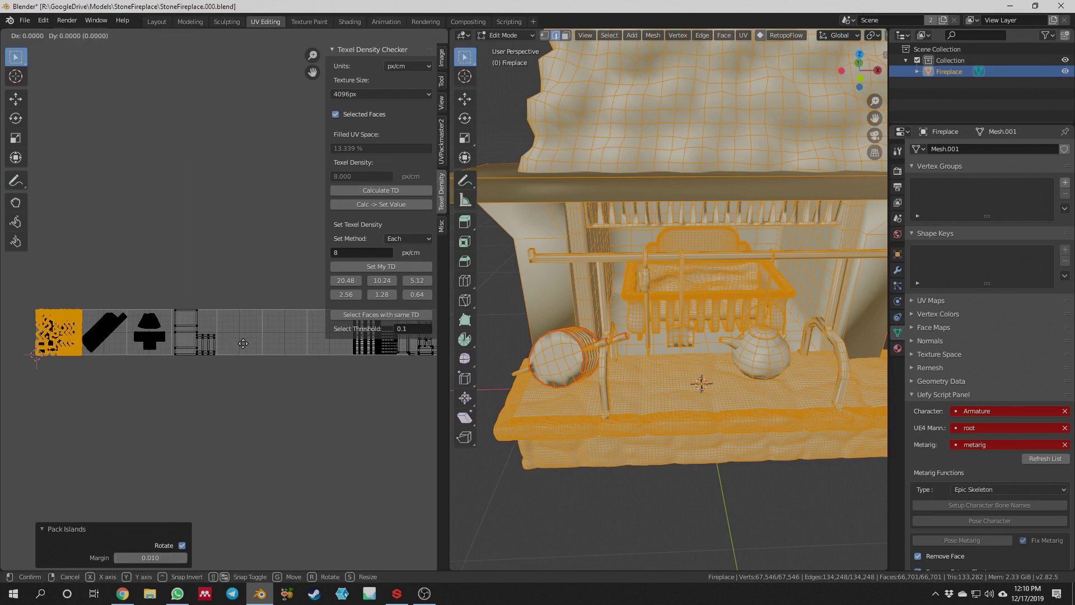
pyautogui.press('x')
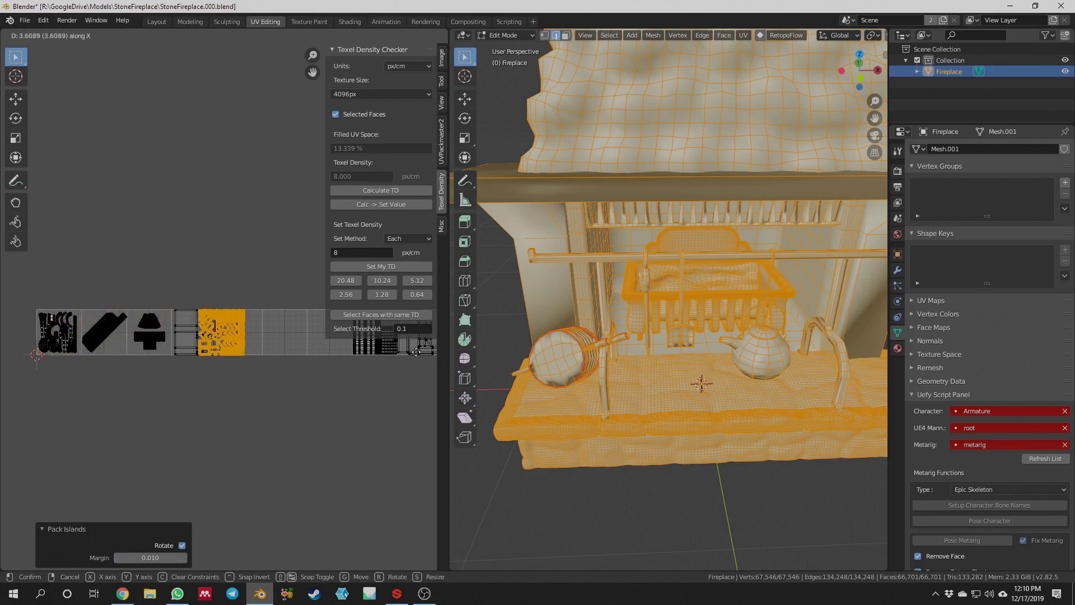
pyautogui.click(425, 350)
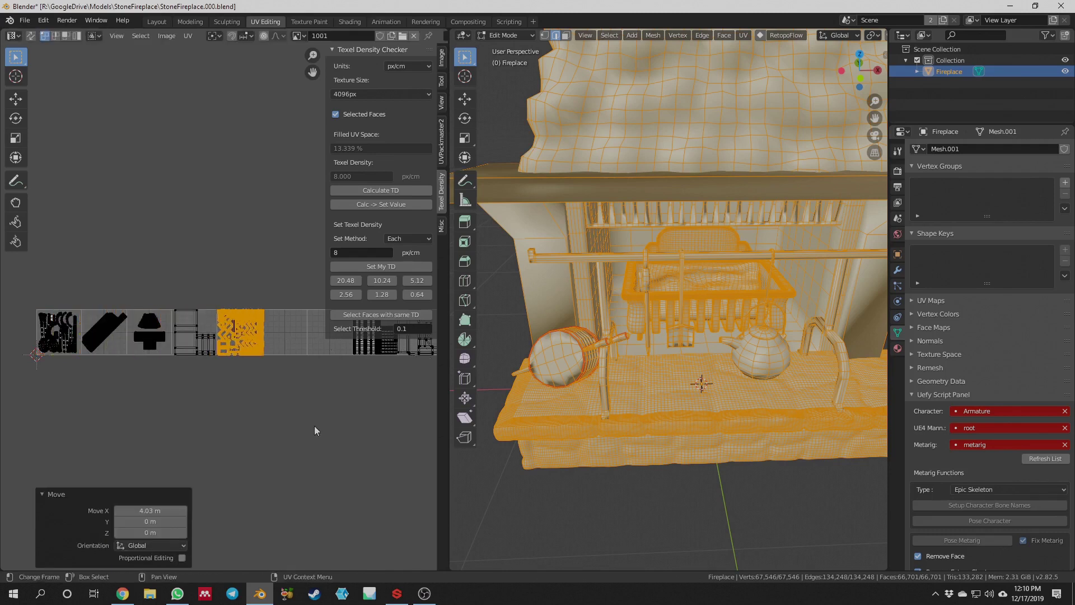
# Nudge the packed islands about -0.027 along X so they line up with the fifth tile's borders
pyautogui.scroll(5, 314, 424)
pyautogui.moveTo(249, 239); pyautogui.dragTo(188, 197, button='middle')
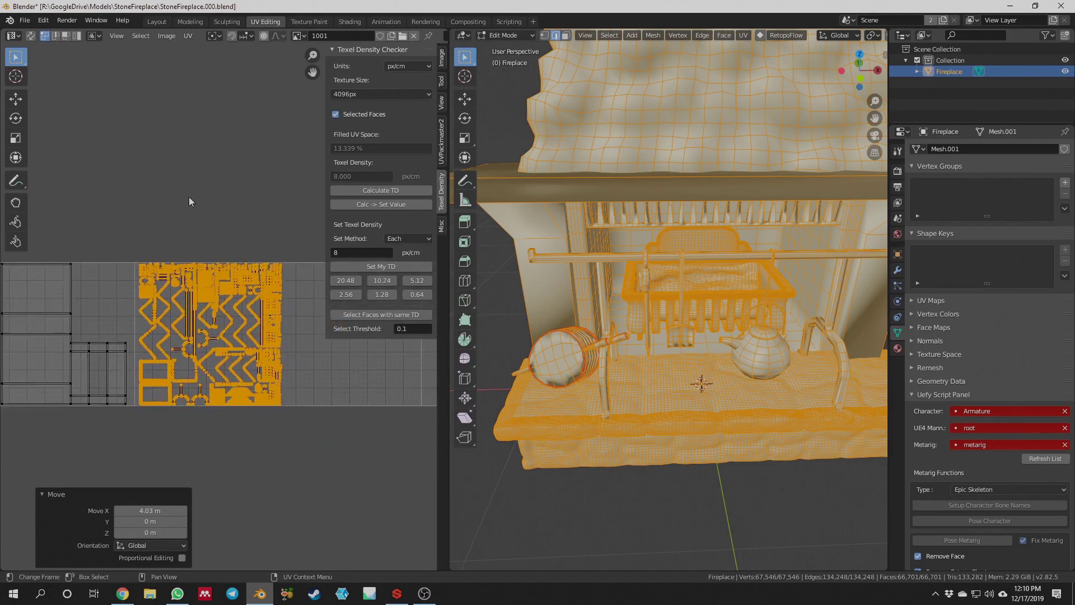
pyautogui.scroll(2, 243, 317)
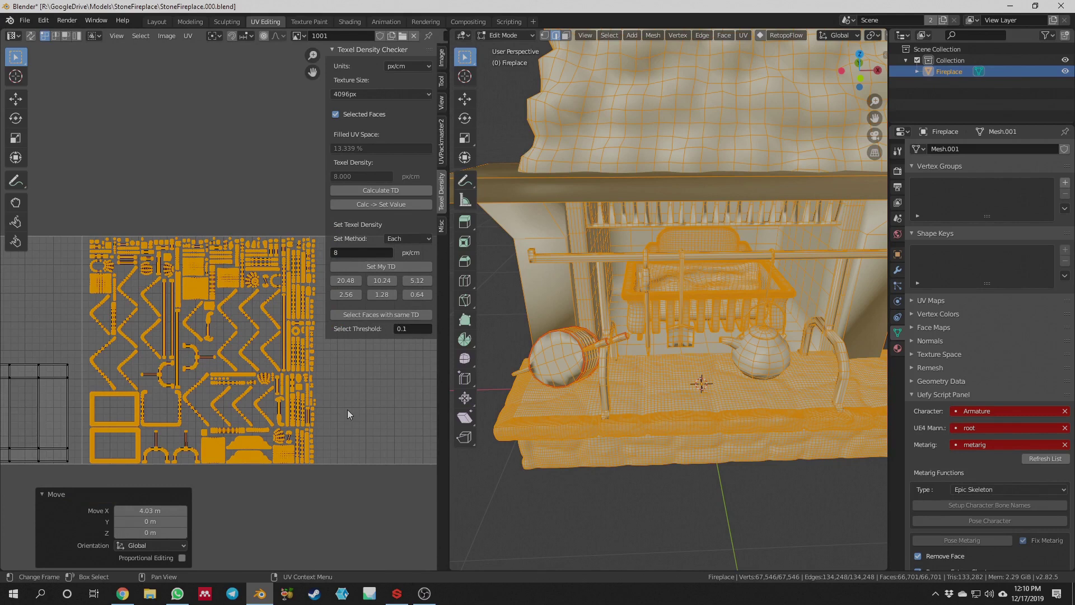
pyautogui.press('g')
pyautogui.press('x')
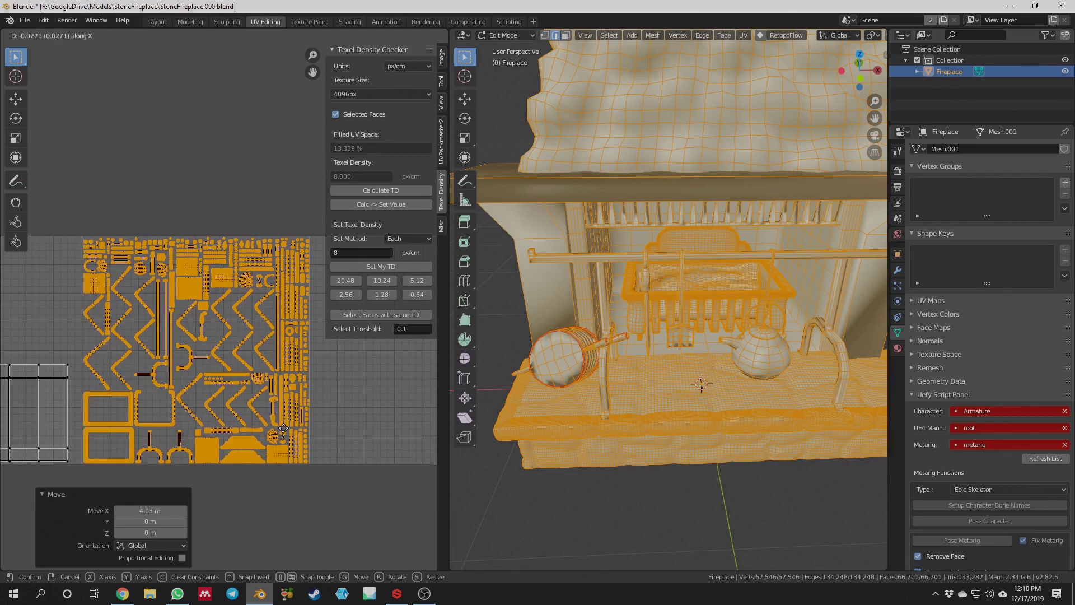
pyautogui.click(283, 429)
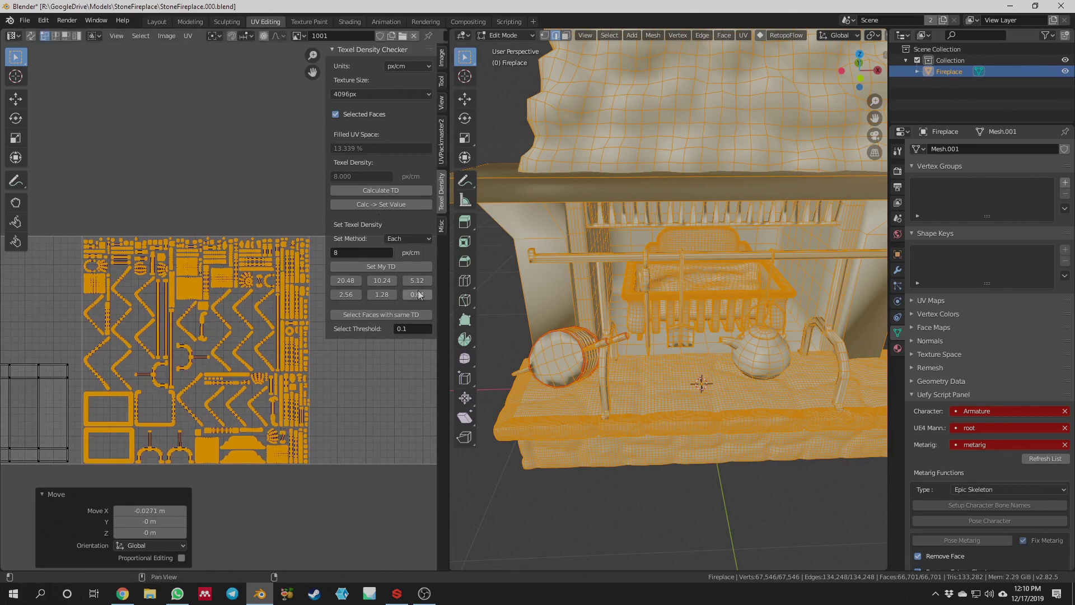
# Set the texel density of the packed islands in the fifth tile to 8 px/cm
pyautogui.click(396, 265)
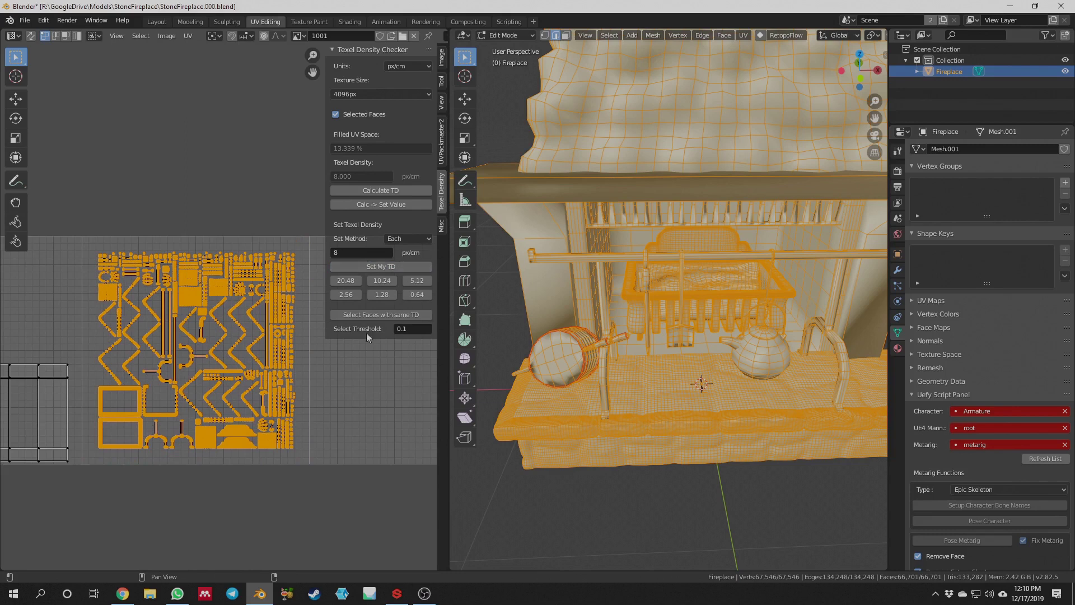
pyautogui.moveTo(344, 425); pyautogui.dragTo(291, 390, button='middle')
pyautogui.scroll(-3, 291, 391)
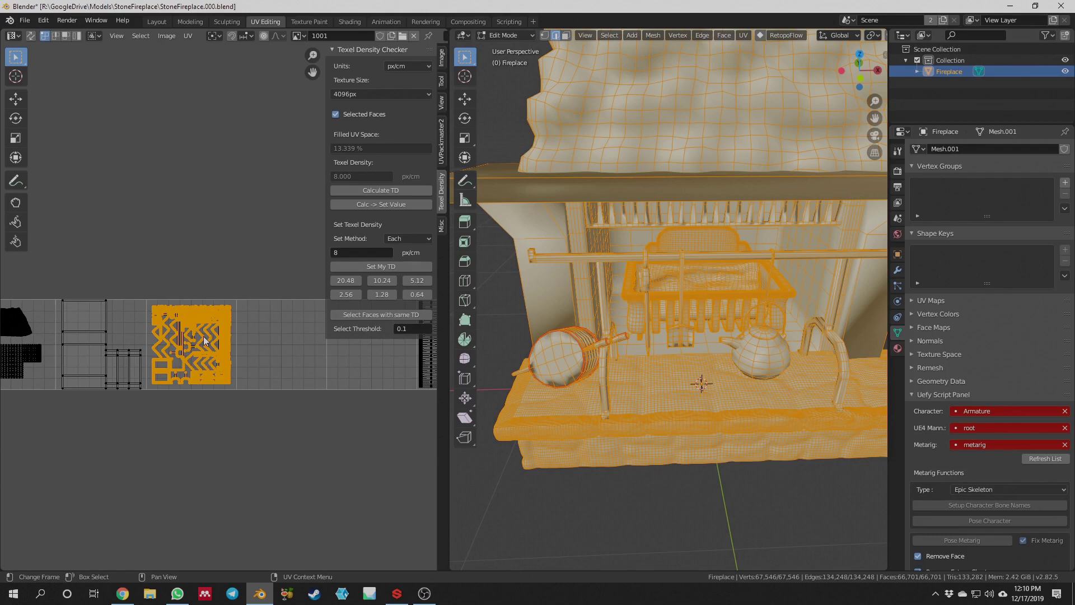
# Select all the narrow strip islands in the eighth tile and calculate their texel density at 4096px
pyautogui.moveTo(285, 206); pyautogui.dragTo(94, 186, button='middle')
pyautogui.scroll(-1, 153, 204)
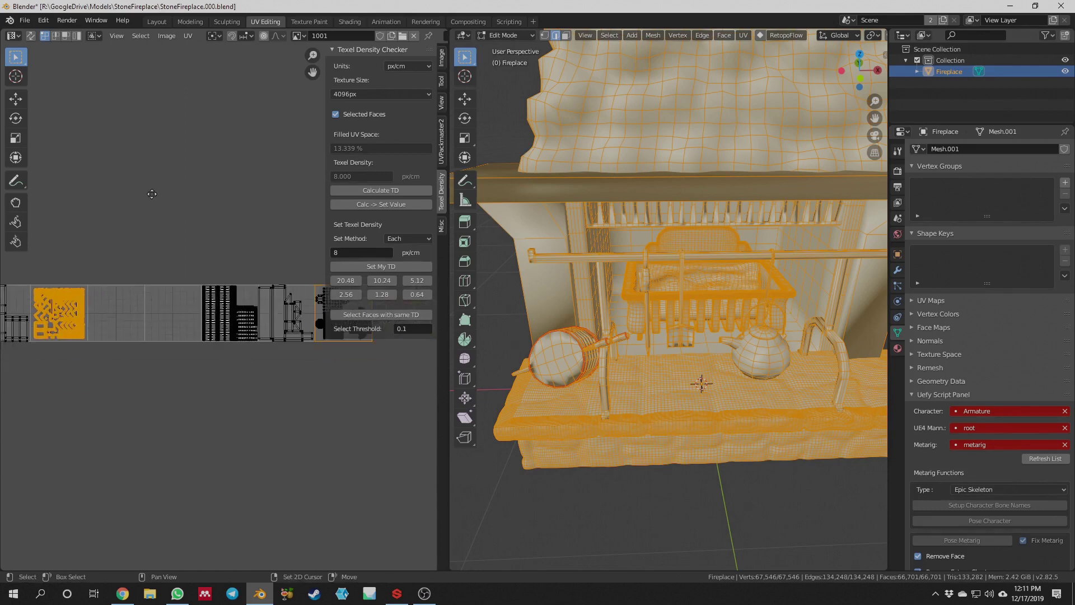
pyautogui.click(214, 256)
pyautogui.moveTo(199, 252); pyautogui.dragTo(260, 392)
pyautogui.scroll(2, 248, 379)
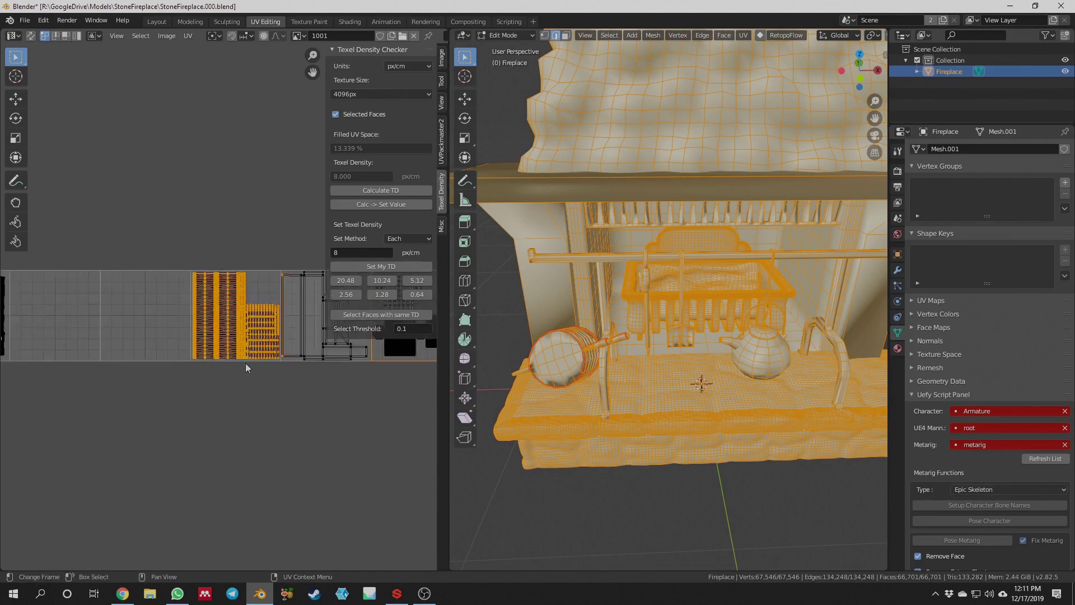
pyautogui.moveTo(246, 373); pyautogui.dragTo(235, 406, button='middle')
pyautogui.scroll(3, 235, 406)
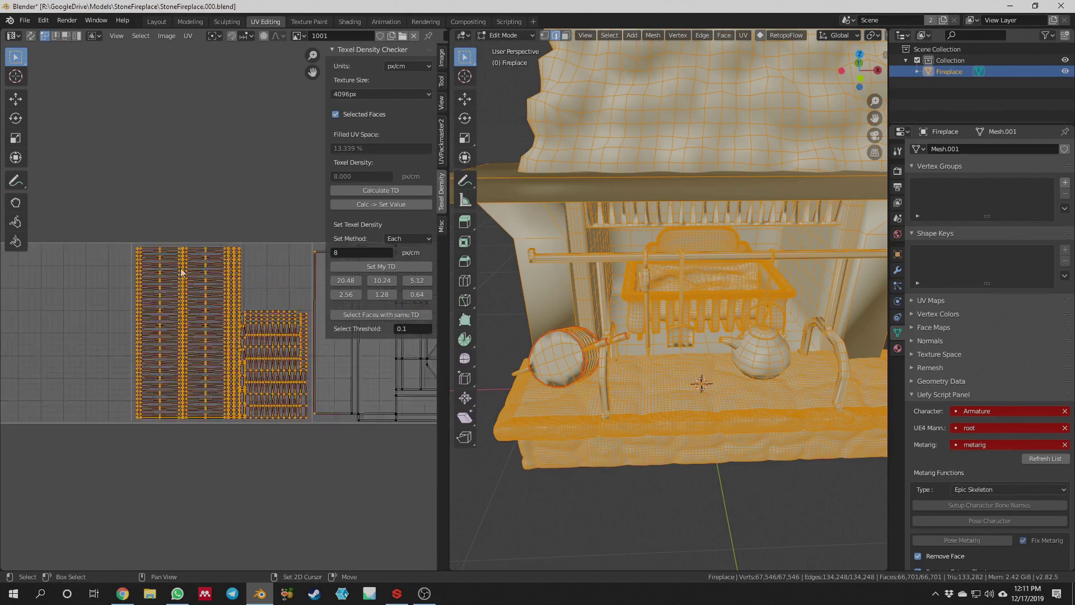
pyautogui.moveTo(128, 208); pyautogui.dragTo(310, 462)
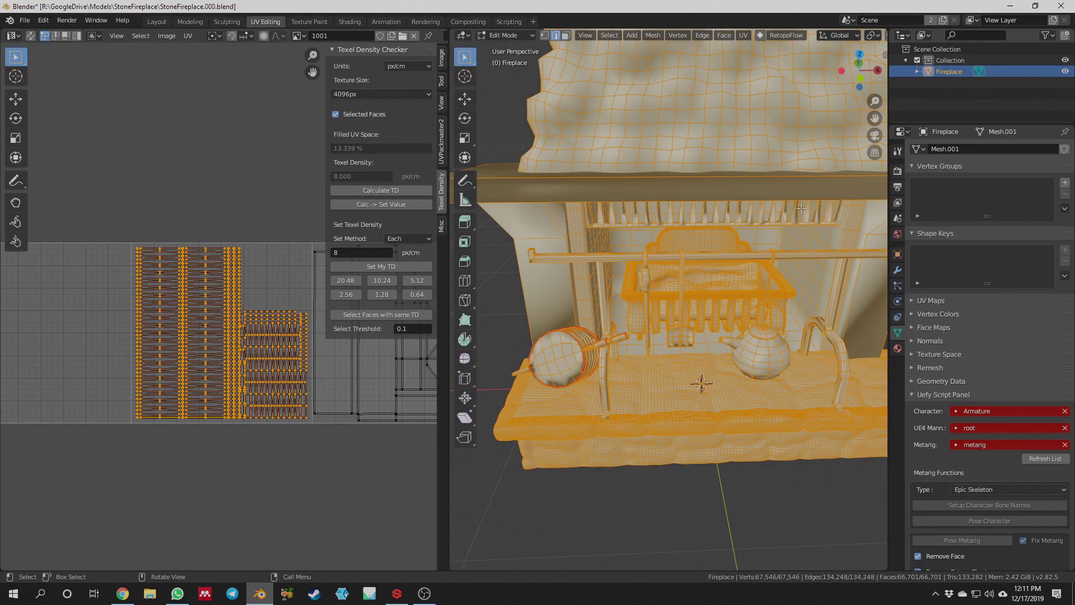
pyautogui.click(383, 192)
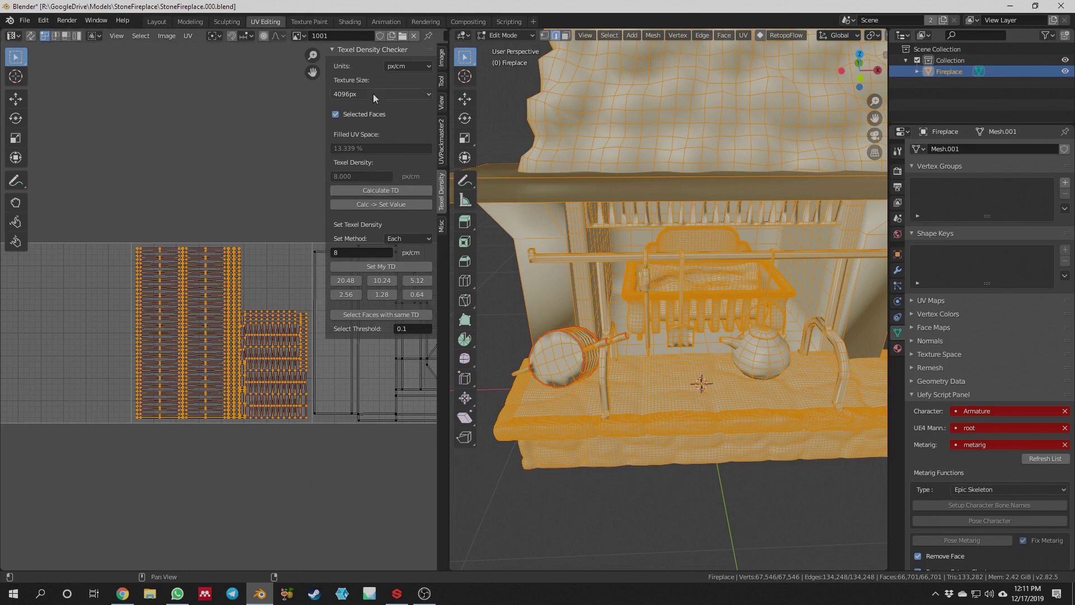
pyautogui.click(391, 190)
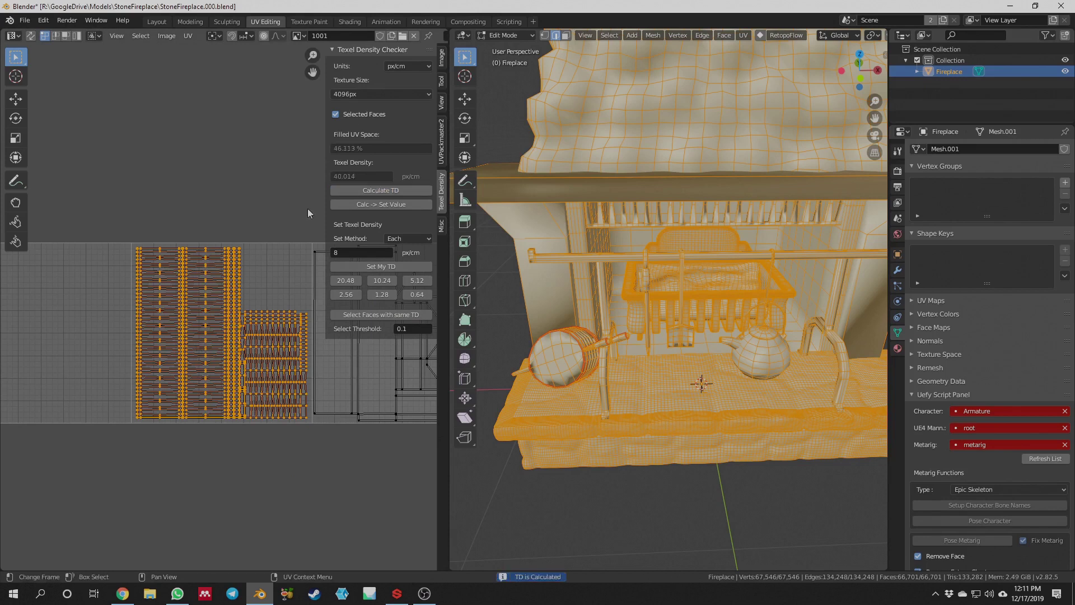
# Change the texture size to 1024px and set the selected strip islands' texel density to 8 px/cm
pyautogui.click(401, 94)
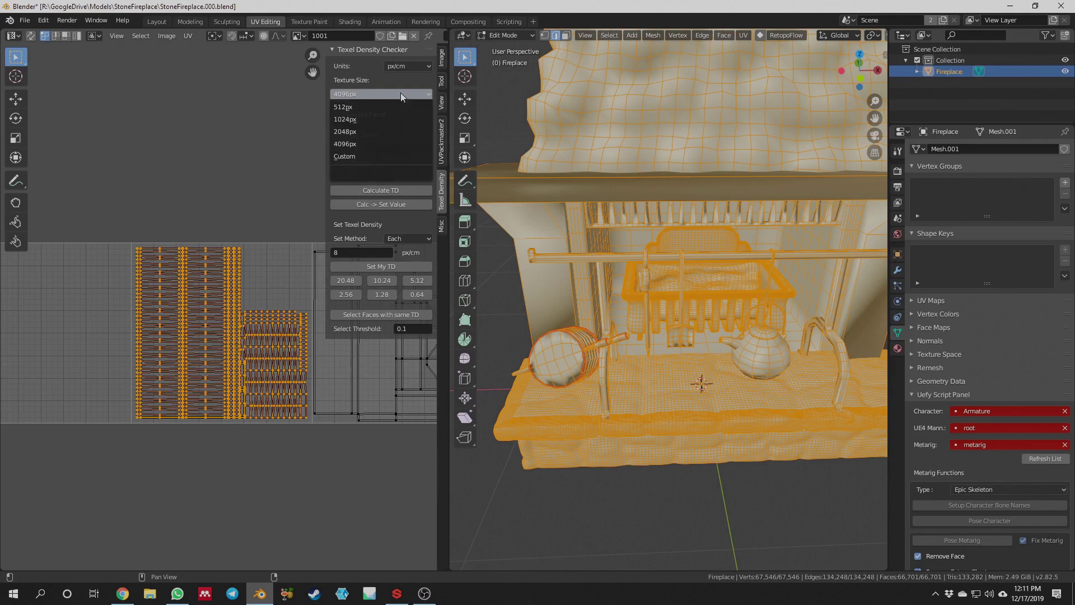
pyautogui.click(385, 120)
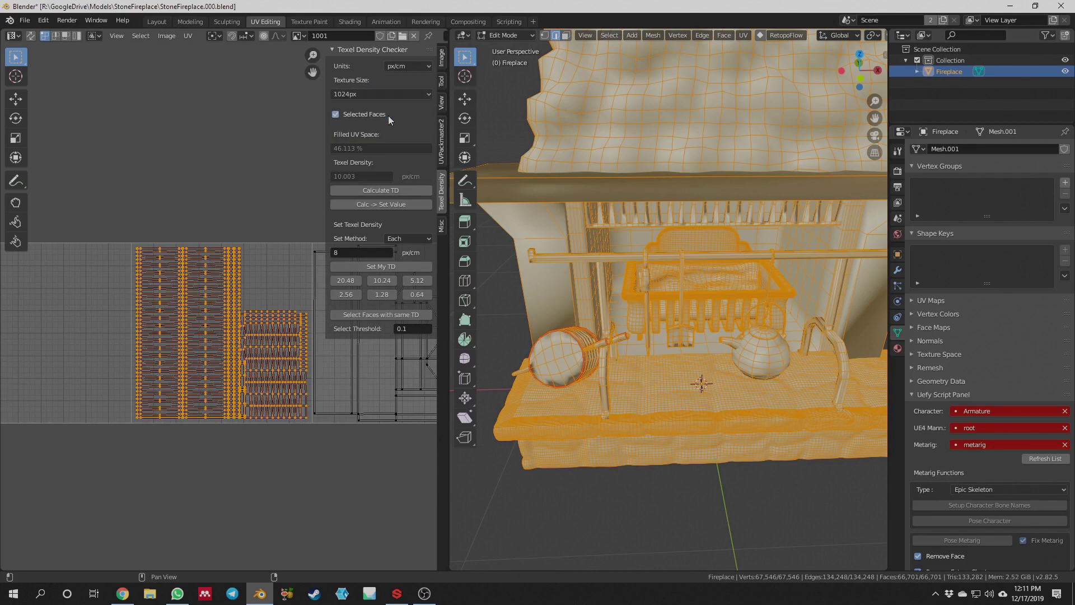
pyautogui.click(380, 268)
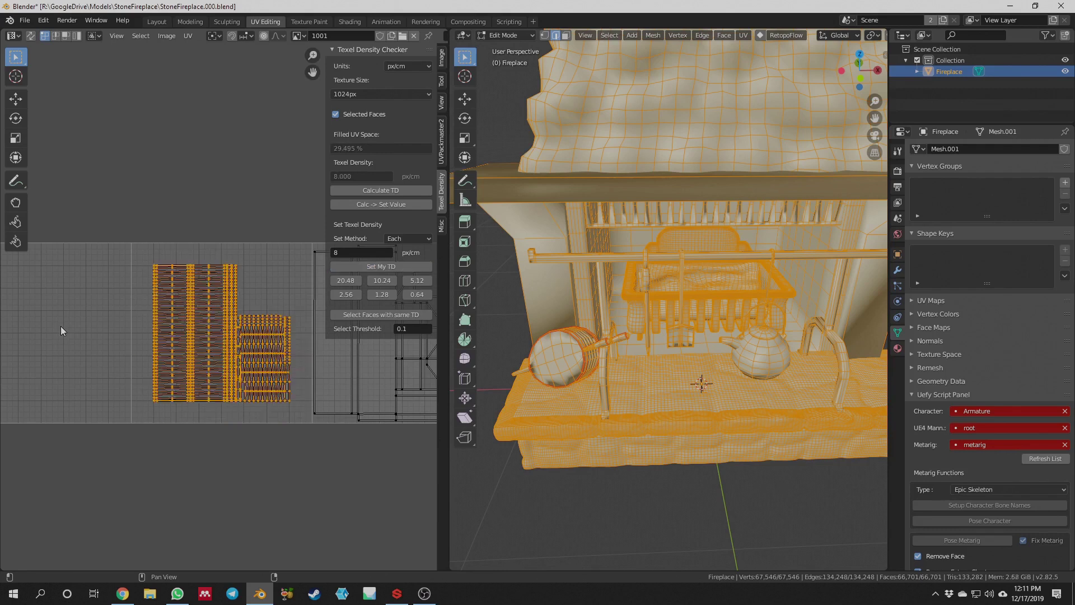
# Move the selected strip islands -2 along X, from the eighth tile into the sixth tile
pyautogui.scroll(-3, 152, 375)
pyautogui.moveTo(153, 374); pyautogui.dragTo(206, 434, button='middle')
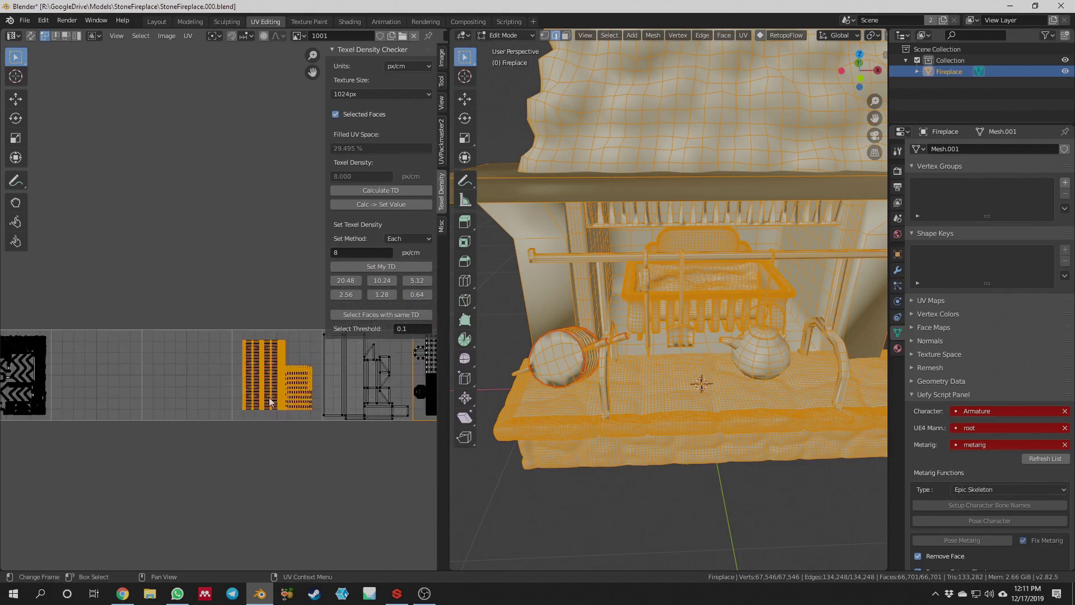
pyautogui.press('g')
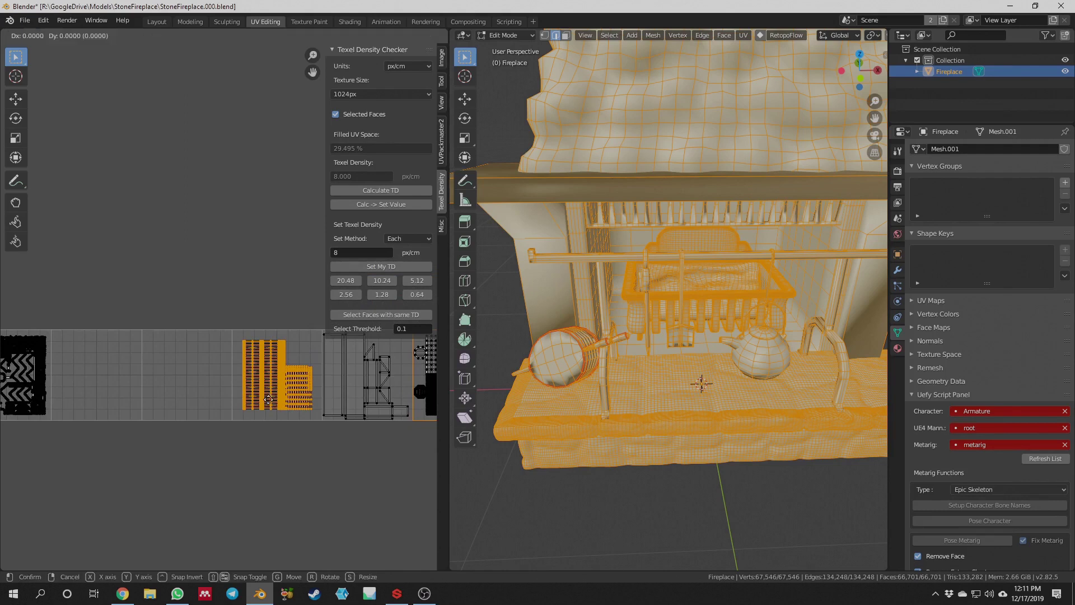
pyautogui.press('x')
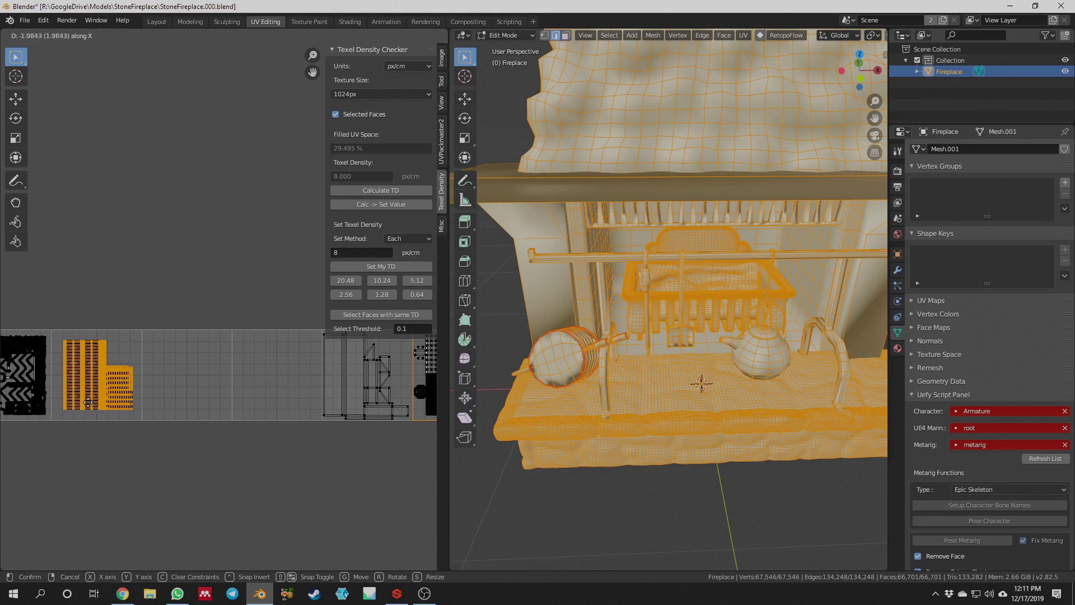
pyautogui.click(217, 408)
# Select the outlined rectangular islands in the ninth tile, change the texture size to 2048px, and set their texel density to 8 px/cm
pyautogui.moveTo(217, 405); pyautogui.dragTo(140, 367, button='middle')
pyautogui.scroll(1, 140, 368)
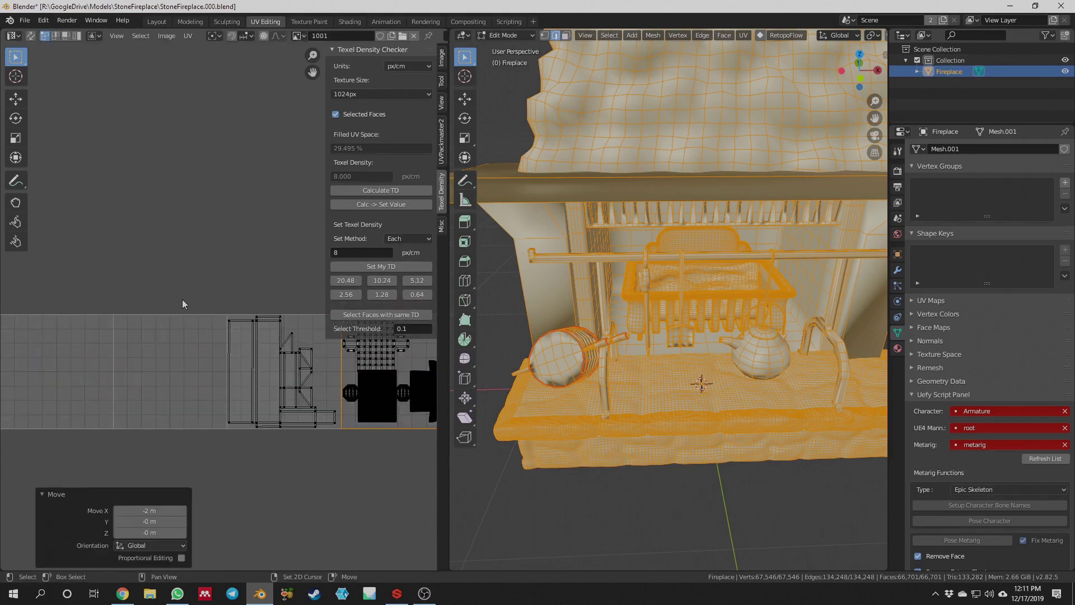
pyautogui.moveTo(196, 259); pyautogui.dragTo(337, 482)
pyautogui.moveTo(337, 482); pyautogui.dragTo(322, 516, button='middle')
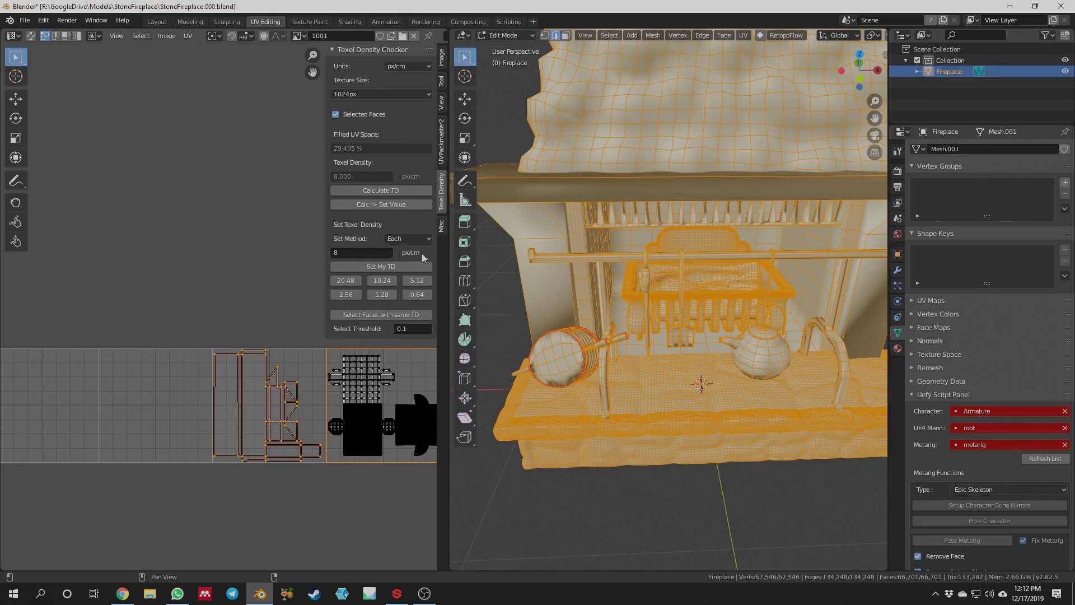
pyautogui.click(401, 191)
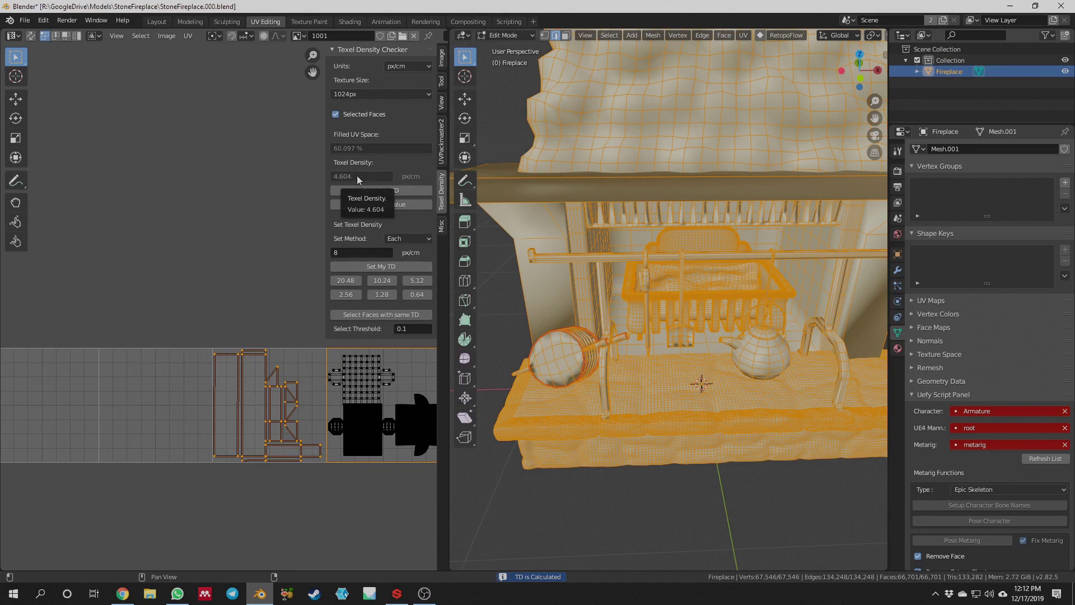
pyautogui.click(381, 94)
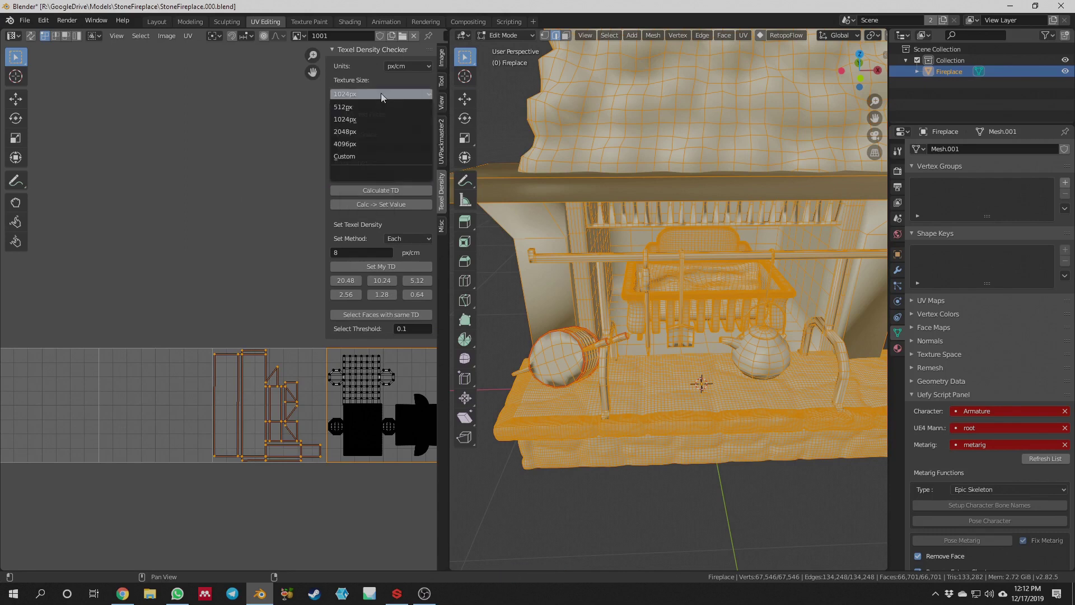
pyautogui.click(372, 131)
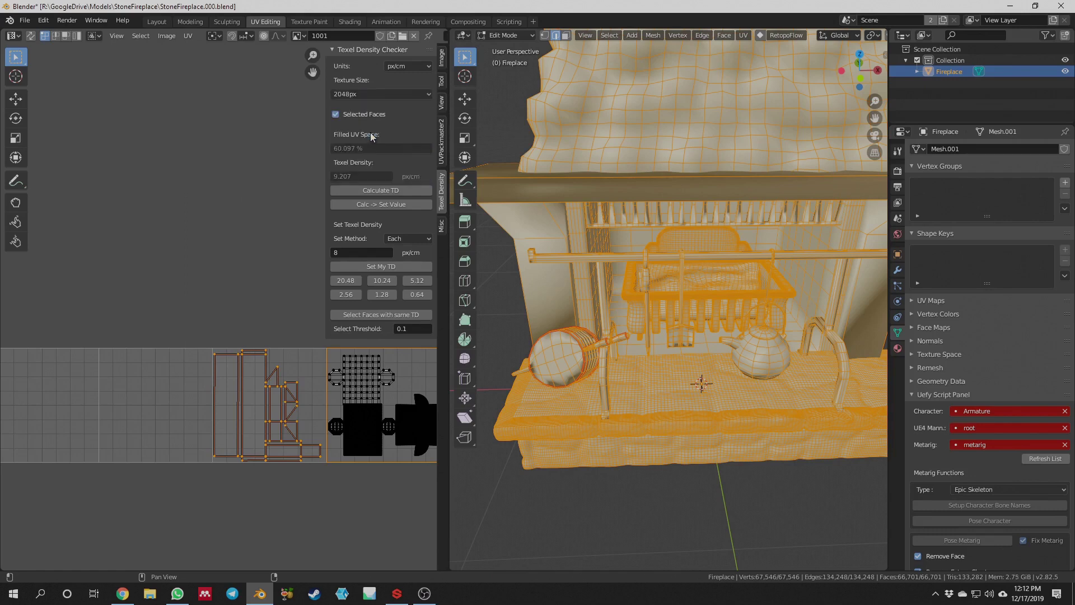
pyautogui.click(381, 267)
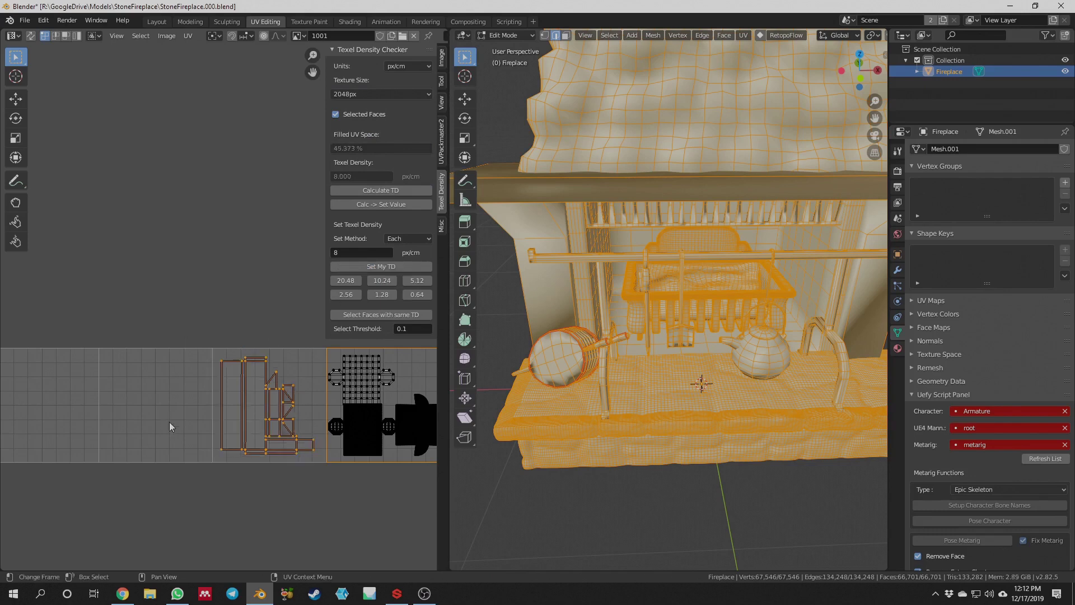
# Move the outlined rectangular islands about -2 along X, from the ninth tile into the seventh tile
pyautogui.moveTo(238, 482); pyautogui.dragTo(308, 480, button='middle')
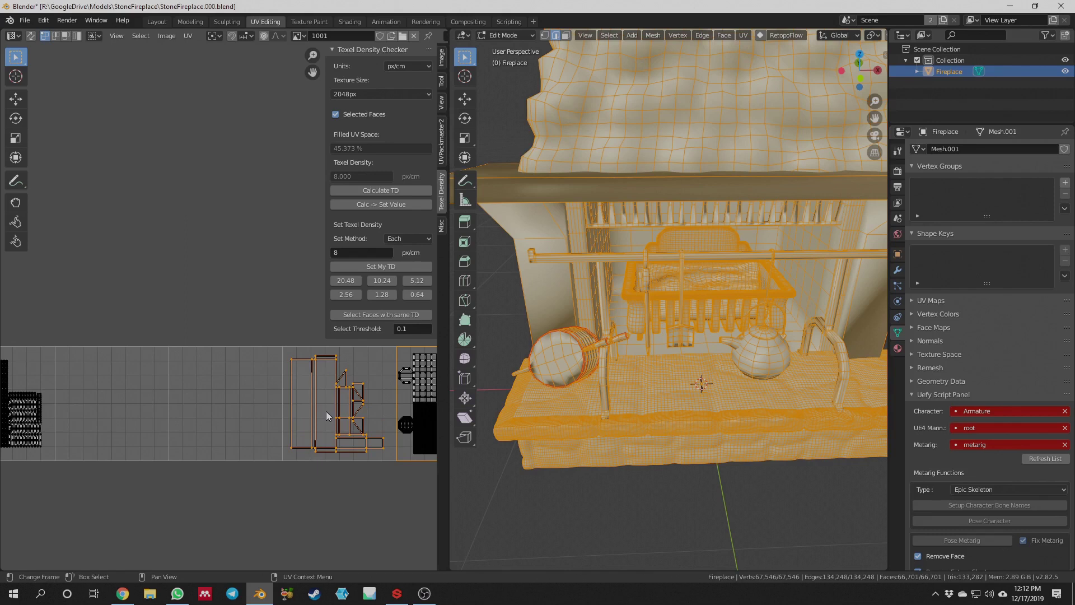
pyautogui.press('g')
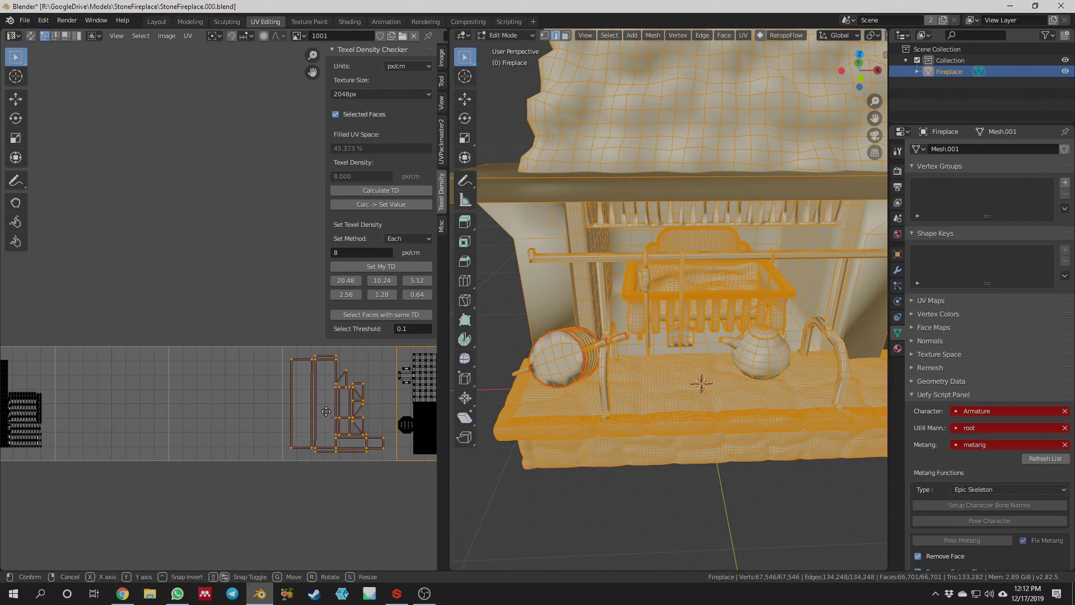
pyautogui.press('x')
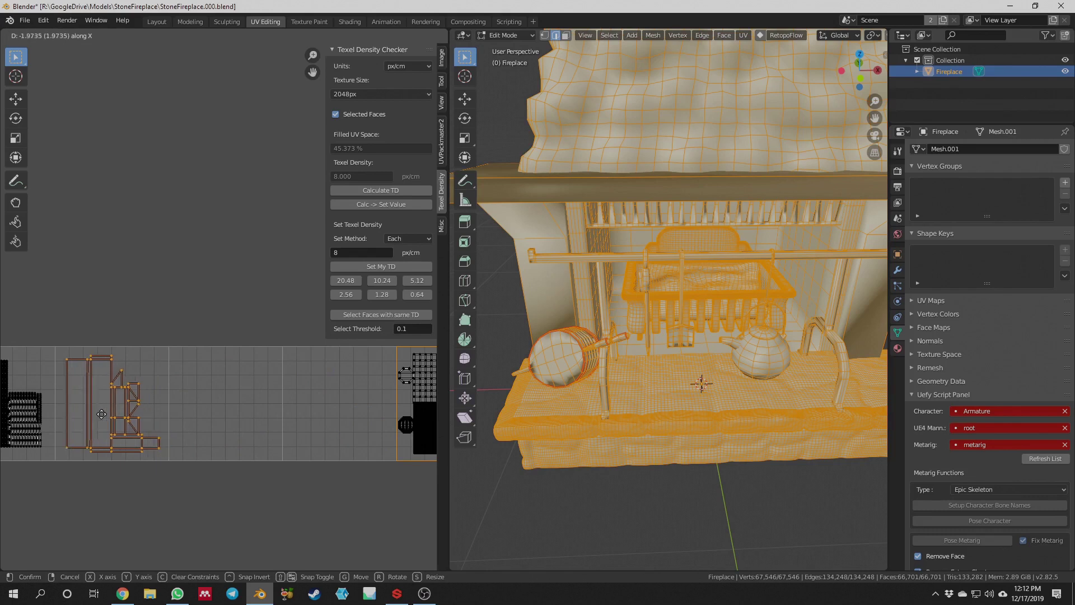
pyautogui.click(100, 414)
# Select all the islands in the tenth tile, calculate their texel density at 2048px, and set it to 8 px/cm
pyautogui.moveTo(199, 359); pyautogui.dragTo(34, 358, button='middle')
pyautogui.moveTo(232, 318); pyautogui.dragTo(347, 519)
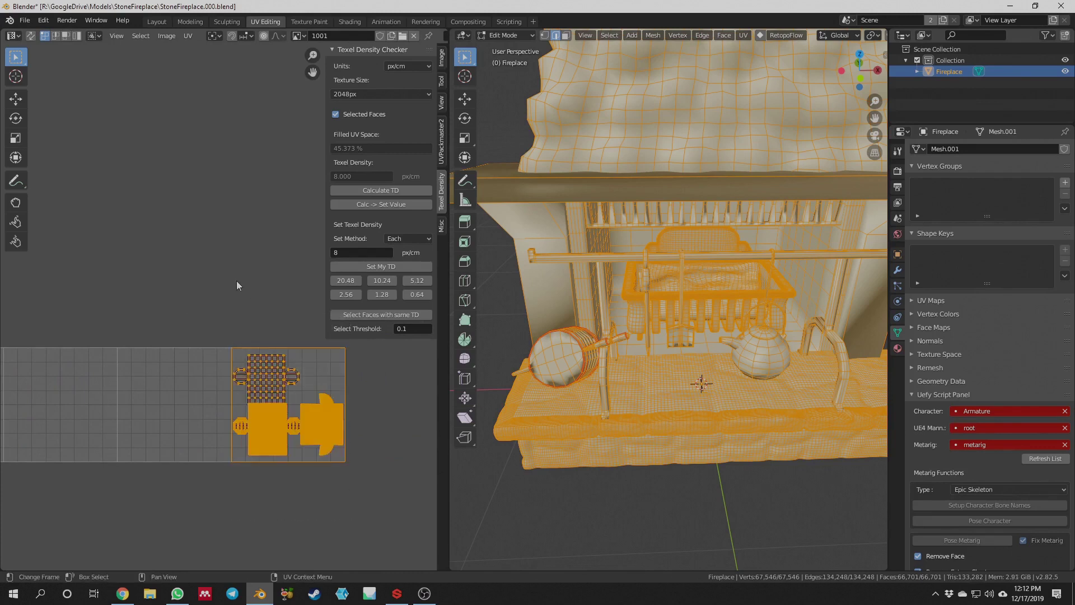
pyautogui.click(391, 191)
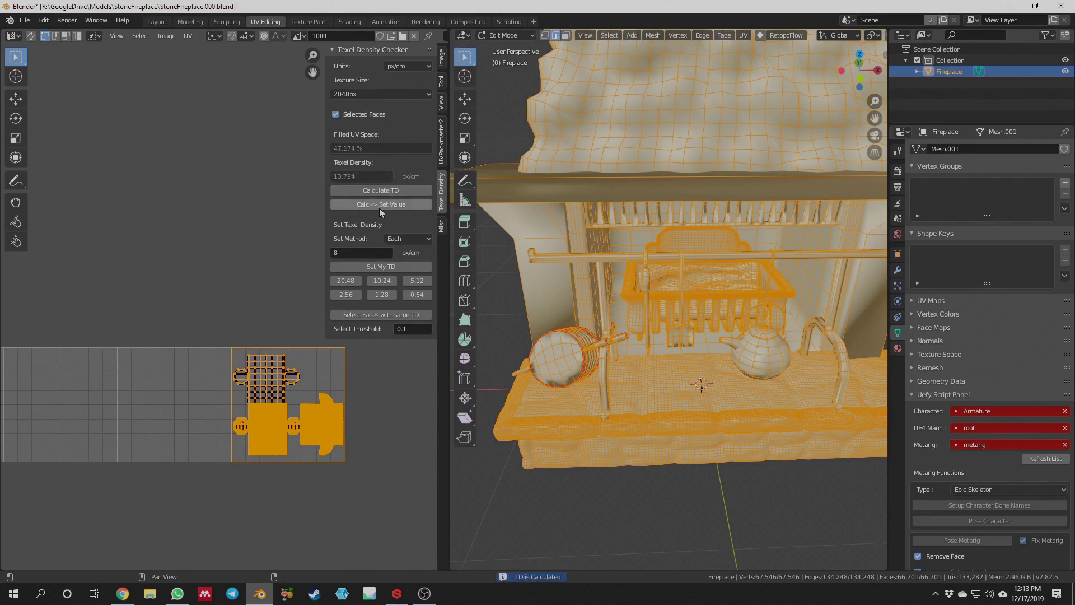
pyautogui.click(388, 266)
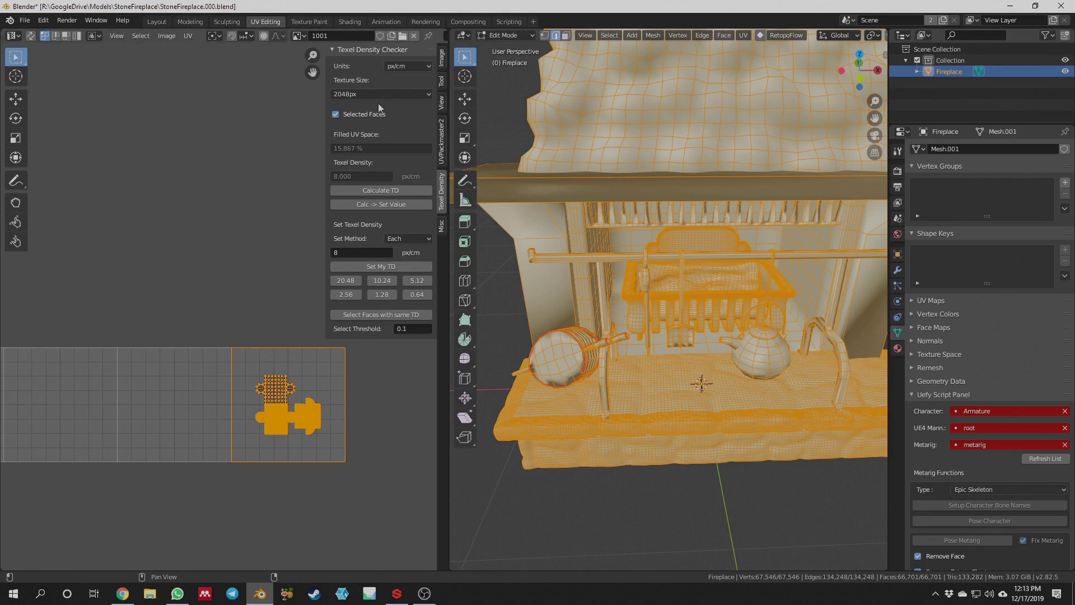
# Select the outlined rectangular islands in the seventh tile and calculate their texel density at 2048px
pyautogui.moveTo(263, 178); pyautogui.dragTo(398, 234, button='middle')
pyautogui.press('b')
pyautogui.moveTo(150, 520); pyautogui.dragTo(35, 547)
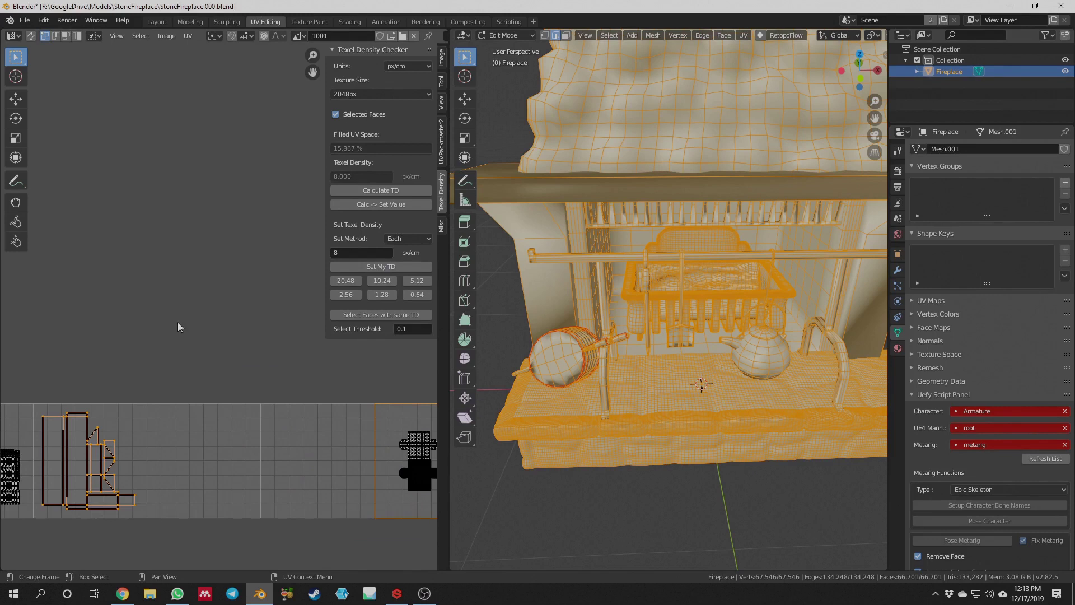
pyautogui.click(405, 193)
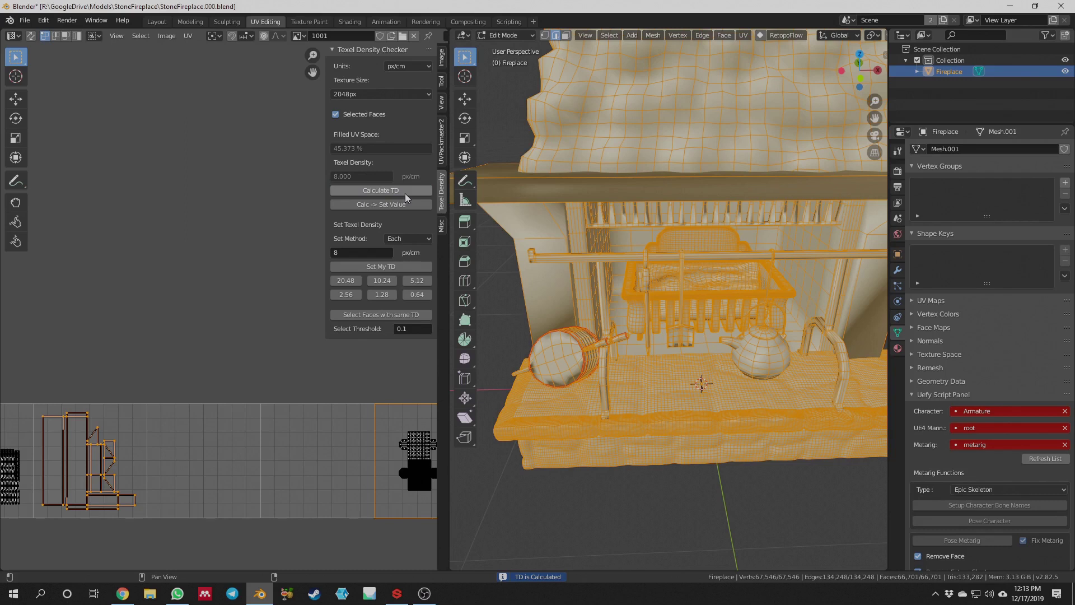
# Add the tenth tile's islands to the selection and set the combined texel density to 8 px/cm
pyautogui.scroll(-2, 297, 418)
pyautogui.moveTo(188, 357); pyautogui.dragTo(172, 330, button='middle')
pyautogui.moveTo(300, 324); pyautogui.dragTo(373, 465)
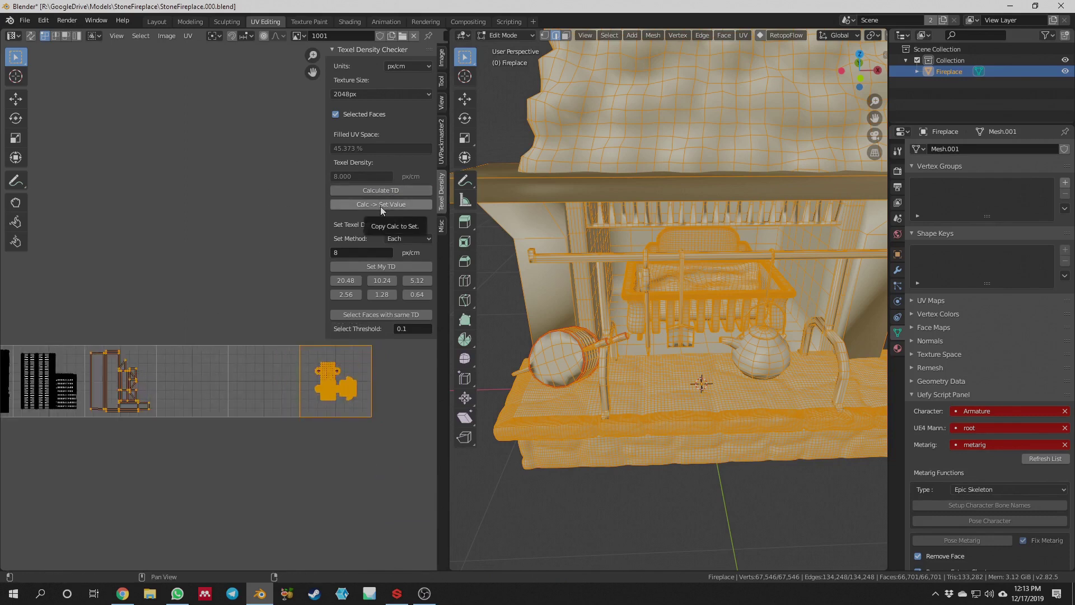
pyautogui.click(384, 267)
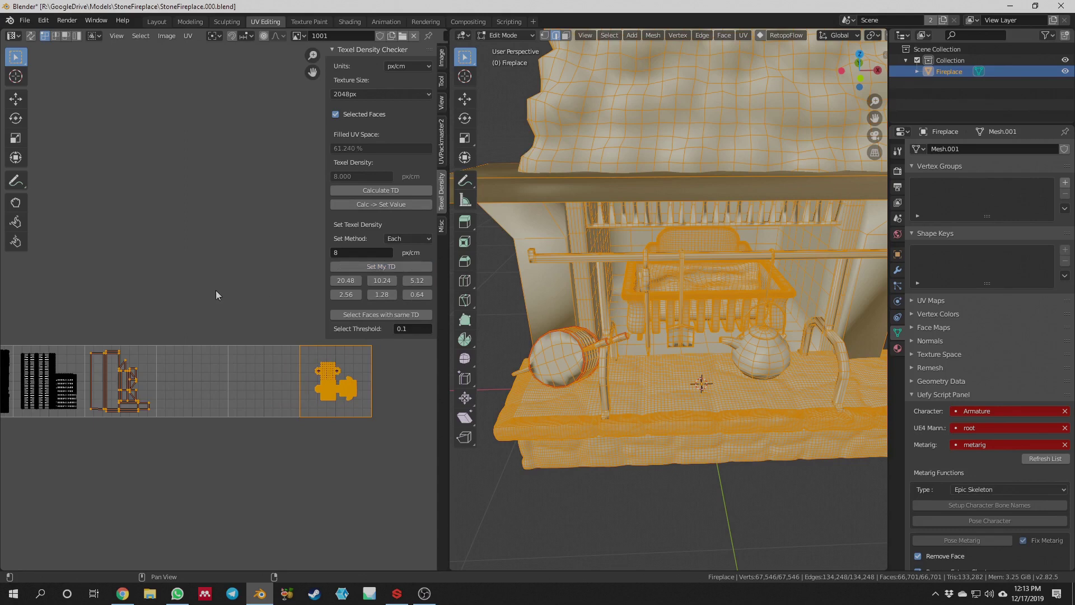
# Pack the selected islands of the seventh and tenth tiles together with rotation enabled and a margin of 0.010
pyautogui.moveTo(214, 284); pyautogui.dragTo(290, 336, button='middle')
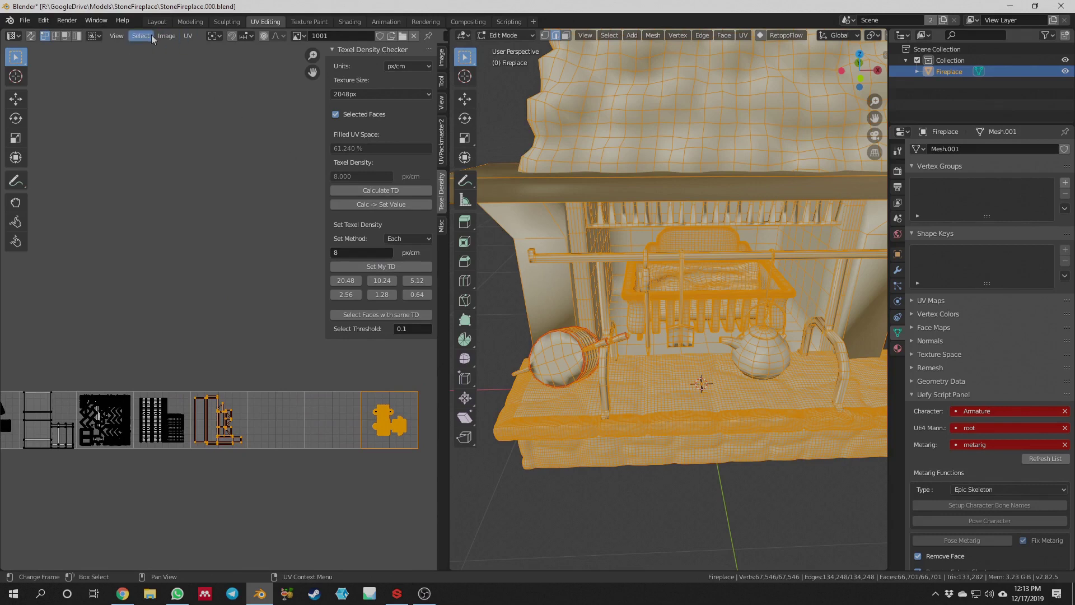
pyautogui.click(167, 37)
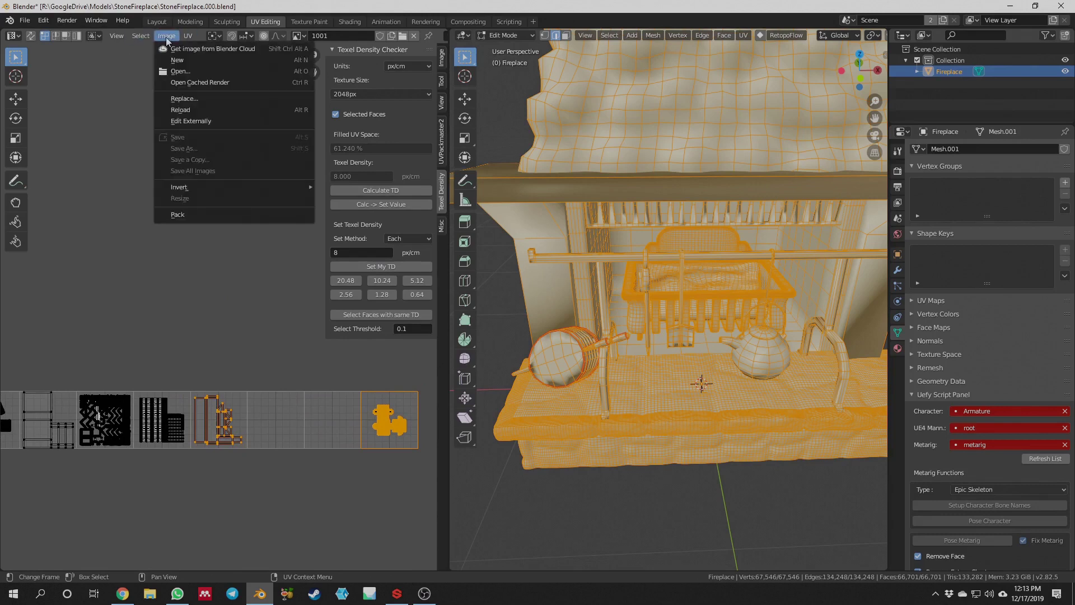
pyautogui.moveTo(188, 36)
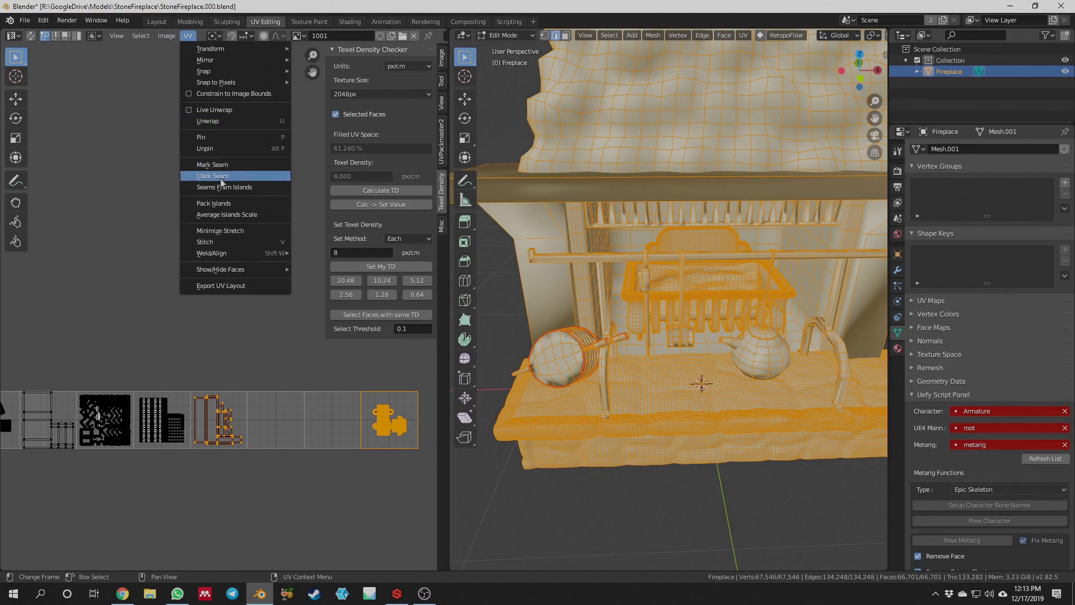
pyautogui.click(234, 204)
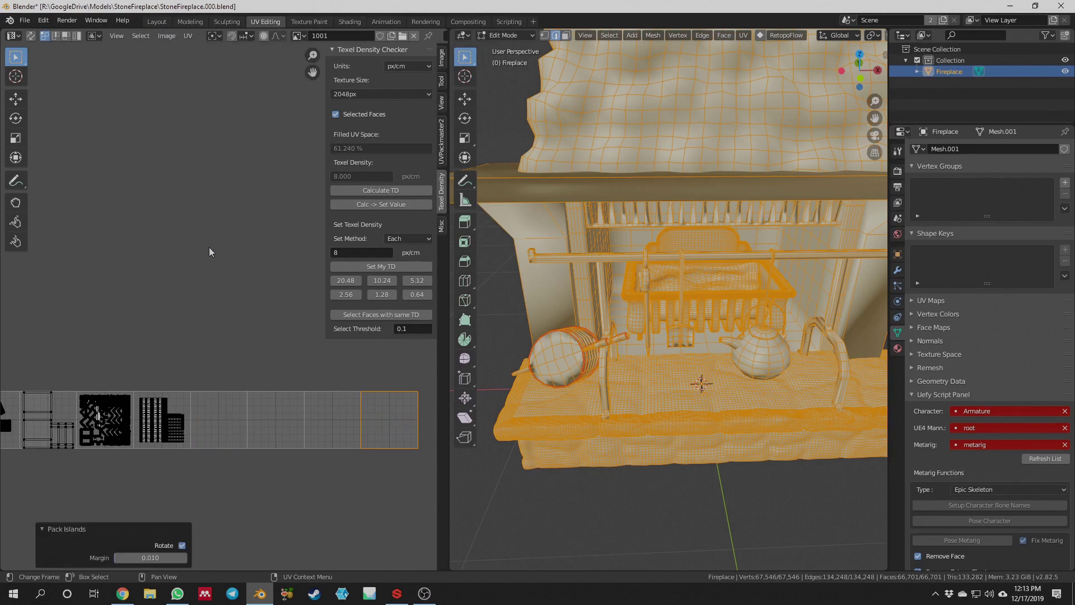
pyautogui.scroll(4, 176, 417)
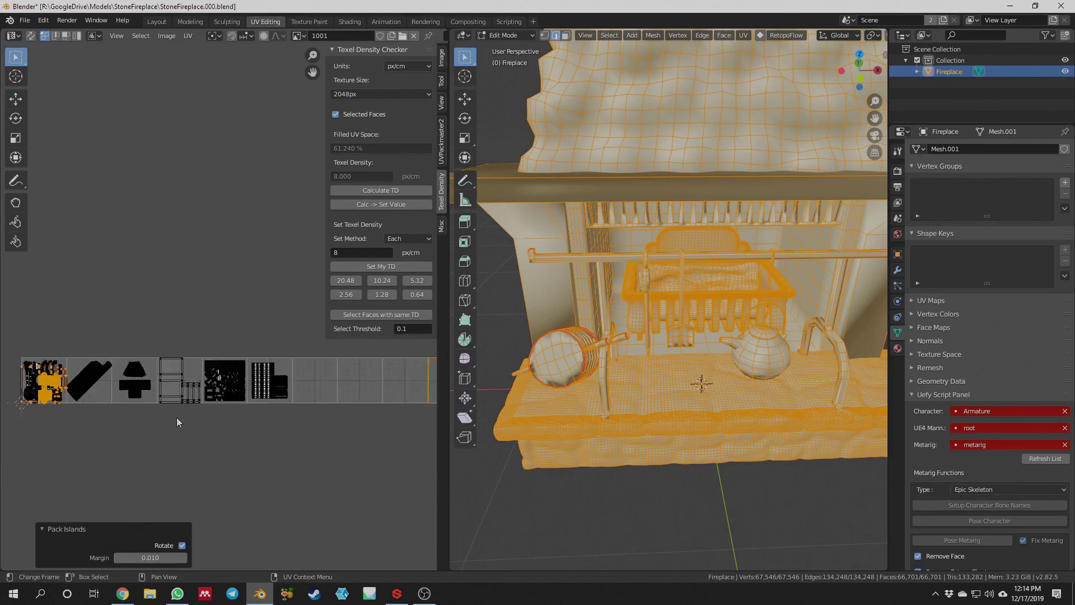
pyautogui.moveTo(150, 332); pyautogui.dragTo(3, 250, button='middle')
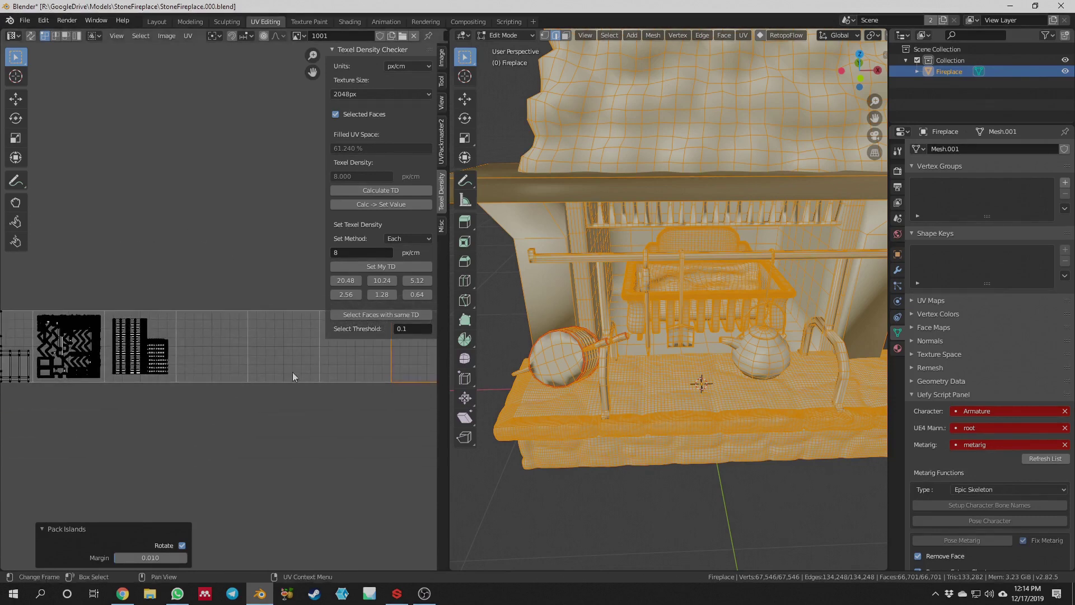
pyautogui.press('g')
pyautogui.press('x')
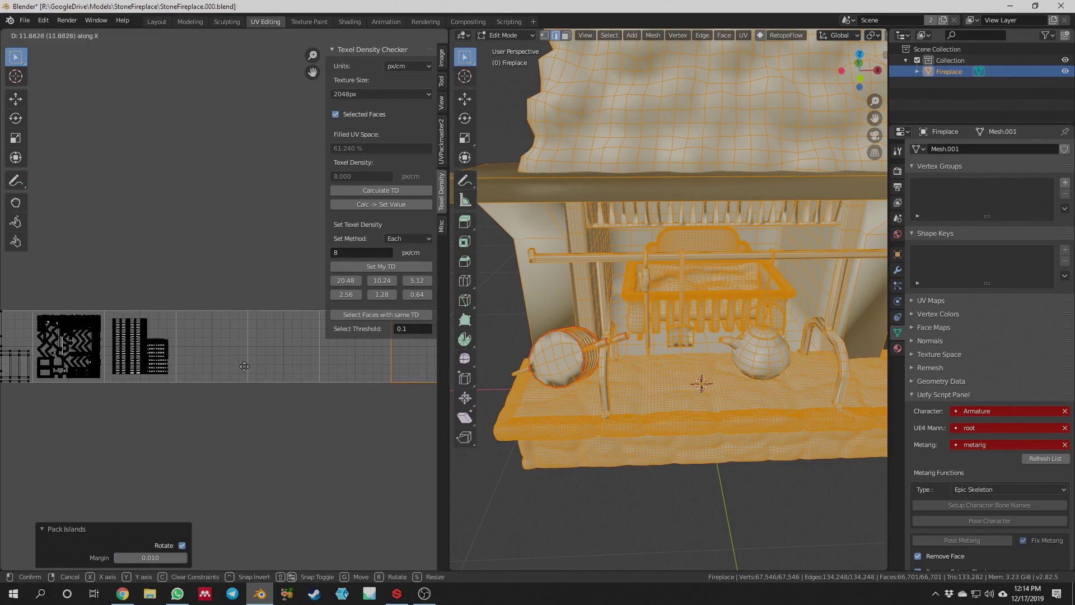
pyautogui.click(209, 361)
# Move the packed islands 6 along X, from the first tile into the empty seventh tile
pyautogui.scroll(-4, 229, 251)
pyautogui.scroll(1, 216, 255)
pyautogui.scroll(-1, 193, 245)
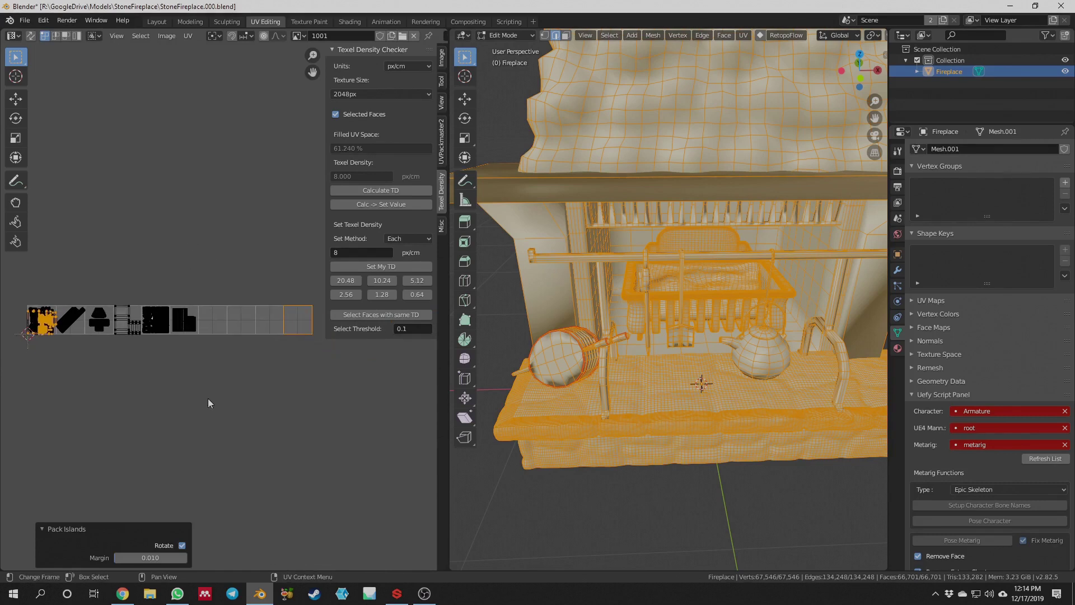
pyautogui.press('g')
pyautogui.press('x')
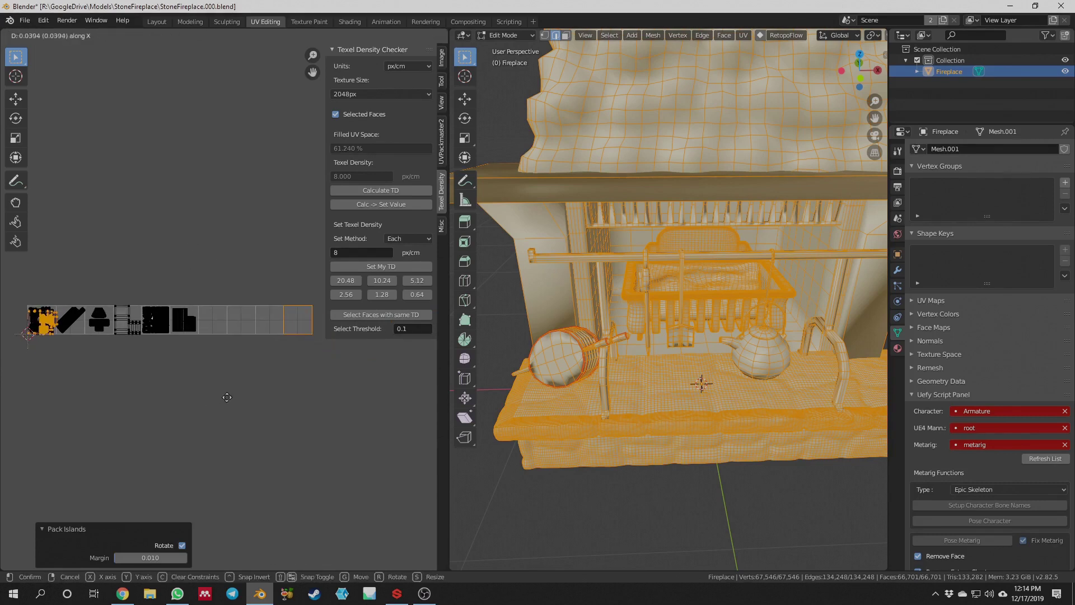
pyautogui.click(378, 396)
# Calculate the texel density of the packed islands in the seventh tile at 2048px
pyautogui.scroll(7, 267, 398)
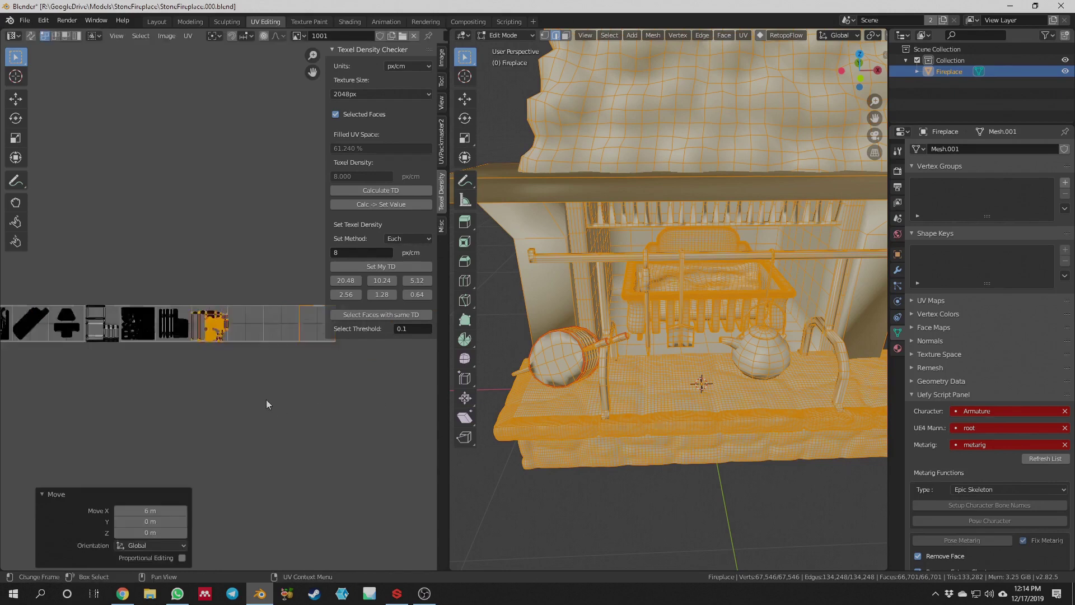
pyautogui.moveTo(258, 271); pyautogui.dragTo(270, 212, button='middle')
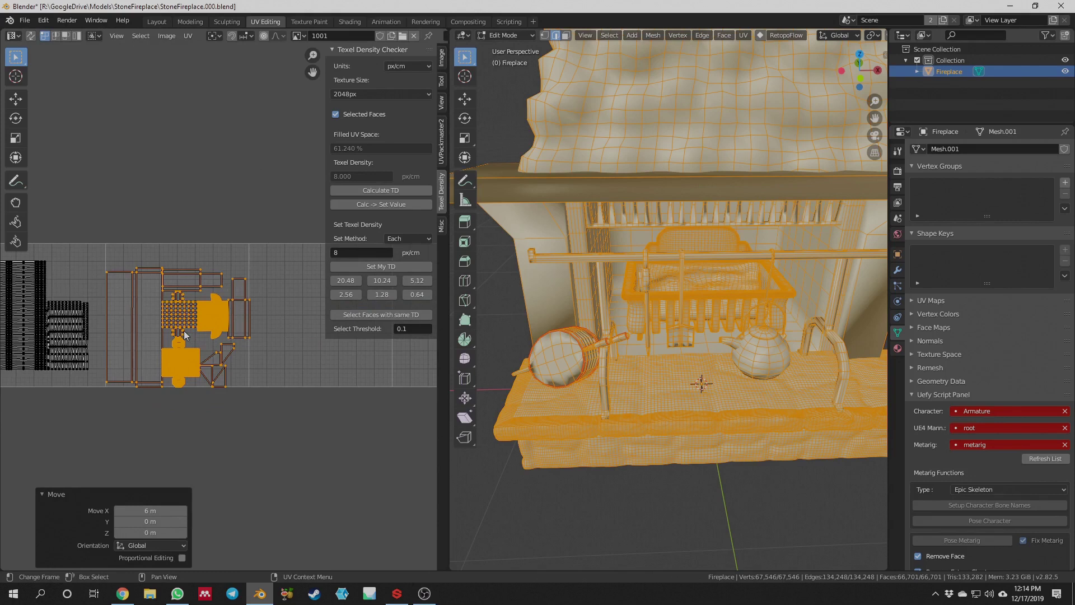
pyautogui.scroll(2, 184, 332)
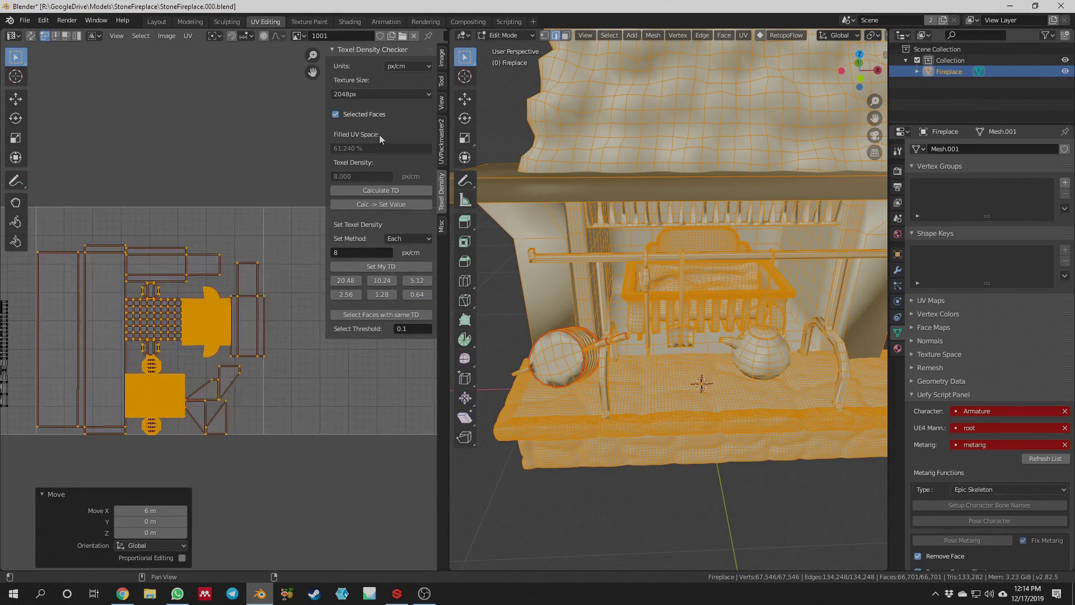
pyautogui.click(363, 192)
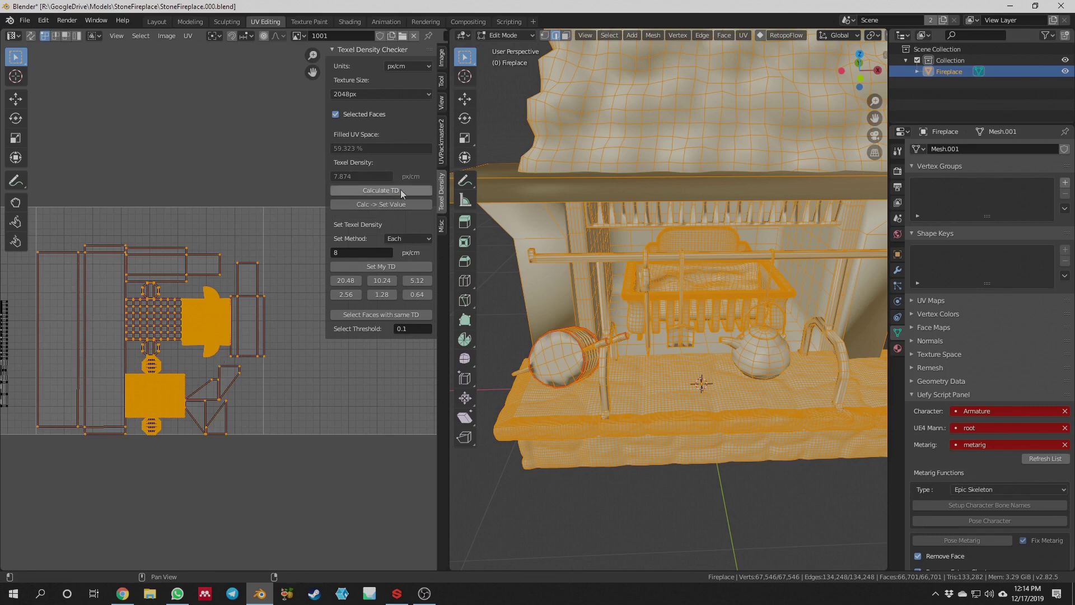
# Apply a texel density of 8 px/cm to the selected UV islands and shift them up by about 0.0117 along Y
pyautogui.click(402, 266)
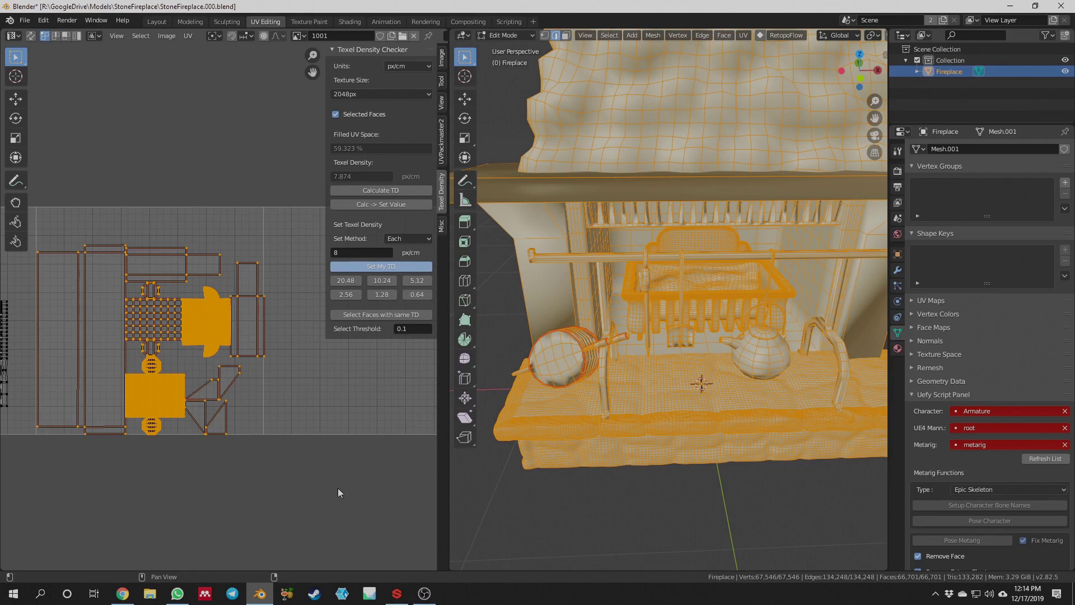
pyautogui.moveTo(309, 454); pyautogui.dragTo(313, 429, button='middle')
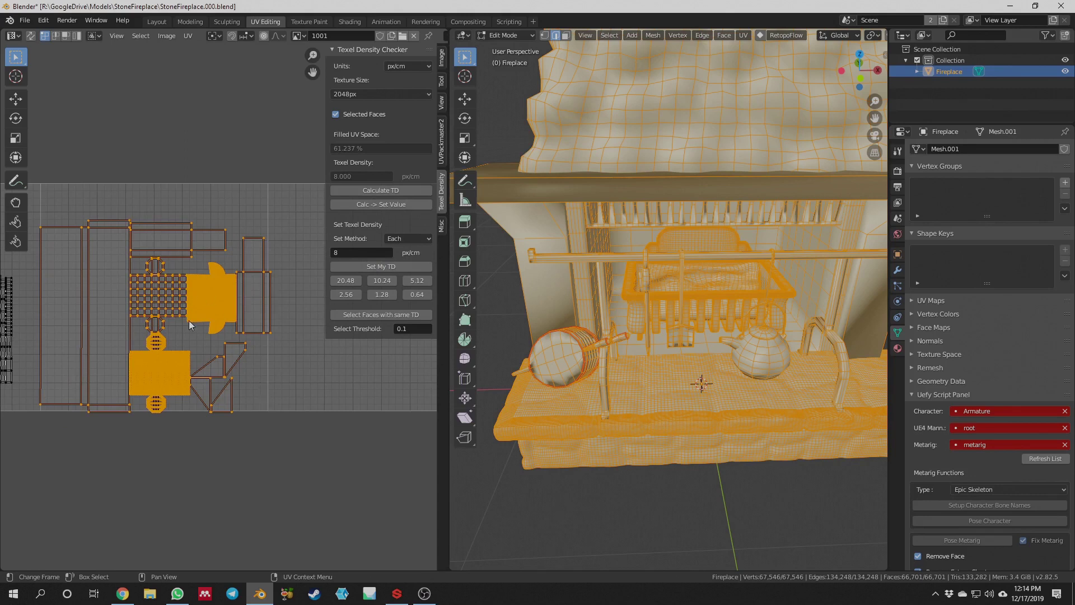
pyautogui.scroll(1, 189, 320)
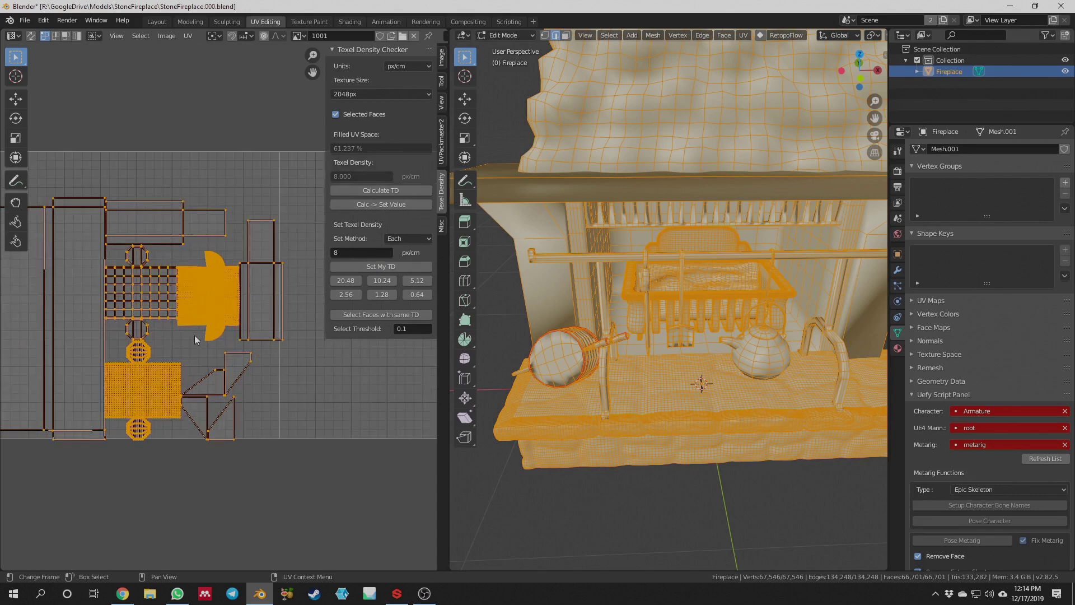
pyautogui.press('g')
pyautogui.press('y')
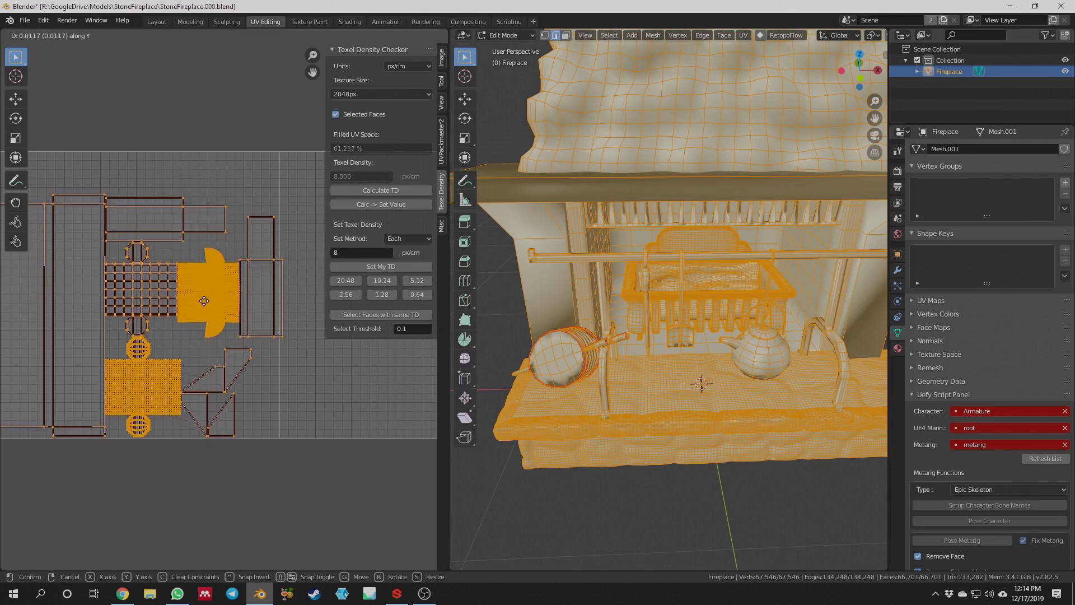
pyautogui.click(204, 301)
# Shift the selected UV islands by about 0.0078 along X, away from the tile's left border
pyautogui.moveTo(317, 409); pyautogui.dragTo(412, 426, button='middle')
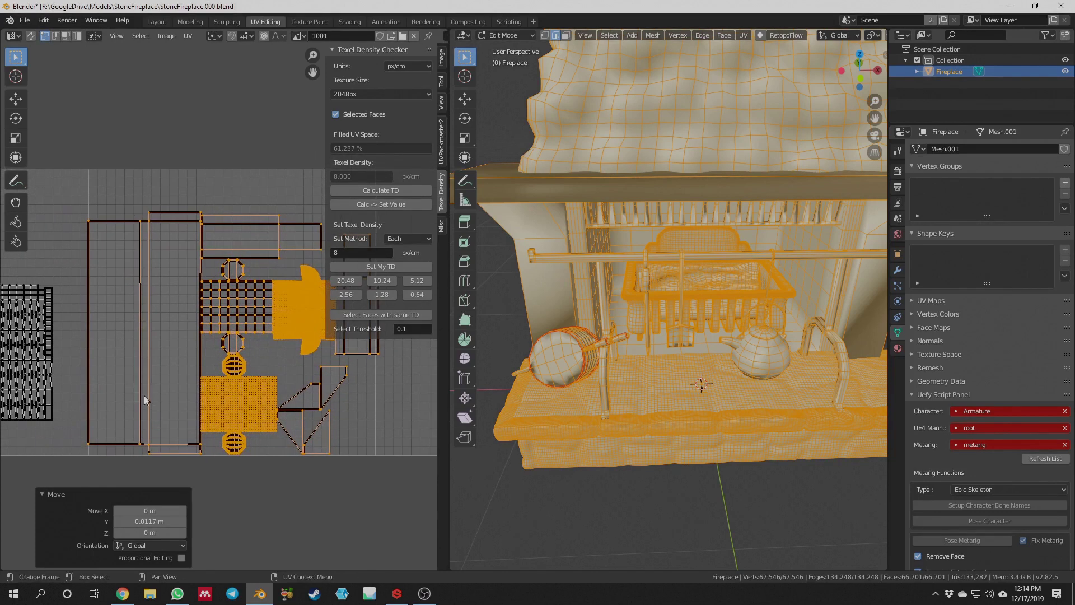
pyautogui.press('g')
pyautogui.press('x')
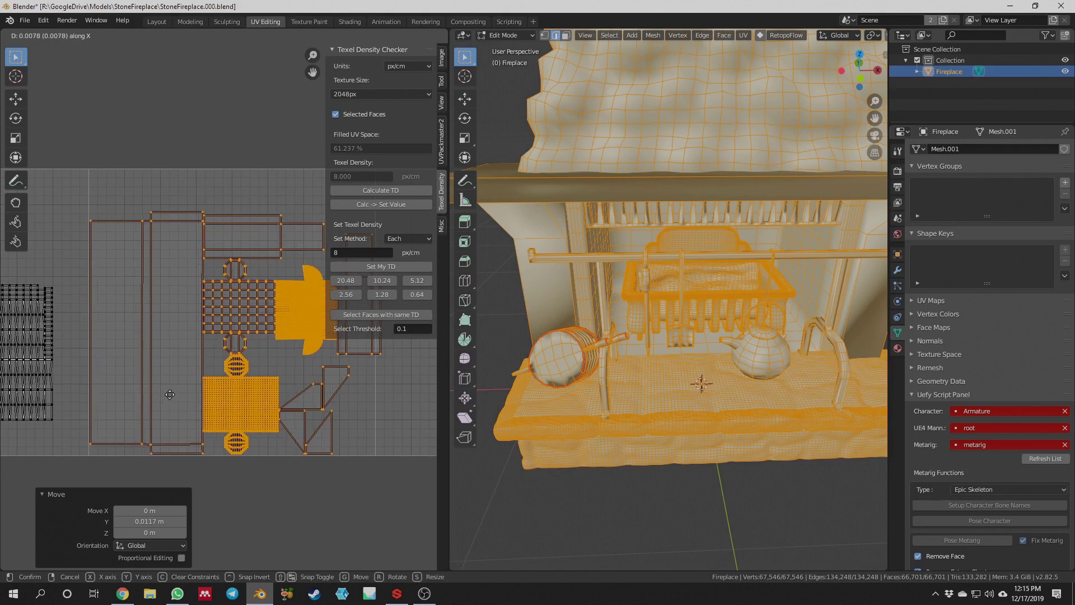
pyautogui.click(170, 394)
# Select the whole upright island at the tile's right border and move it above the tile, about -0.236 in X and 0.555 in Y
pyautogui.moveTo(169, 395); pyautogui.dragTo(86, 443, button='middle')
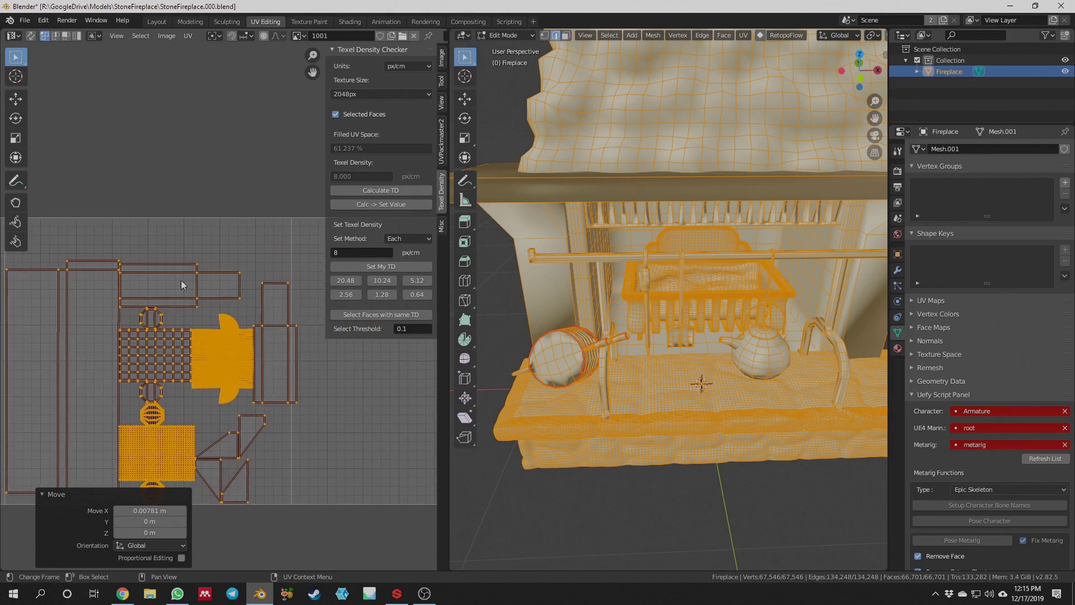
pyautogui.click(196, 266)
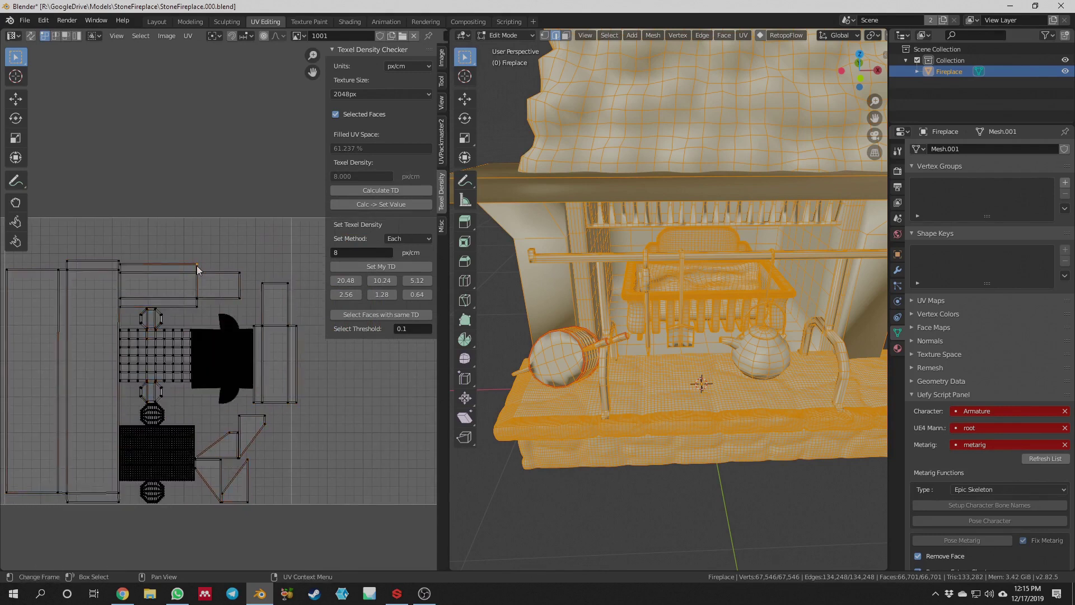
pyautogui.press('l')
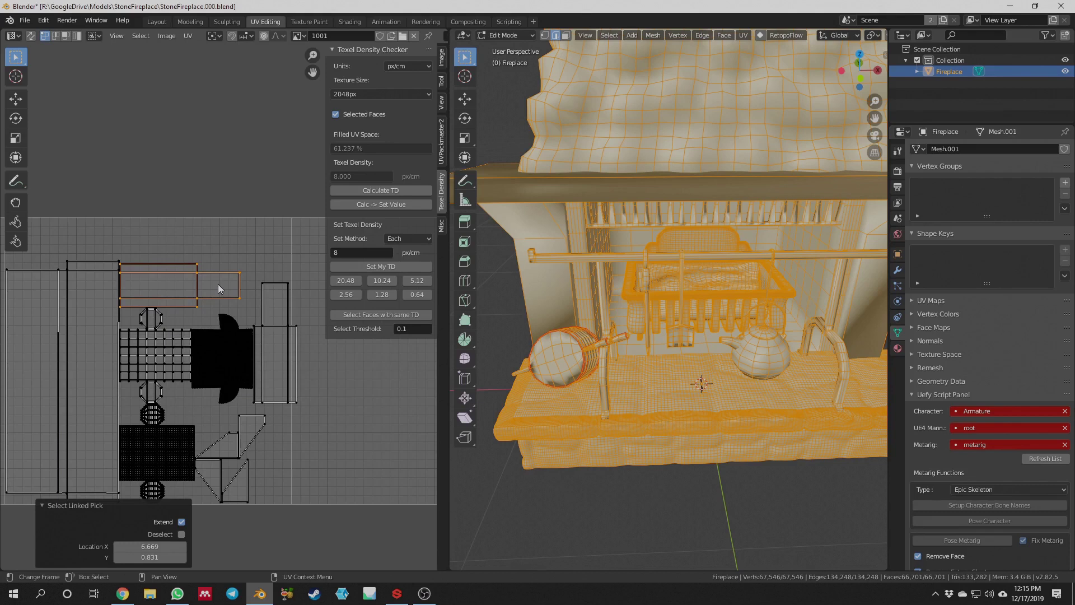
pyautogui.click(295, 327)
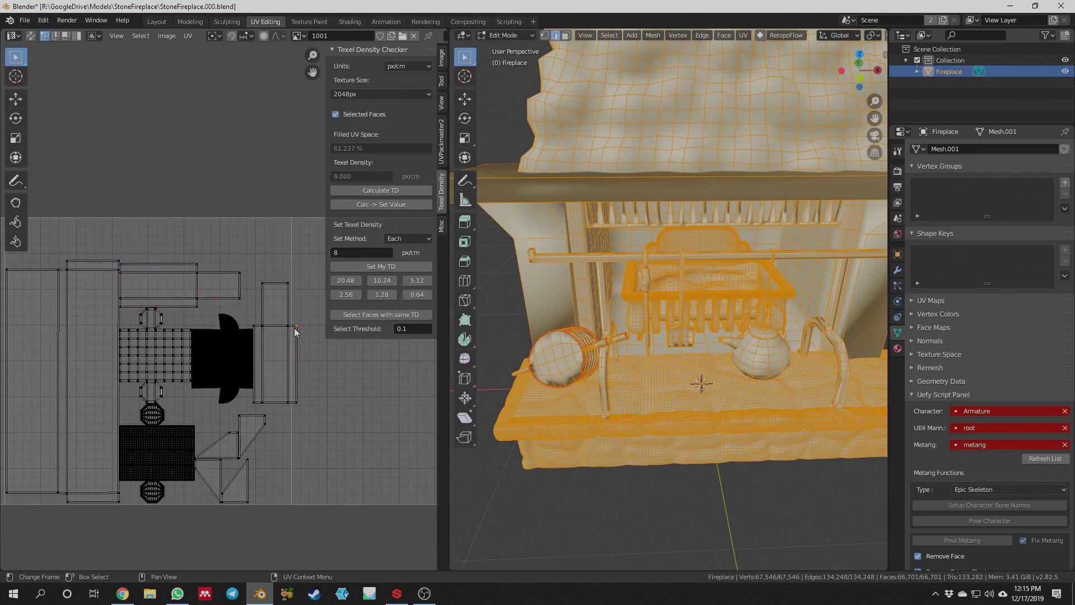
pyautogui.press('l')
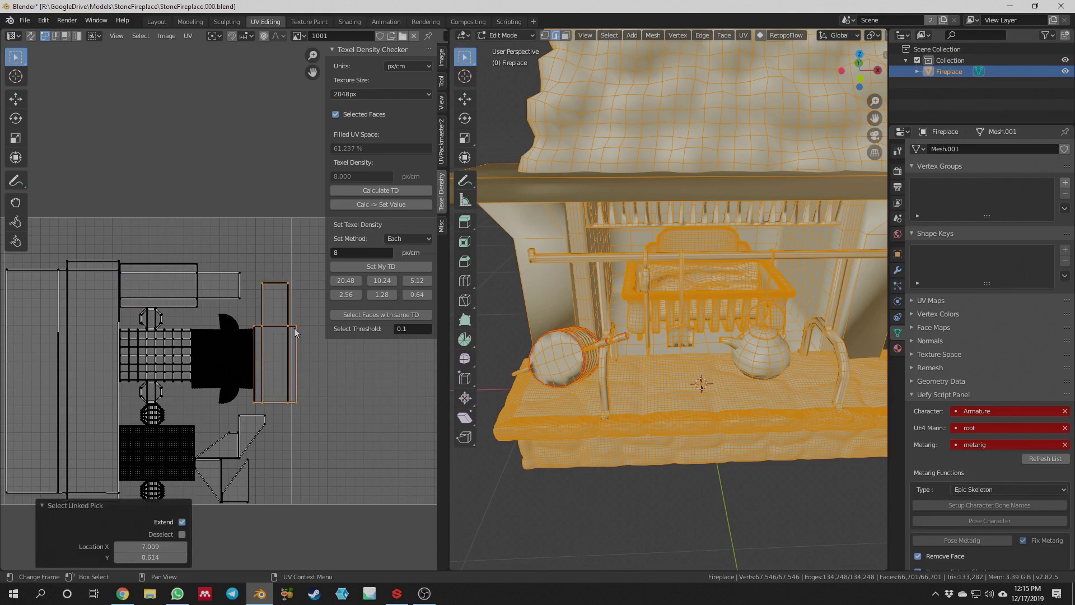
pyautogui.press('g')
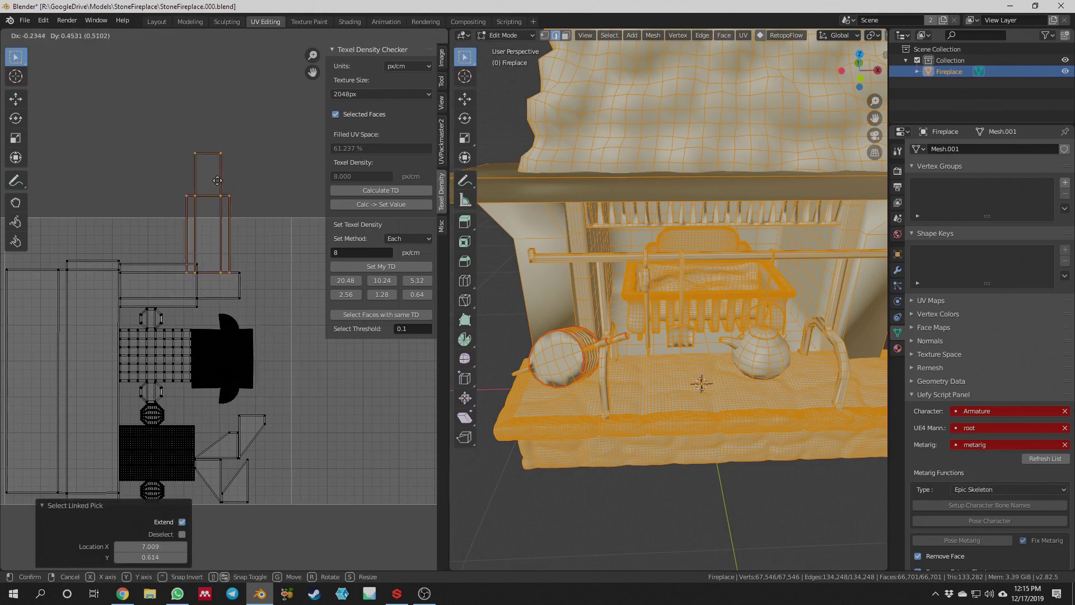
pyautogui.click(226, 169)
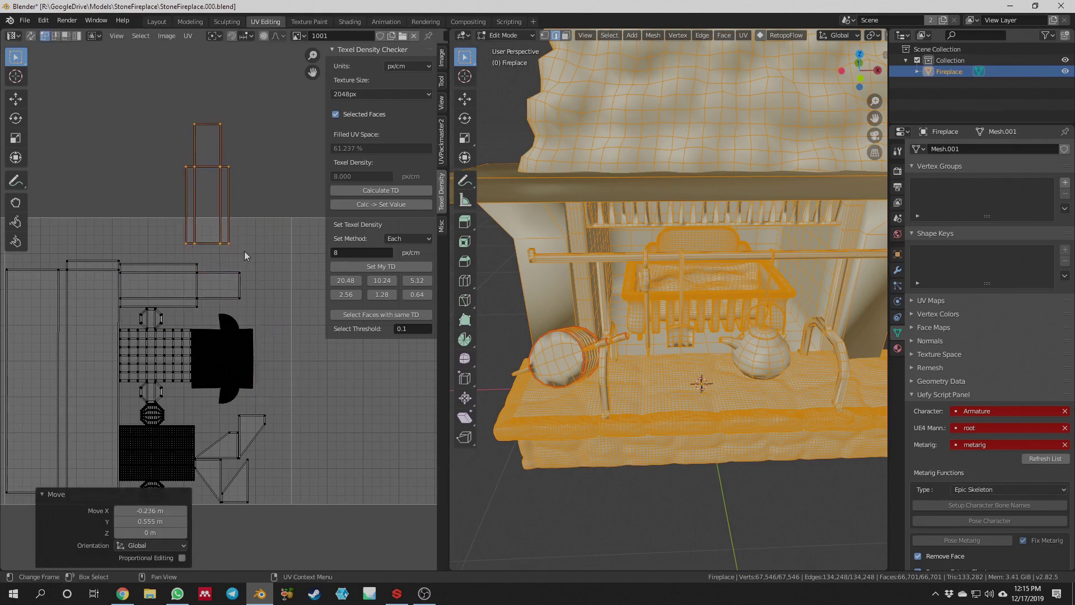
# Rotate the island by -90 degrees and place it in the free space along the tile's upper edge, above the other horizontal island
pyautogui.press('r')
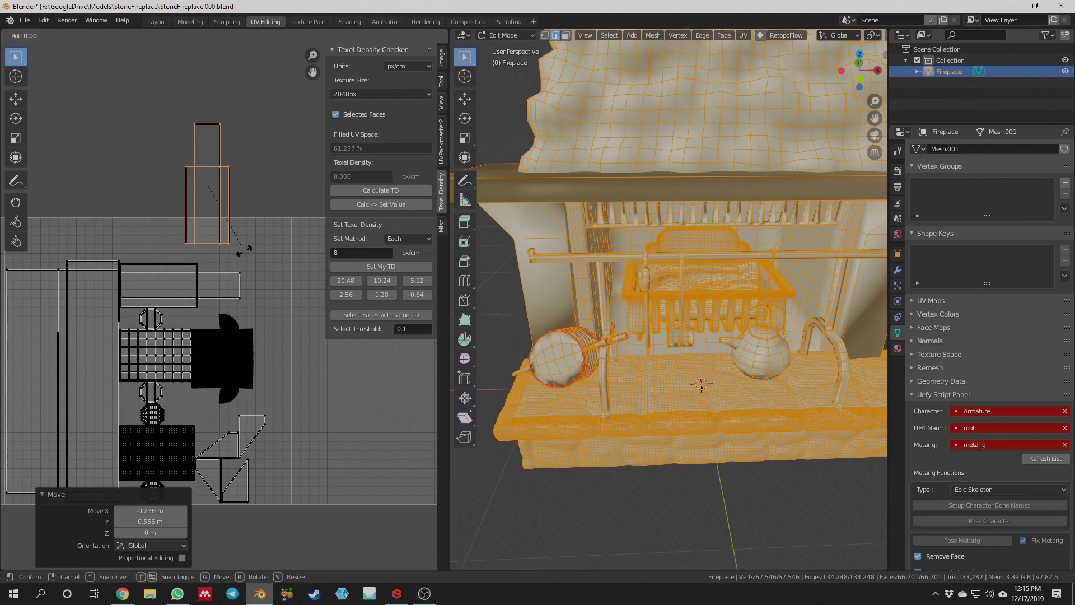
pyautogui.write('90')
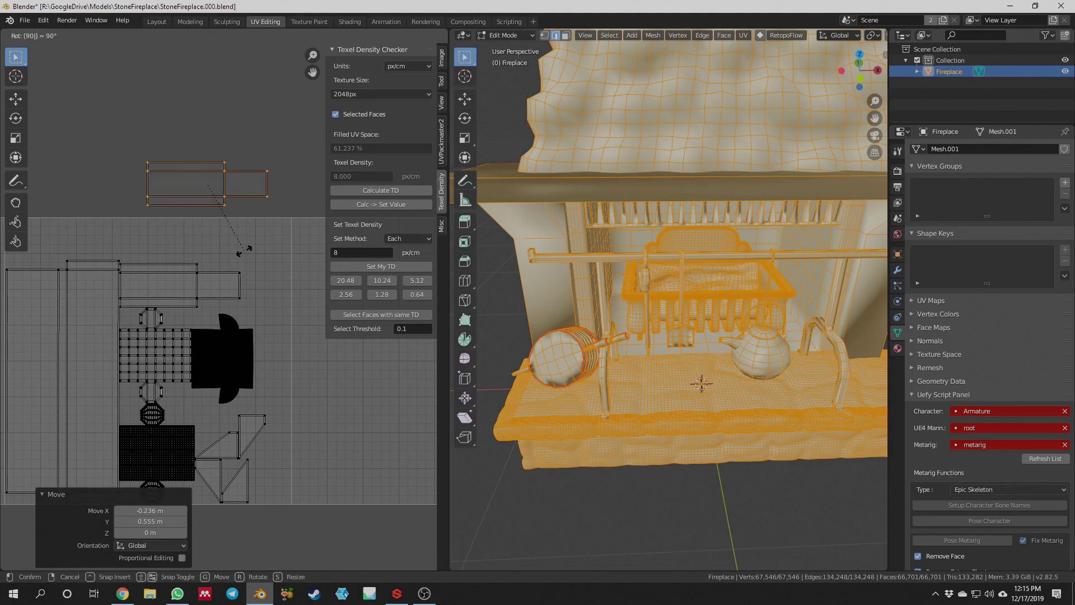
pyautogui.press('-')
pyautogui.press('Return')
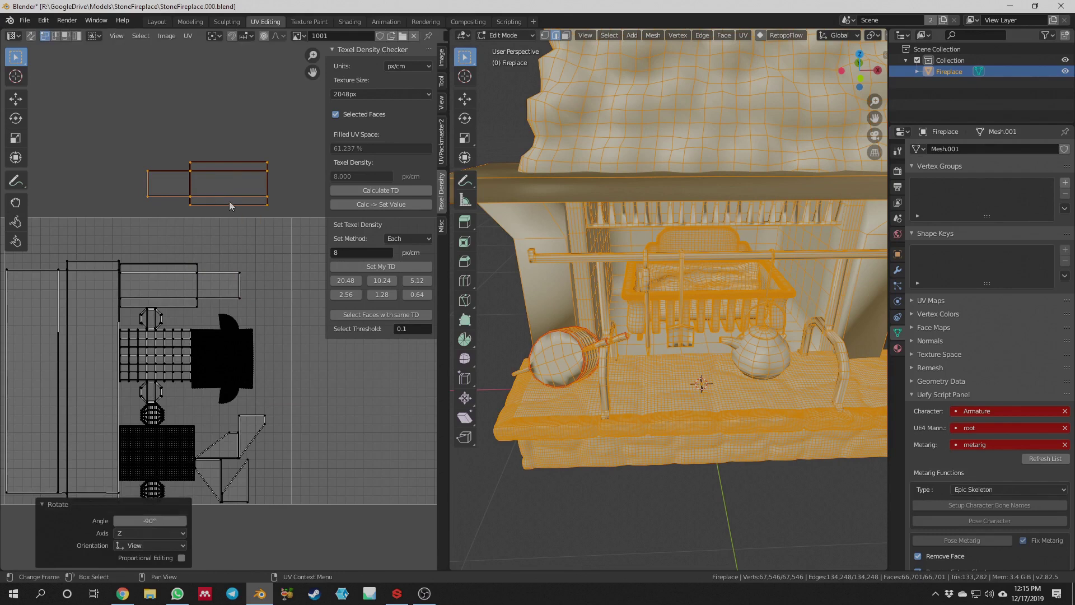
pyautogui.press('g')
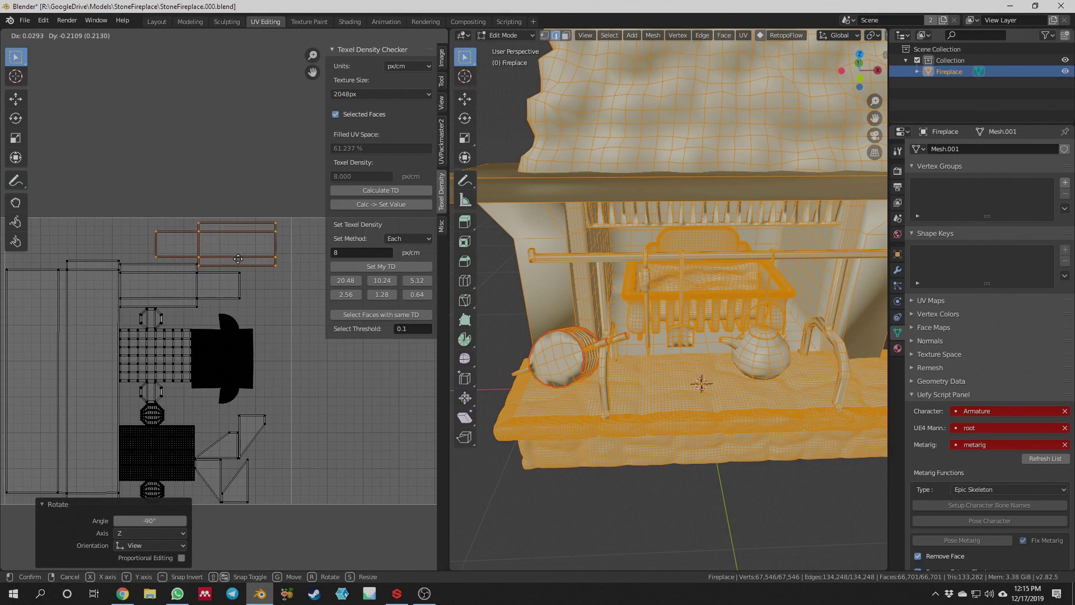
pyautogui.click(241, 260)
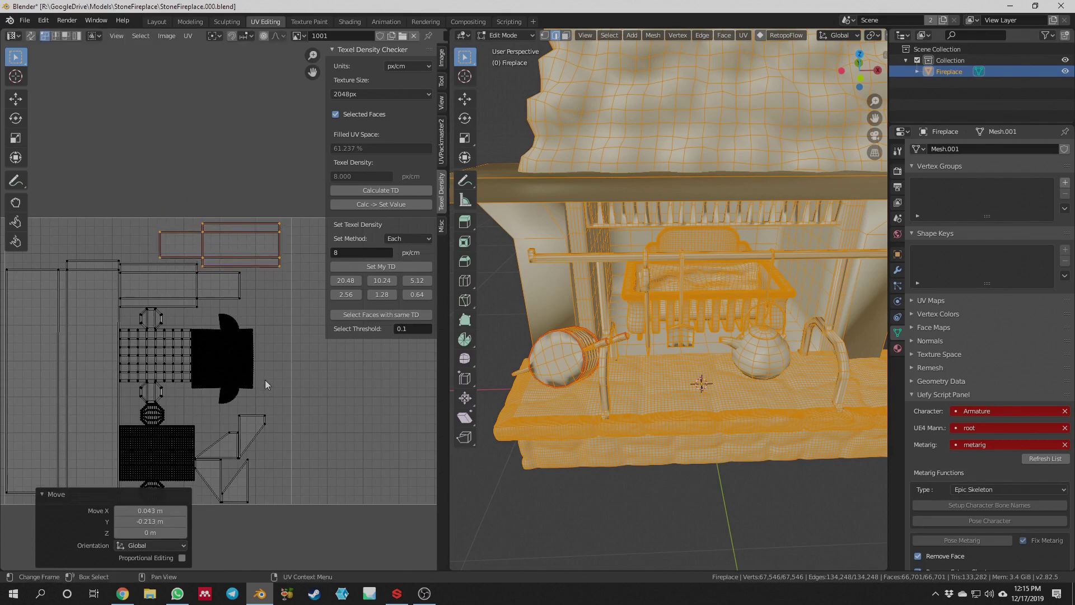
# Review the full row of UDIM tiles and the whole fireplace model
pyautogui.press('Home')
pyautogui.moveTo(217, 200); pyautogui.dragTo(231, 174, button='middle')
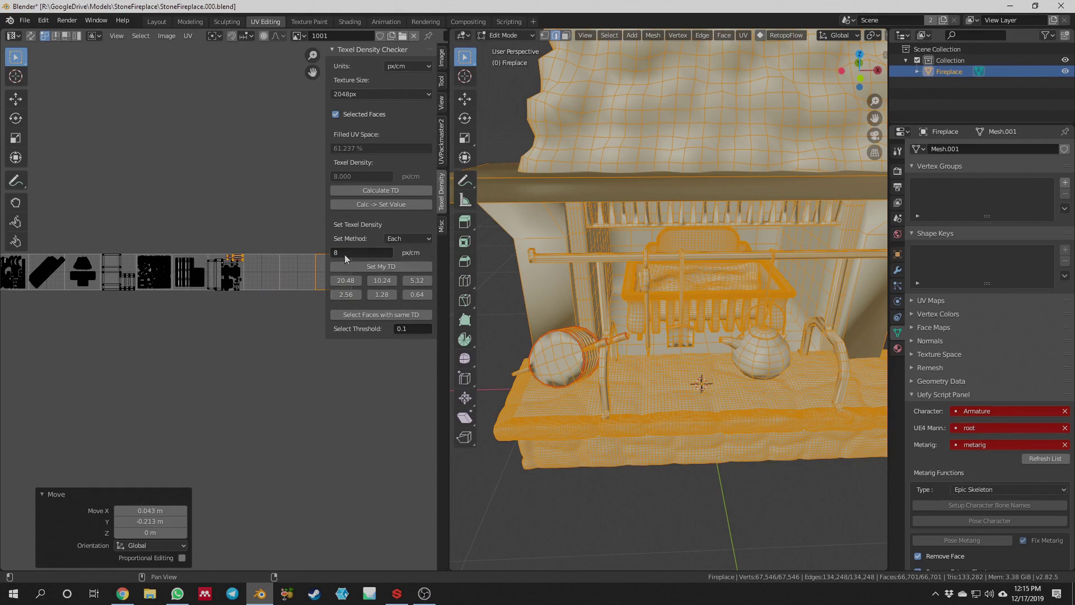
pyautogui.scroll(-2, 253, 411)
pyautogui.moveTo(253, 410); pyautogui.dragTo(233, 395, button='middle')
pyautogui.scroll(1, 249, 388)
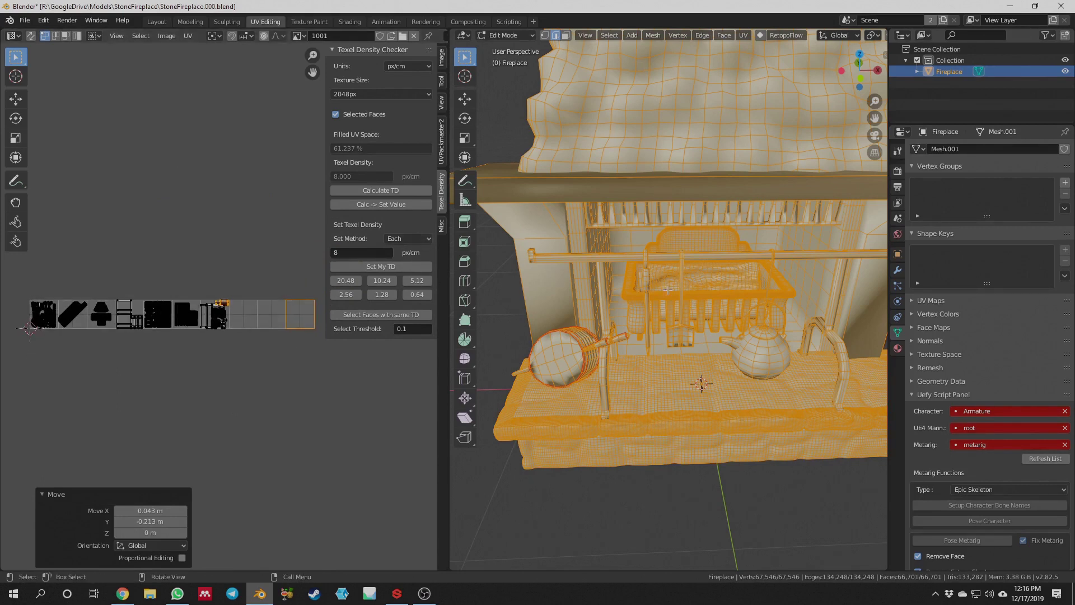
pyautogui.scroll(-6, 664, 260)
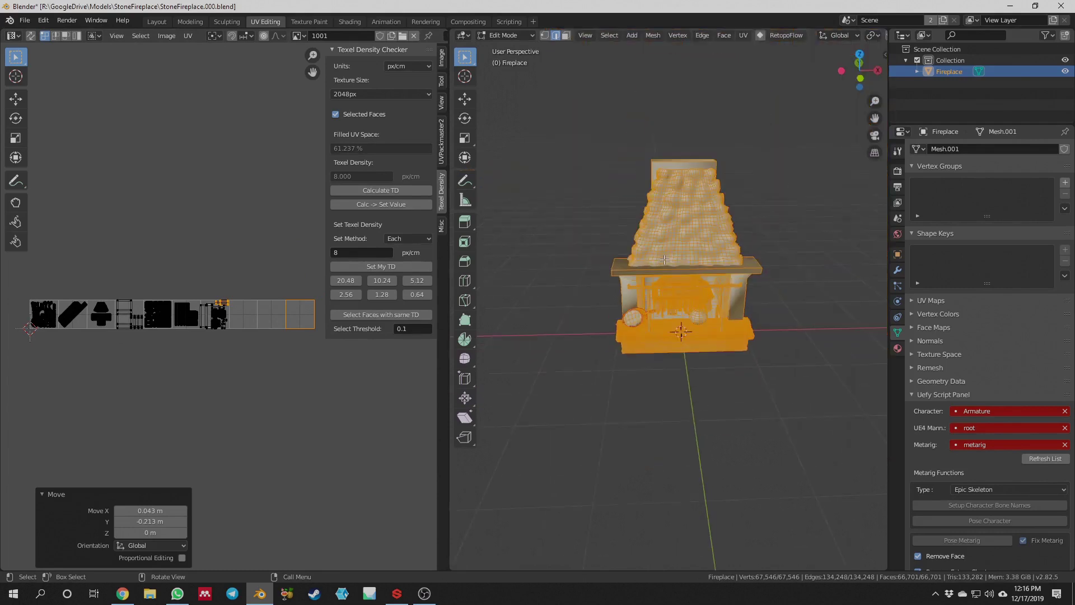
pyautogui.scroll(2, 664, 260)
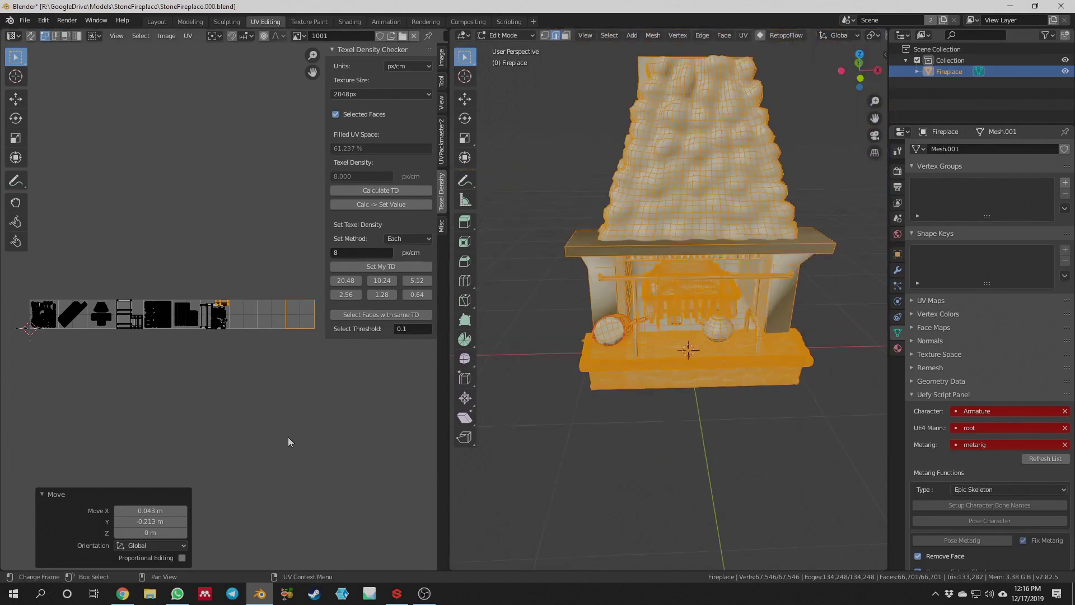
# Deselect the UVs and remove the unused UDIM tiles 1010, 1009 and 1008
pyautogui.click(290, 315)
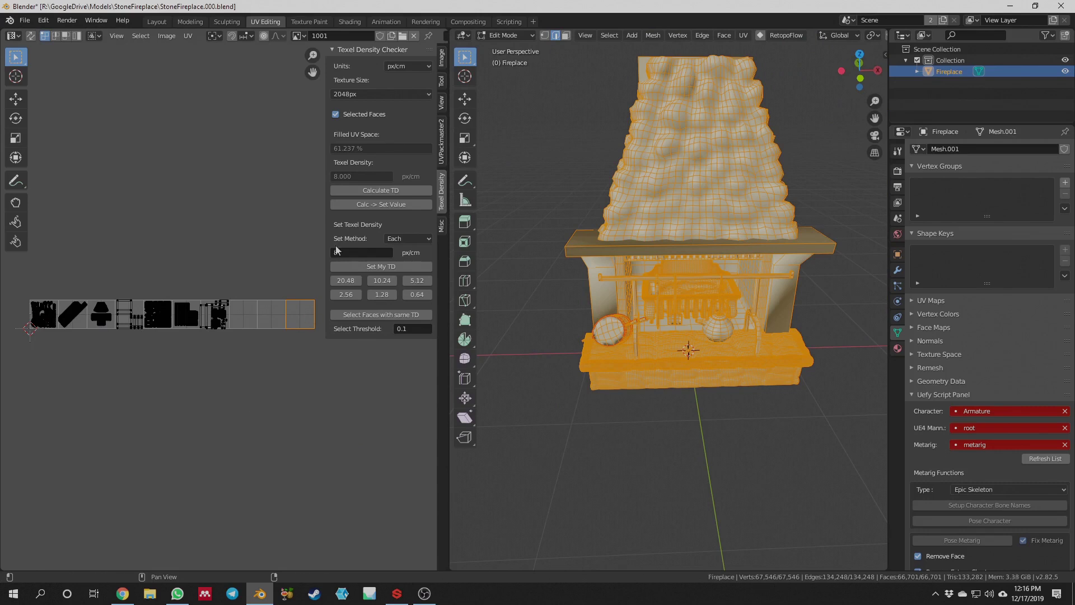
pyautogui.click(441, 58)
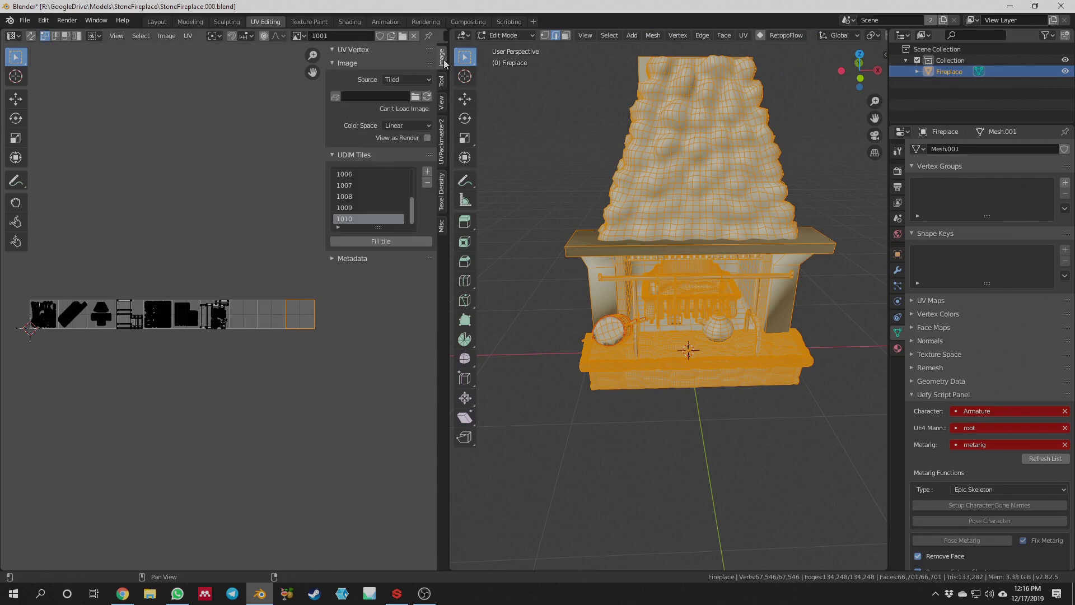
pyautogui.click(427, 183)
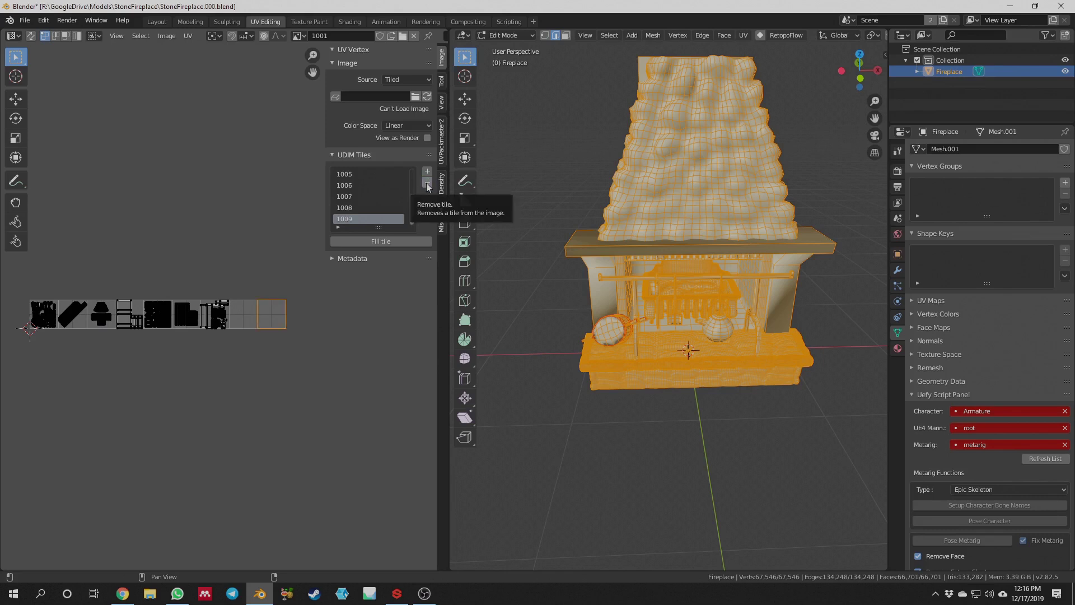
pyautogui.click(427, 183)
pyautogui.click(427, 184)
pyautogui.click(427, 184)
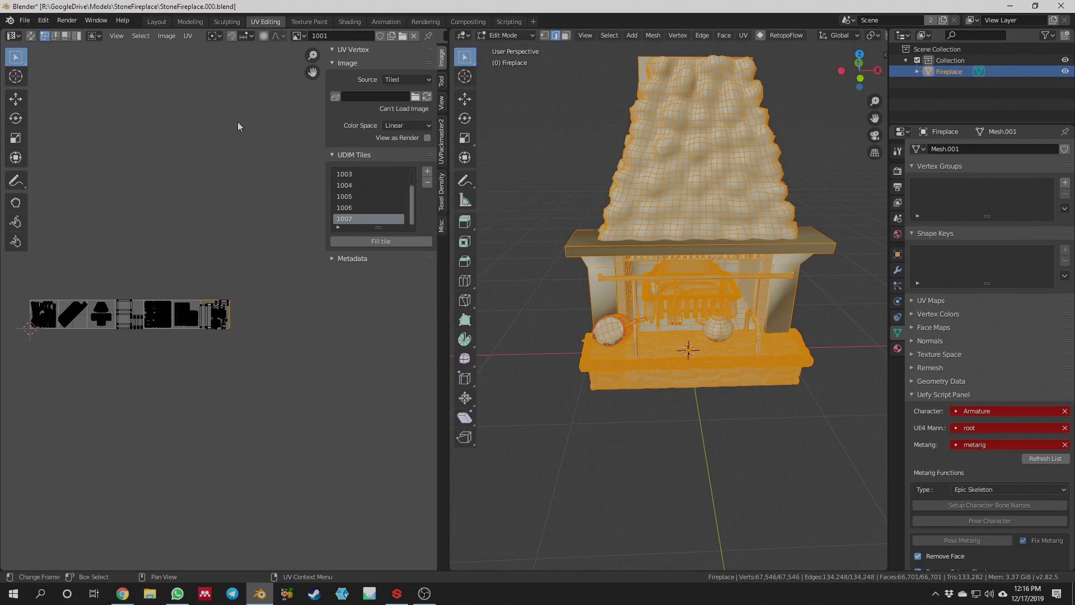
# Select all UV islands across the remaining UDIM tiles
pyautogui.scroll(-2, 238, 122)
pyautogui.moveTo(270, 254); pyautogui.dragTo(56, 390)
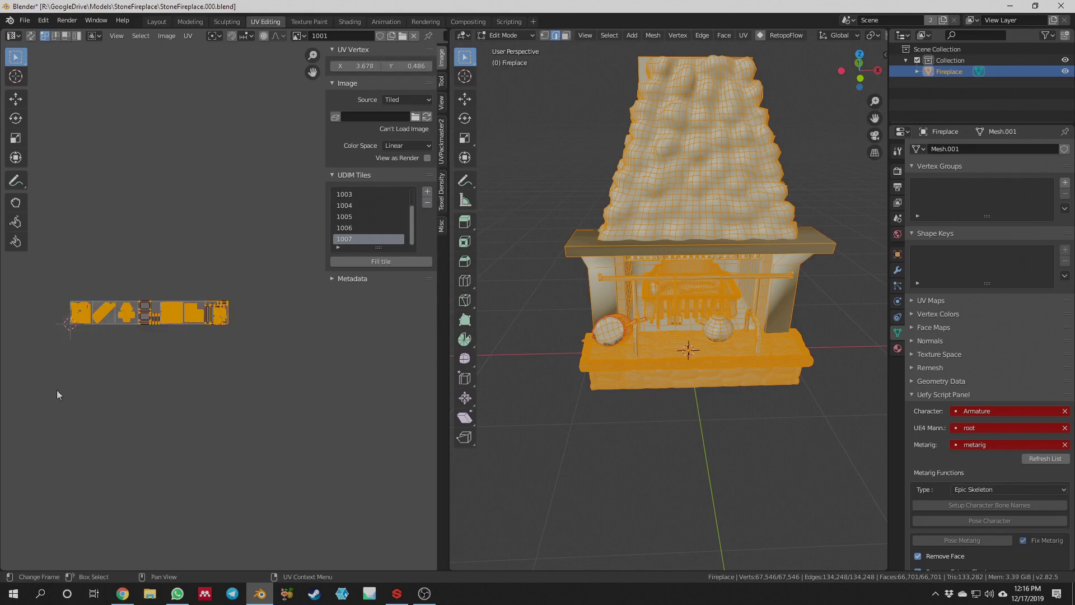
pyautogui.scroll(2, 132, 395)
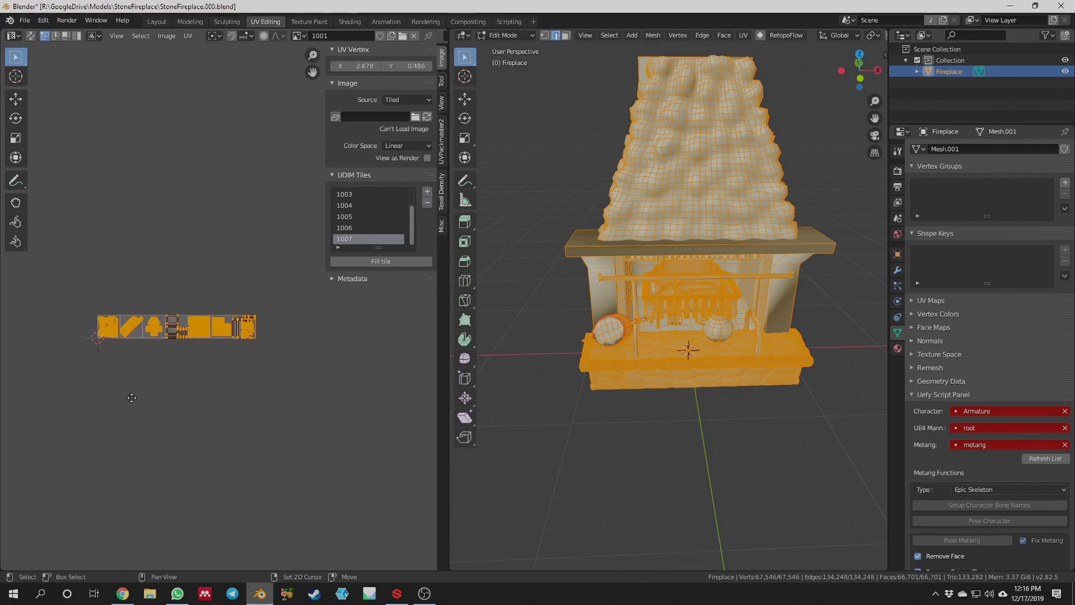
pyautogui.moveTo(134, 398); pyautogui.dragTo(167, 380, button='middle')
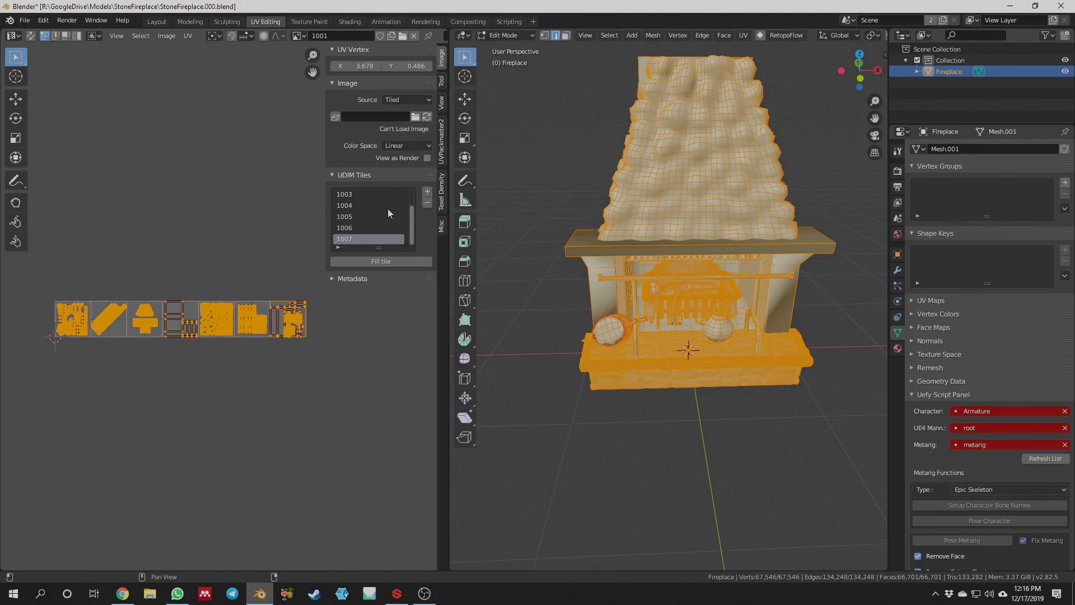
# Go through the UDIM tiles 1001 to 1007 one by one to review the final tile list
pyautogui.scroll(2, 387, 208)
pyautogui.click(355, 197)
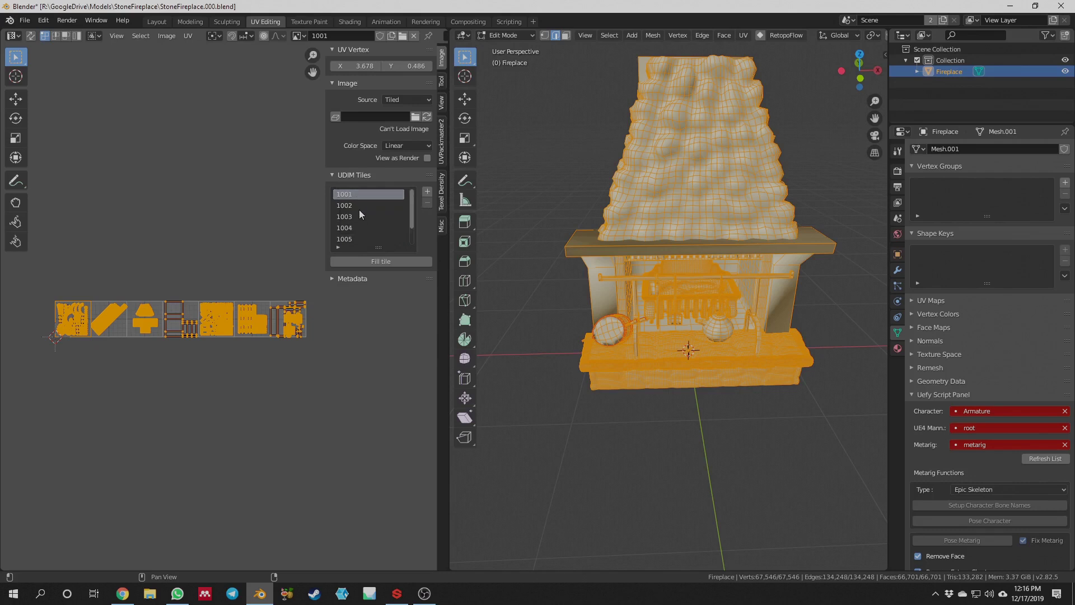
pyautogui.click(366, 211)
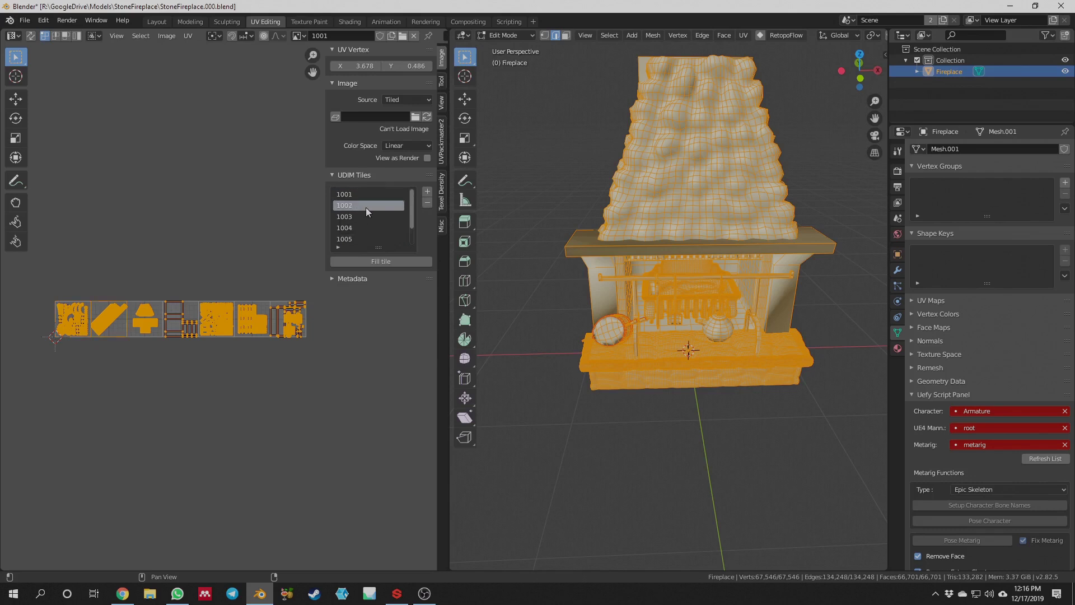
pyautogui.click(361, 219)
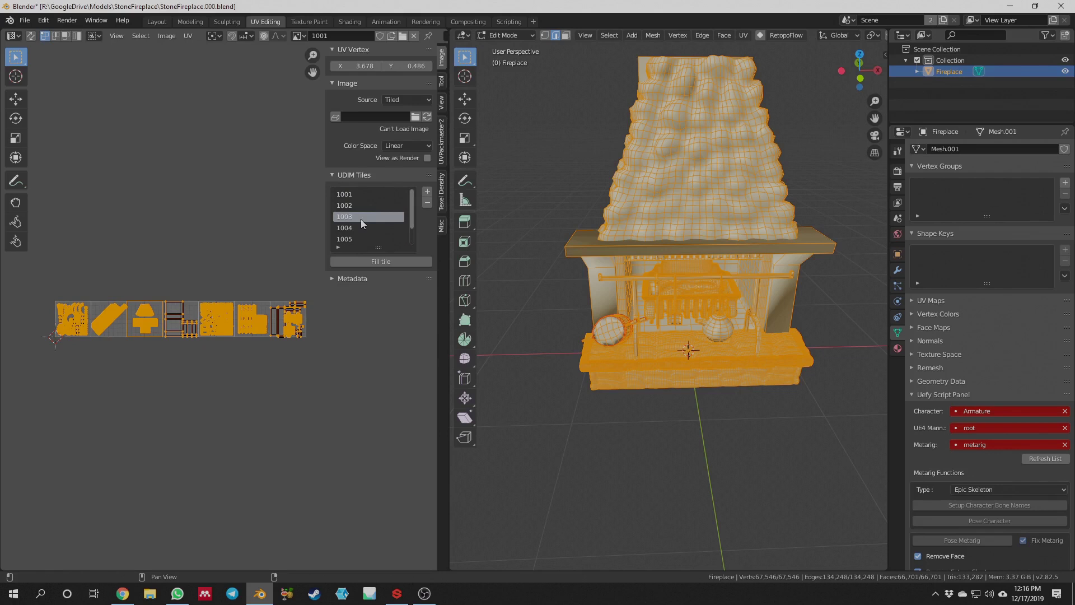
pyautogui.click(356, 227)
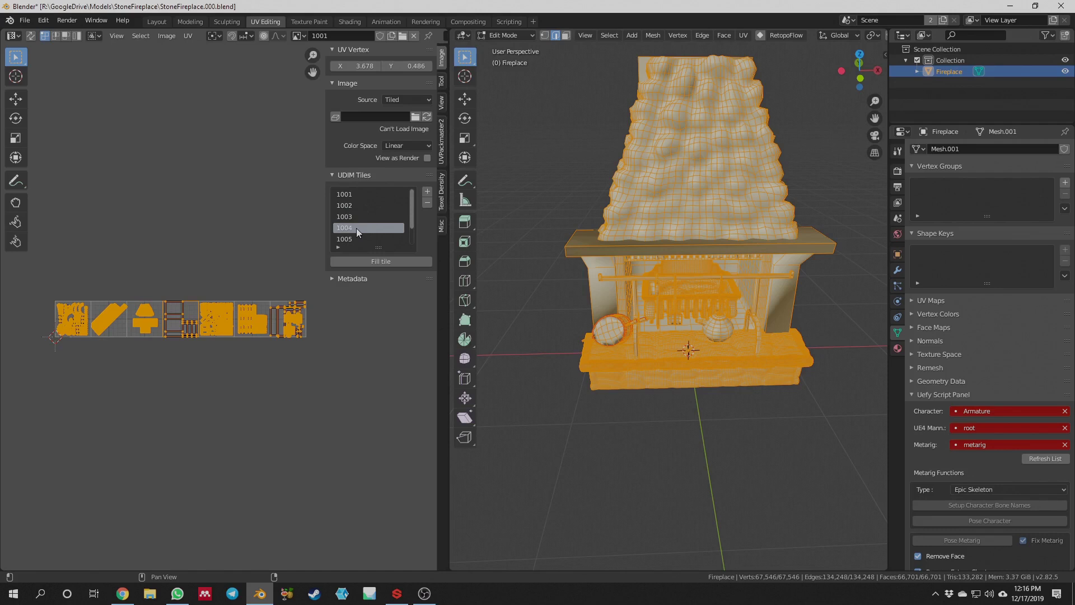
pyautogui.click(355, 239)
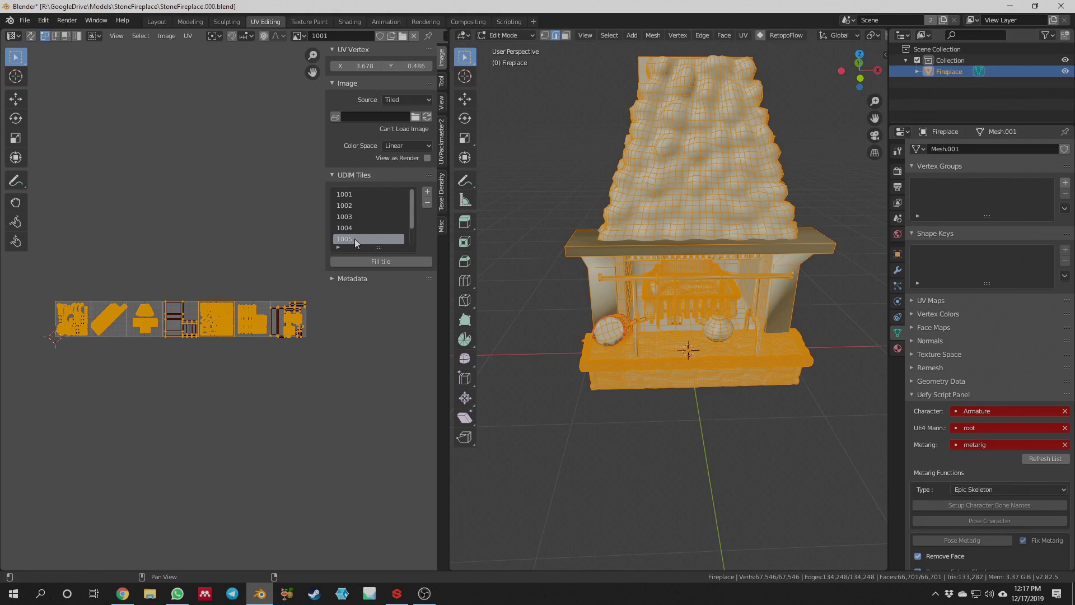
pyautogui.scroll(-1, 355, 239)
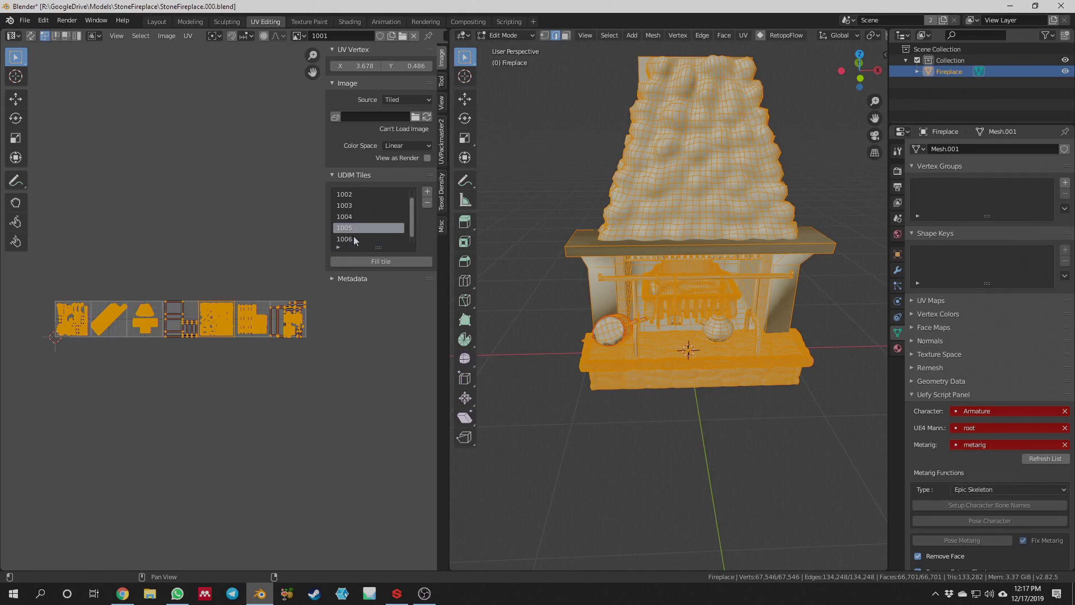
pyautogui.click(353, 240)
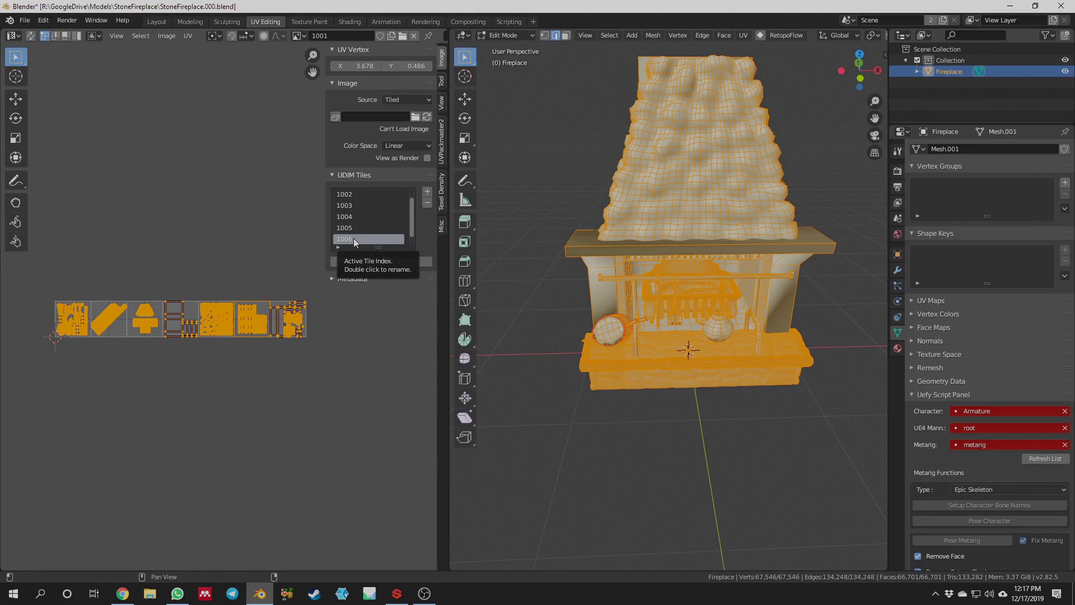
pyautogui.scroll(-1, 354, 237)
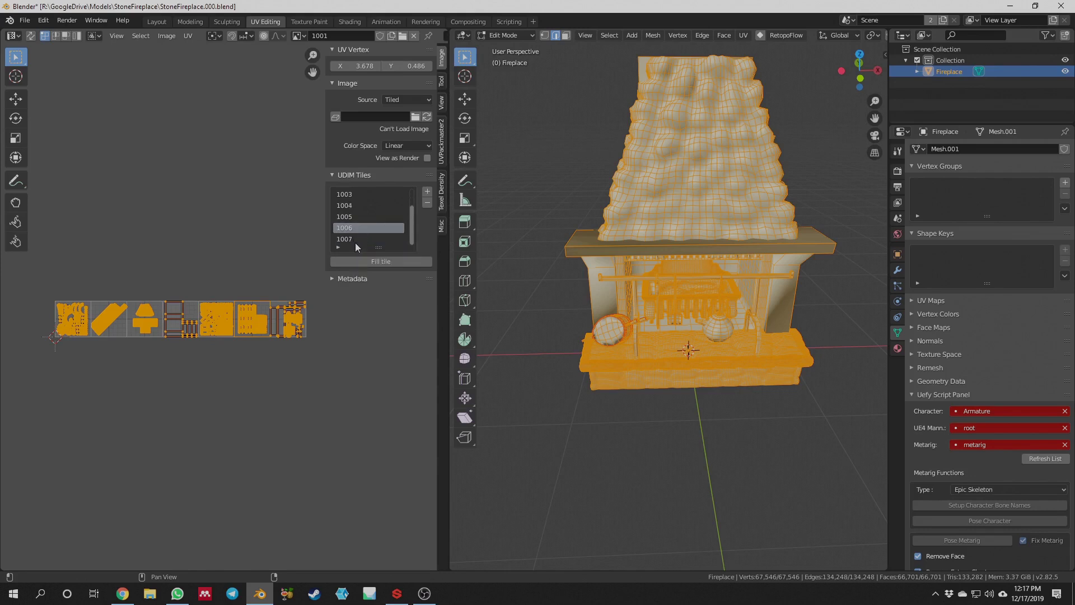
pyautogui.click(355, 241)
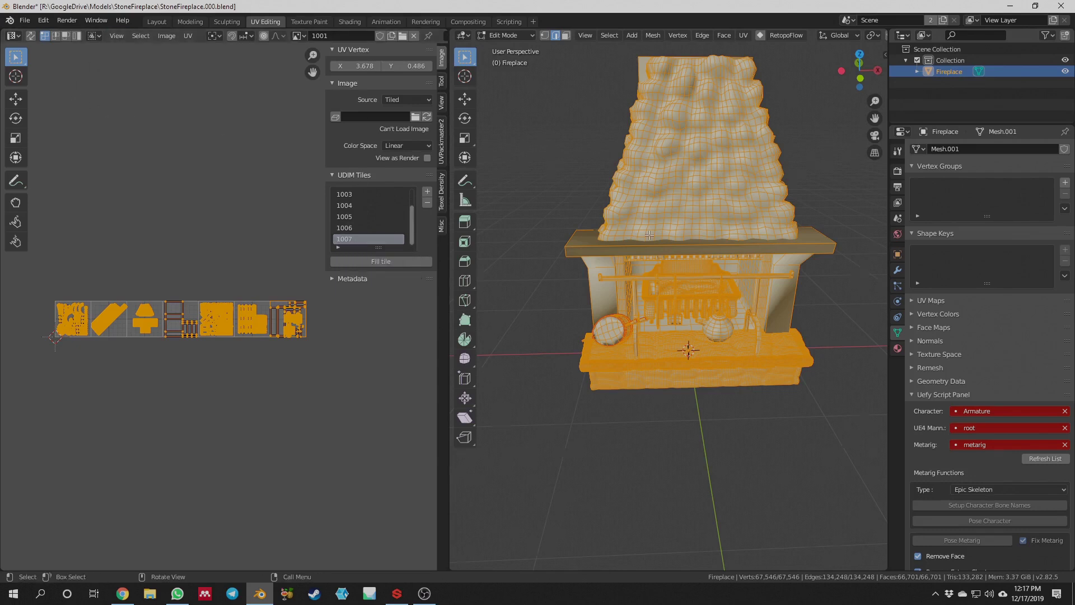
# Switch the fireplace from Edit Mode to Object Mode in preparation for exporting
pyautogui.scroll(-3, 650, 235)
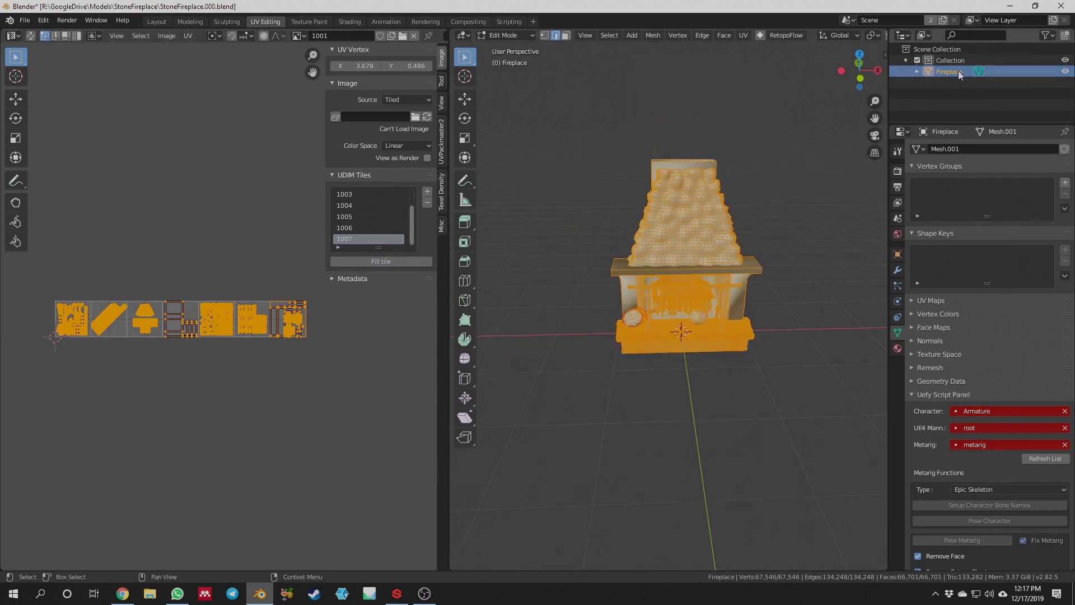
pyautogui.click(24, 20)
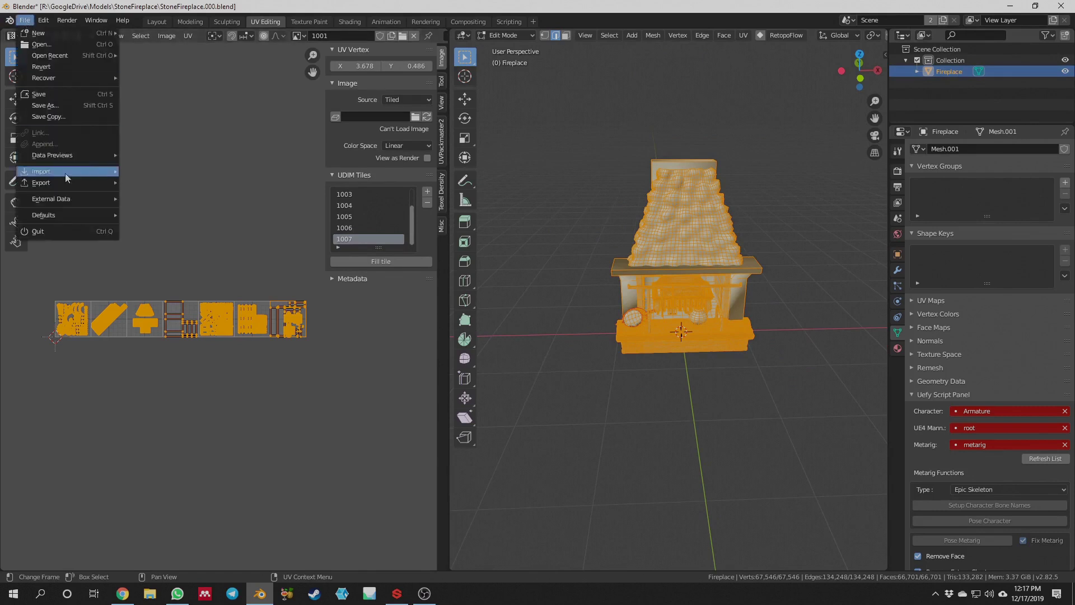
pyautogui.moveTo(61, 183)
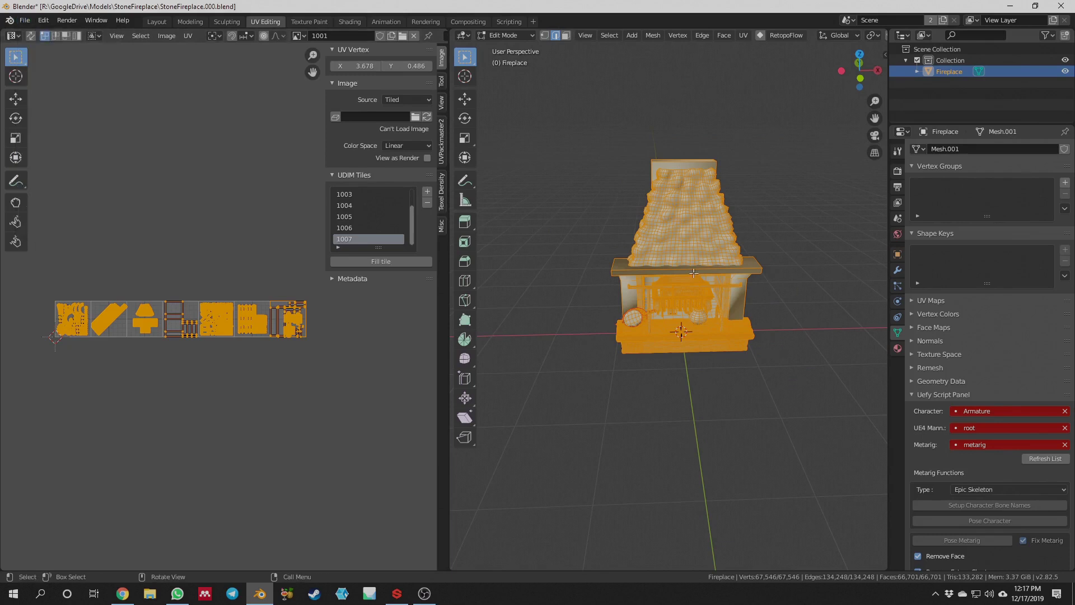
pyautogui.press('Tab')
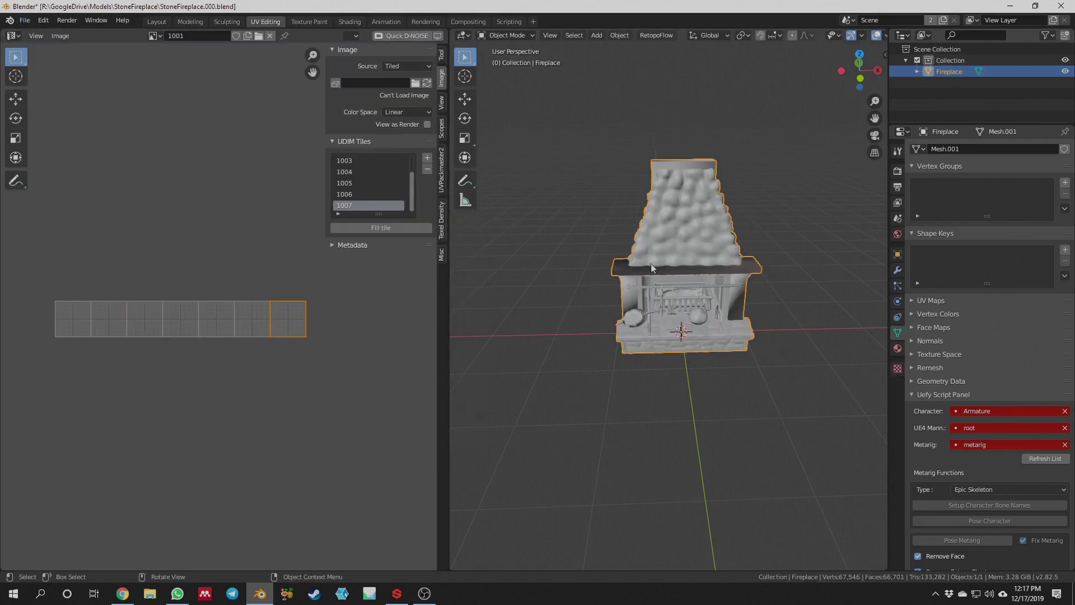
pyautogui.click(22, 21)
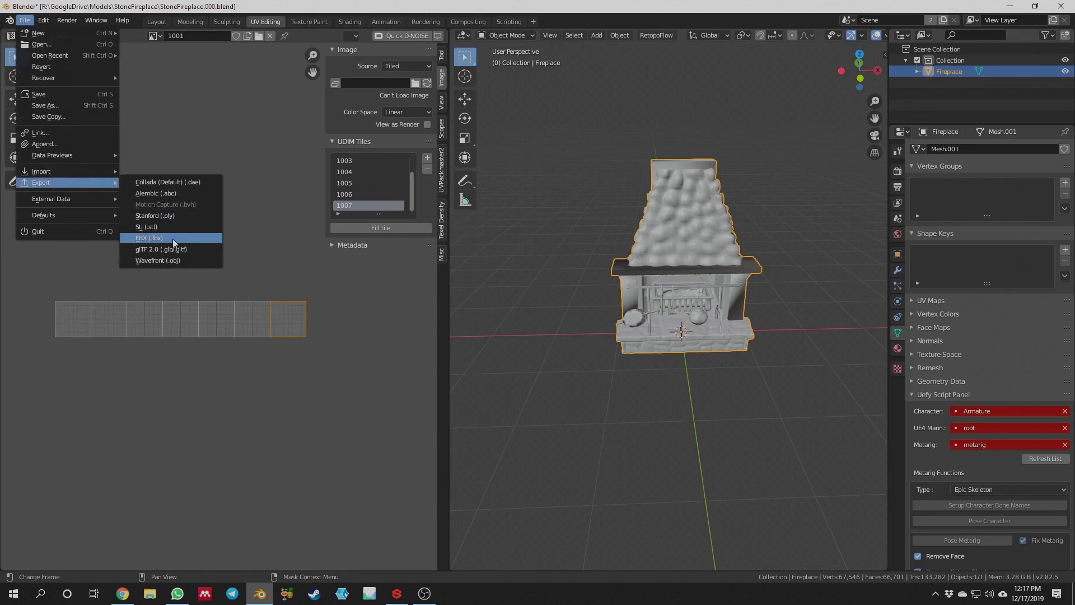
pyautogui.click(172, 239)
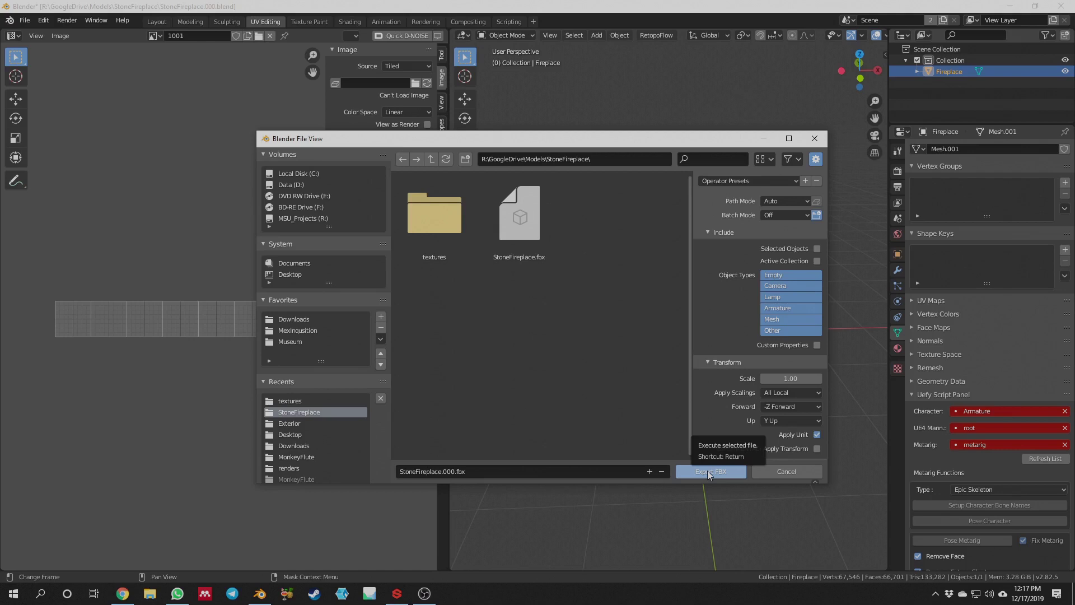
pyautogui.click(522, 233)
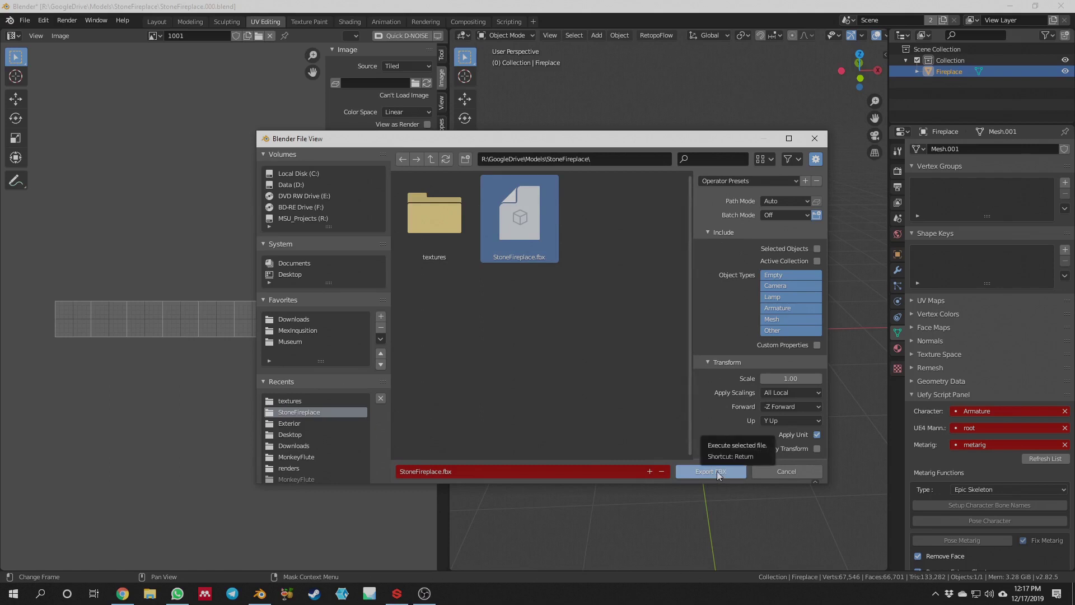
pyautogui.click(814, 138)
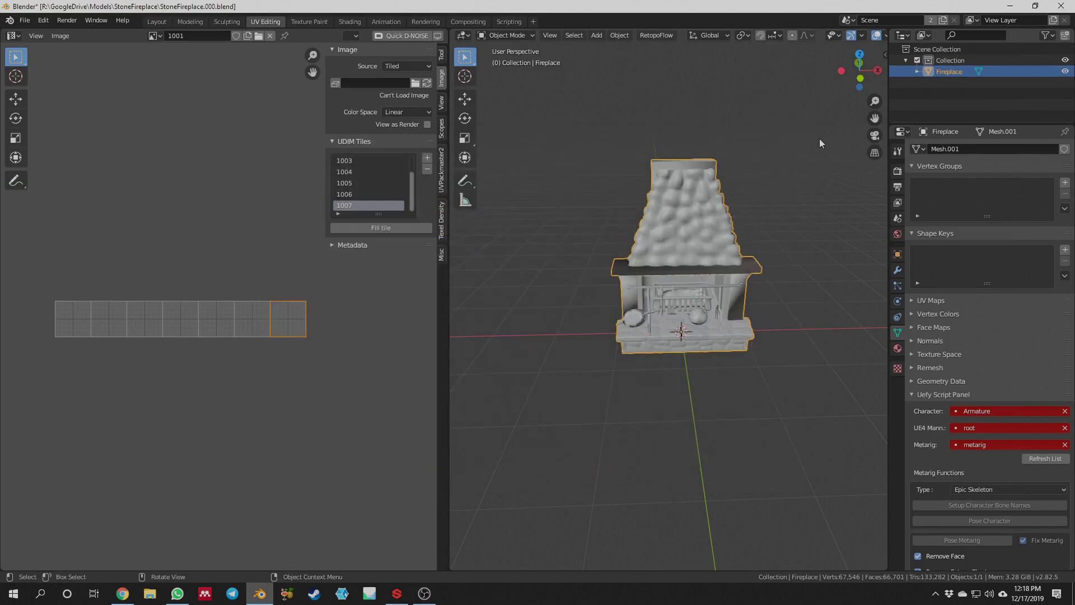
# Export the fireplace as FBX, overwriting the existing StoneFireplace.fbx in the StoneFireplace folder
pyautogui.click(24, 20)
pyautogui.moveTo(75, 182)
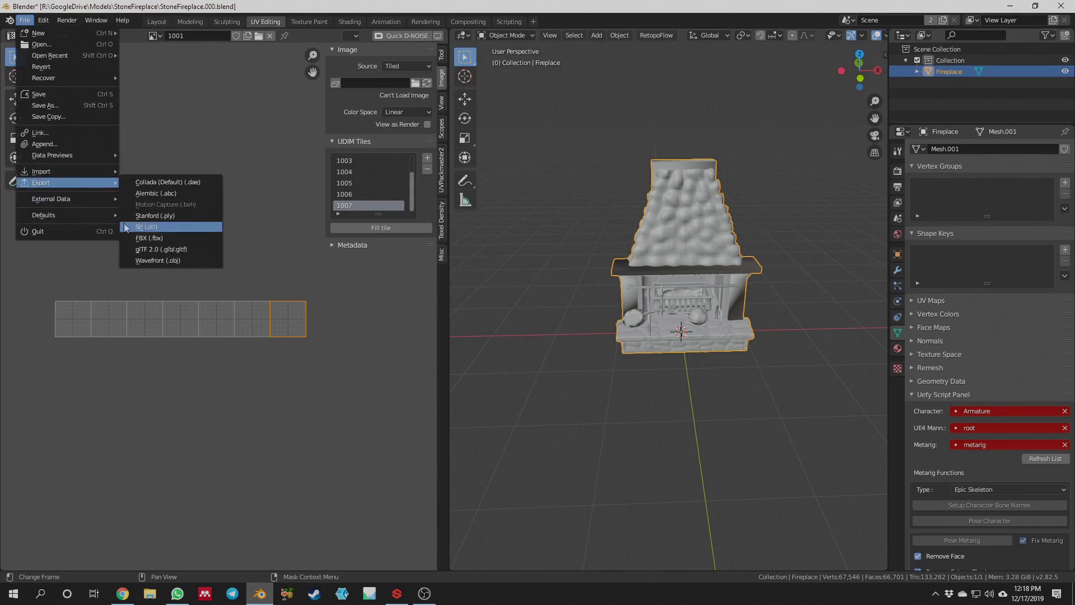
pyautogui.click(159, 240)
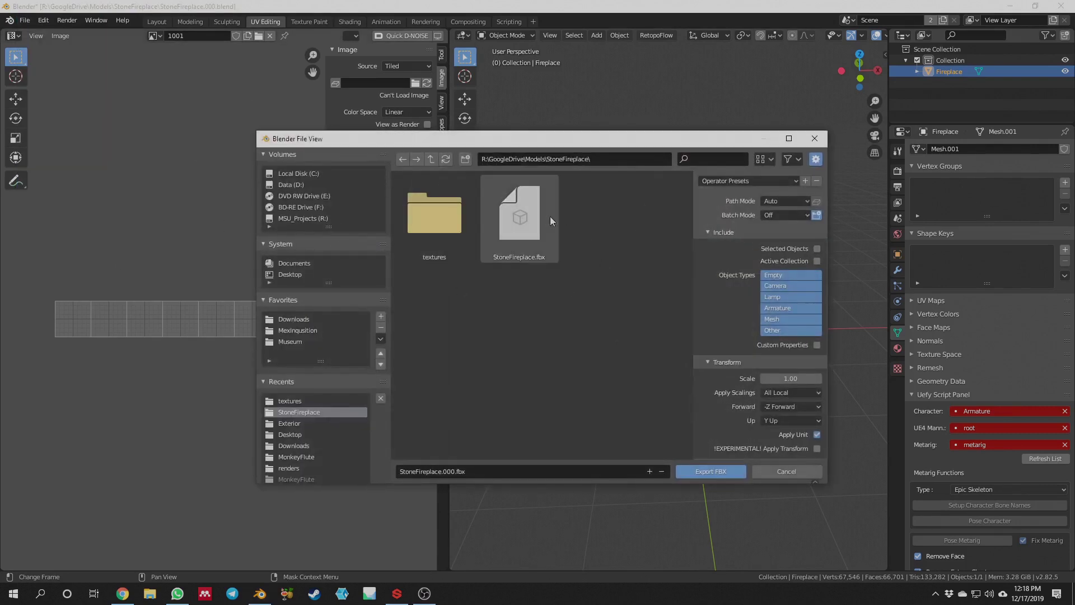
pyautogui.click(510, 228)
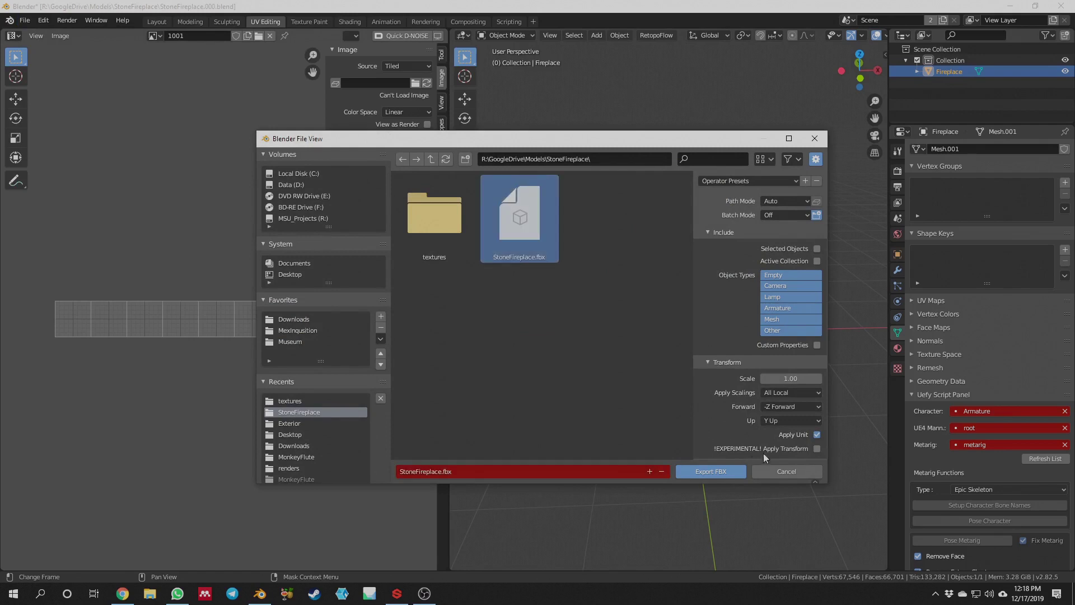
pyautogui.click(716, 472)
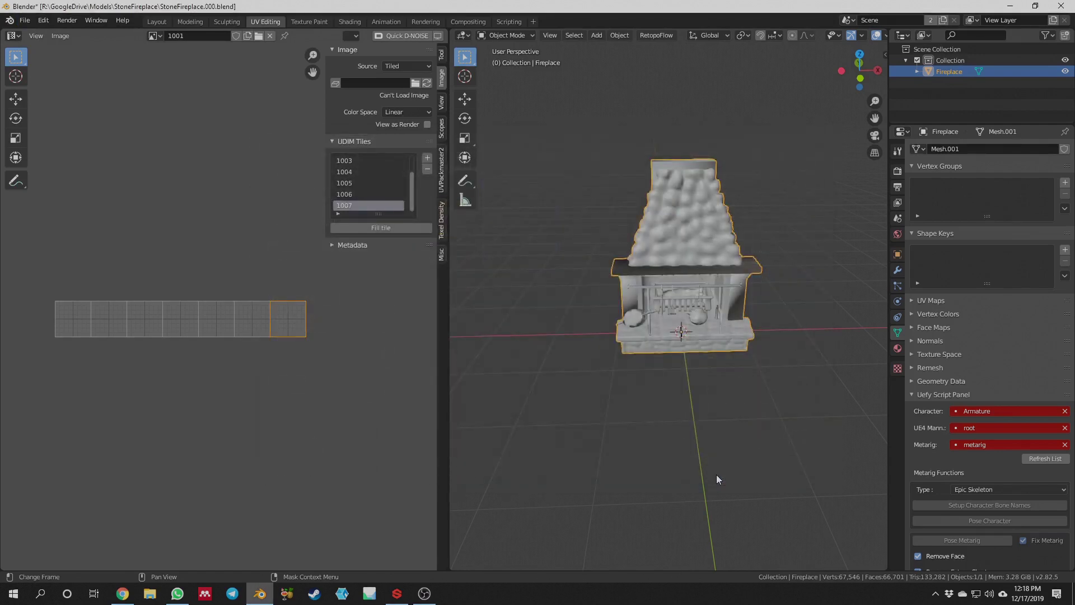
# Export the fireplace as FBX over StoneFireplace.fbx, limited to selected objects and the Mesh object type
pyautogui.click(25, 23)
pyautogui.moveTo(59, 172)
pyautogui.moveTo(62, 185)
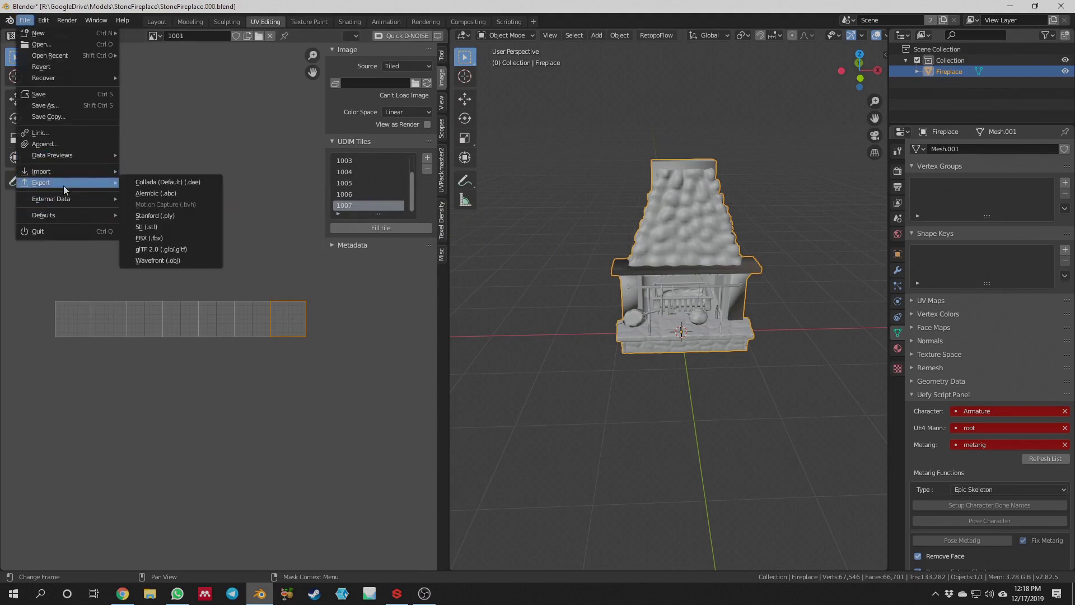
pyautogui.click(158, 234)
pyautogui.click(790, 318)
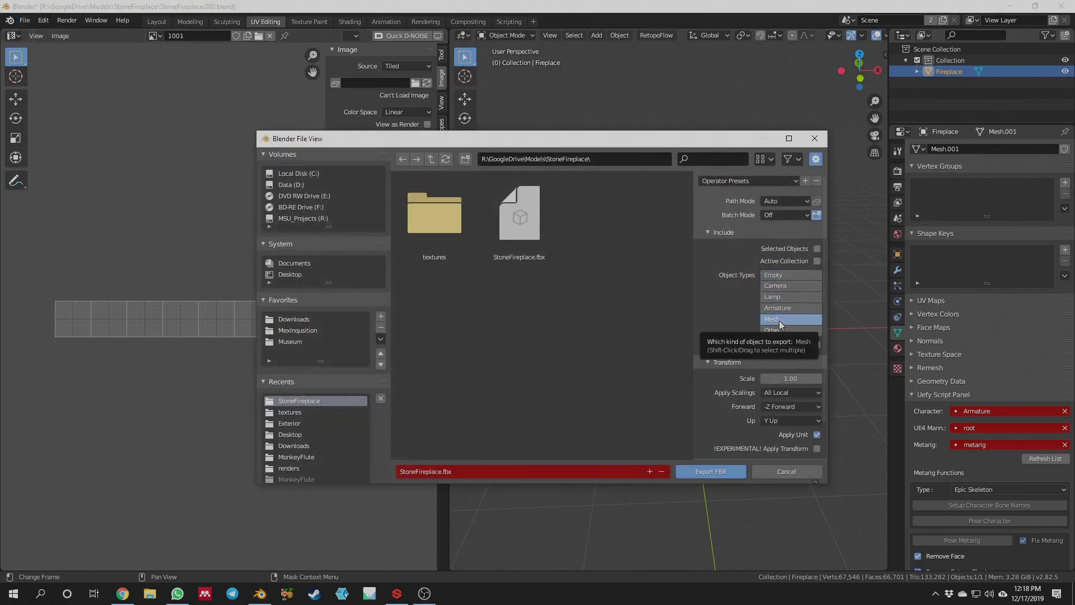
pyautogui.click(816, 249)
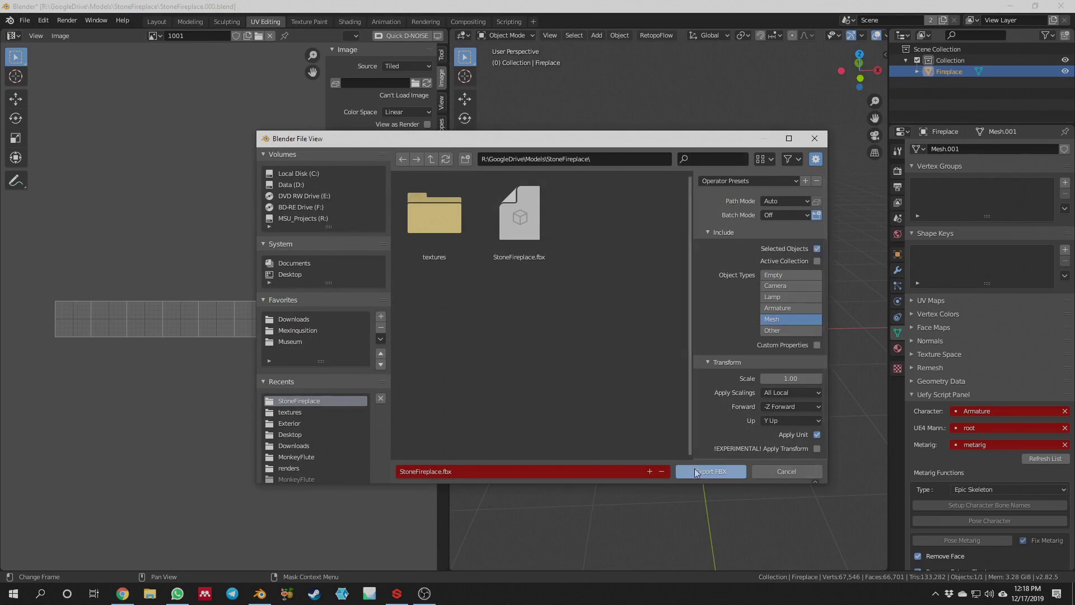
pyautogui.click(528, 246)
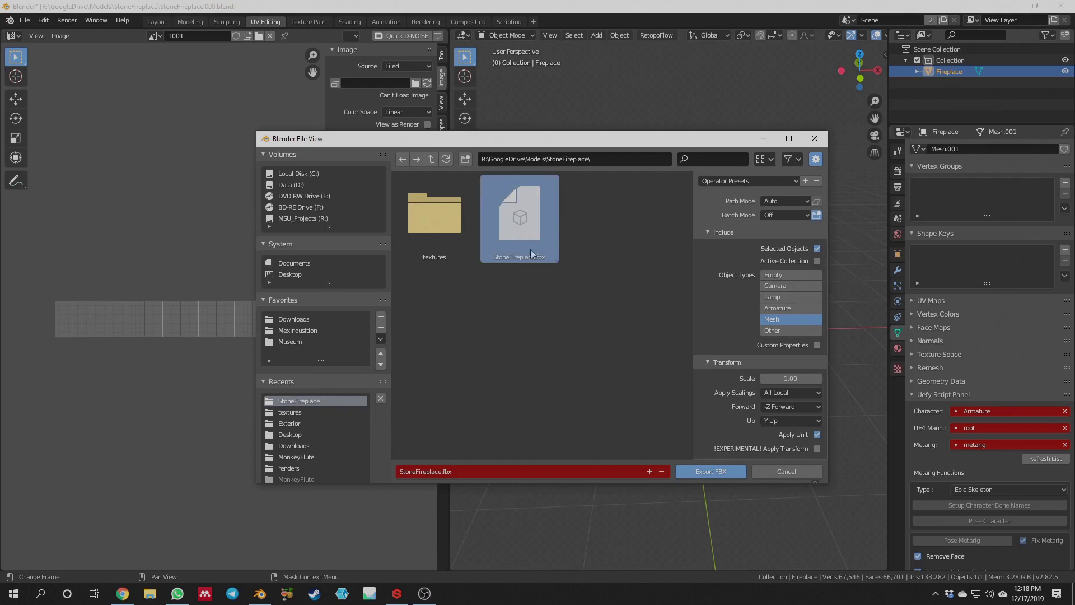
pyautogui.click(727, 470)
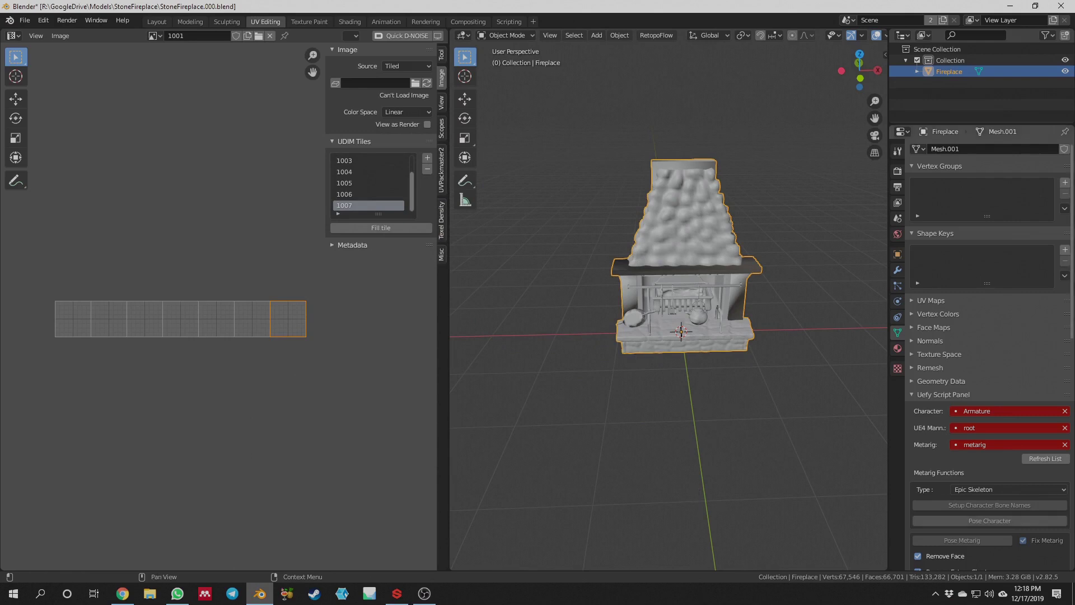
# Switch to the Substance launcher and try to launch Substance Painter
pyautogui.hotkey('alt', 'Tab')
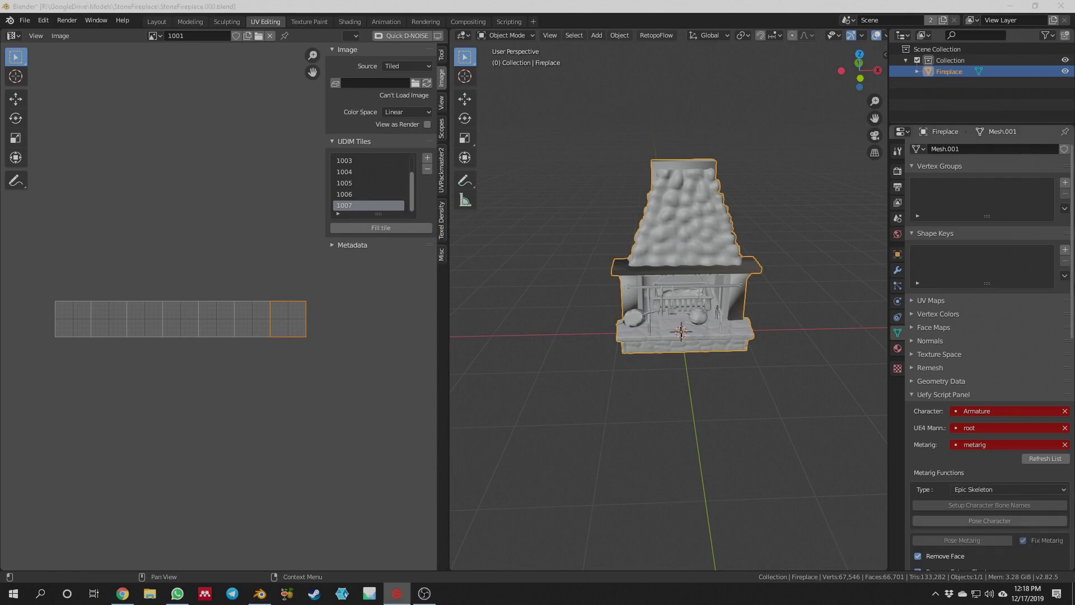
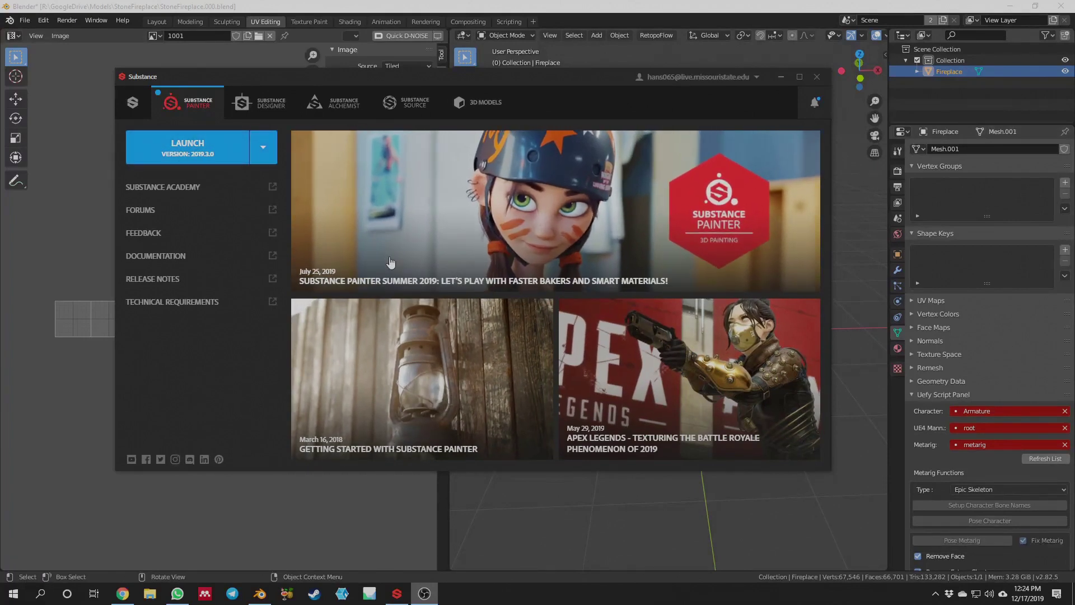
pyautogui.click(187, 148)
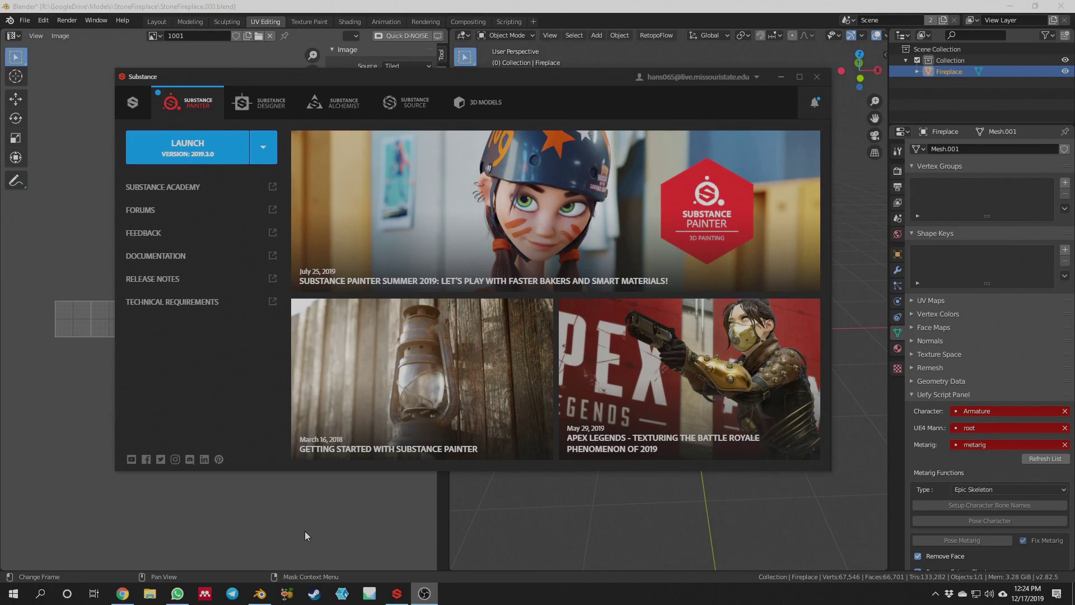
# View the YouTube channel page with its uploaded videos in Chrome, and minimize the browser
pyautogui.moveTo(124, 598)
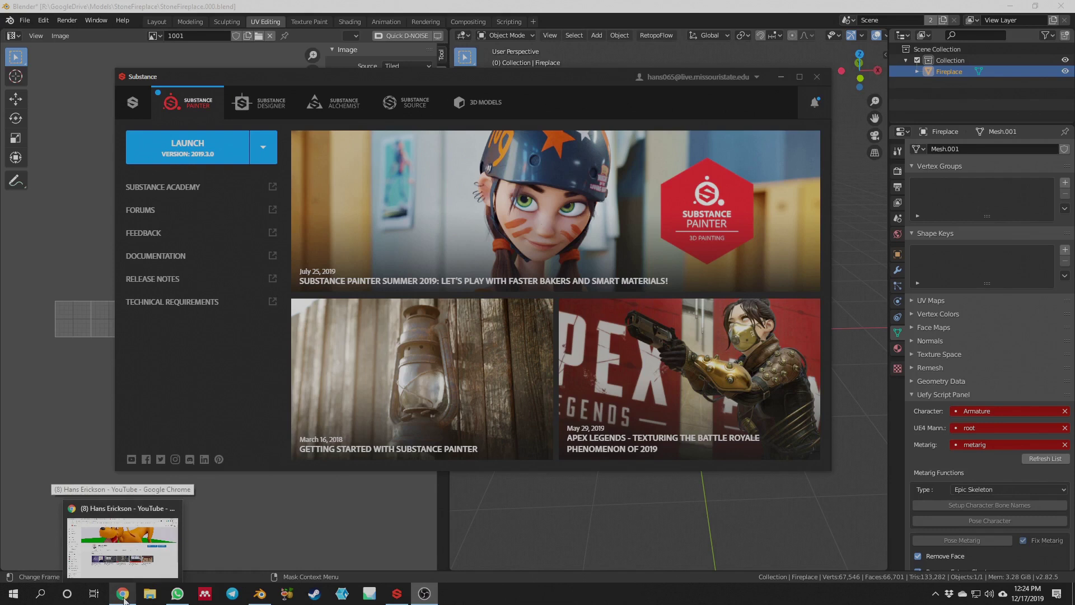
pyautogui.click(124, 597)
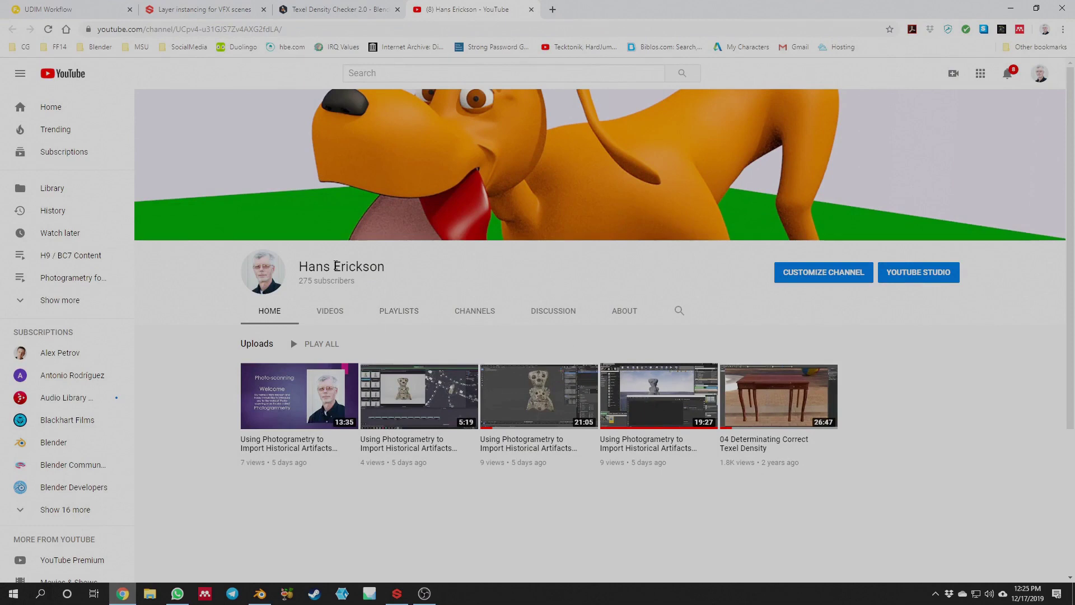
pyautogui.moveTo(654, 392)
pyautogui.click(1010, 9)
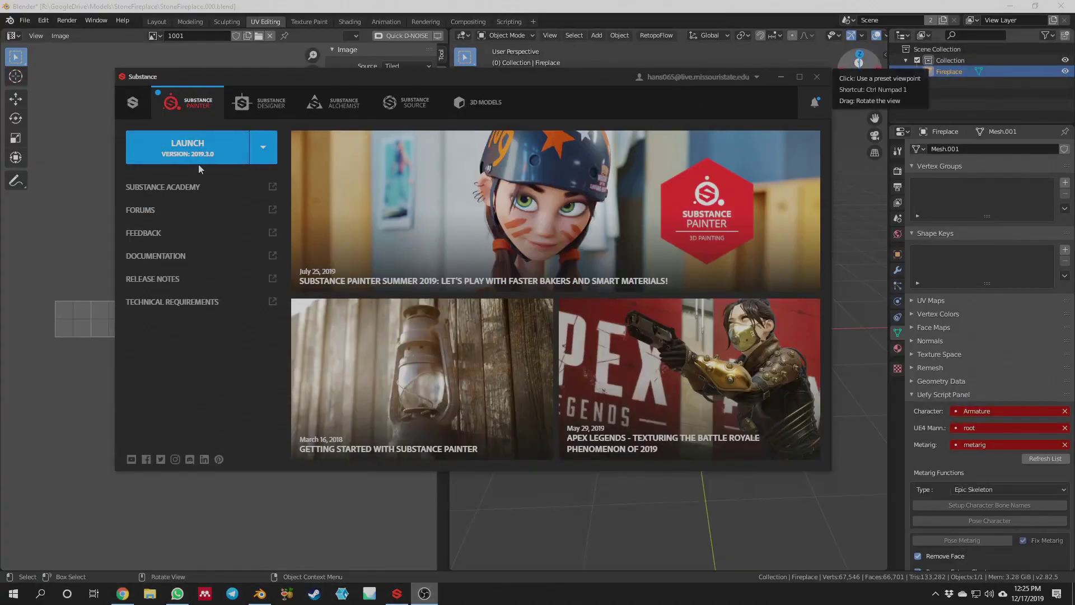
# Launch Substance Painter 2019.3.0, minimize the launcher and bring the Painter window to the front
pyautogui.click(196, 151)
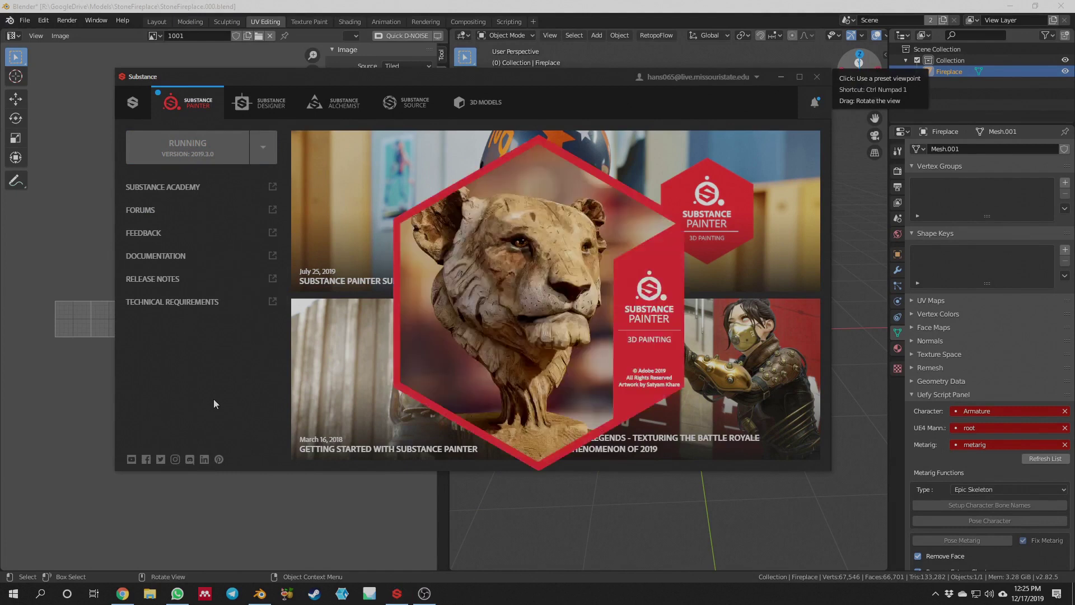
pyautogui.click(781, 78)
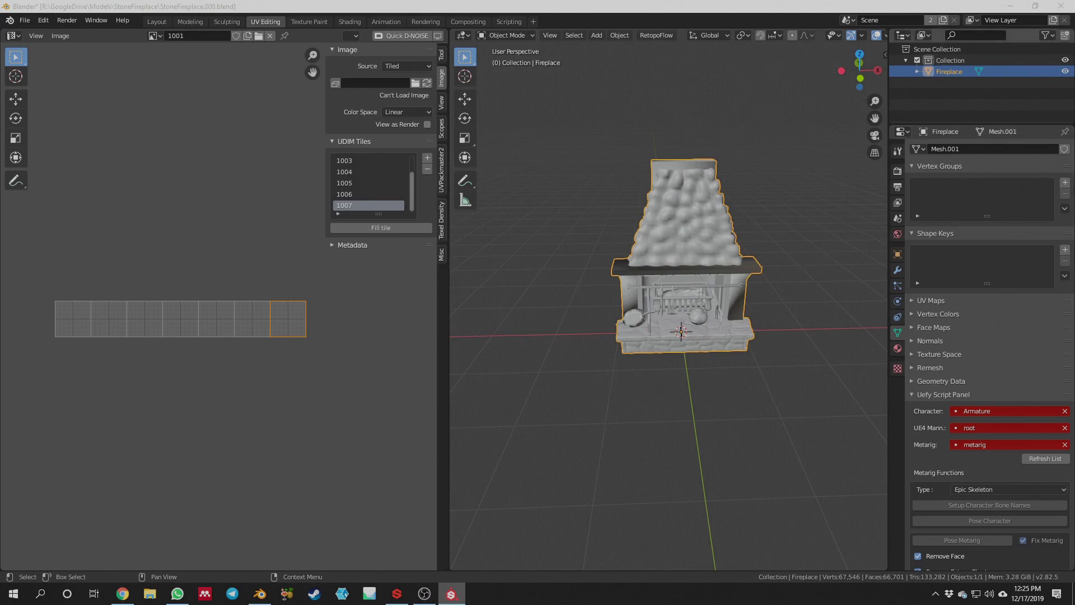
pyautogui.click(452, 592)
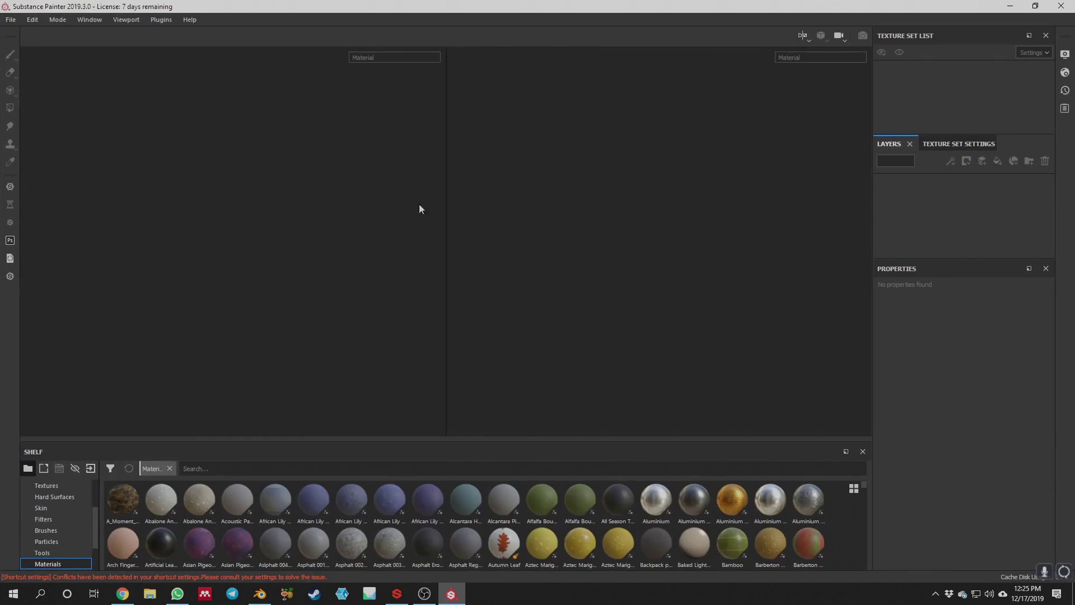
# Create a new project from StoneFireplace.fbx with the EA_MetalRoughPBR template, 2048 resolution and a texture set per UDIM tile
pyautogui.click(12, 21)
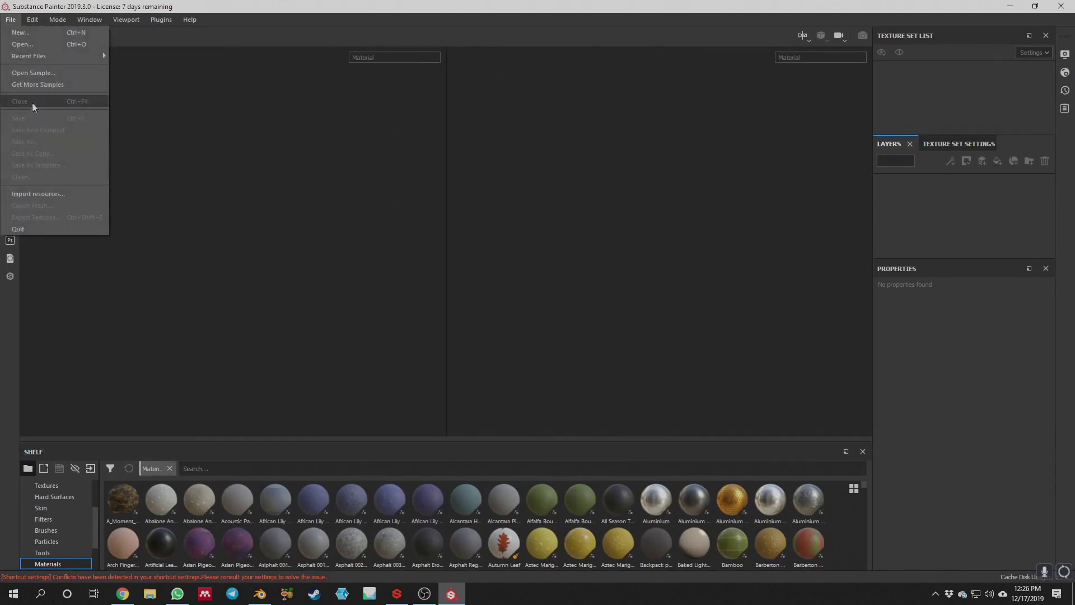
pyautogui.click(36, 35)
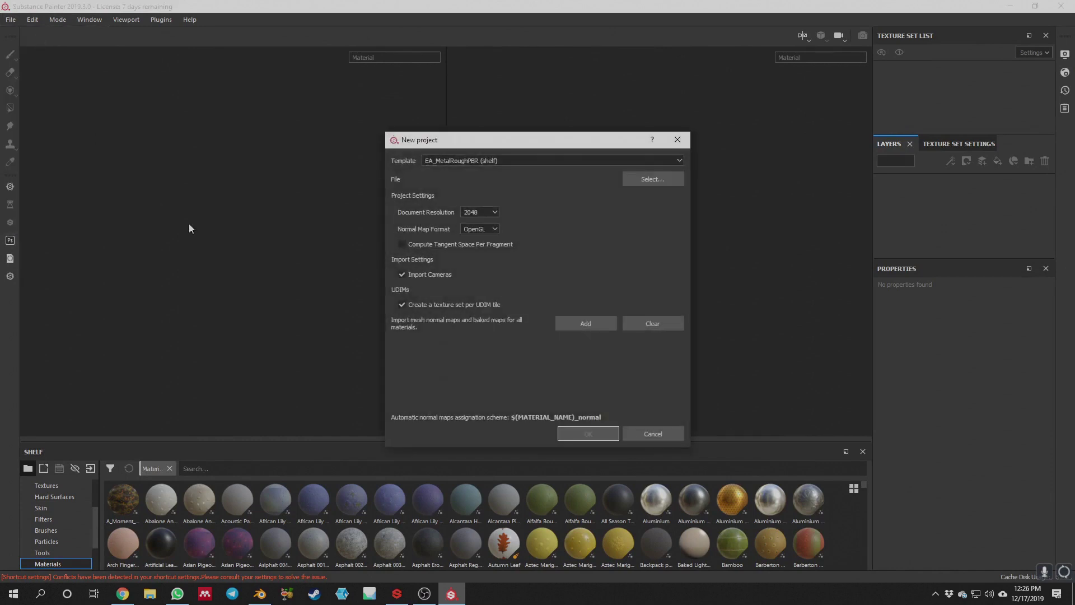
pyautogui.click(532, 161)
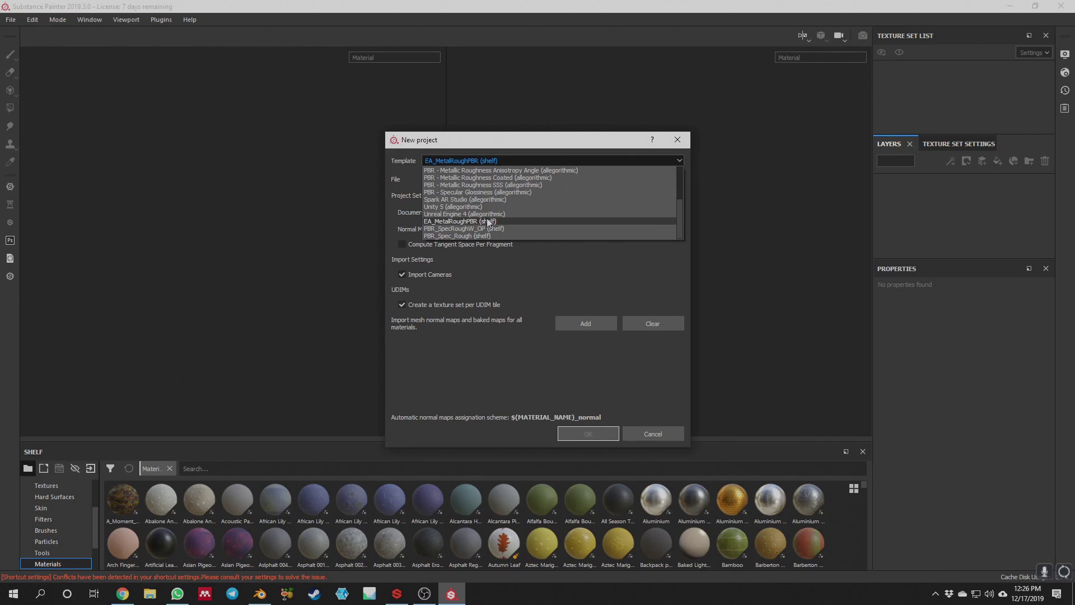
pyautogui.click(488, 222)
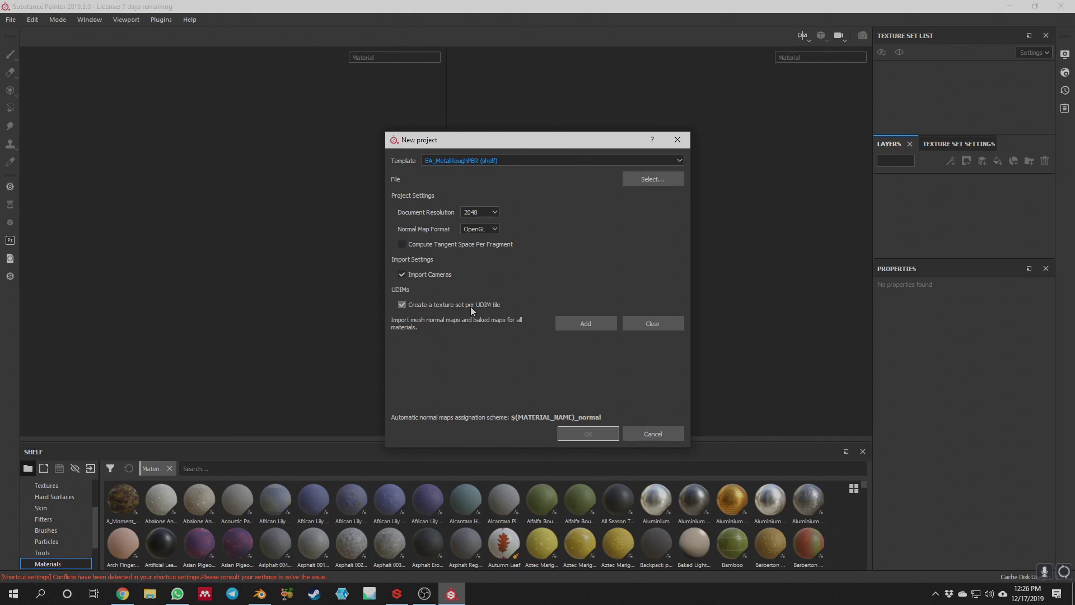
pyautogui.click(671, 181)
pyautogui.click(608, 244)
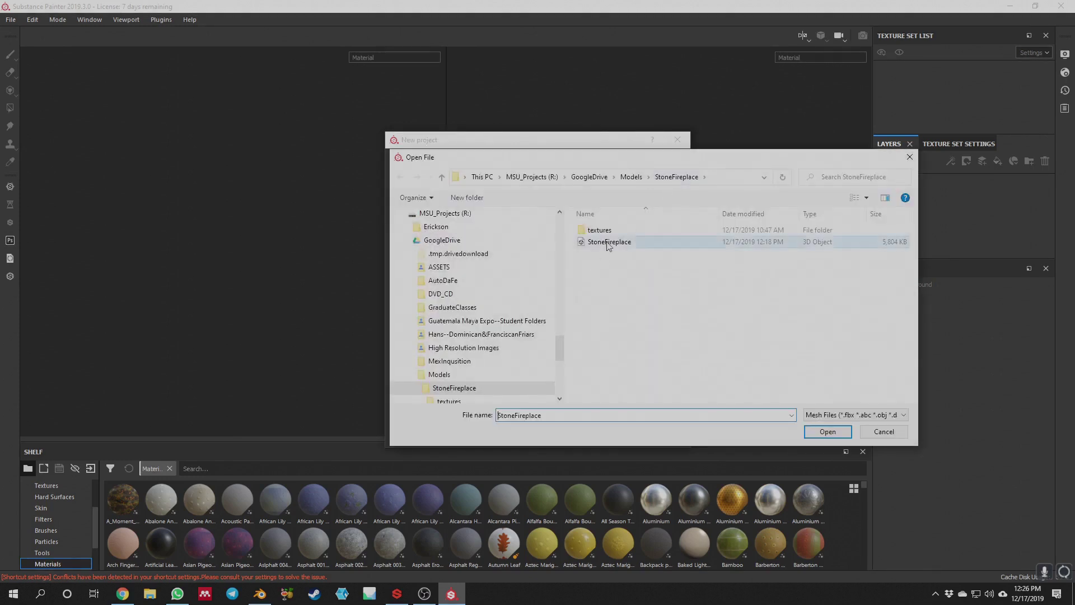
pyautogui.click(829, 433)
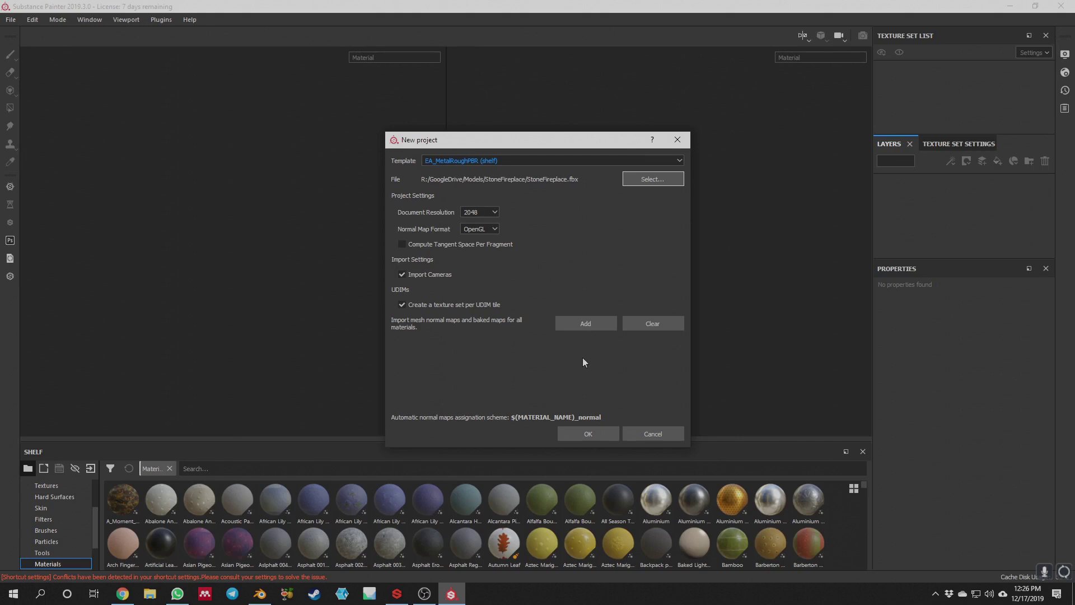
pyautogui.click(593, 434)
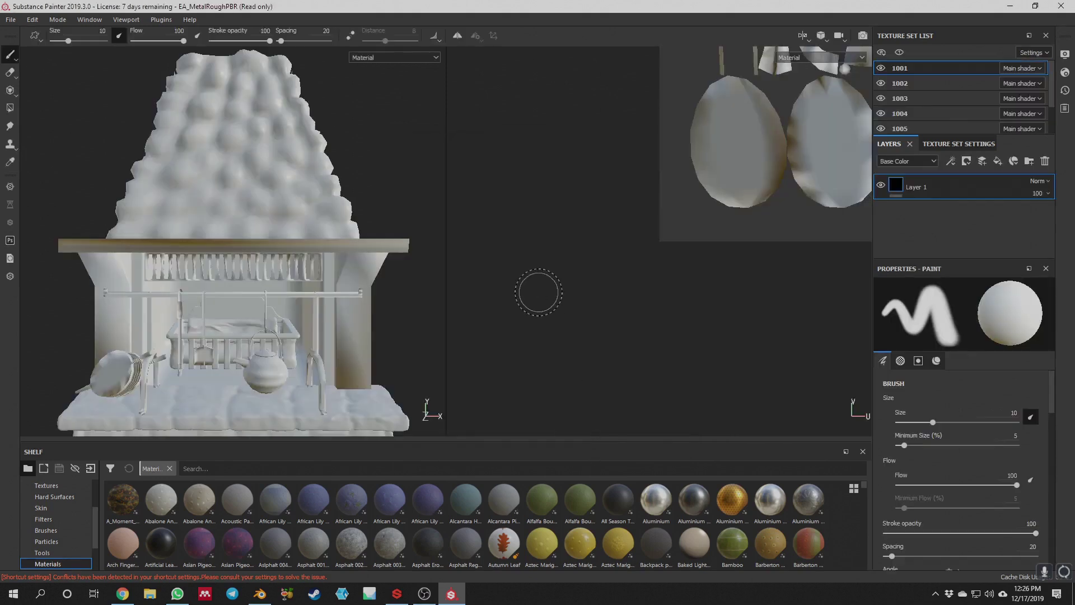
# Frame the whole fireplace and its UV layout, and examine the UV islands of texture sets 1002 and 1003
pyautogui.scroll(-5, 247, 271)
pyautogui.scroll(2, 375, 213)
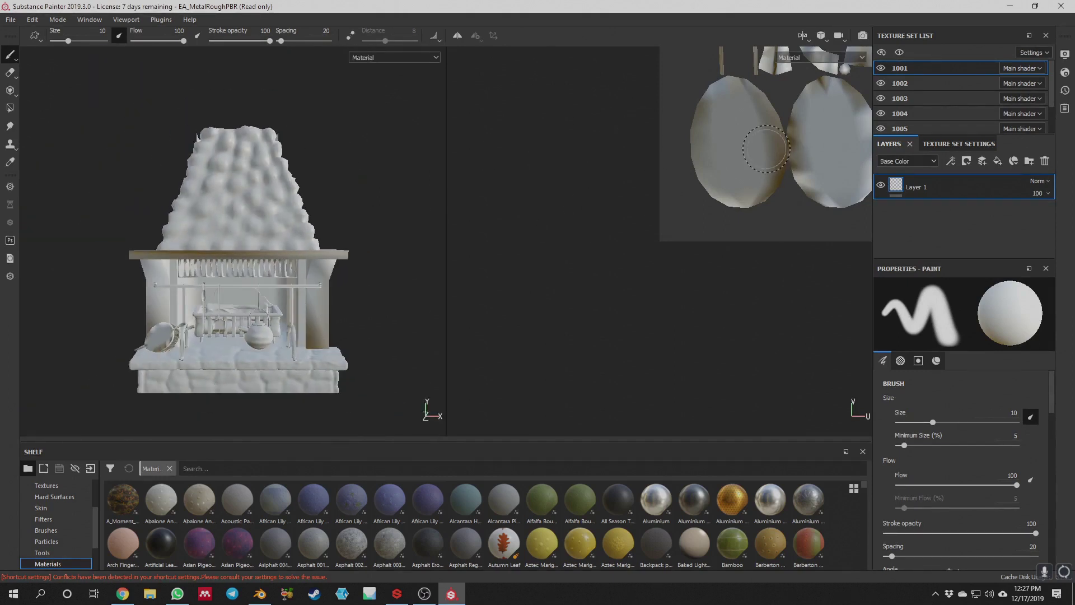
pyautogui.moveTo(765, 148); pyautogui.dragTo(575, 331, button='middle')
pyautogui.scroll(-3, 575, 330)
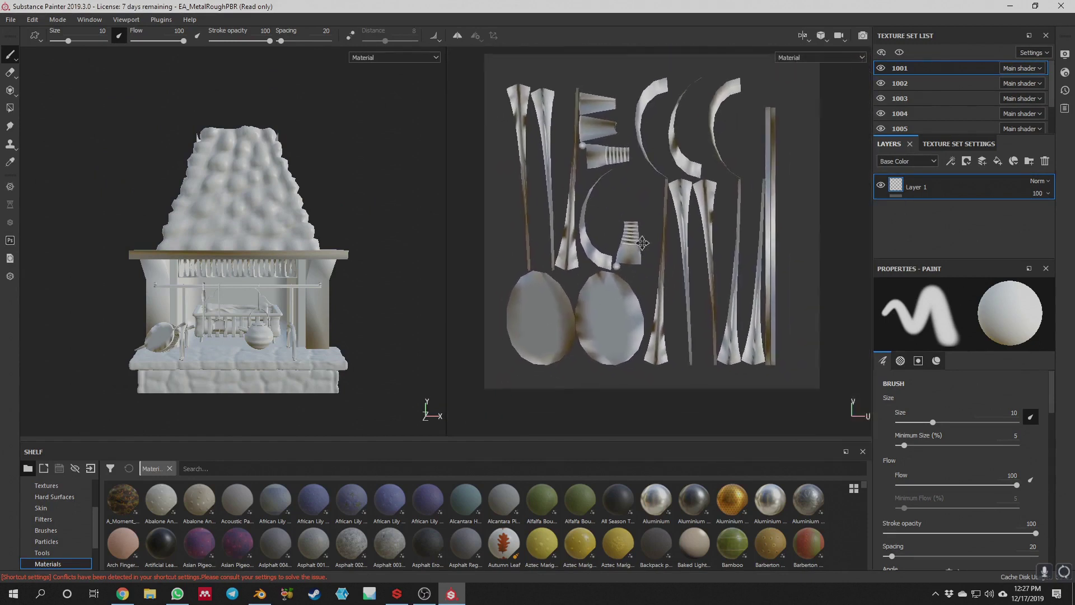
pyautogui.click(916, 83)
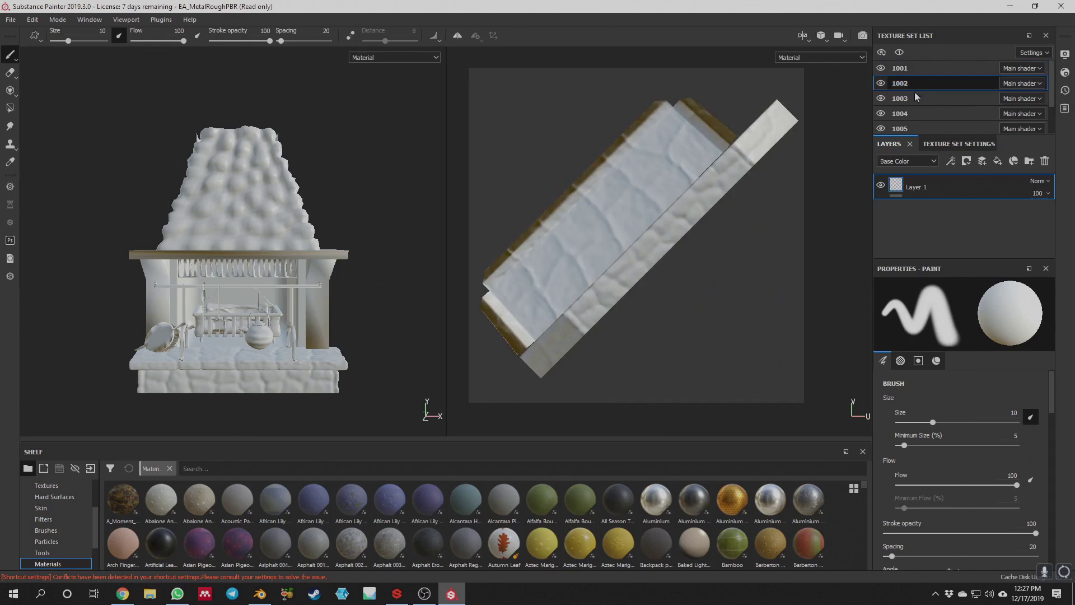
pyautogui.click(912, 99)
# Set the size of texture set 1001 to 1024 in its texture set settings
pyautogui.click(927, 63)
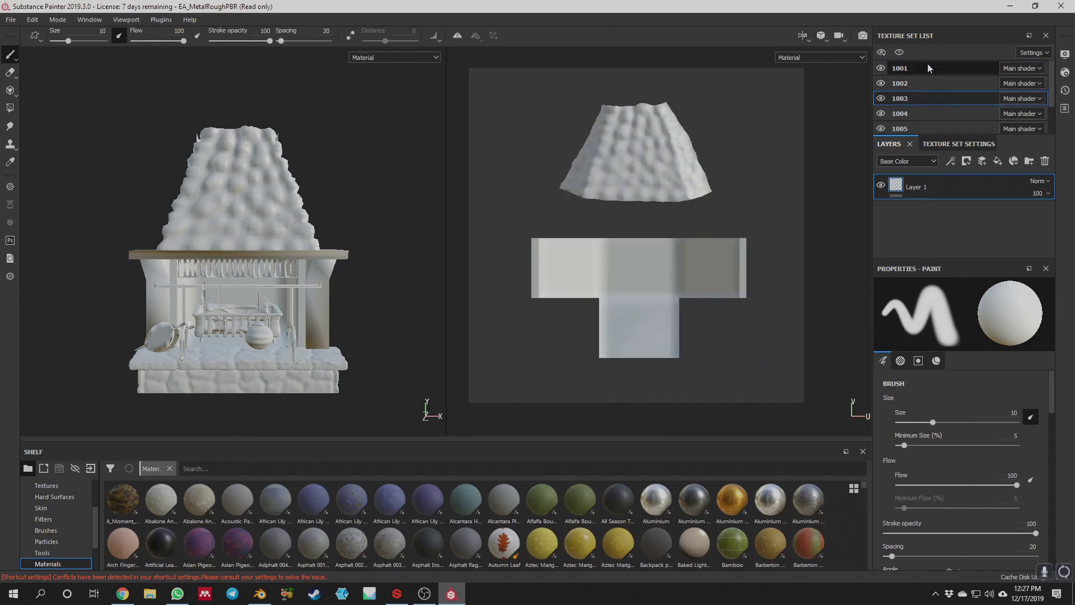
pyautogui.click(972, 145)
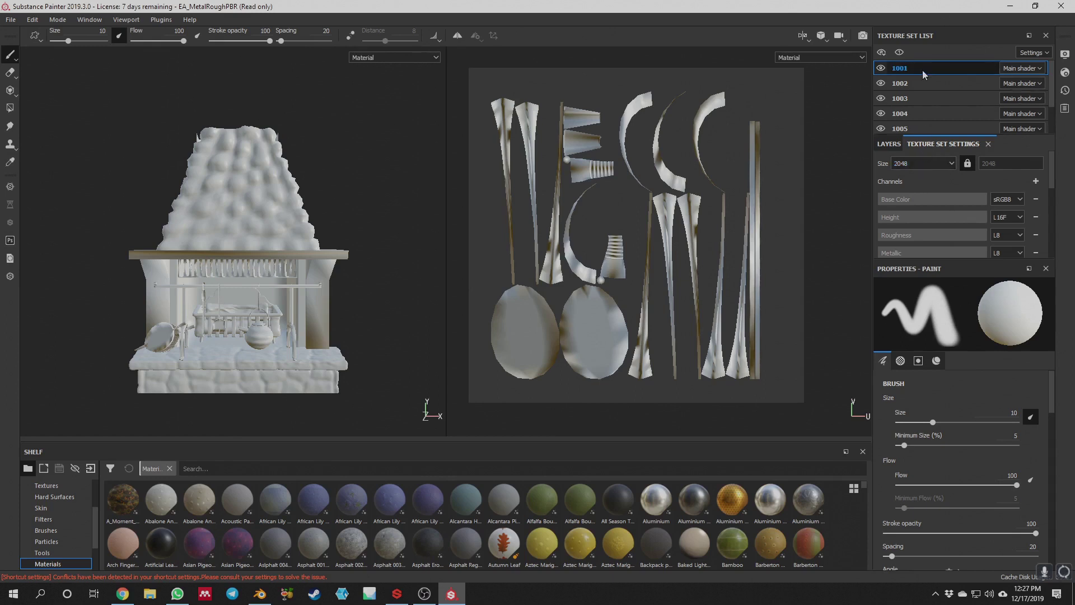
pyautogui.click(921, 163)
pyautogui.click(914, 195)
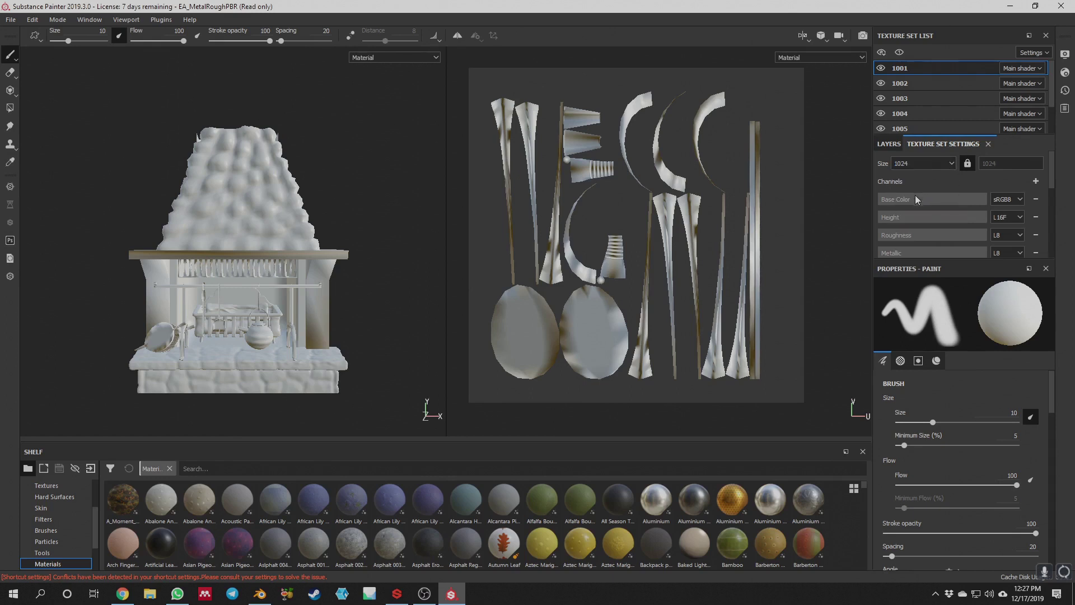
# Check texture set 1002's size and set the size of texture set 1003 to 4096
pyautogui.click(908, 83)
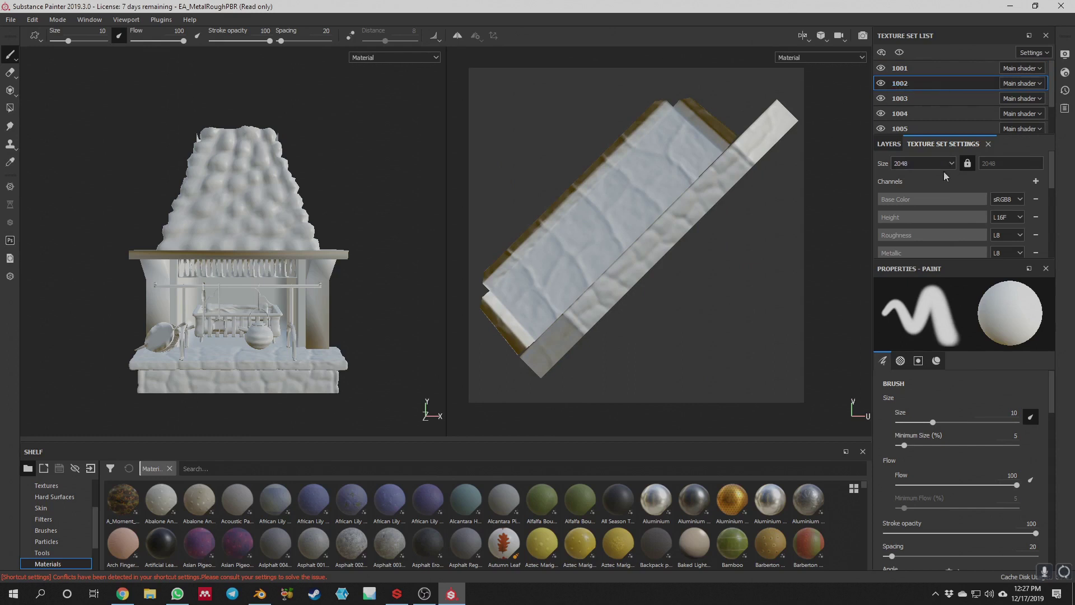
pyautogui.click(908, 100)
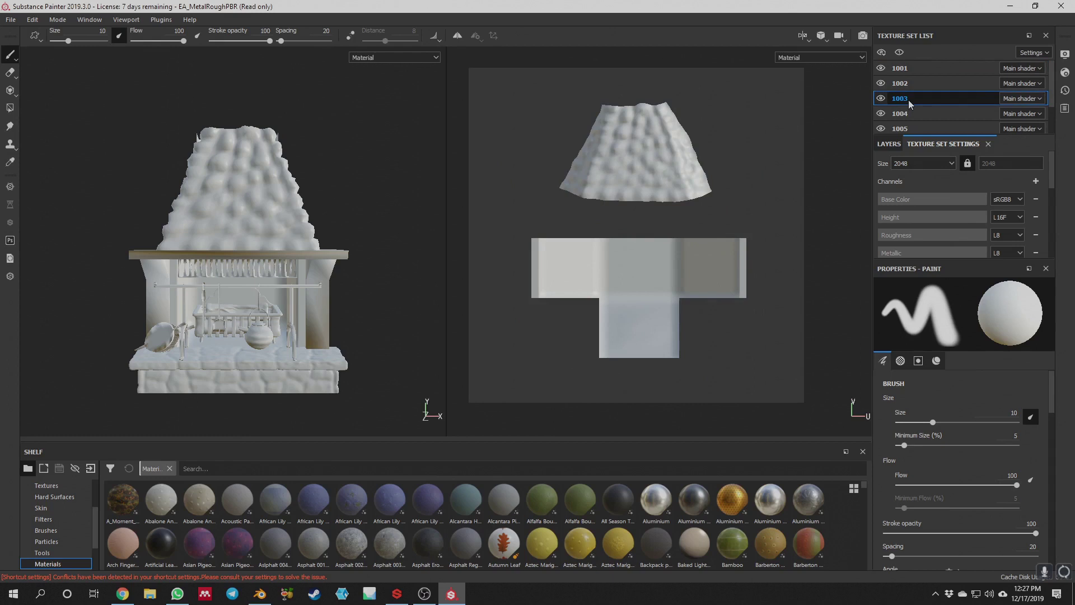
pyautogui.click(929, 163)
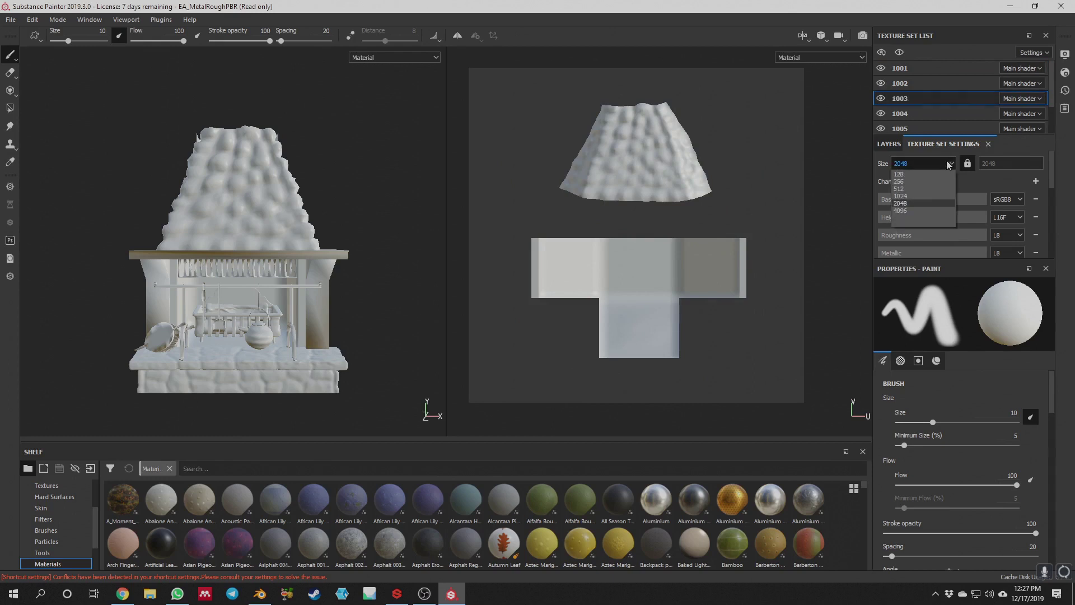
pyautogui.click(909, 210)
# Check texture set 1004's size and set the size of texture set 1005 to 4096
pyautogui.click(924, 115)
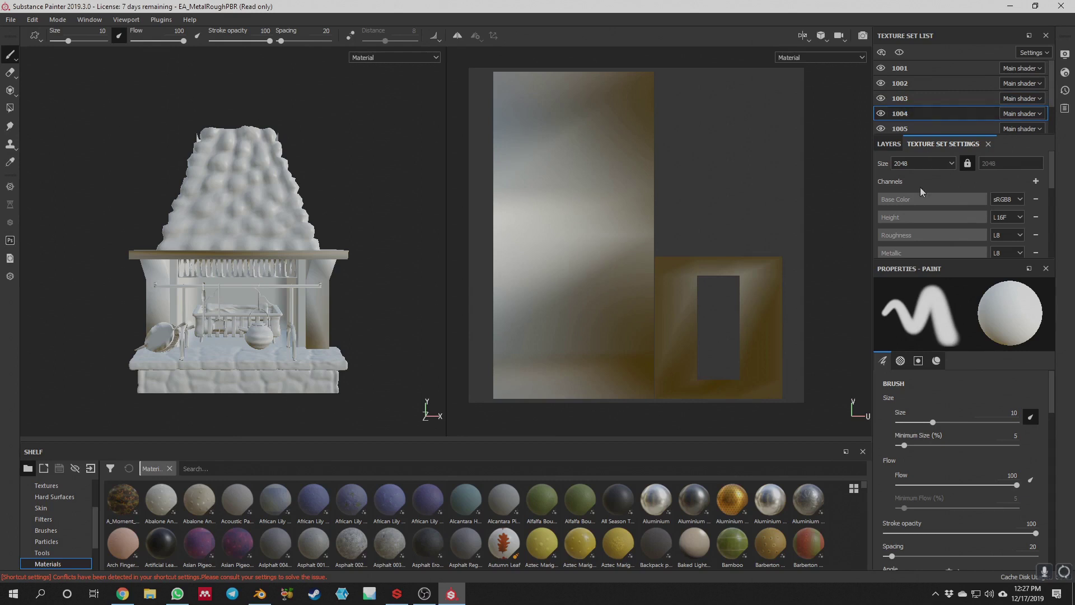
pyautogui.click(899, 129)
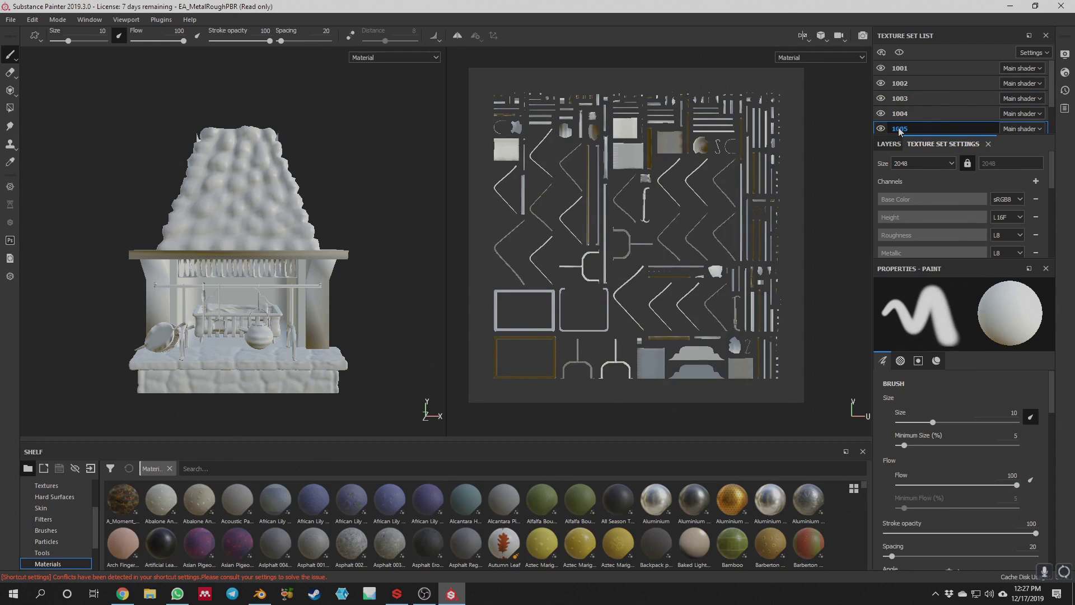
pyautogui.click(944, 164)
pyautogui.click(909, 209)
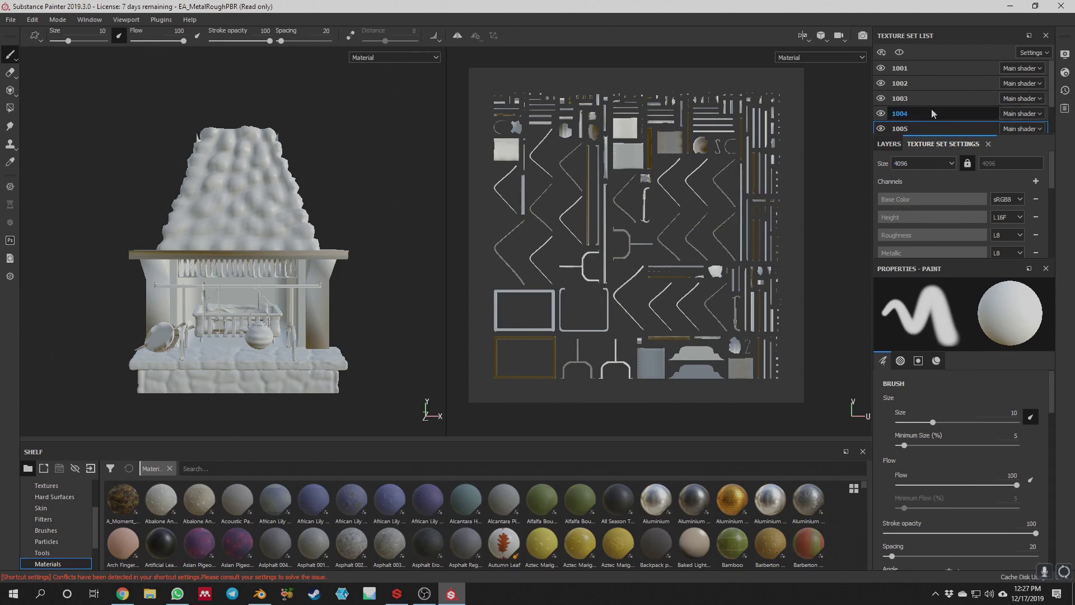
# Set the size of texture set 1006 to 1024
pyautogui.scroll(-2, 925, 96)
pyautogui.click(906, 103)
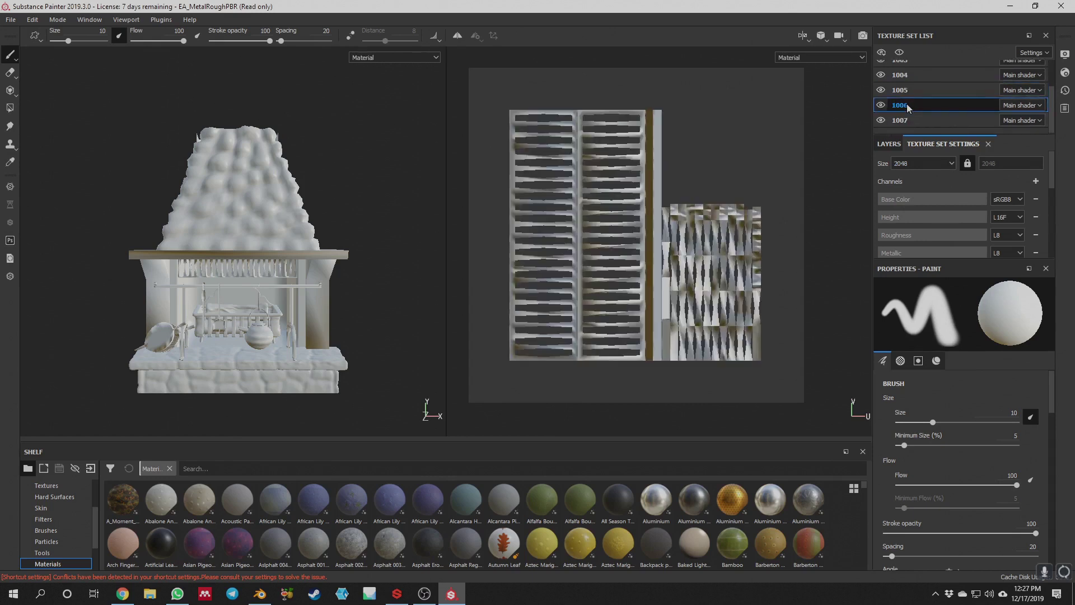
pyautogui.click(946, 164)
pyautogui.click(908, 196)
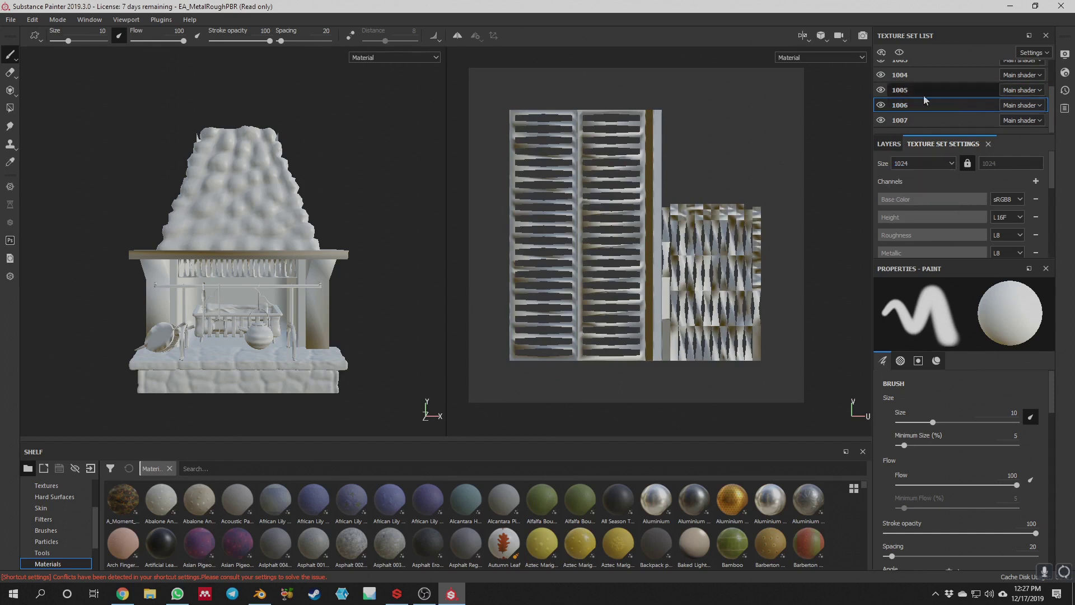
pyautogui.click(909, 122)
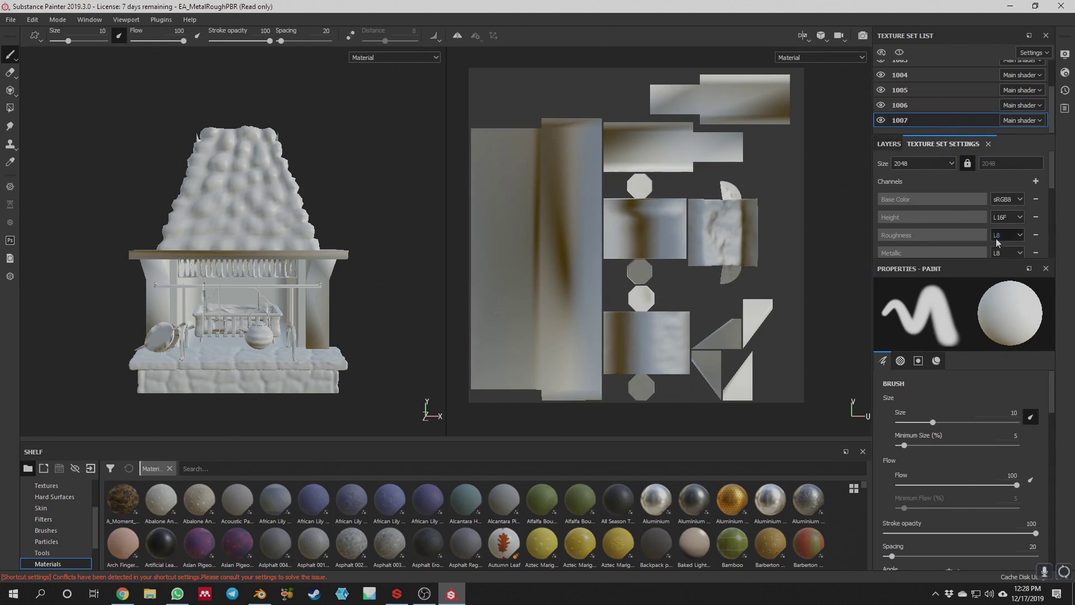
pyautogui.scroll(-3, 1011, 236)
pyautogui.scroll(-2, 1011, 234)
pyautogui.click(1010, 223)
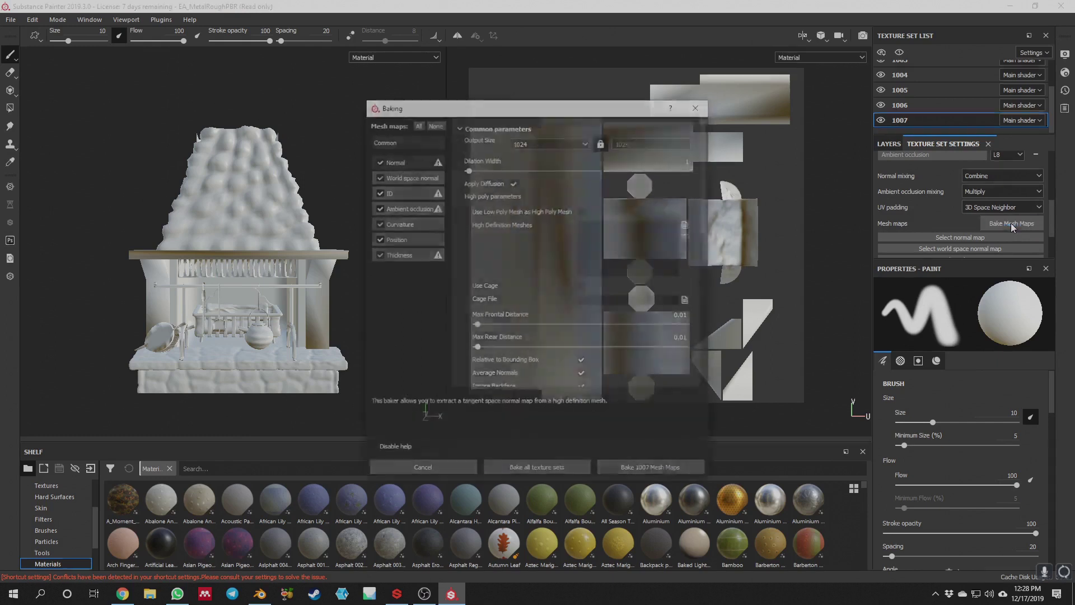
pyautogui.click(377, 192)
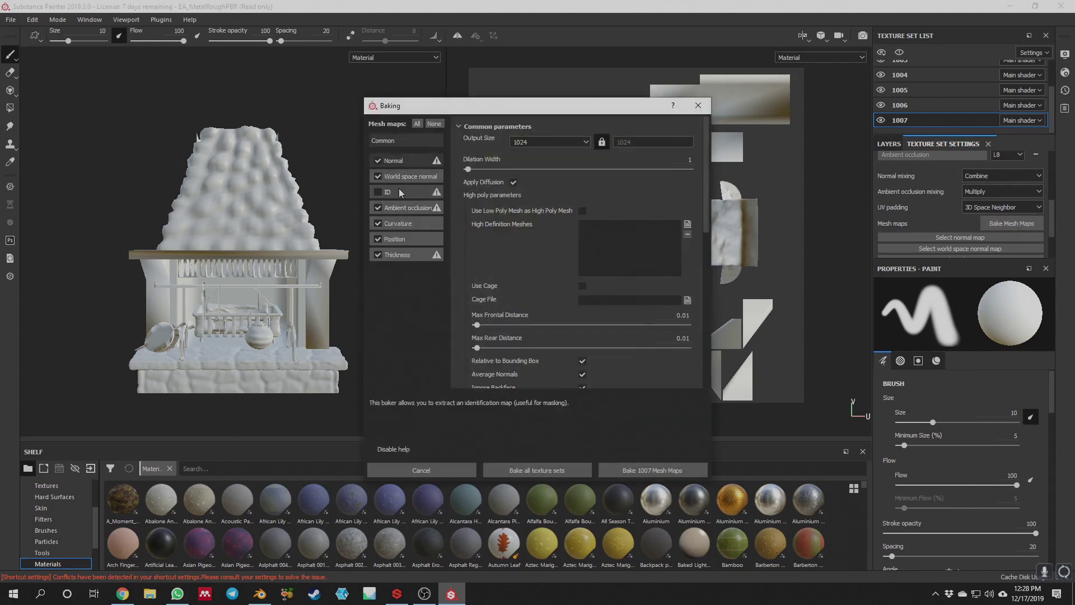
pyautogui.moveTo(488, 108); pyautogui.dragTo(478, 98)
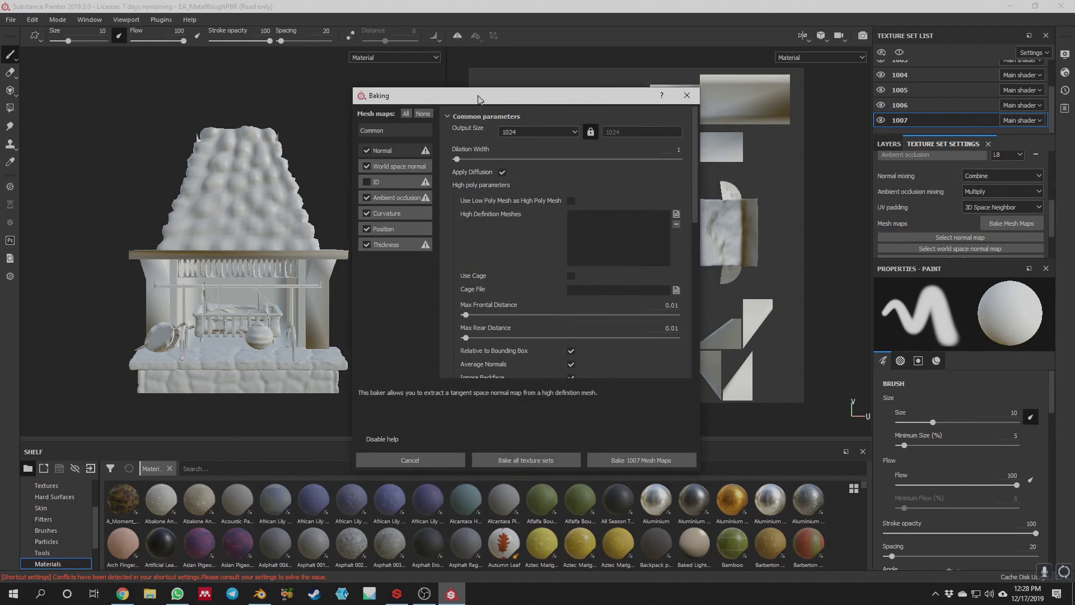
pyautogui.click(570, 200)
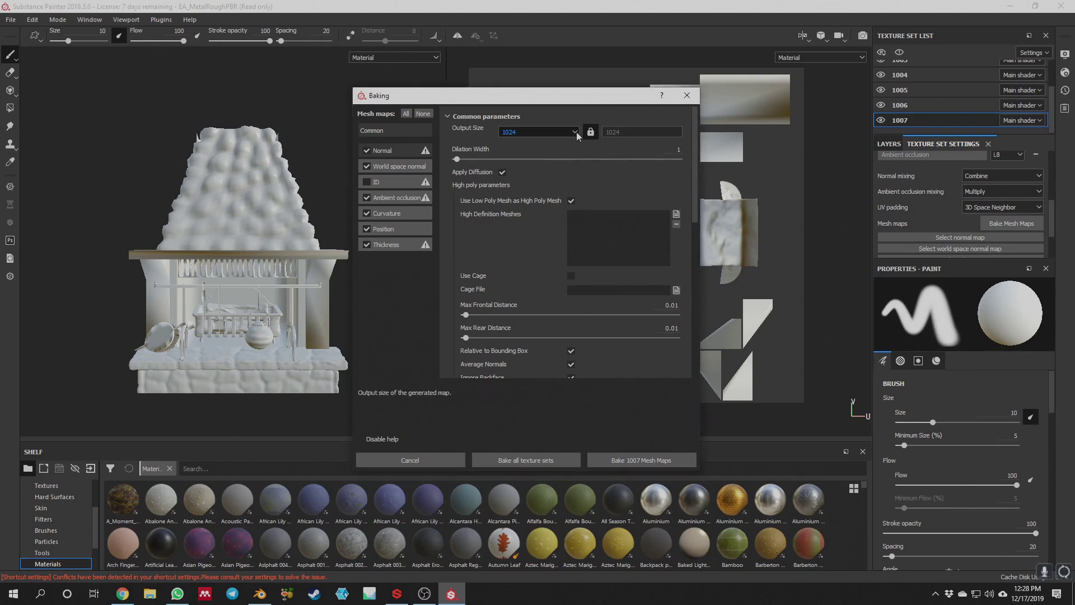
pyautogui.click(687, 96)
# Enlarge the texture set settings area vertically and select texture set 1001
pyautogui.scroll(5, 942, 154)
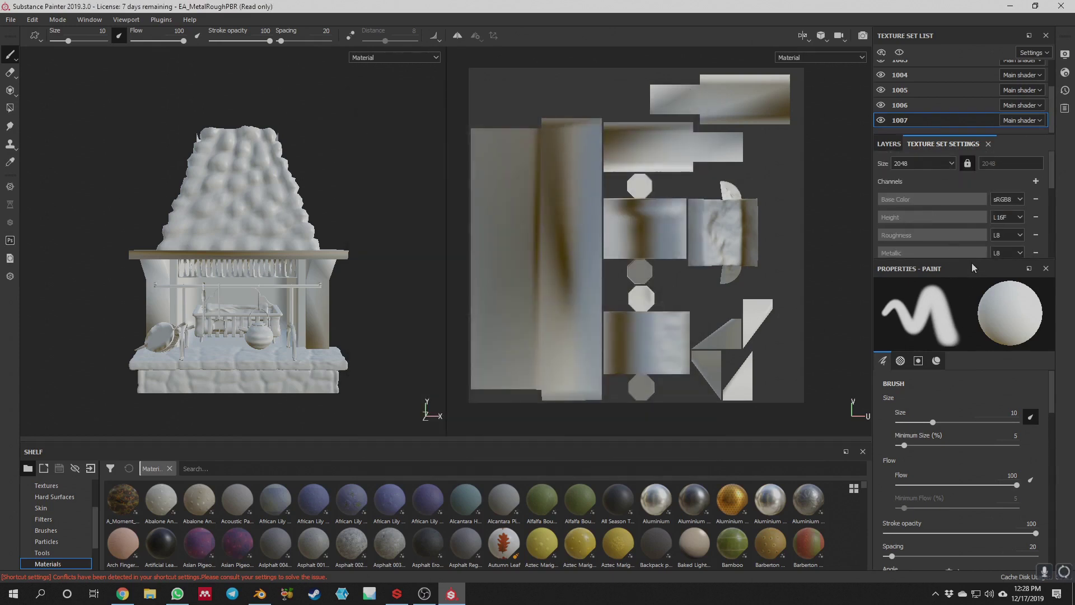
pyautogui.moveTo(974, 258); pyautogui.dragTo(974, 350)
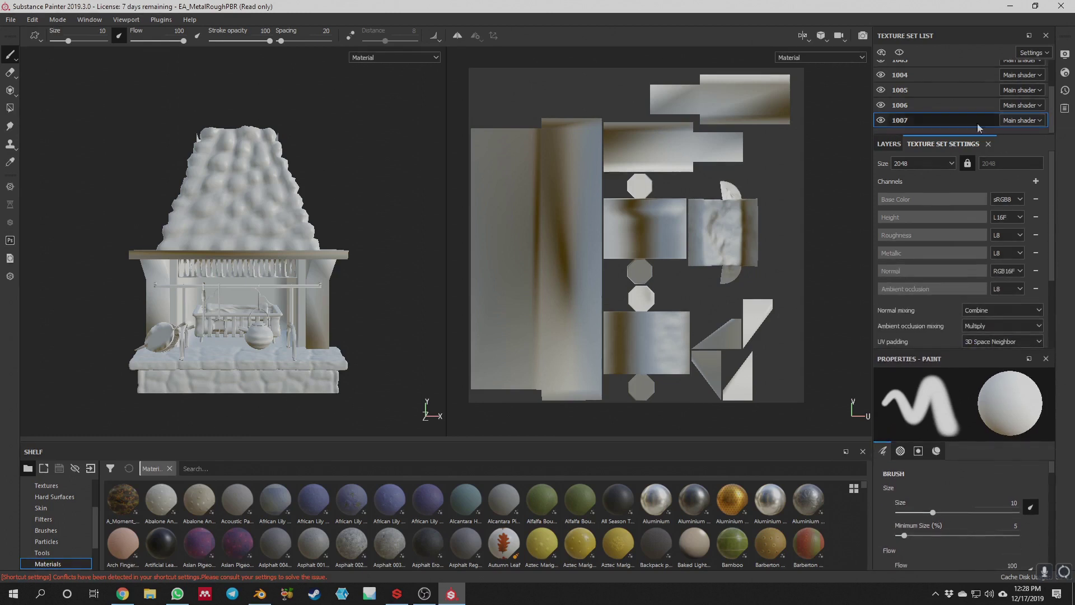
pyautogui.scroll(3, 942, 106)
pyautogui.click(935, 67)
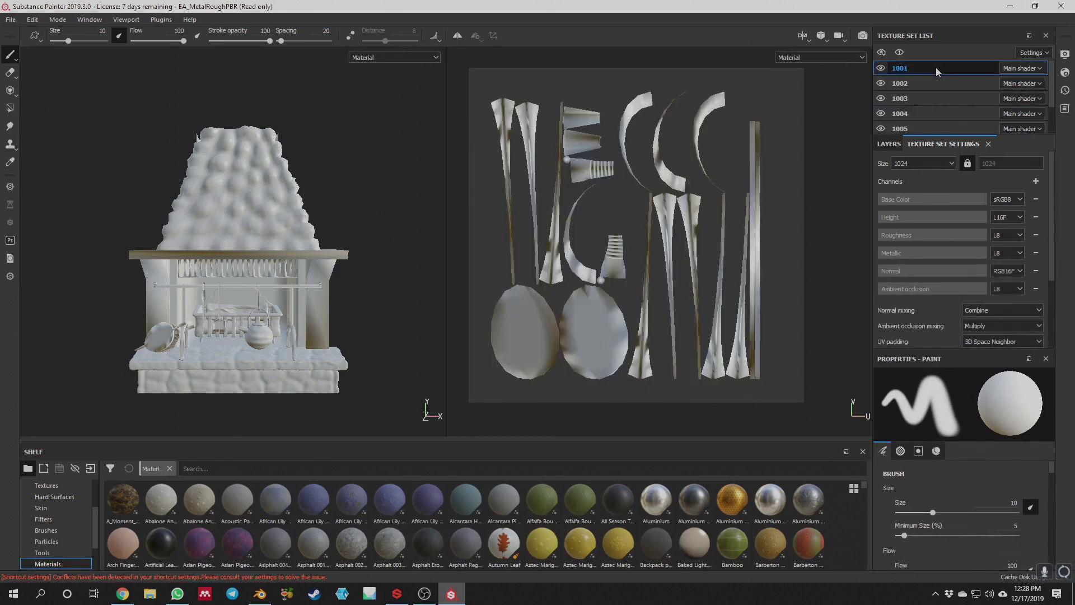
pyautogui.doubleClick(908, 163)
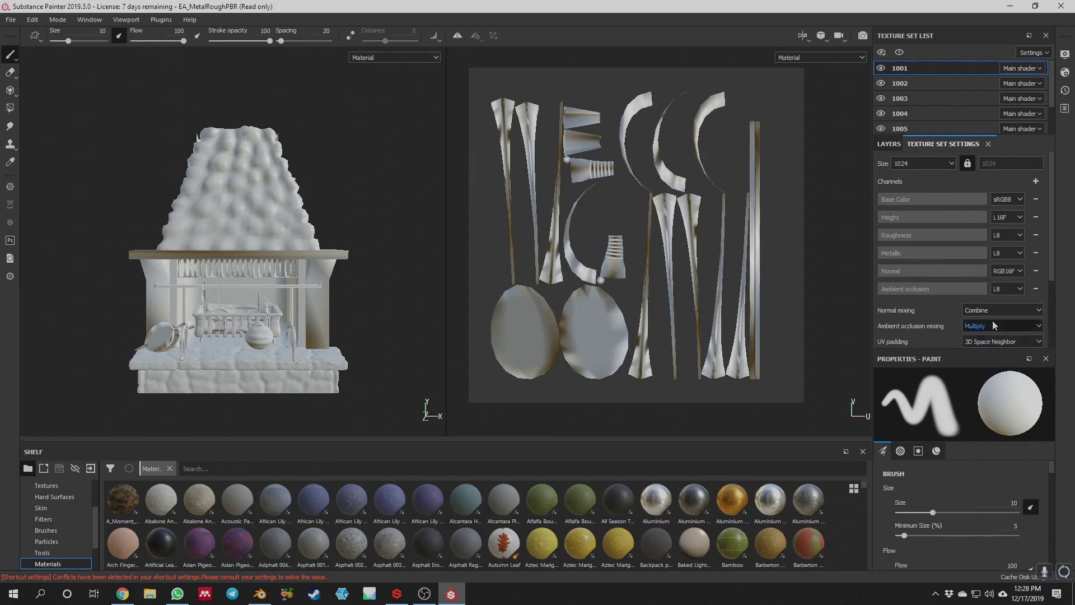
# Bake the mesh maps for texture set 1001 at 1024 output size, leaving out the ID map
pyautogui.scroll(-2, 991, 313)
pyautogui.click(1017, 291)
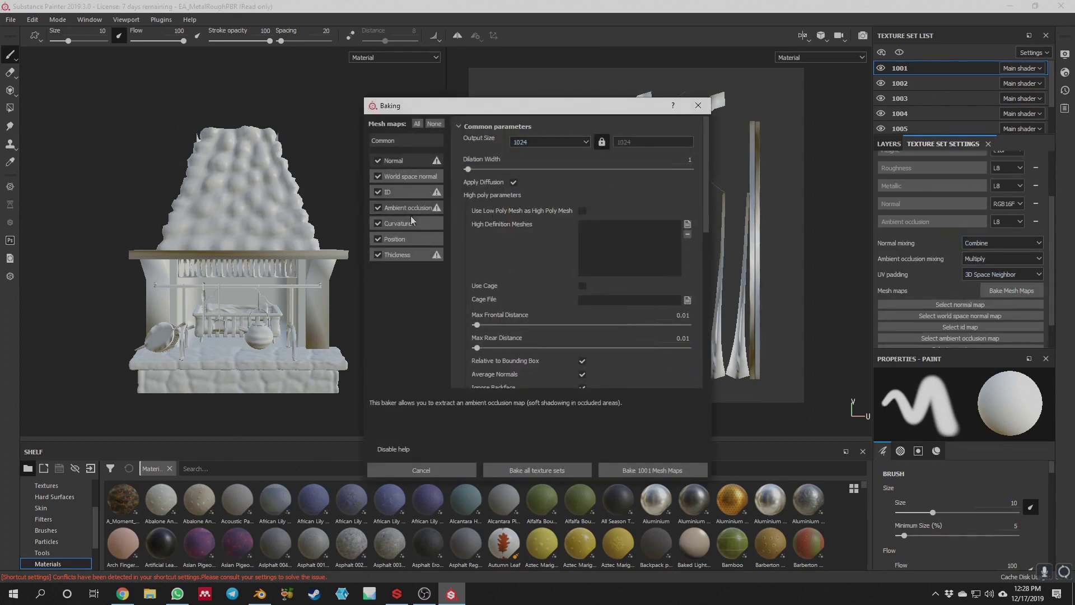
pyautogui.click(417, 193)
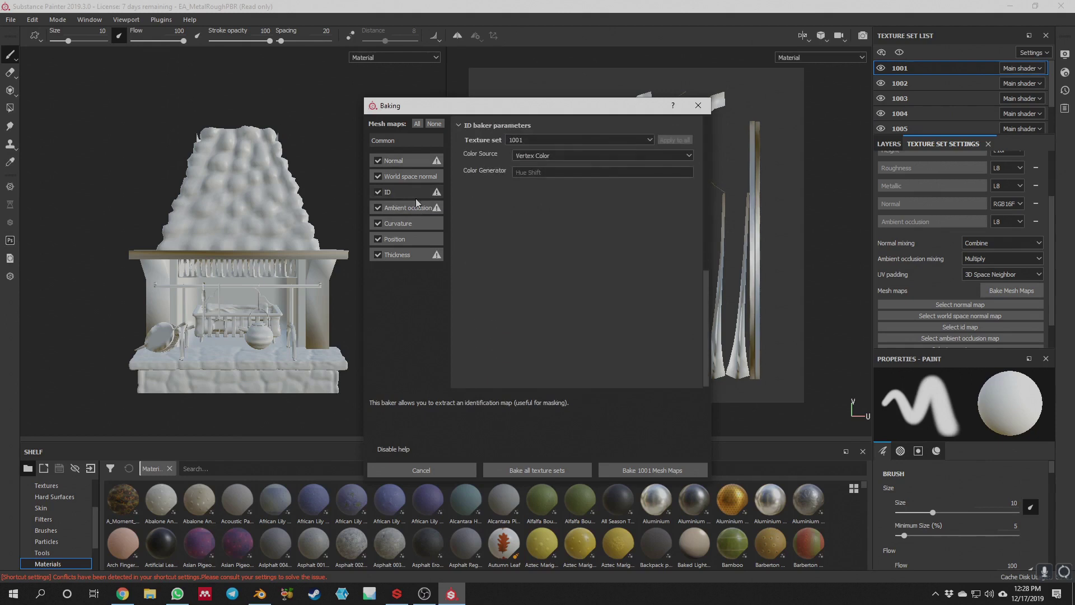
pyautogui.click(377, 192)
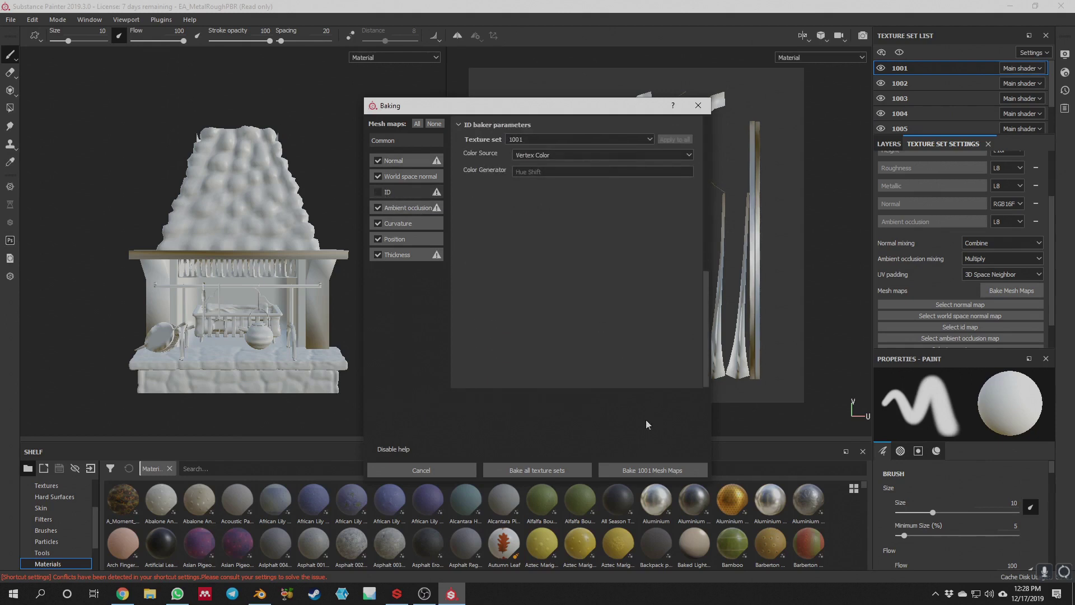
pyautogui.click(653, 470)
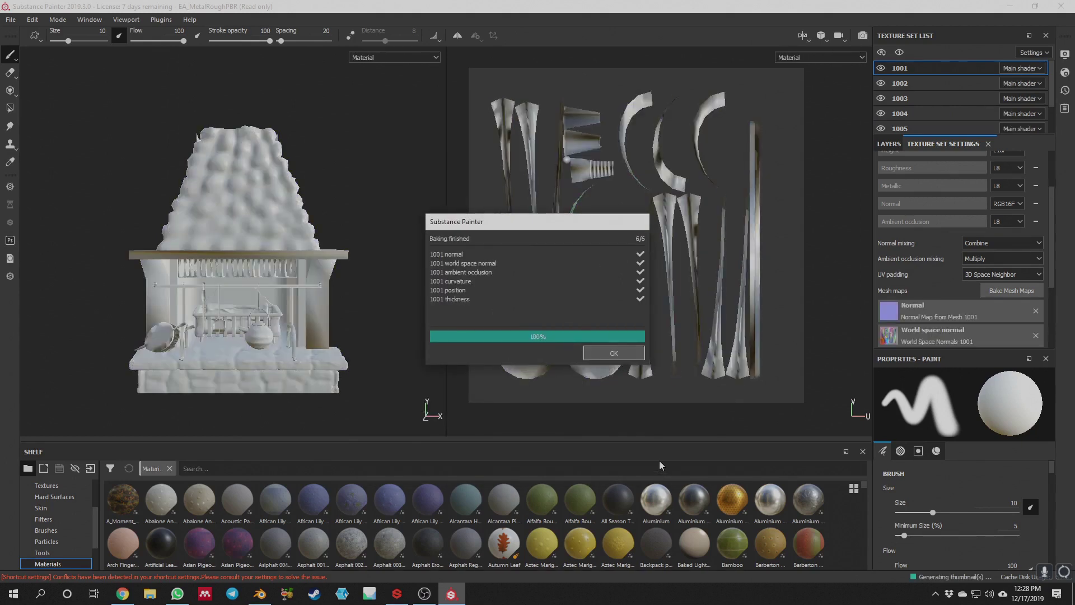
pyautogui.click(601, 352)
# Bake the mesh maps for texture set 1002 at 2048 output size, leaving out the ID map
pyautogui.click(918, 83)
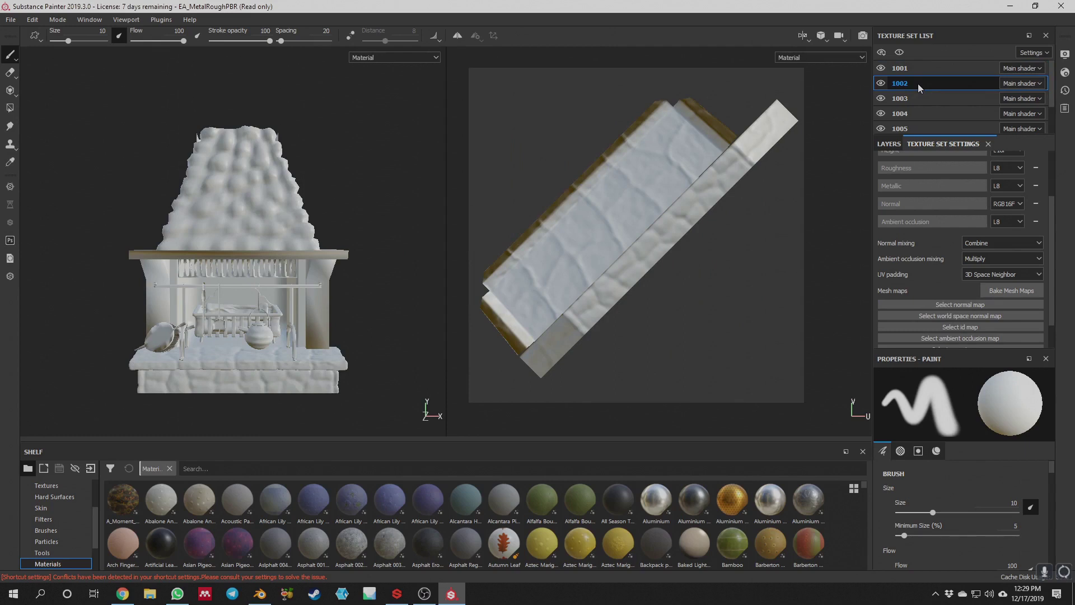
pyautogui.scroll(3, 901, 173)
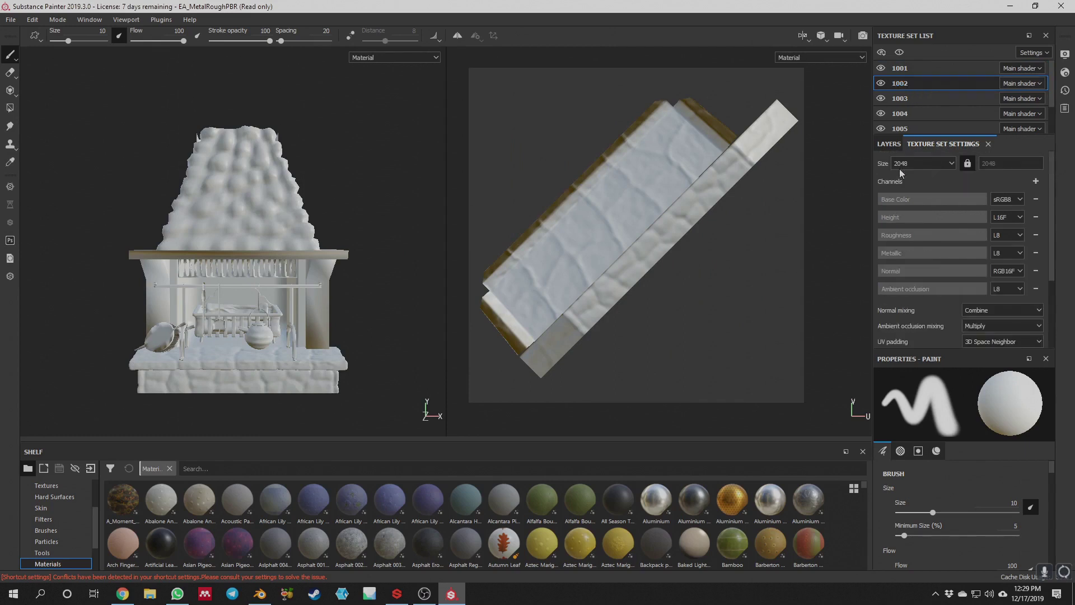
pyautogui.scroll(-3, 901, 172)
pyautogui.click(1011, 258)
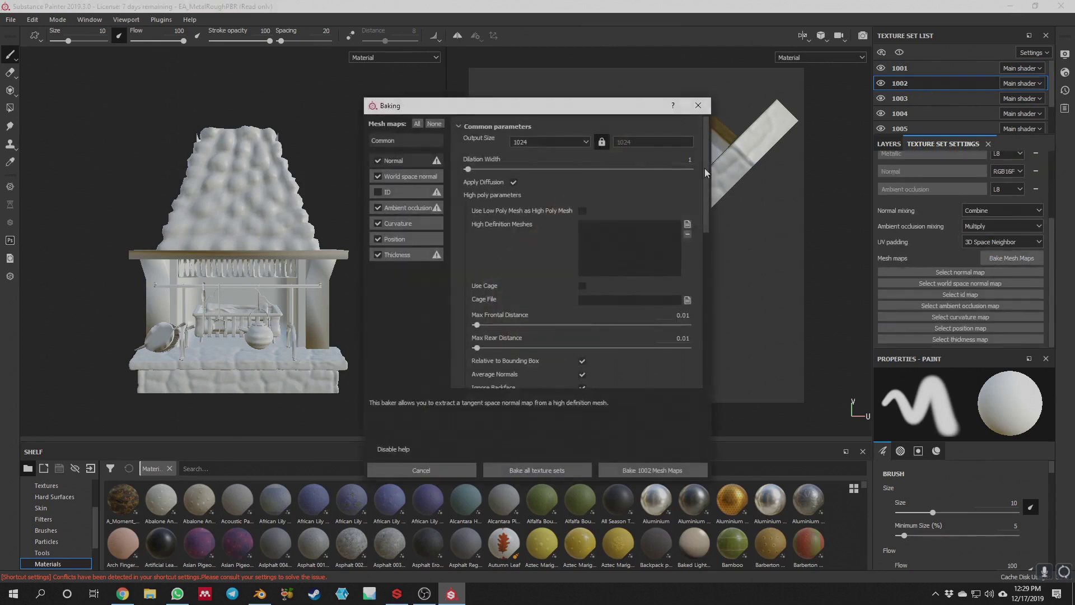
pyautogui.click(572, 142)
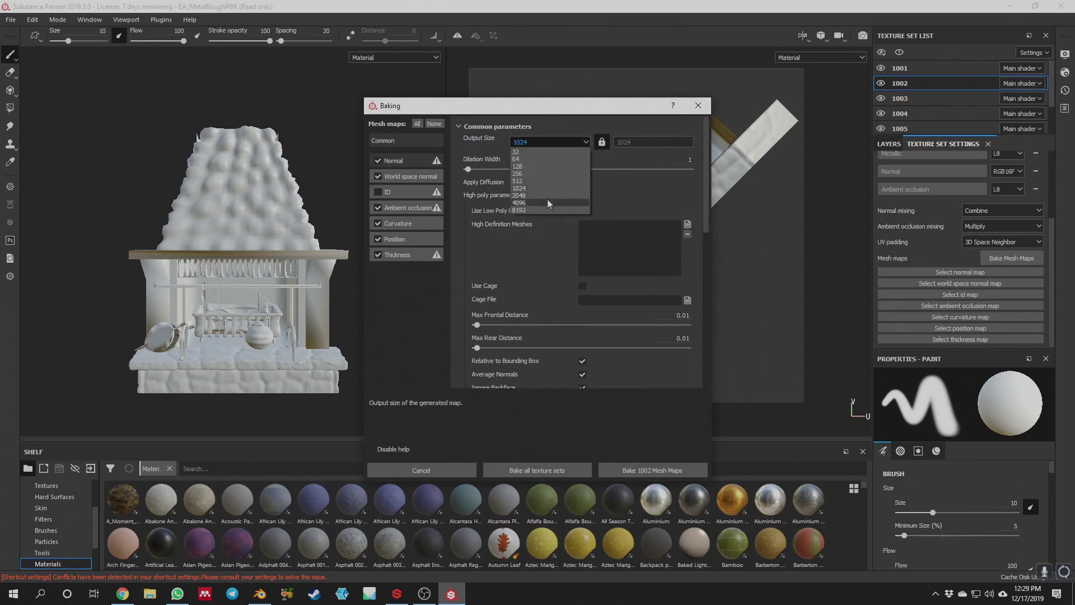
pyautogui.click(547, 196)
pyautogui.click(564, 143)
pyautogui.click(530, 195)
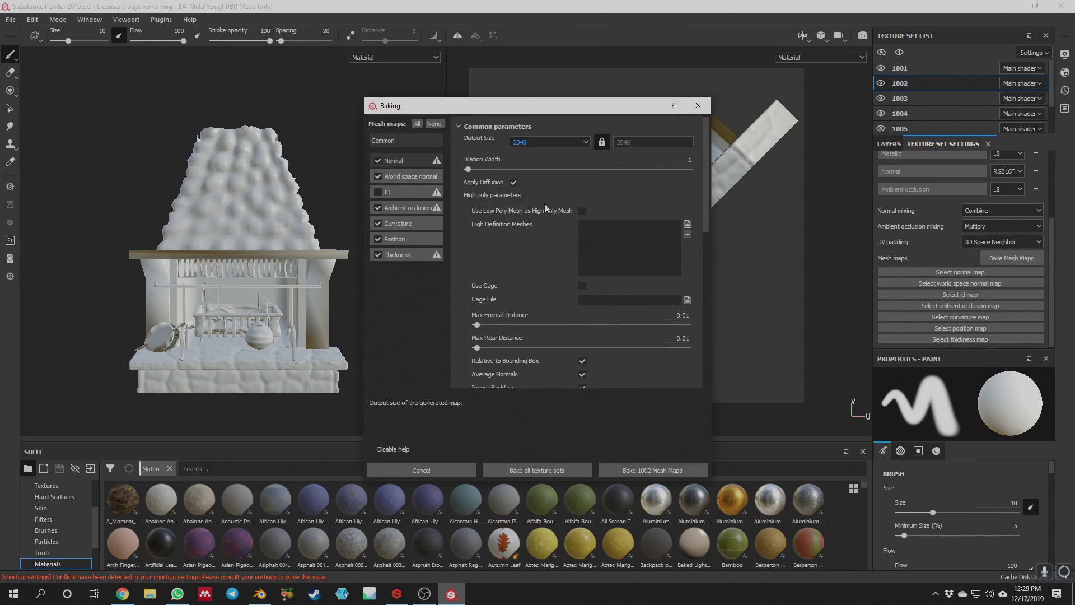
pyautogui.click(657, 471)
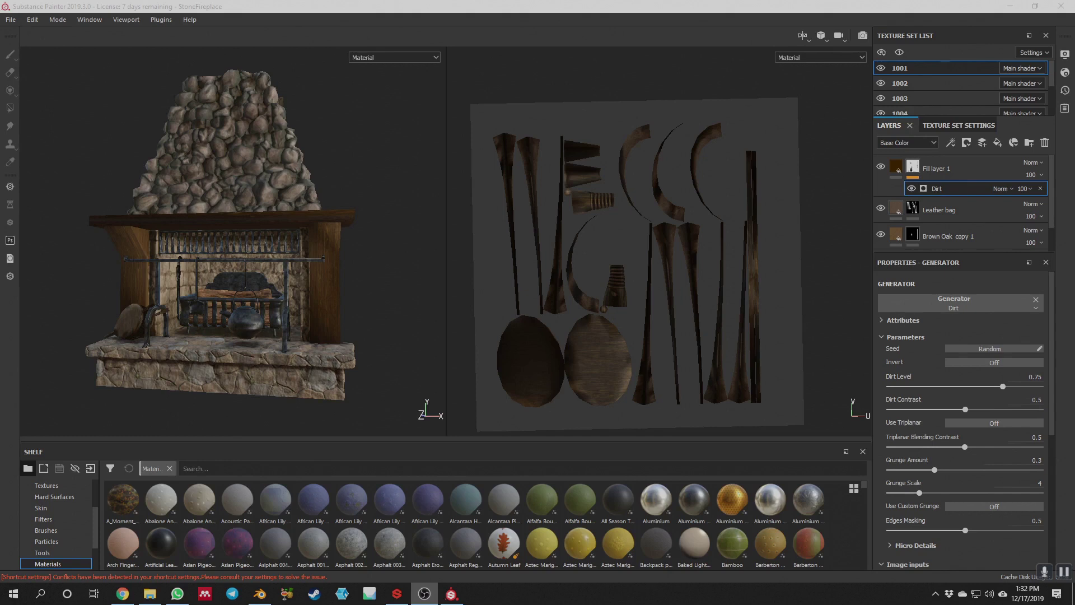
# Export texture sets 1001 to 1007 as 16-bit TIFF at document size with the EA_Project configuration into the StoneFireplace textures folder
pyautogui.click(10, 20)
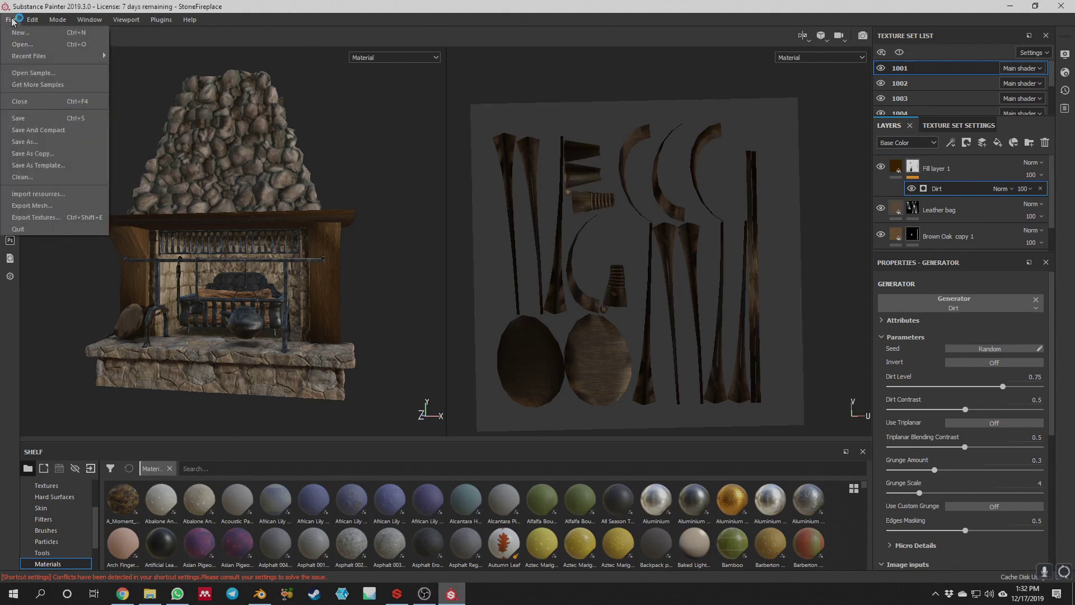
pyautogui.click(47, 222)
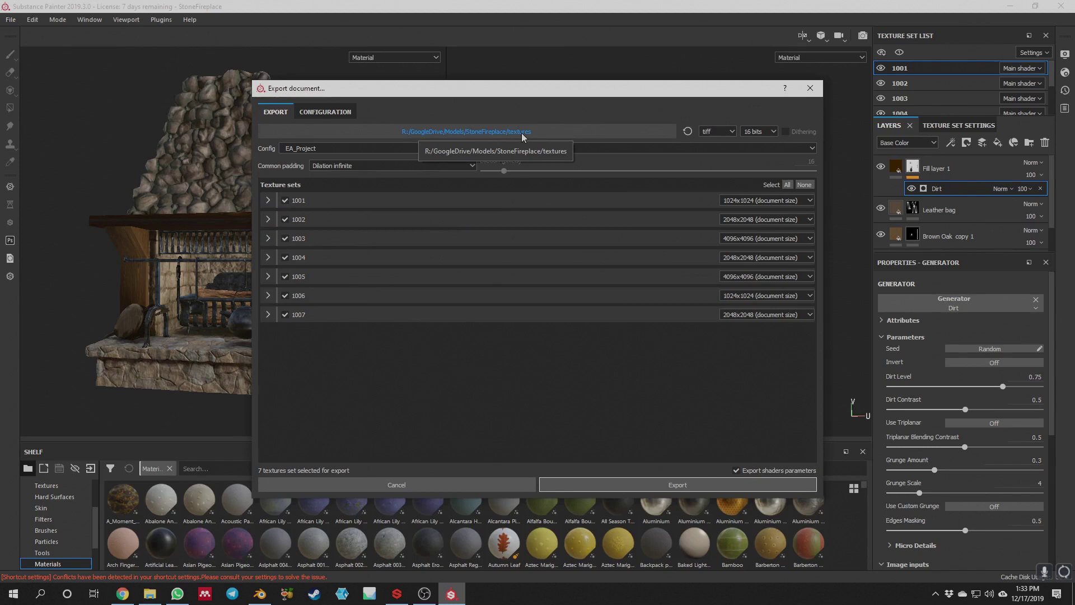
pyautogui.click(268, 200)
pyautogui.click(268, 201)
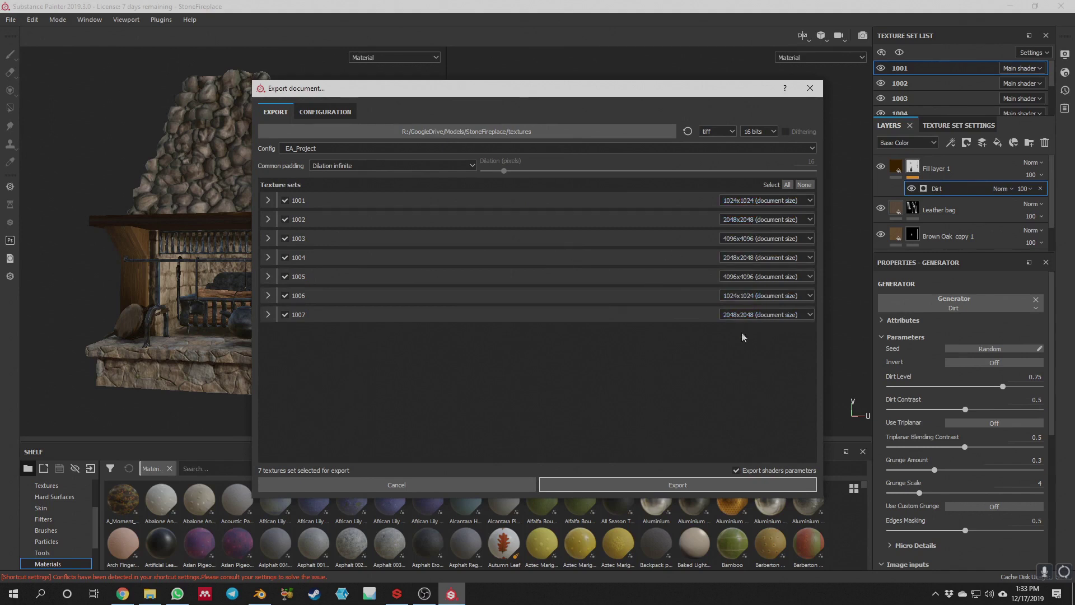
pyautogui.click(693, 485)
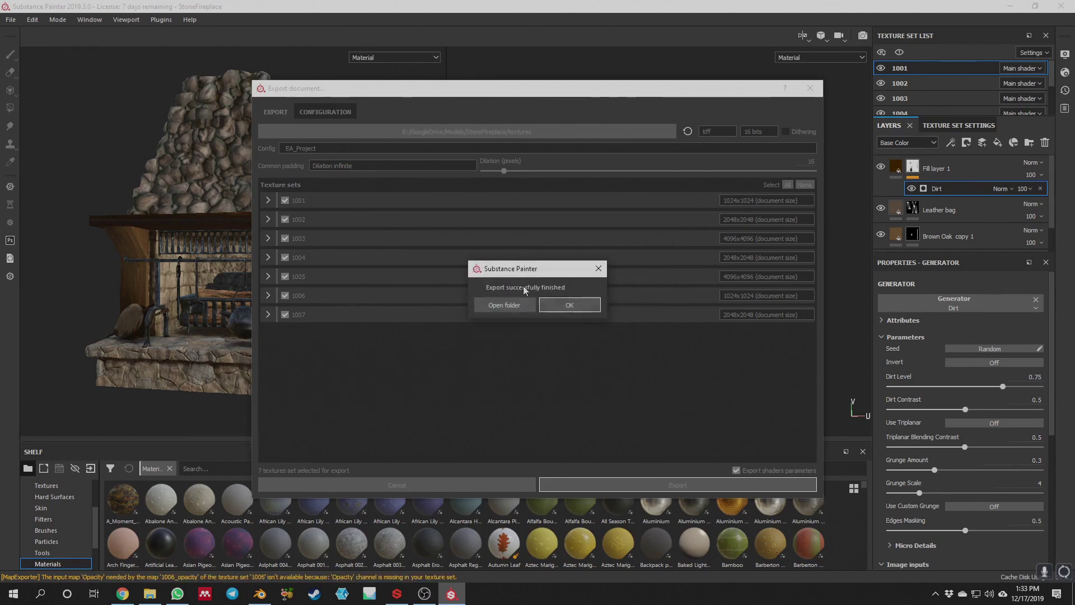
pyautogui.click(574, 306)
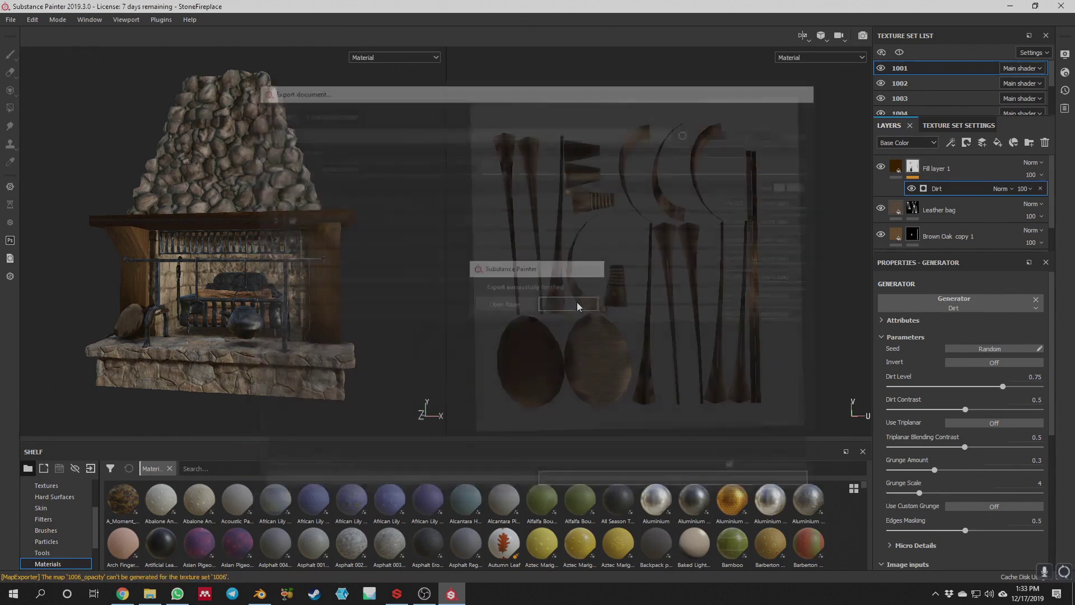
# Quit Substance Painter and switch to the Shading workspace in Blender
pyautogui.click(2, 18)
pyautogui.click(31, 234)
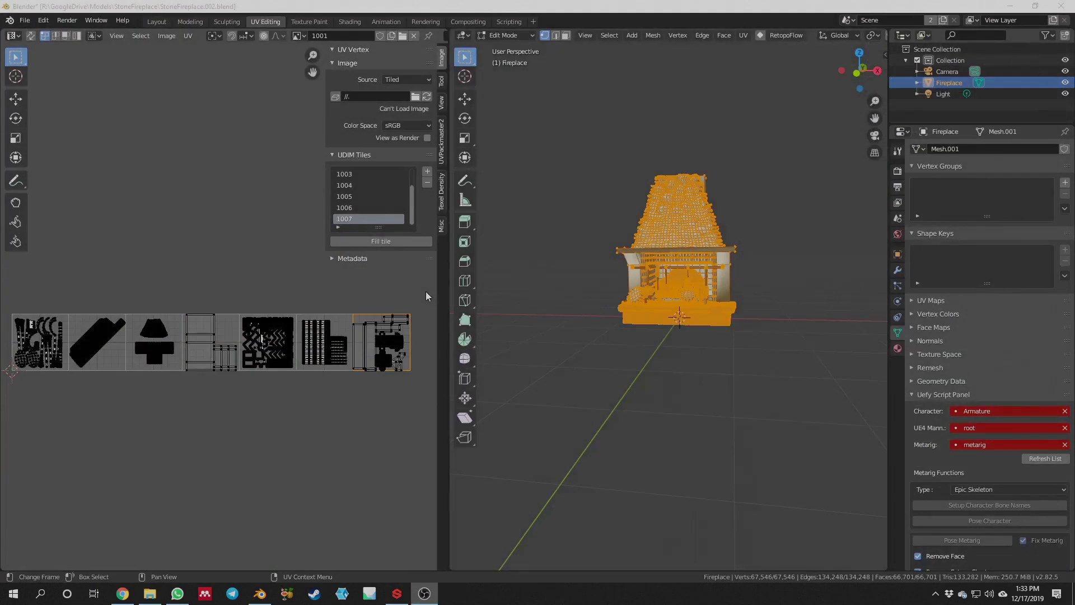
pyautogui.click(349, 22)
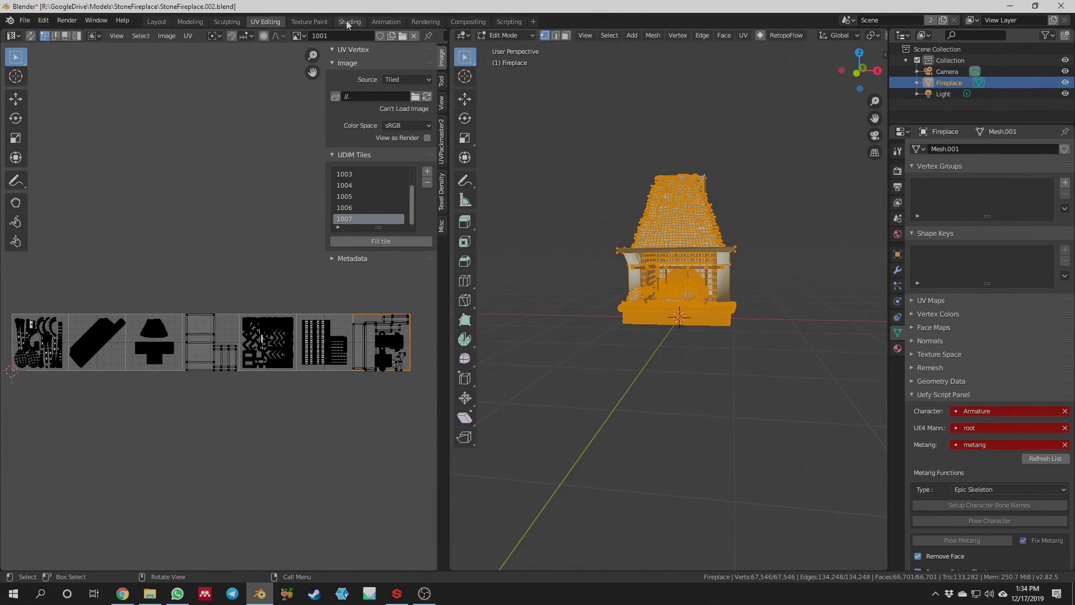
# Delete the image texture and normal map nodes from the Fireplace material, keeping the Principled BSDF and Material Output
pyautogui.scroll(-2, 561, 455)
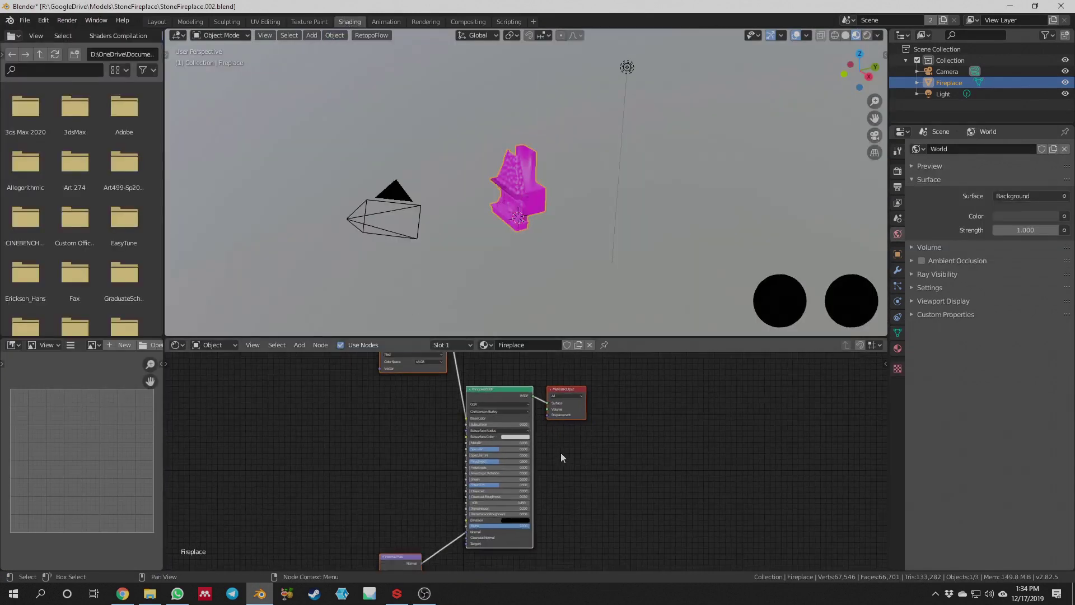
pyautogui.moveTo(560, 453); pyautogui.dragTo(646, 469, button='middle')
pyautogui.scroll(-2, 633, 458)
pyautogui.scroll(-1, 630, 458)
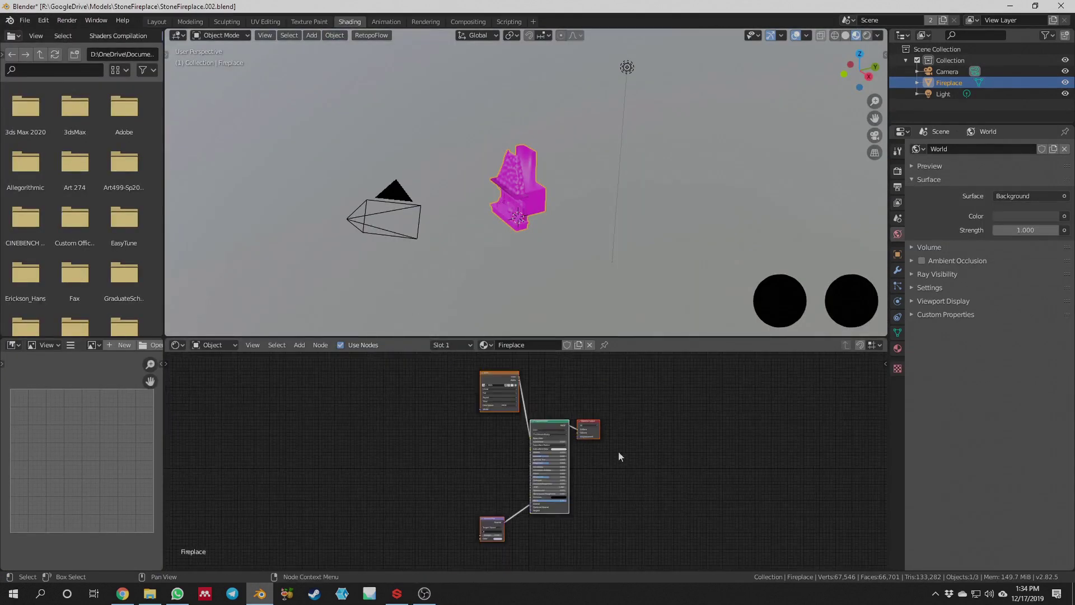
pyautogui.moveTo(432, 383); pyautogui.dragTo(563, 545)
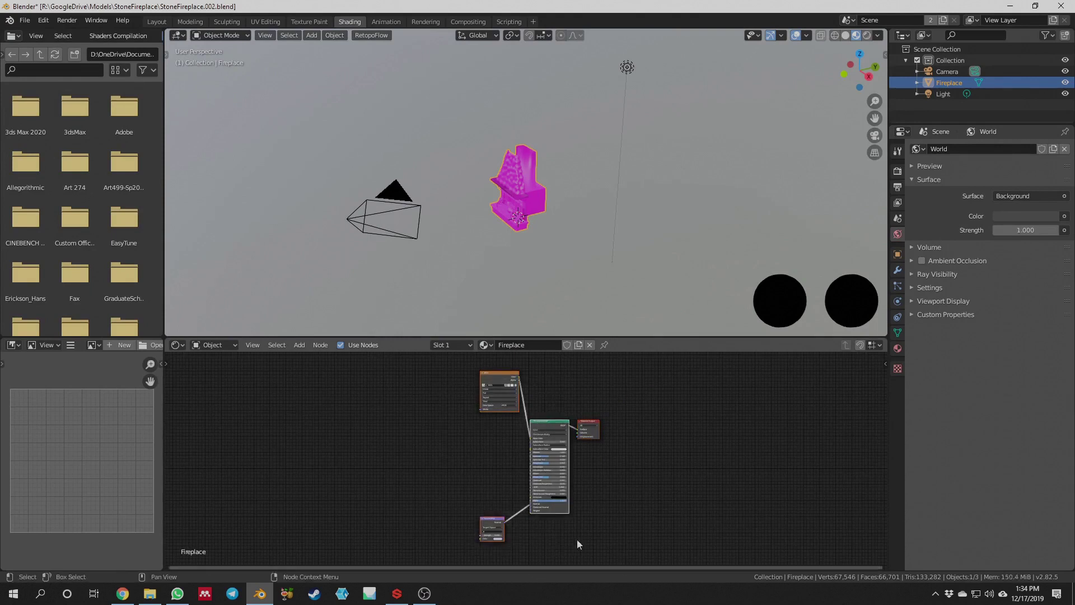
pyautogui.click(333, 408)
pyautogui.press('b')
pyautogui.moveTo(461, 384); pyautogui.dragTo(492, 383)
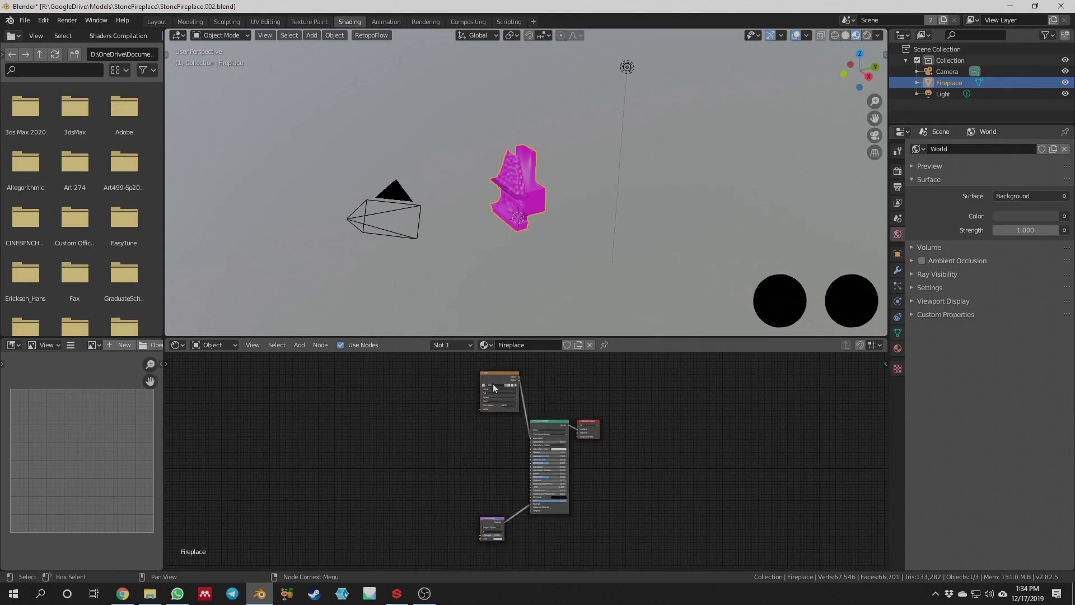
pyautogui.keyDown('shift'); pyautogui.click(496, 521); pyautogui.keyUp('shift')
pyautogui.press('x')
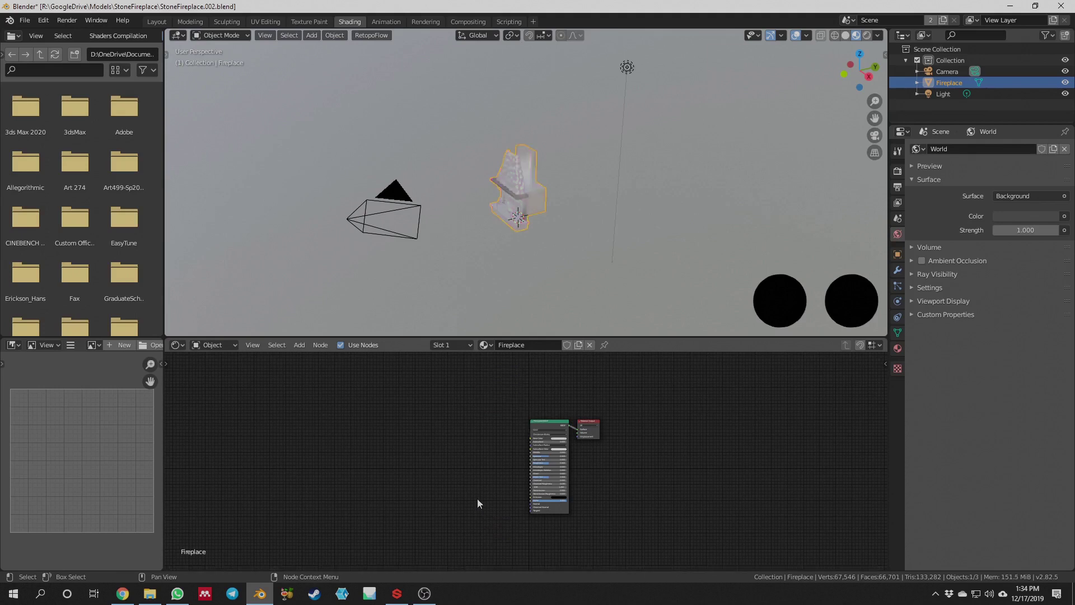
# Run Principled Texture Setup on the Principled BSDF node with the 1001 AO, col, height, metal, nor and rough TIFF files from the textures folder
pyautogui.moveTo(497, 294); pyautogui.dragTo(568, 219, button='middle')
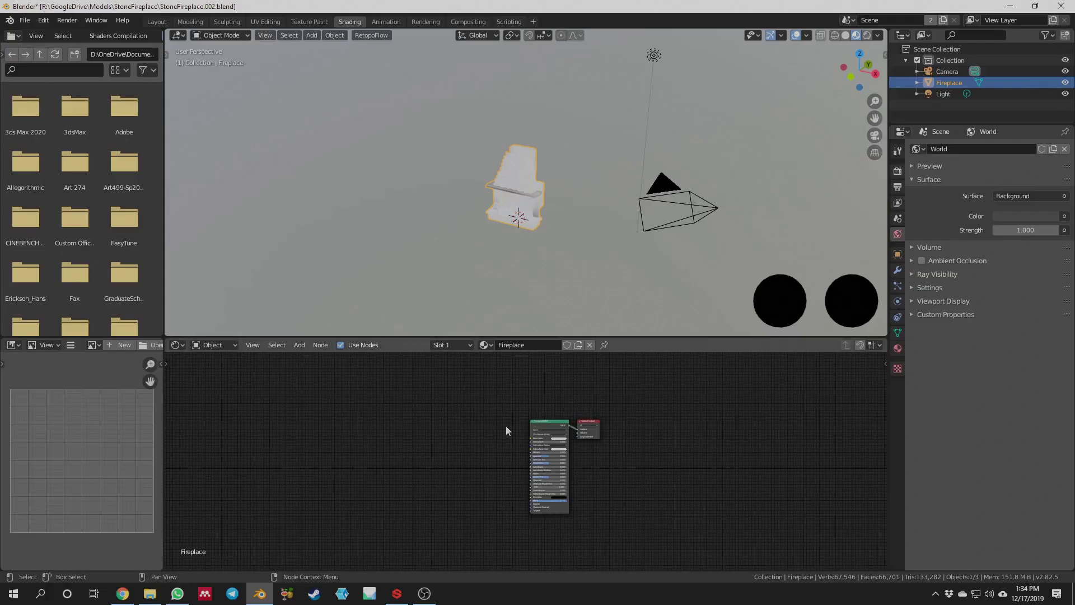
pyautogui.scroll(4, 513, 425)
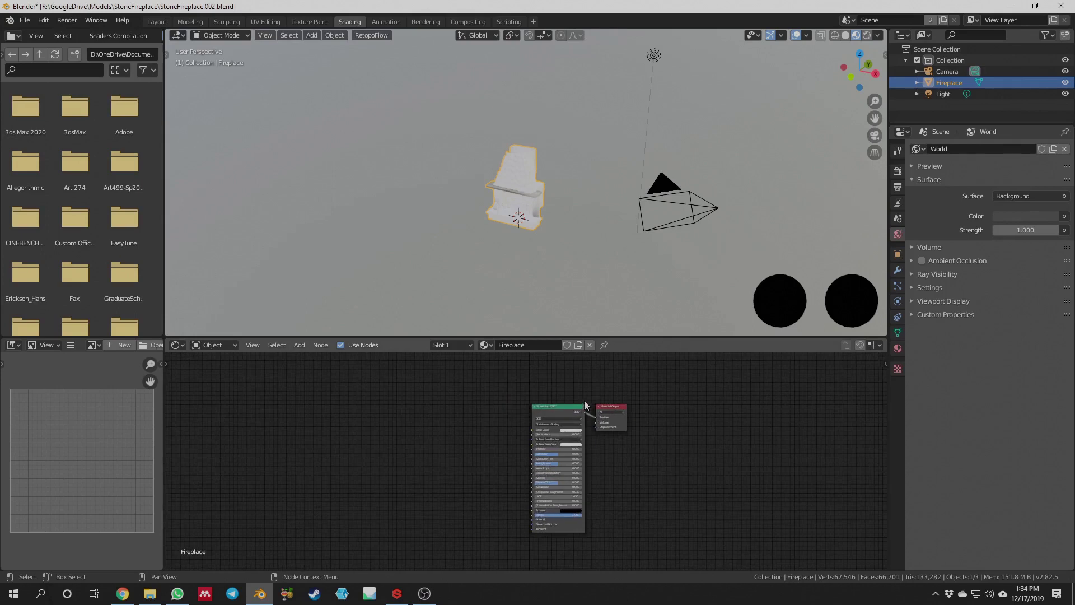
pyautogui.hotkey('ctrl', 'shift')
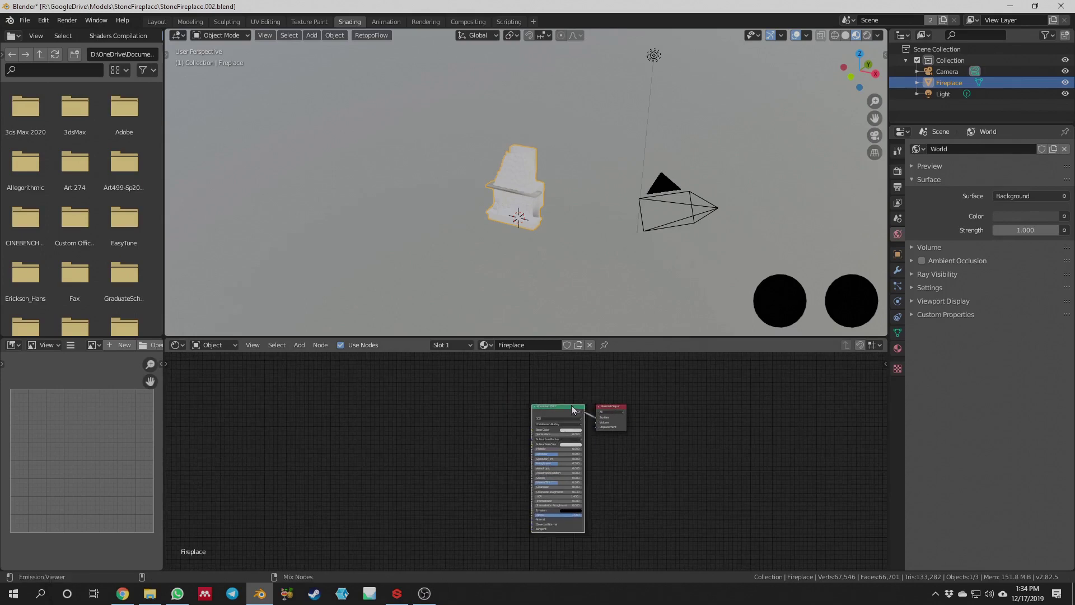
pyautogui.hotkey('ctrl', 'shift', 't')
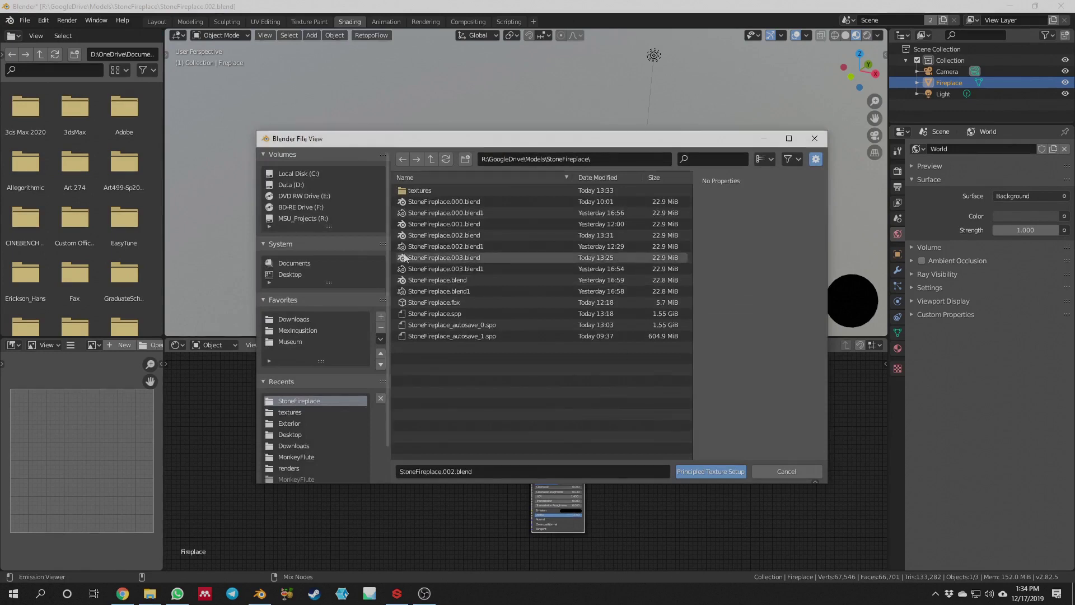
pyautogui.click(445, 186)
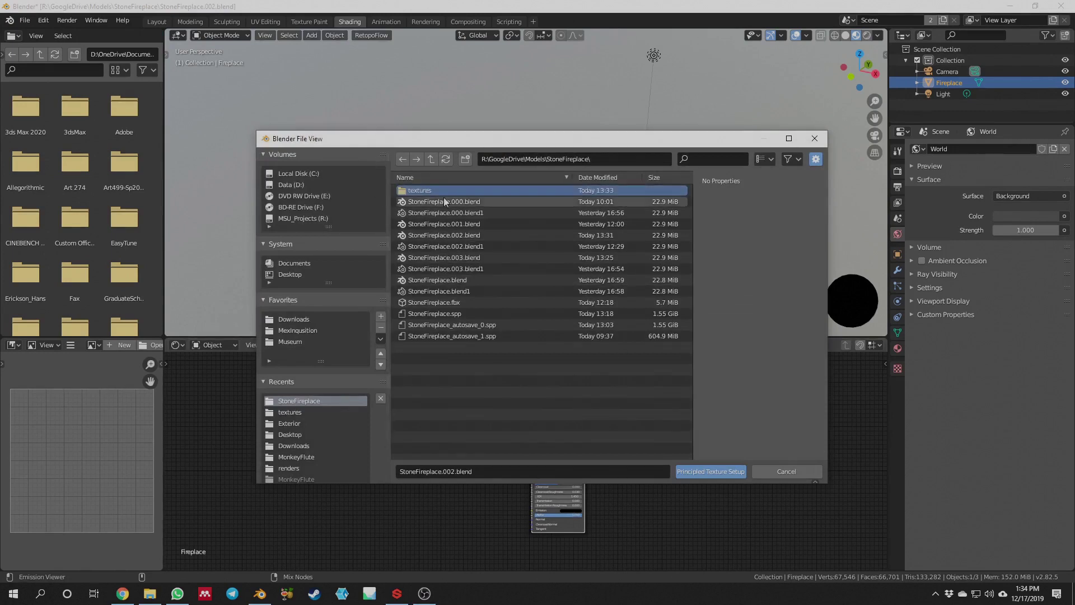
pyautogui.doubleClick(449, 190)
pyautogui.click(446, 190)
pyautogui.moveTo(445, 193); pyautogui.dragTo(442, 251)
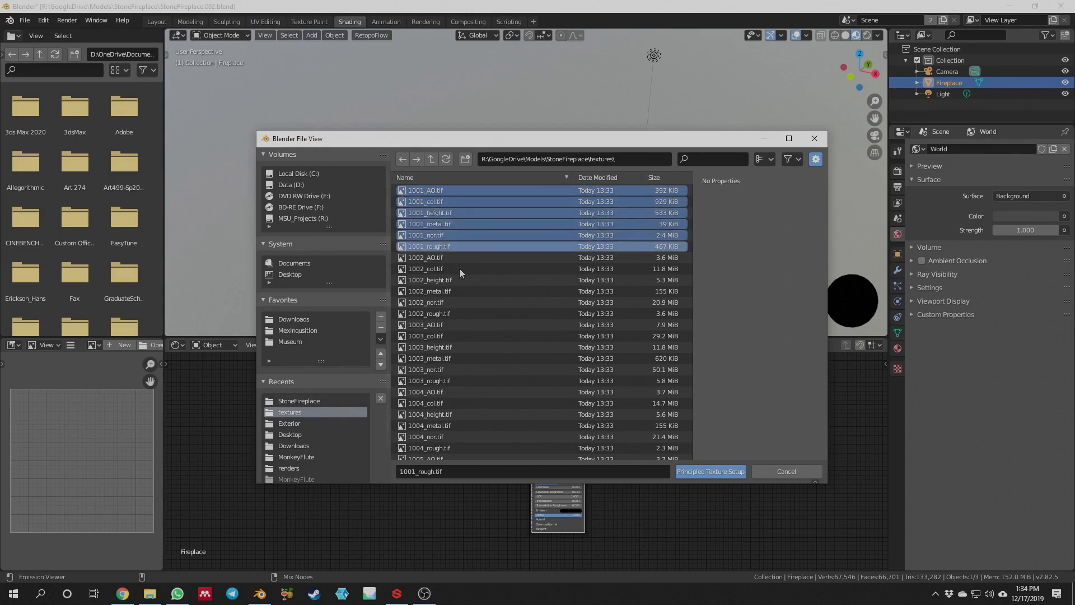
pyautogui.click(714, 470)
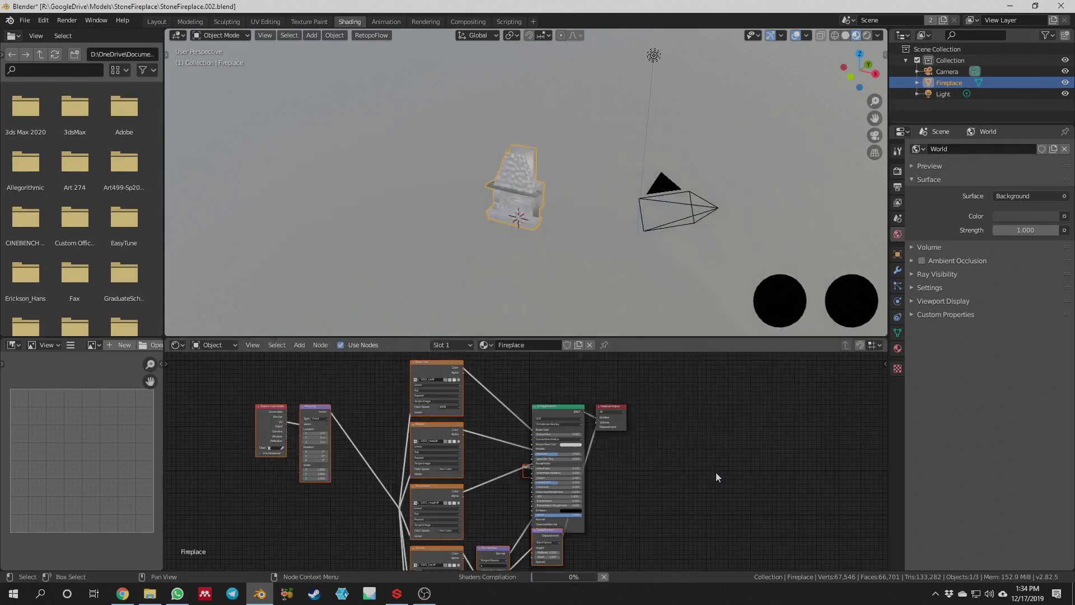
# Switch to the UV Editing workspace and set the source of the 1001_height.tif image to Tiled
pyautogui.scroll(6, 484, 247)
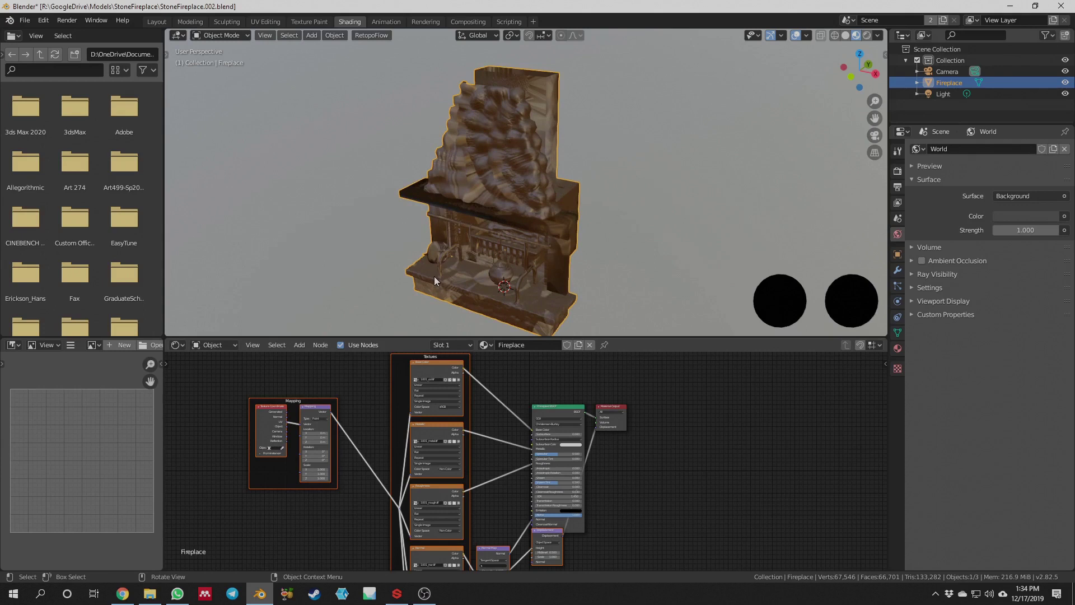
pyautogui.moveTo(492, 257); pyautogui.dragTo(488, 235, button='middle')
pyautogui.scroll(-2, 413, 443)
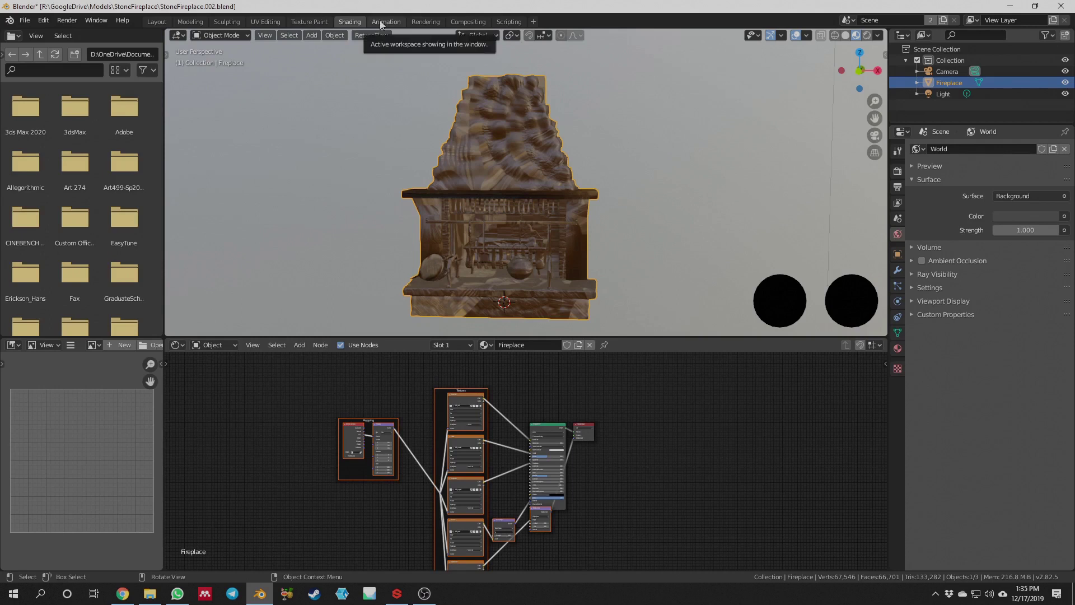
pyautogui.click(270, 21)
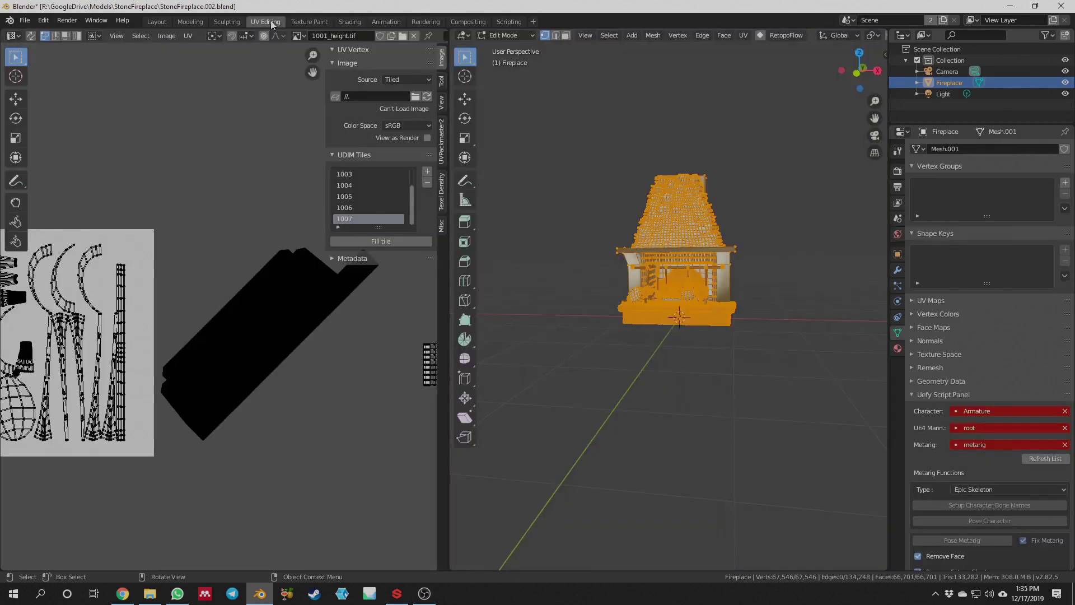
pyautogui.scroll(-6, 261, 378)
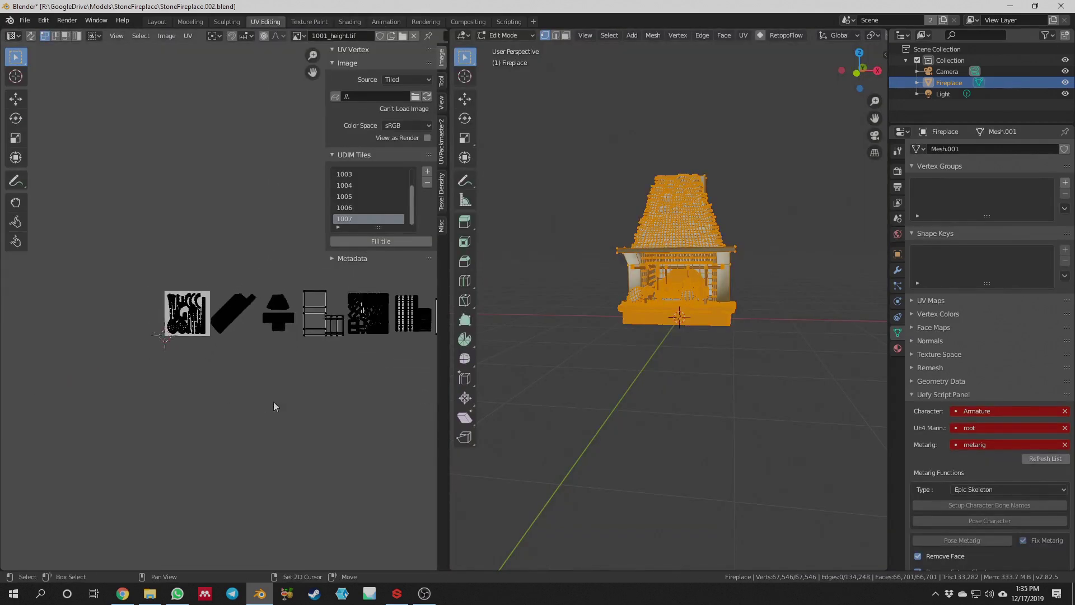
pyautogui.hotkey('ctrl', 'z')
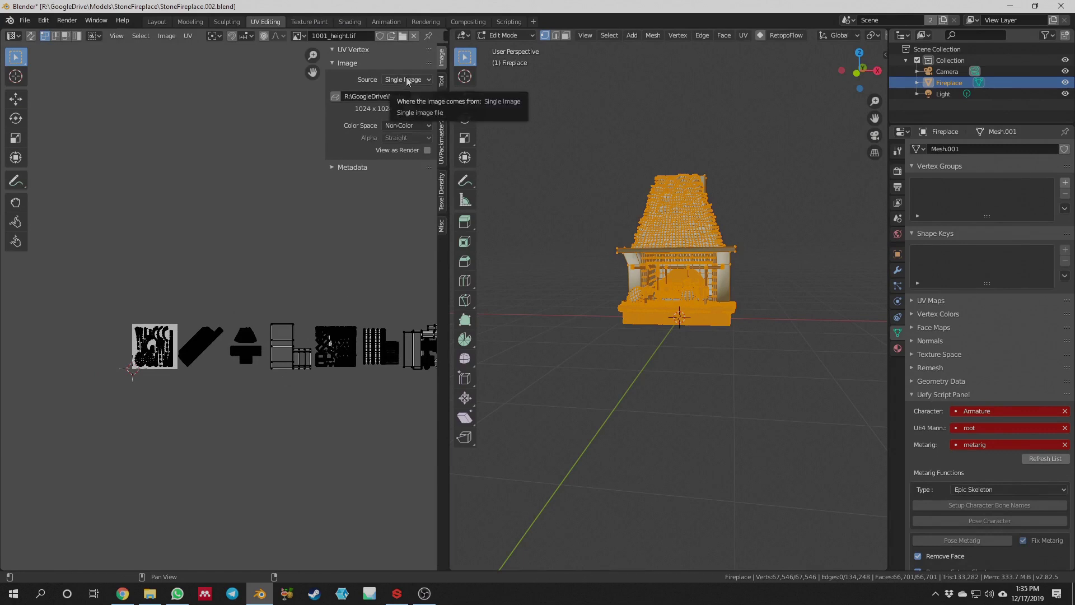
pyautogui.click(407, 80)
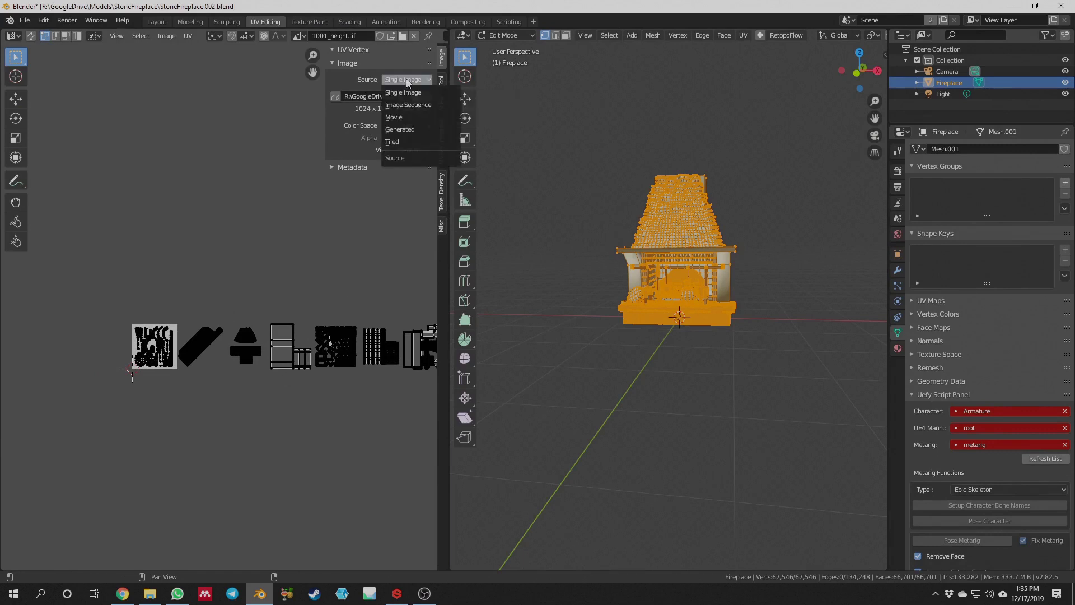
pyautogui.click(405, 142)
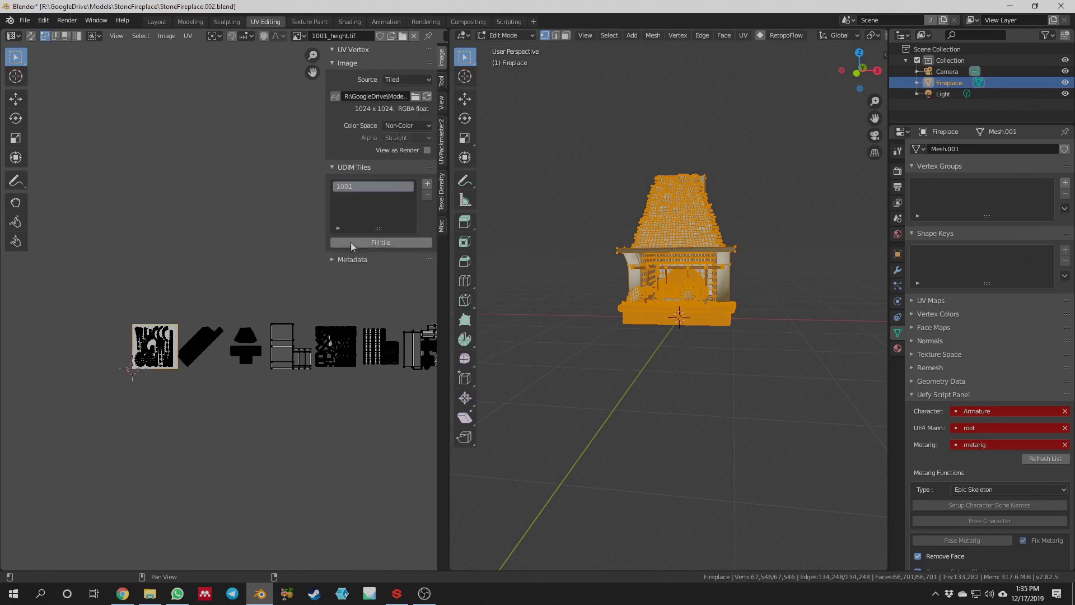
# Add UDIM tiles 1002 through 1007 to the tiled 1001_height.tif image
pyautogui.moveTo(230, 218); pyautogui.dragTo(166, 204, button='middle')
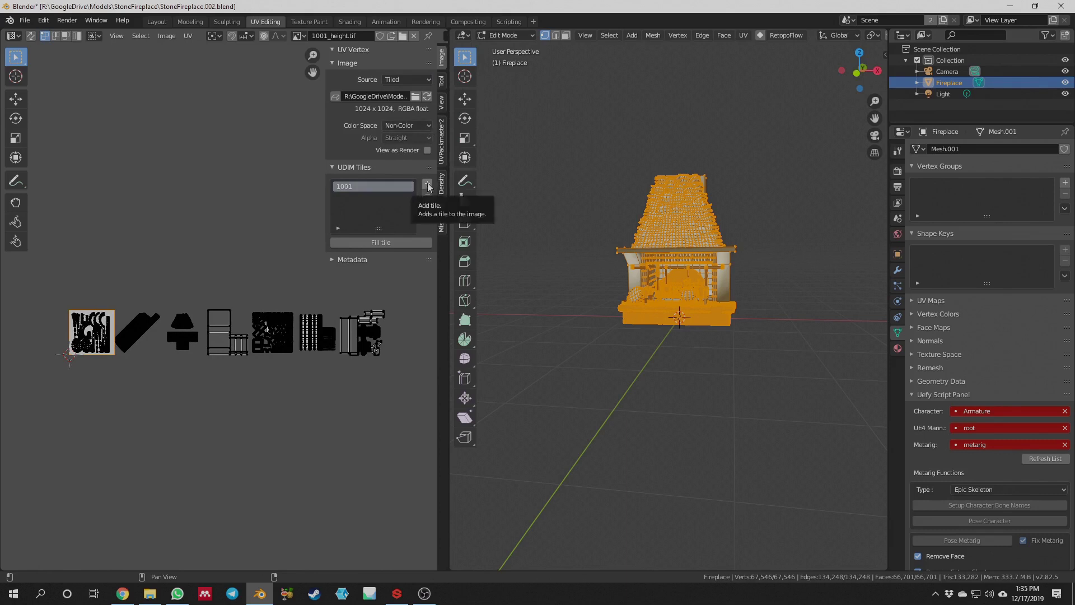
pyautogui.click(428, 185)
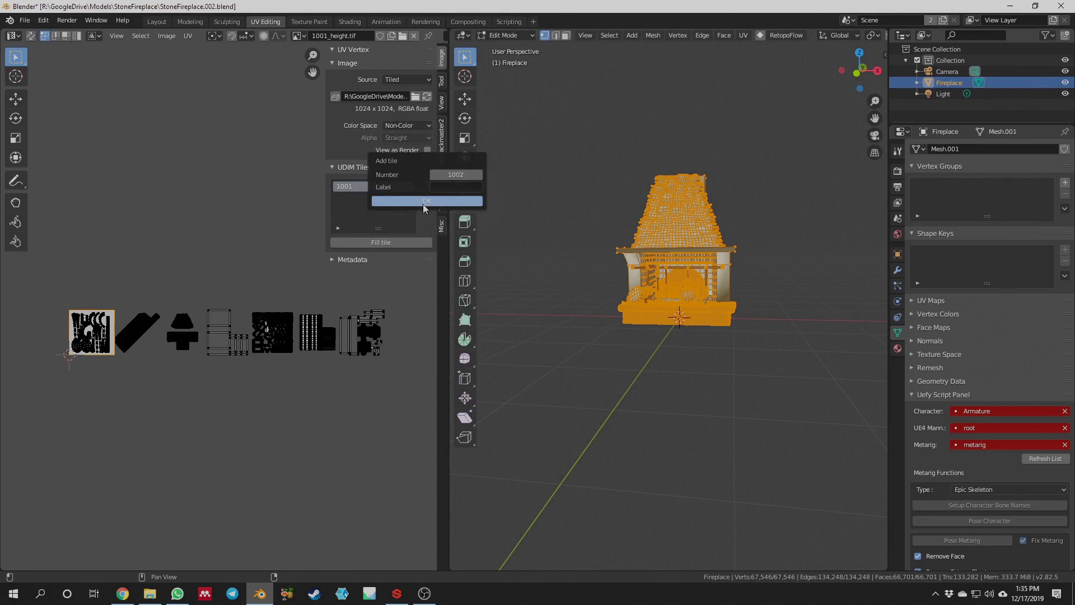
pyautogui.click(423, 202)
pyautogui.click(429, 184)
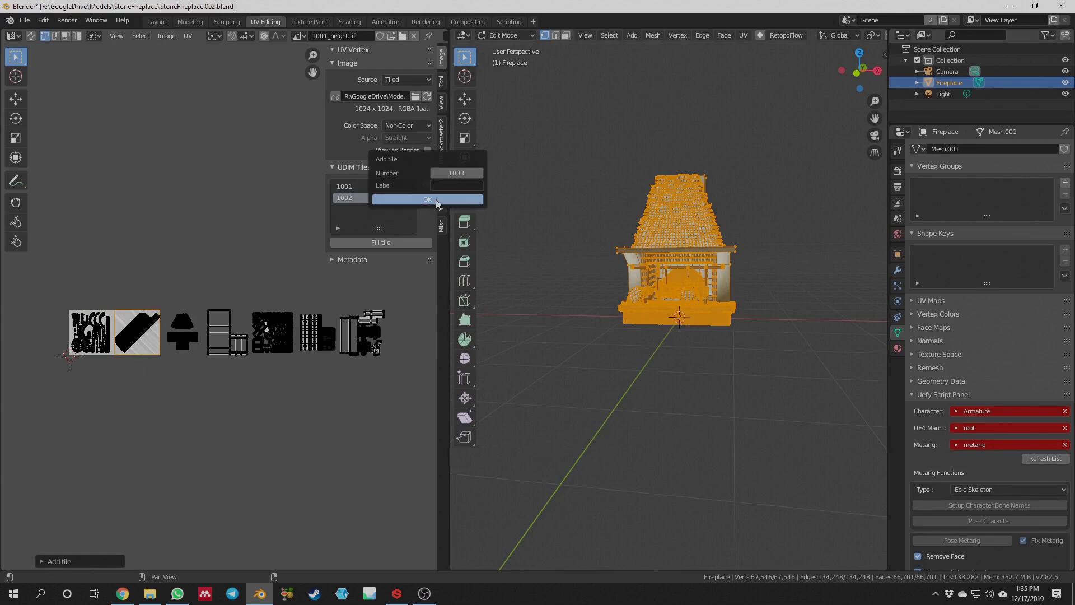
pyautogui.click(437, 203)
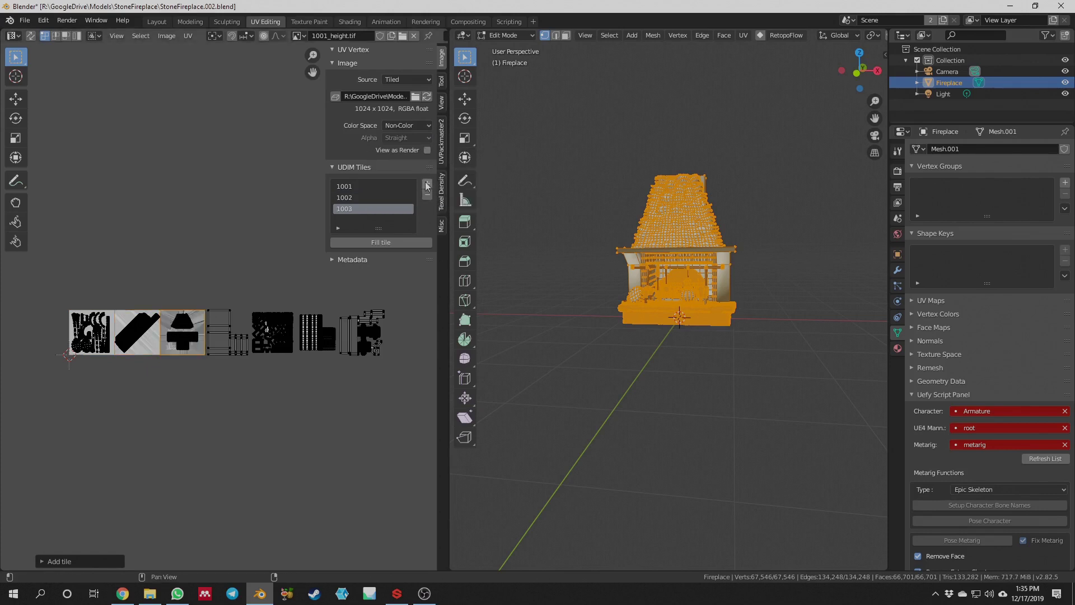
pyautogui.click(428, 183)
pyautogui.click(431, 198)
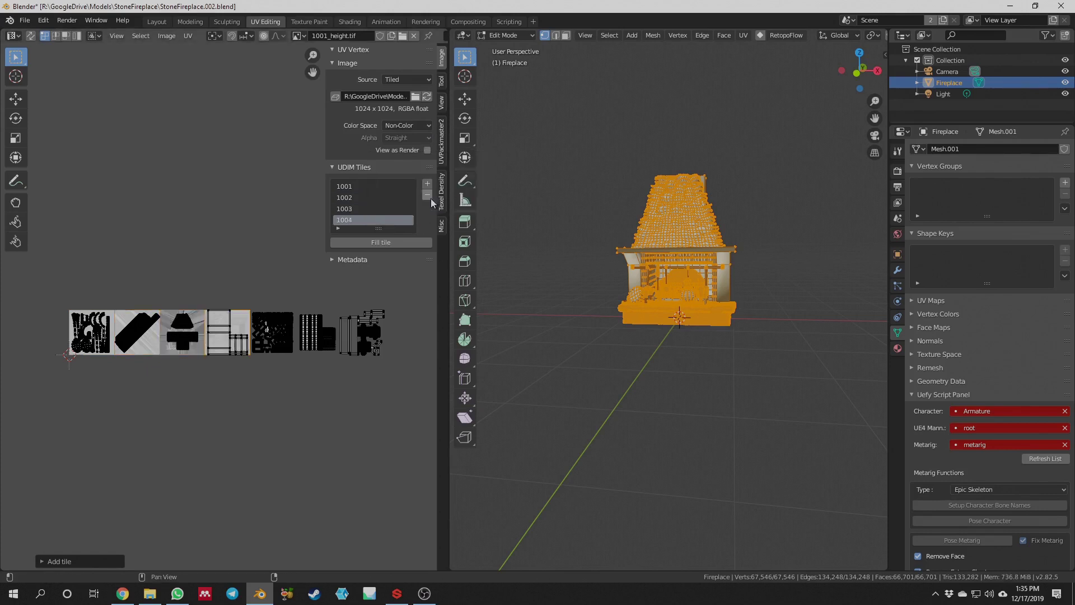
pyautogui.click(429, 186)
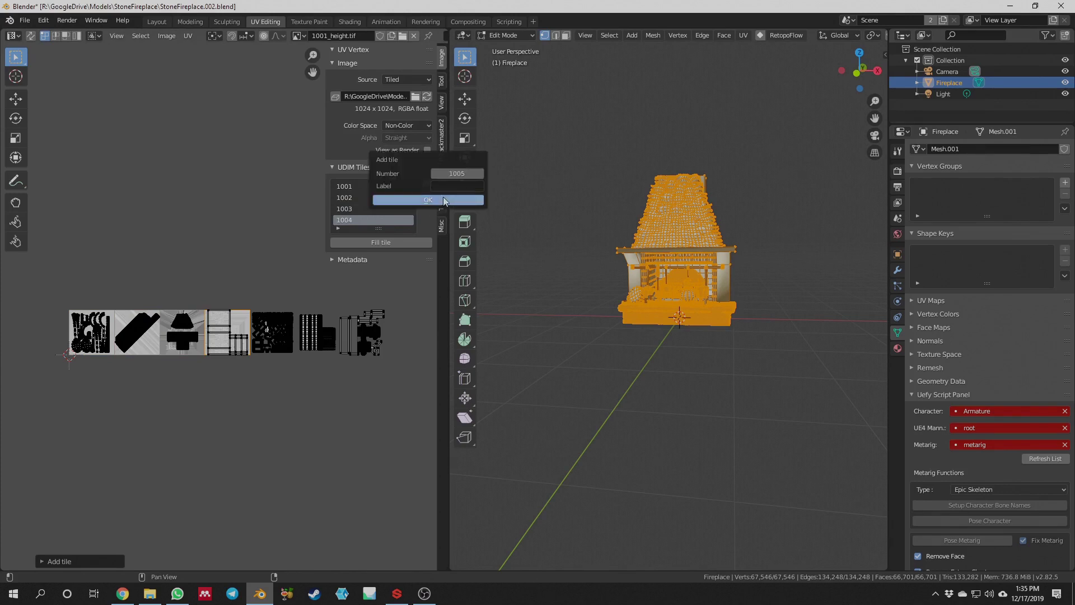
pyautogui.click(441, 204)
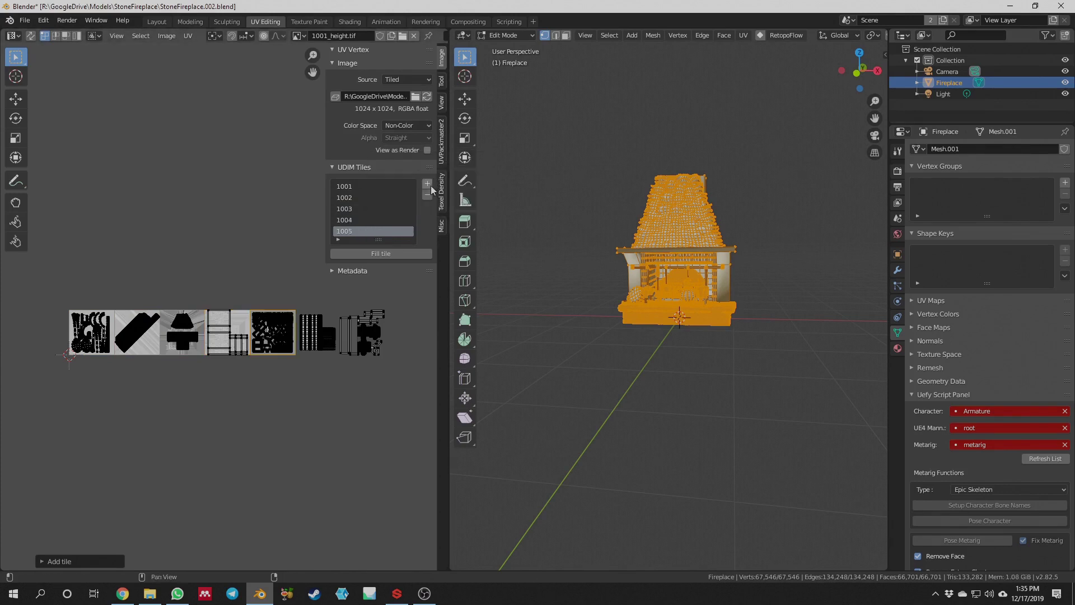
pyautogui.click(429, 185)
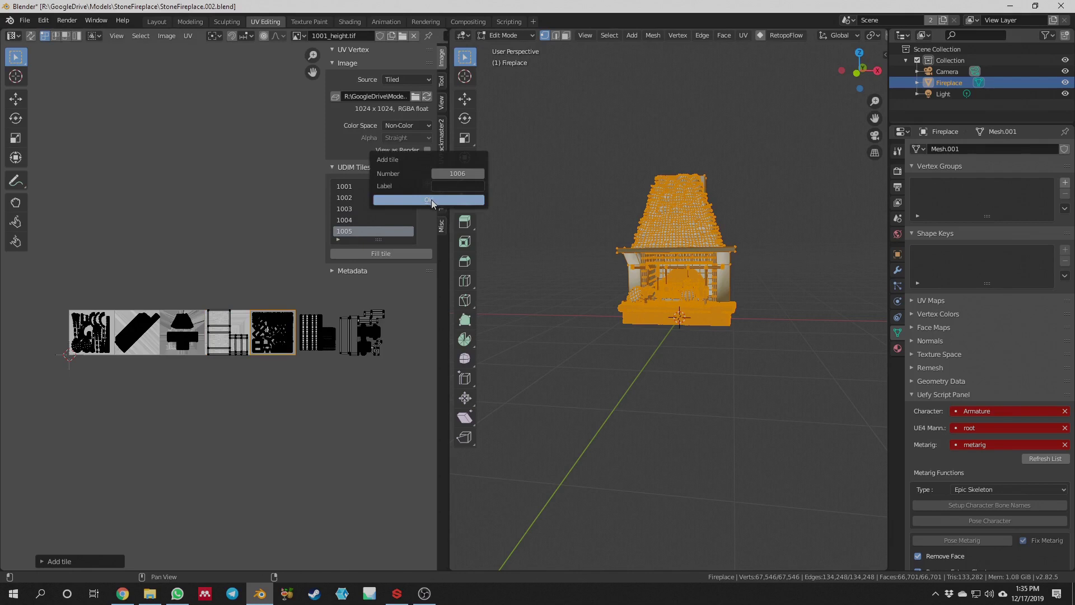
pyautogui.click(431, 200)
pyautogui.click(428, 184)
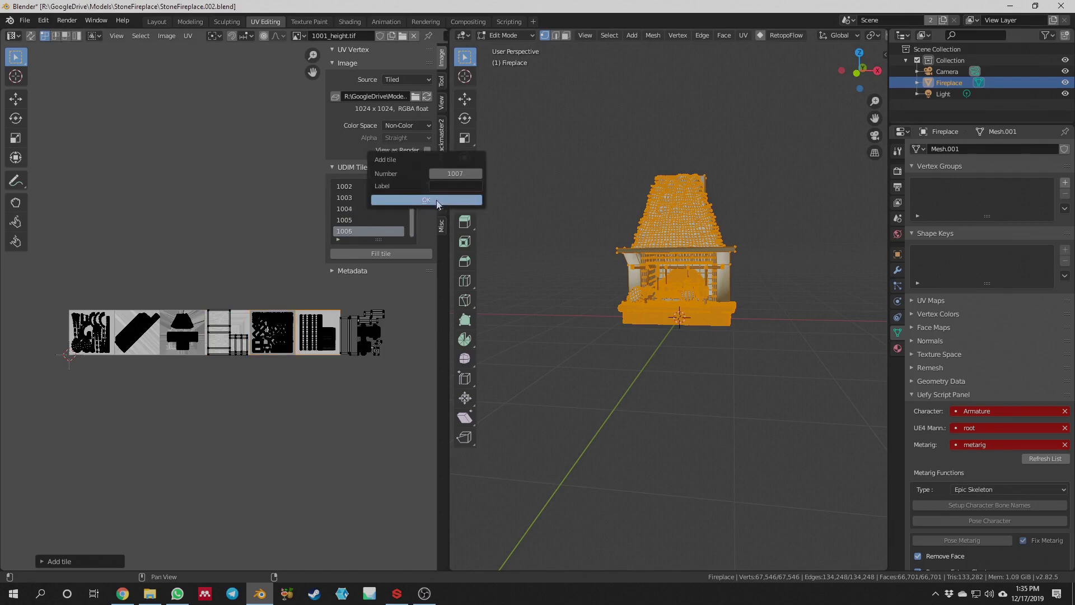
pyautogui.click(436, 201)
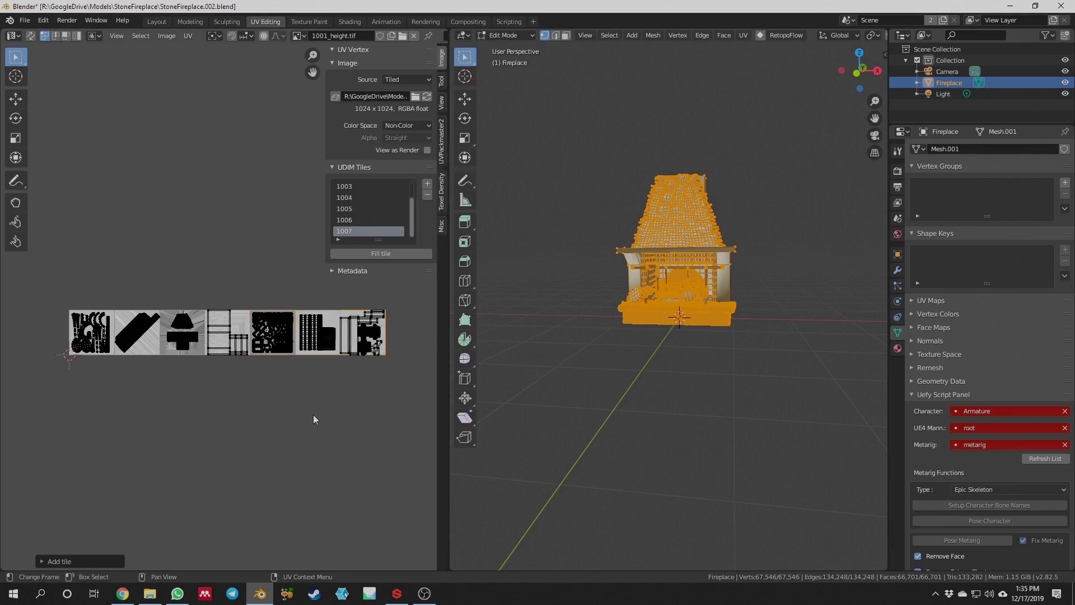
pyautogui.scroll(2, 313, 419)
pyautogui.scroll(-2, 314, 419)
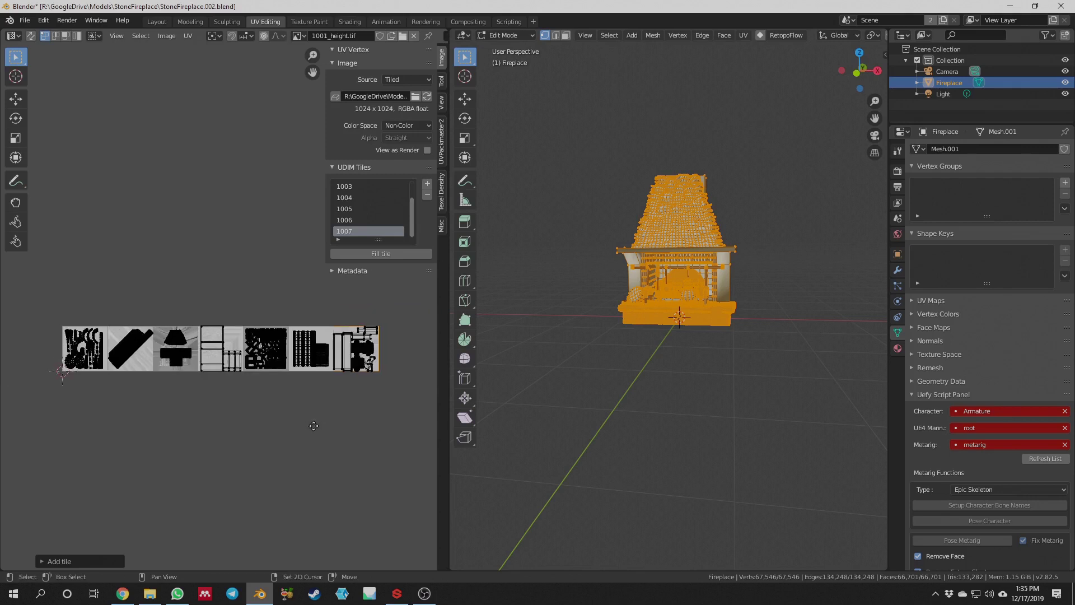
pyautogui.scroll(1, 222, 208)
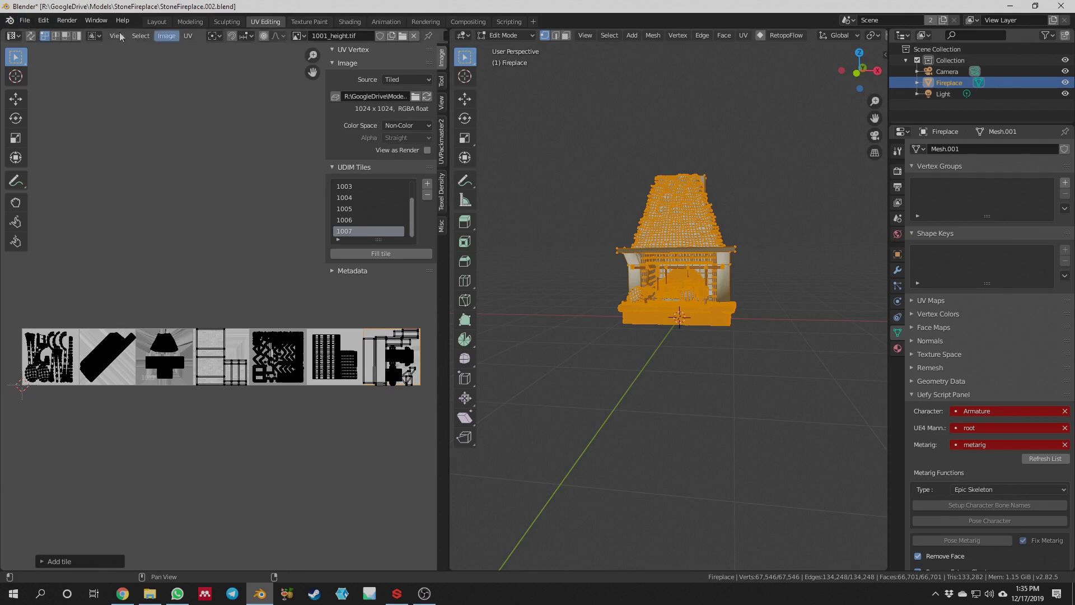
# Switch to the Layout workspace and inspect the fireplace in Material Preview shading from an angle
pyautogui.click(157, 21)
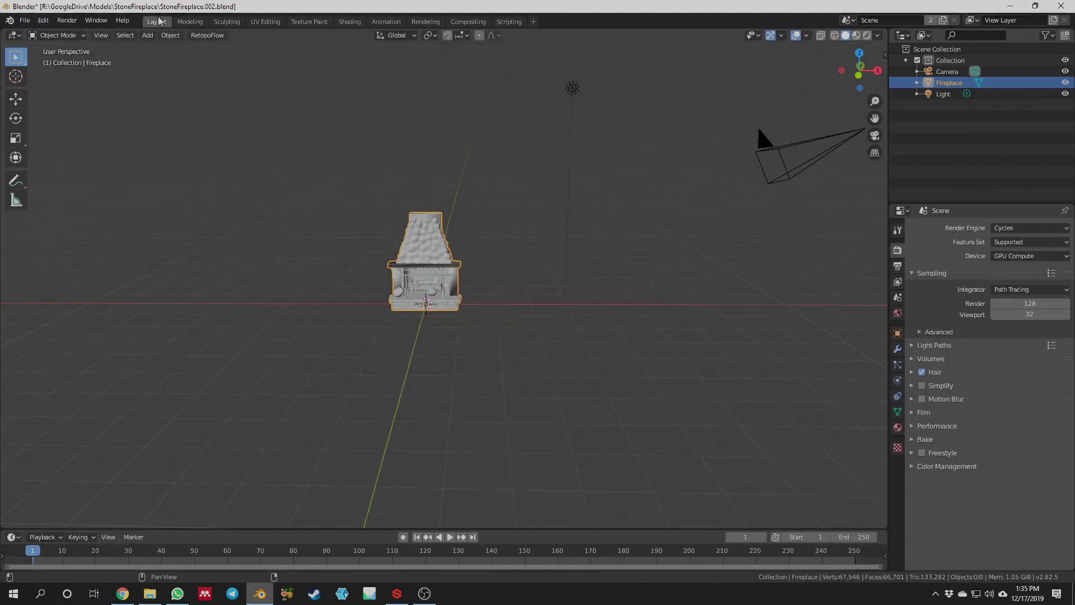
pyautogui.click(857, 36)
pyautogui.scroll(3, 519, 302)
pyautogui.scroll(2, 519, 305)
pyautogui.moveTo(532, 280); pyautogui.dragTo(592, 298, button='middle')
pyautogui.moveTo(707, 226); pyautogui.dragTo(684, 219, button='middle')
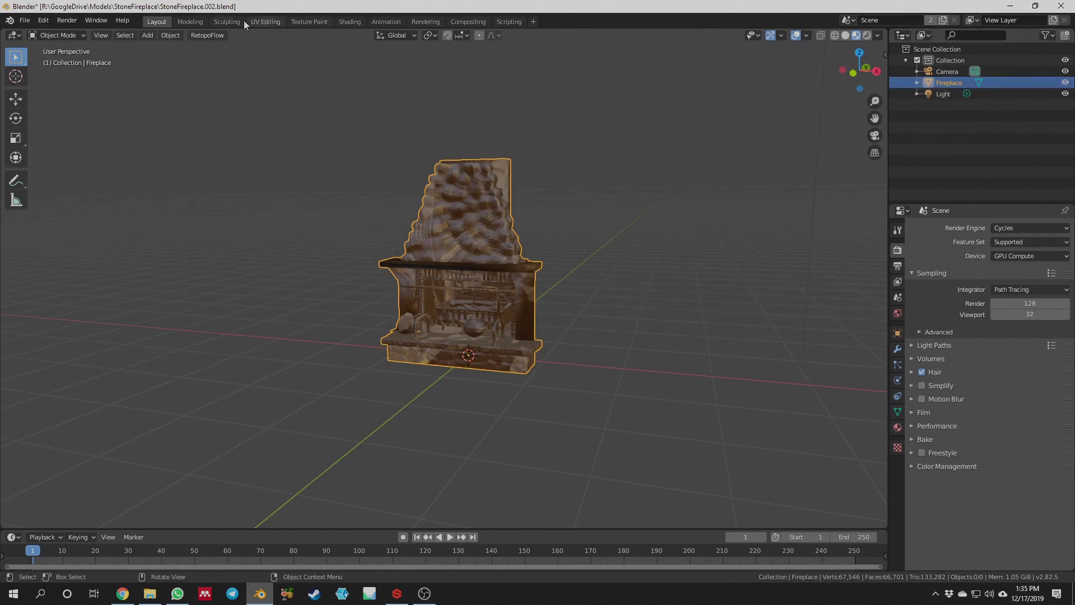
# In the Shading workspace, select the Base Color texture node and open 1001_col.tif from the textures folder in it
pyautogui.click(344, 22)
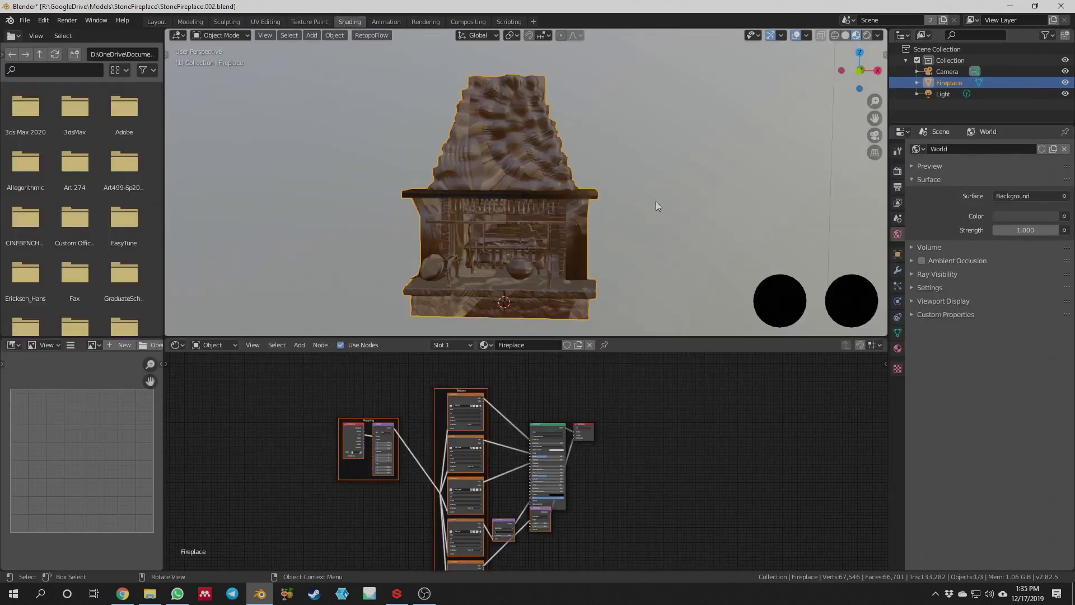
pyautogui.click(468, 401)
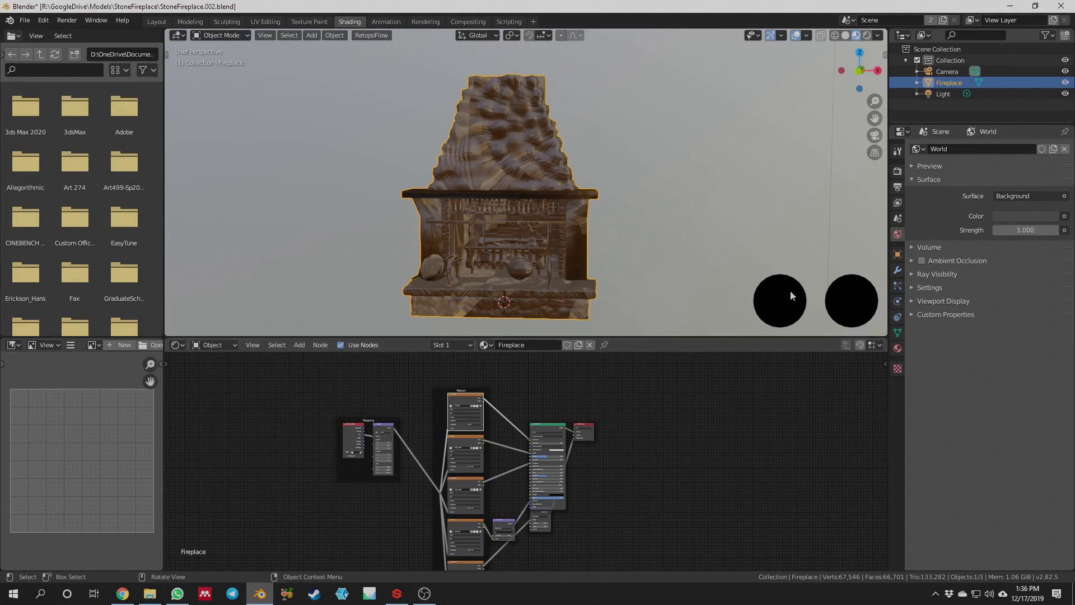
pyautogui.scroll(4, 518, 391)
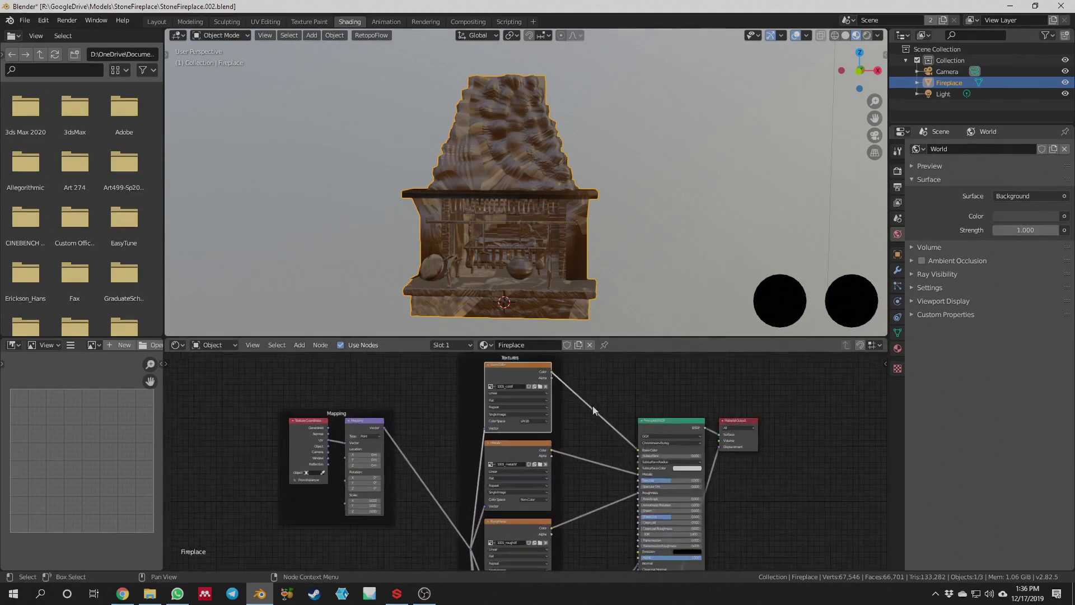
pyautogui.scroll(1, 582, 403)
pyautogui.click(541, 382)
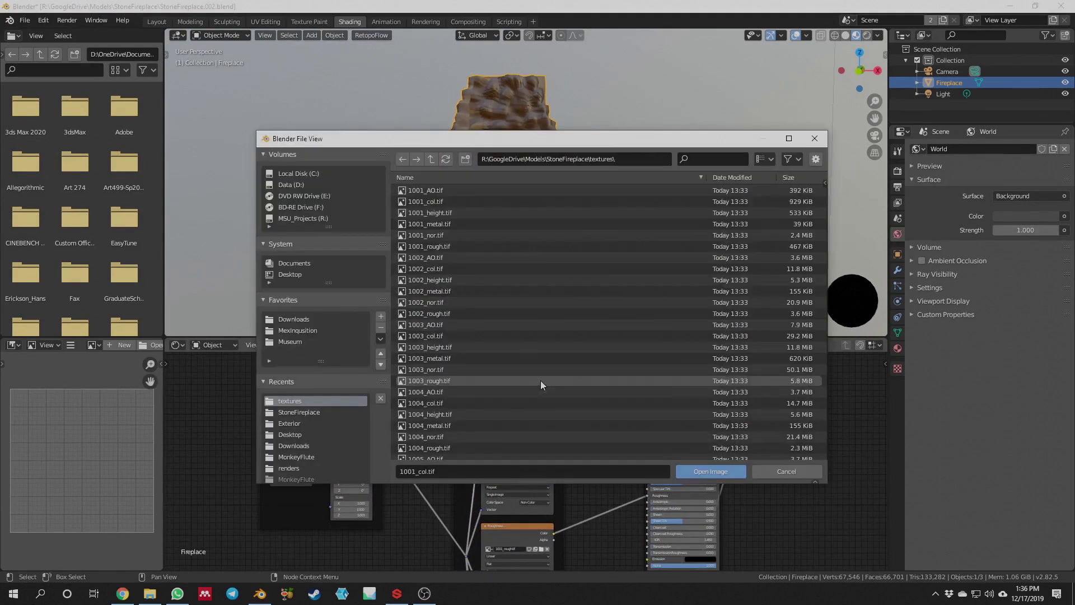
pyautogui.click(436, 203)
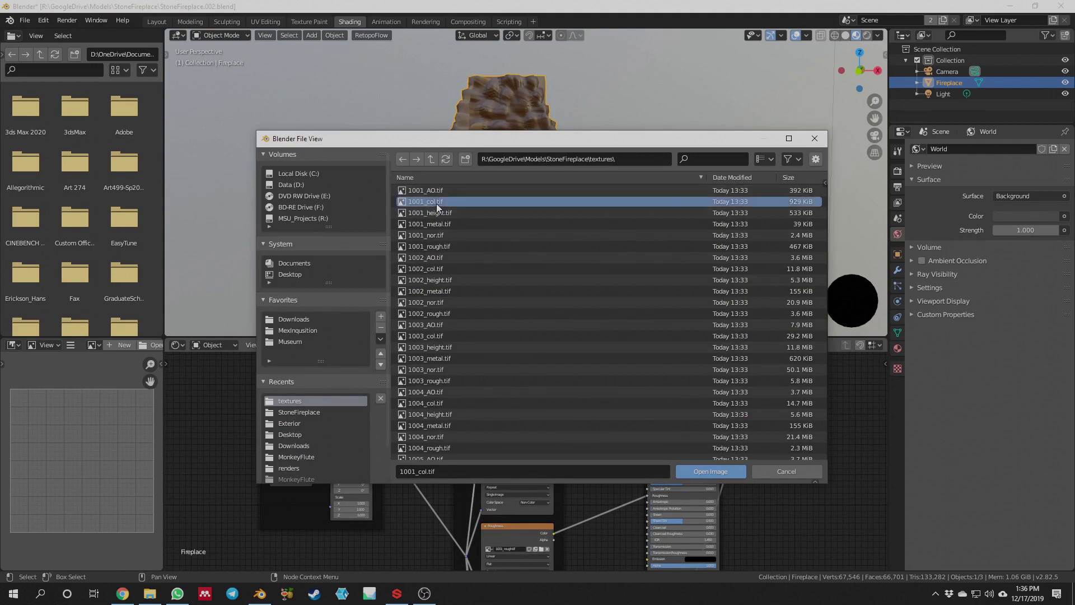
pyautogui.click(710, 471)
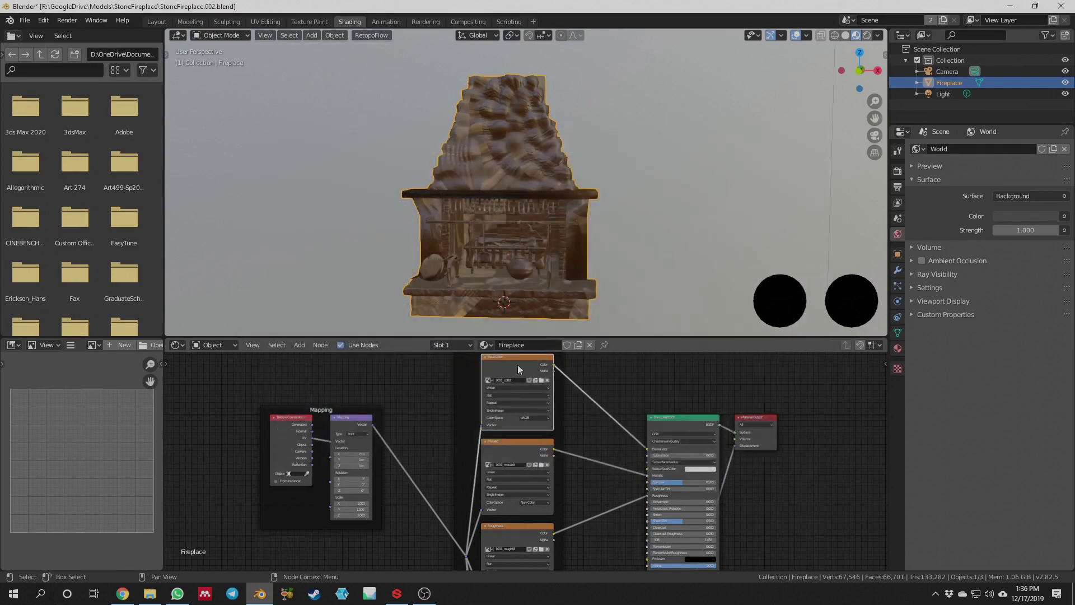
# Return to the UV Editing workspace and set the source of the 1001_col.tif image to Tiled
pyautogui.moveTo(701, 230); pyautogui.dragTo(668, 193, button='middle')
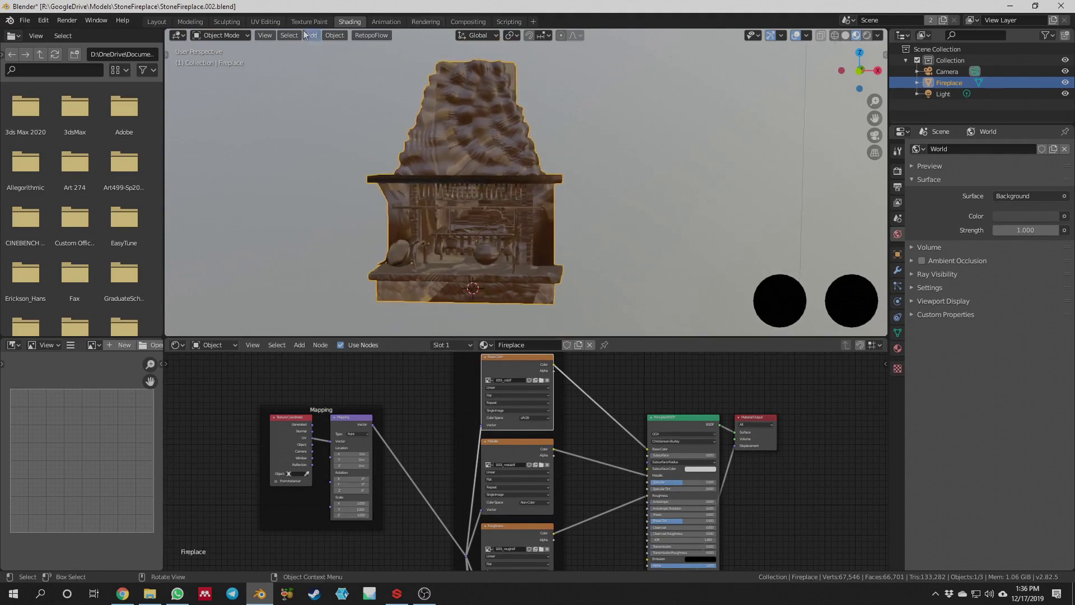
pyautogui.click(307, 22)
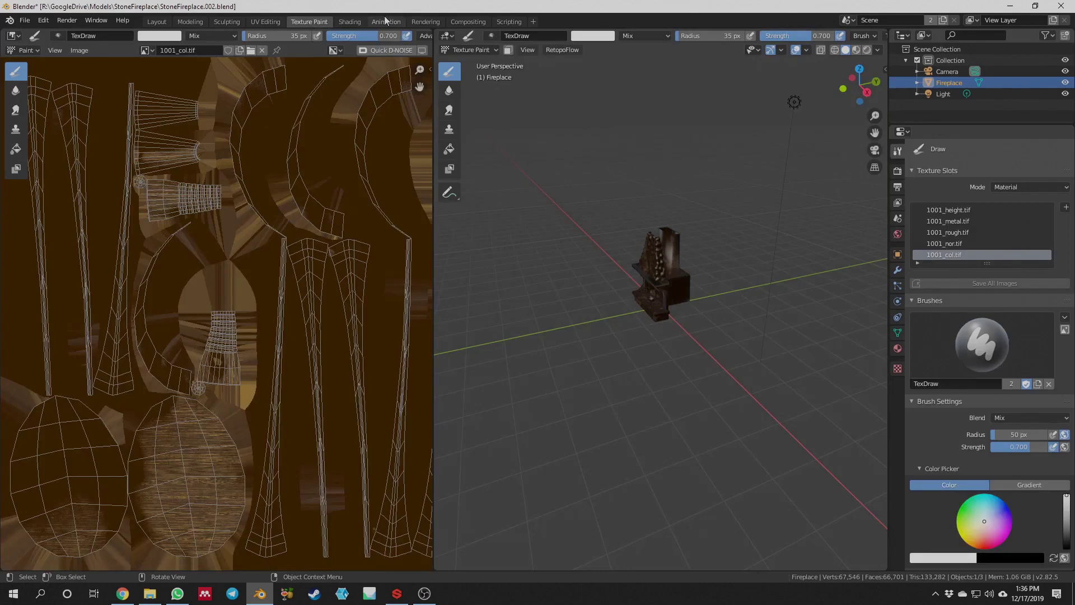
pyautogui.click(384, 25)
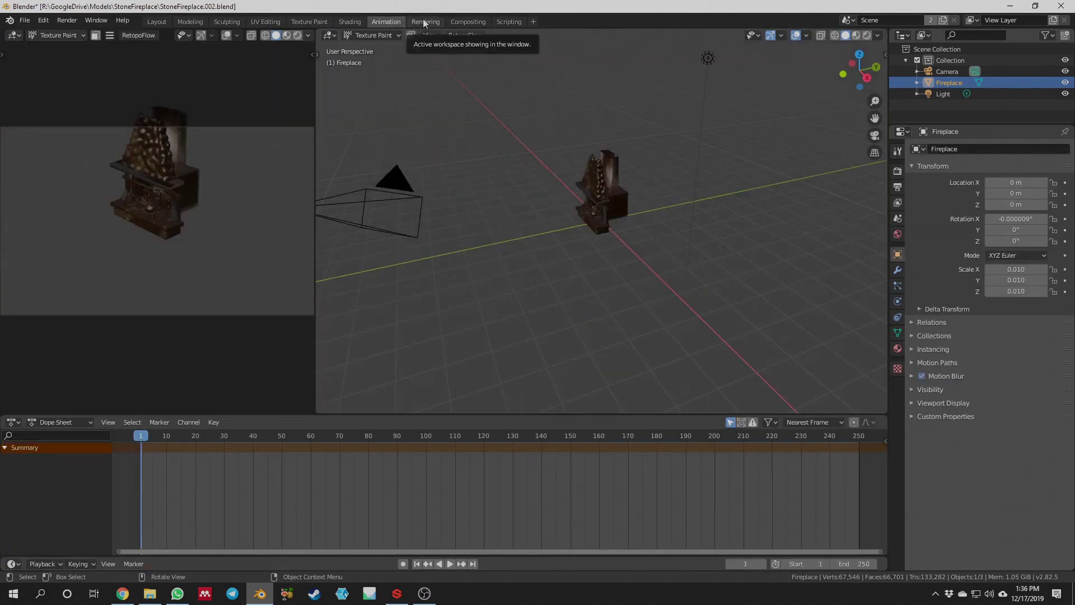
pyautogui.click(266, 21)
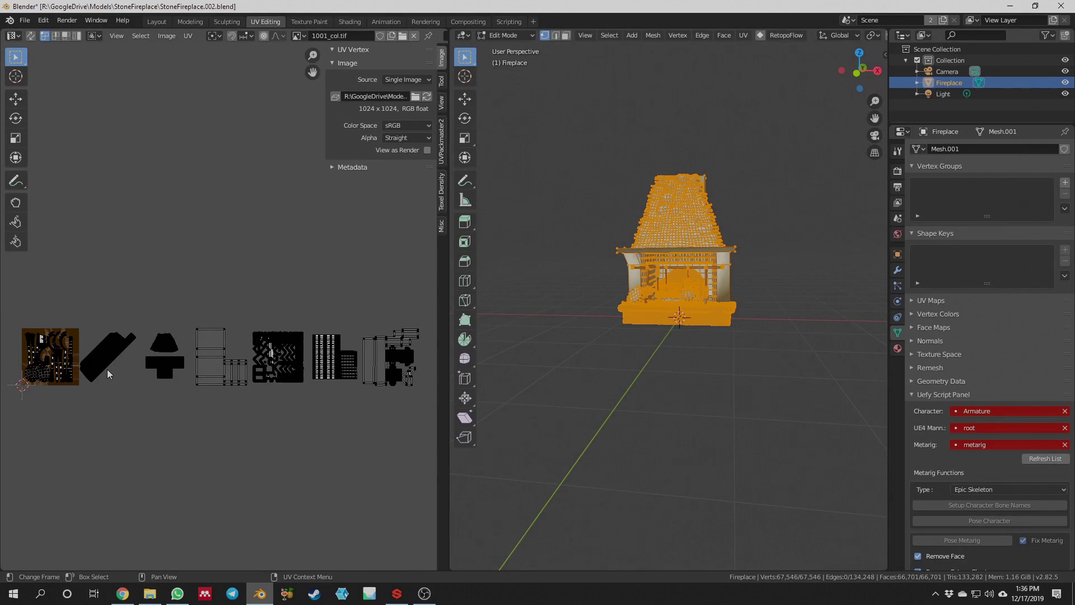
pyautogui.keyDown('shift'); pyautogui.scroll(2, 156, 236); pyautogui.keyUp('shift')
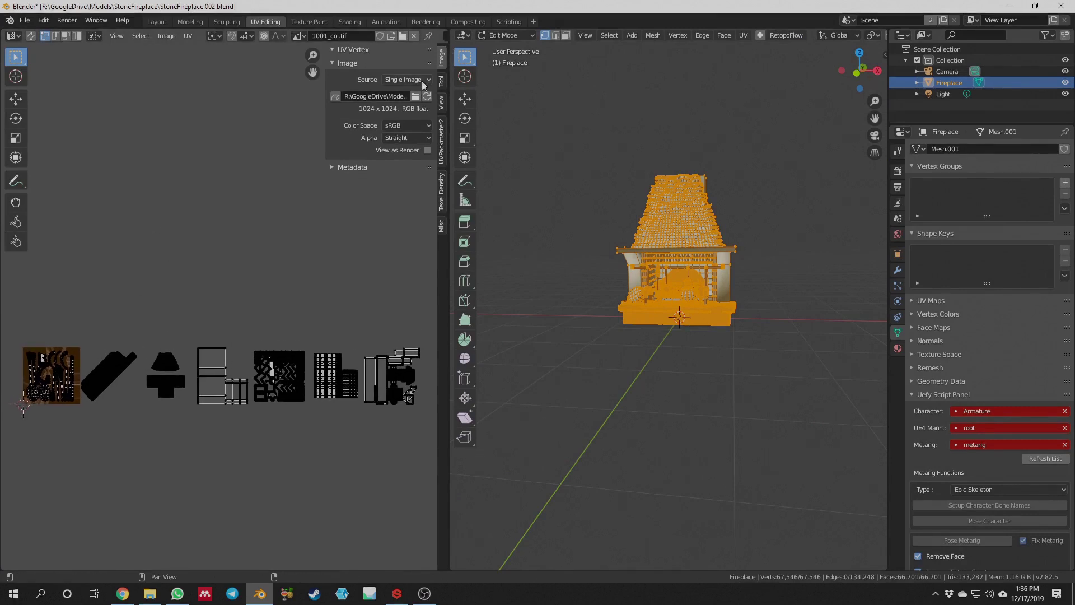
pyautogui.click(405, 79)
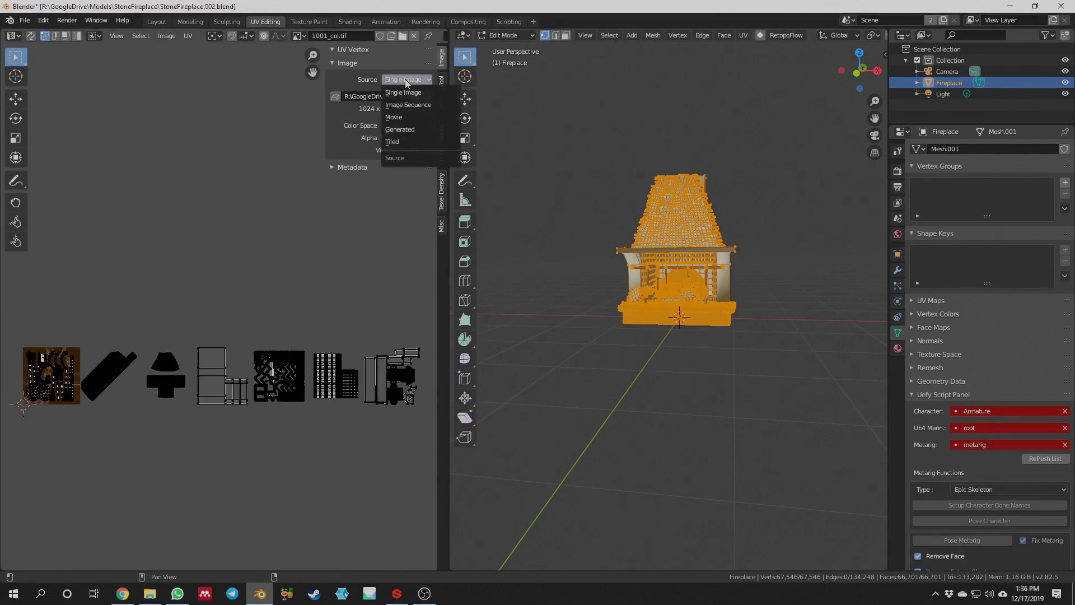
pyautogui.click(402, 144)
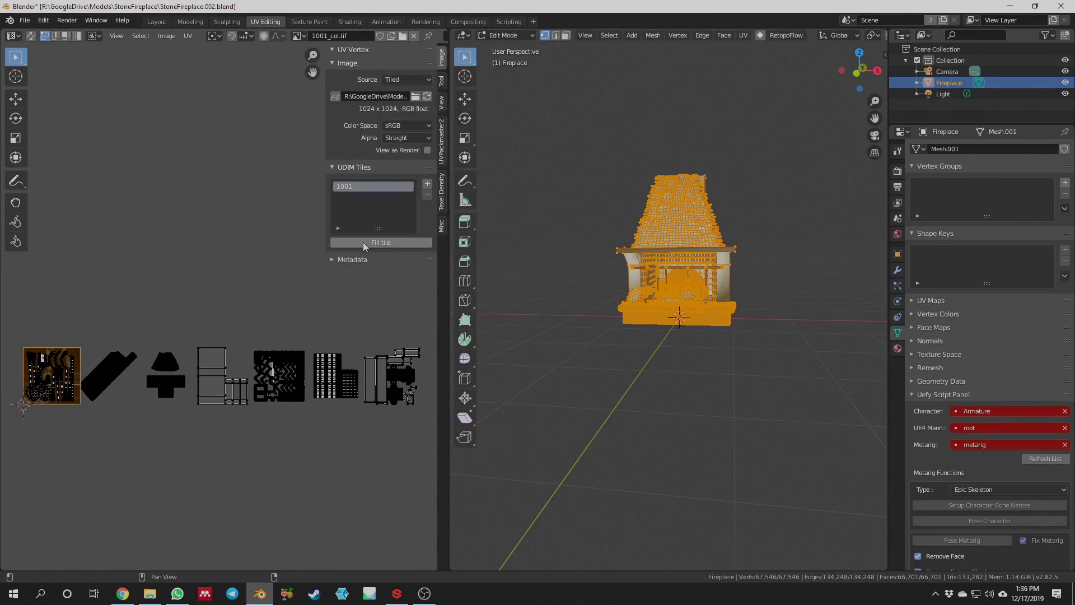
# Add UDIM tiles 1002 through 1007 to the tiled 1001_col.tif image and save the Blender file
pyautogui.click(427, 183)
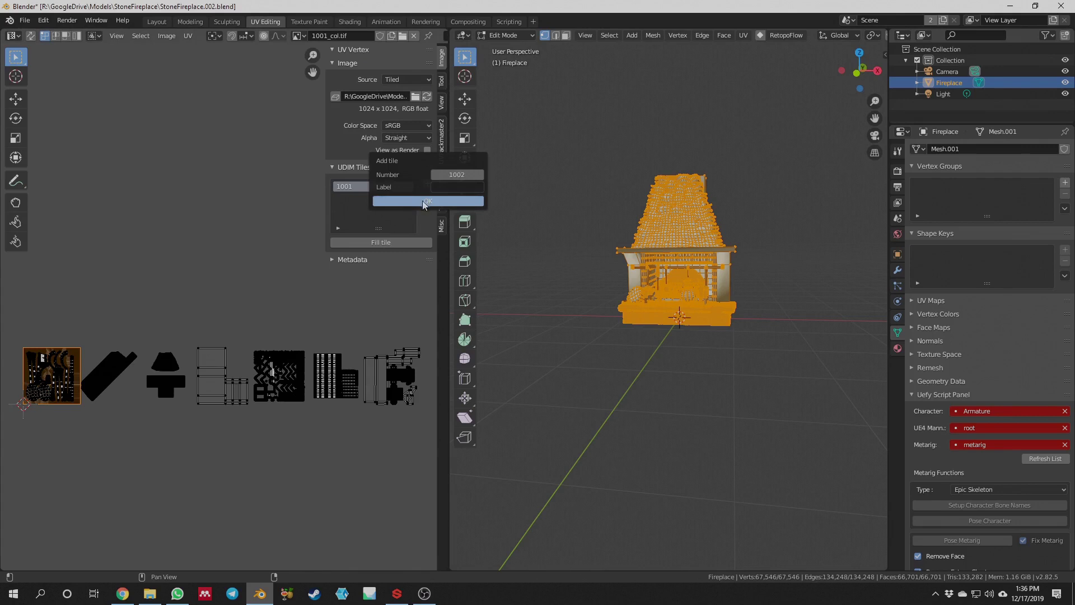
pyautogui.click(424, 202)
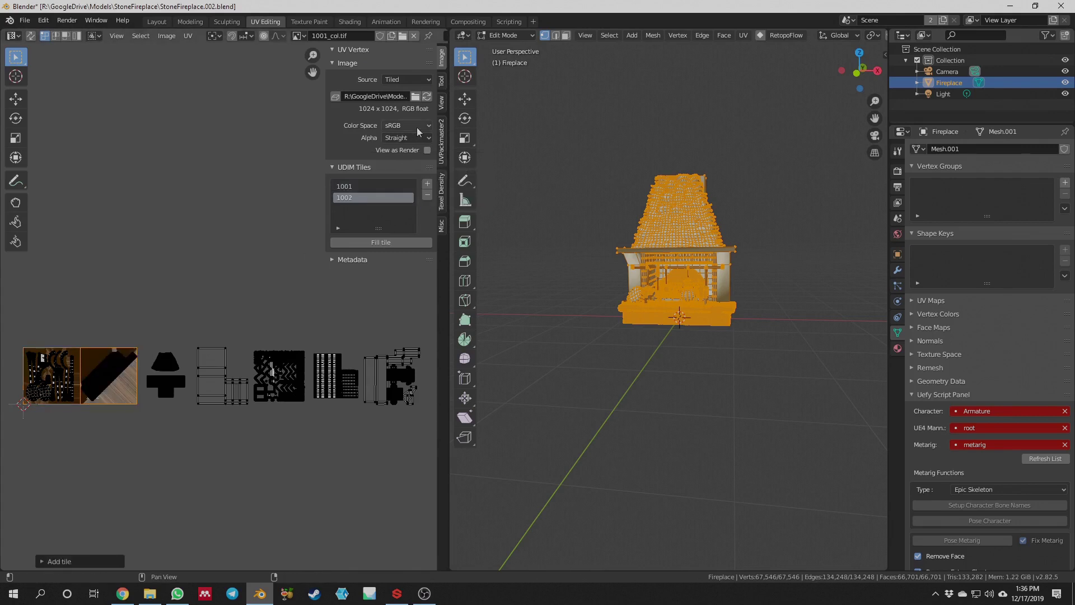
pyautogui.click(427, 185)
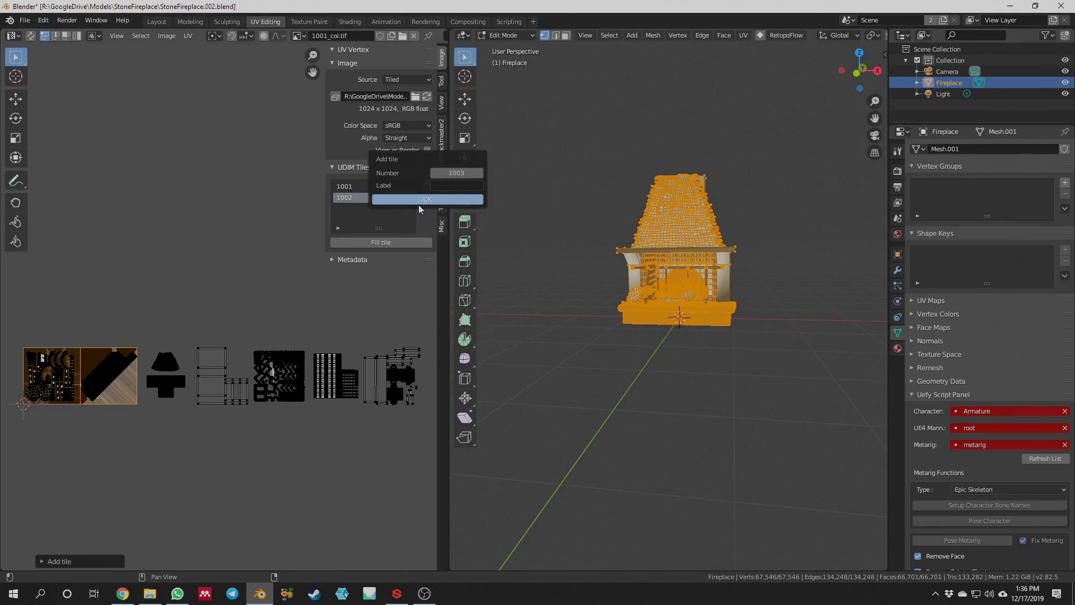
pyautogui.click(422, 204)
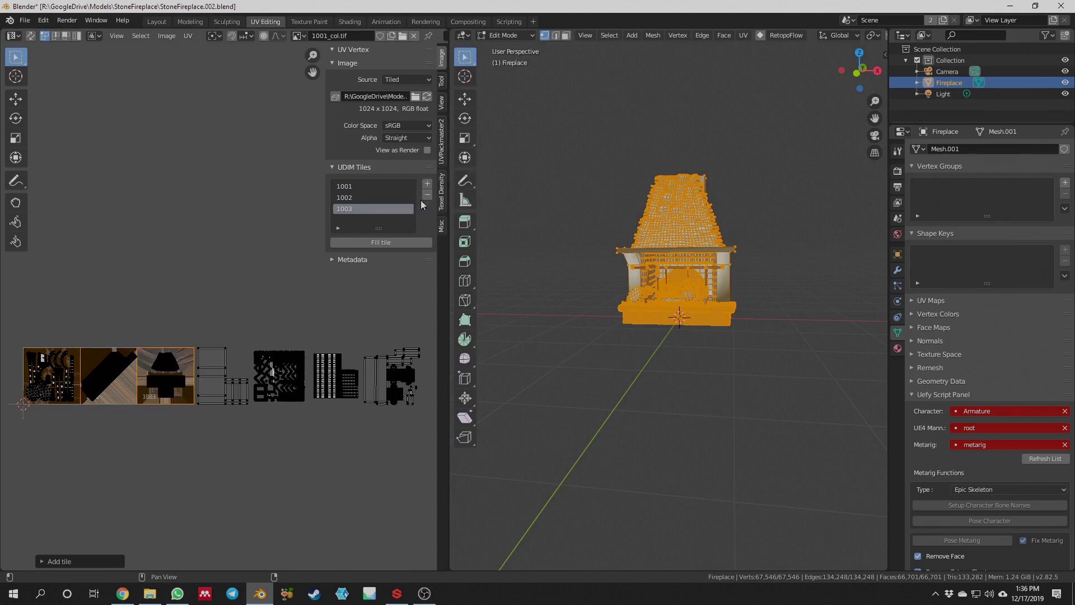
pyautogui.click(428, 184)
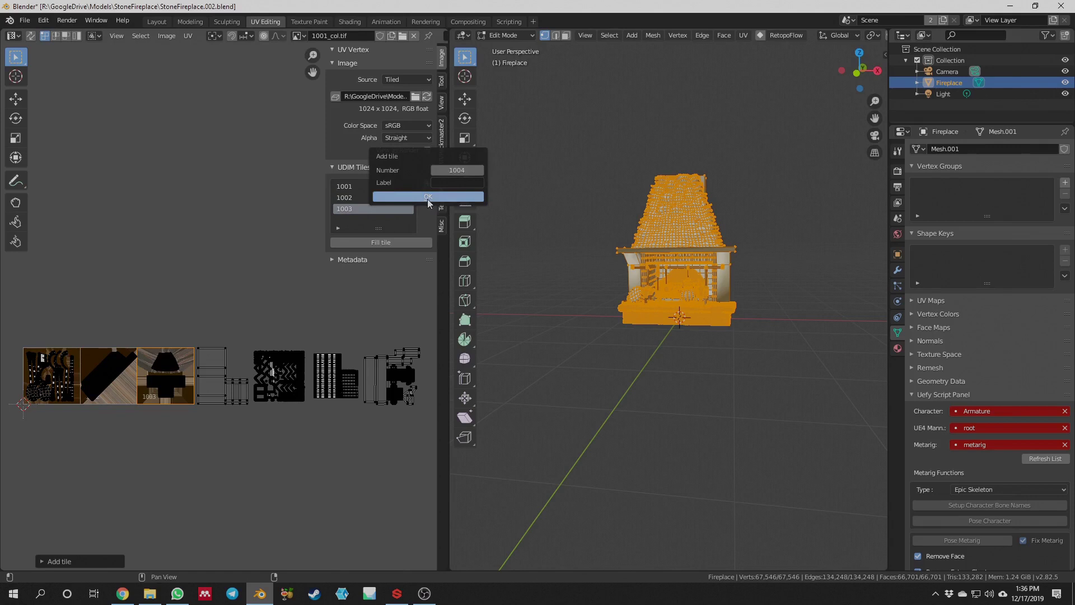
pyautogui.click(427, 199)
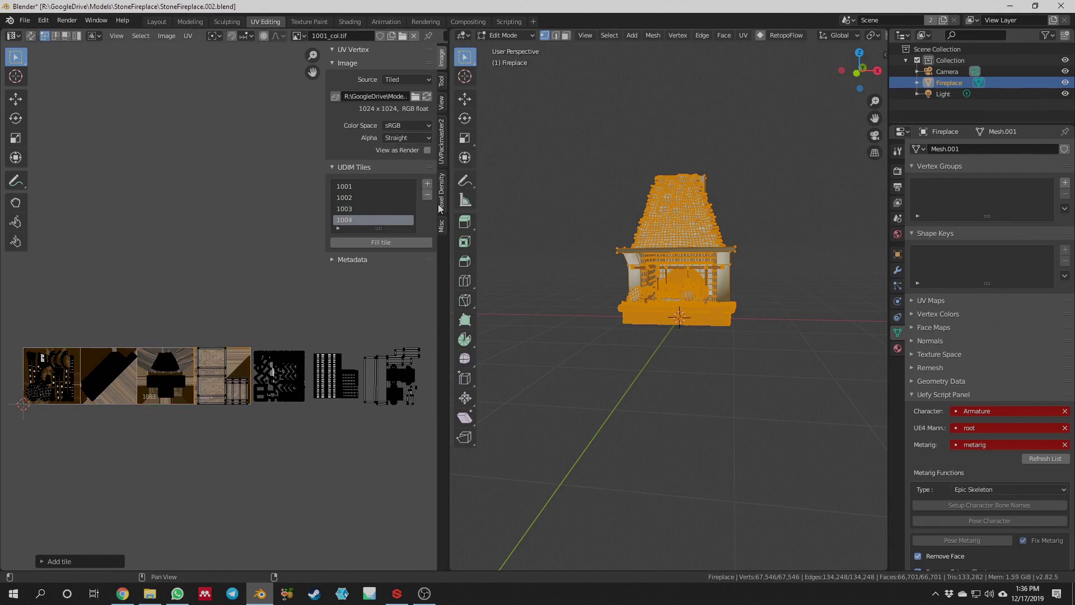
pyautogui.click(429, 185)
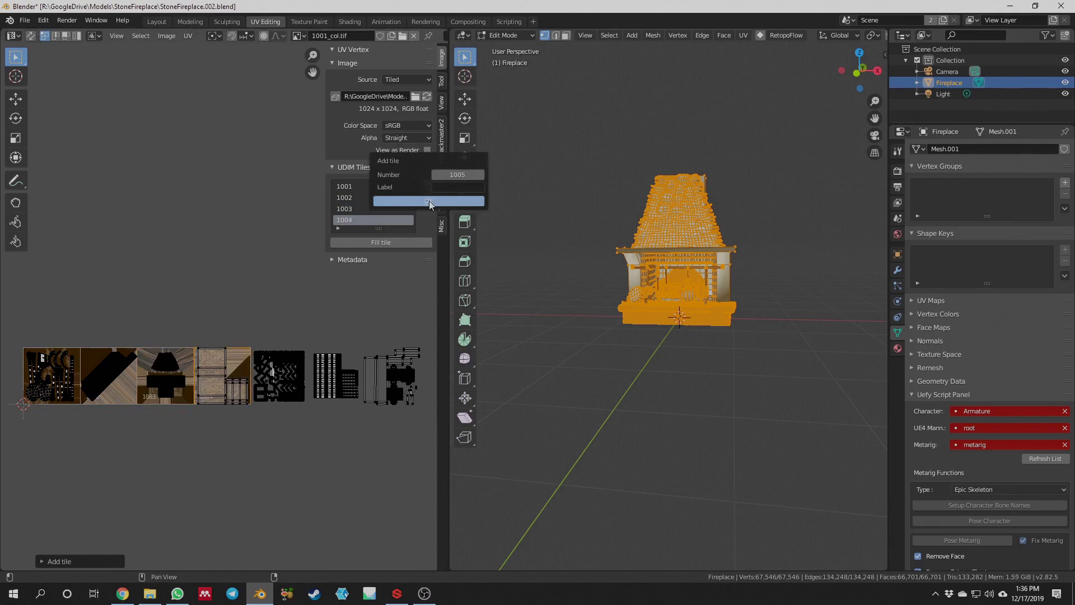
pyautogui.click(428, 201)
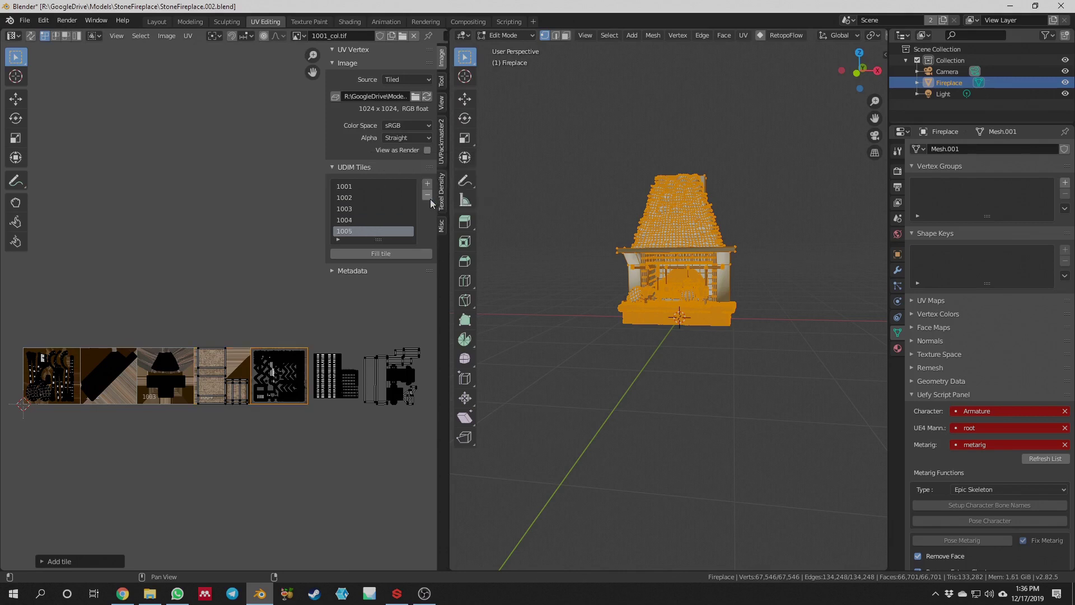
pyautogui.click(428, 184)
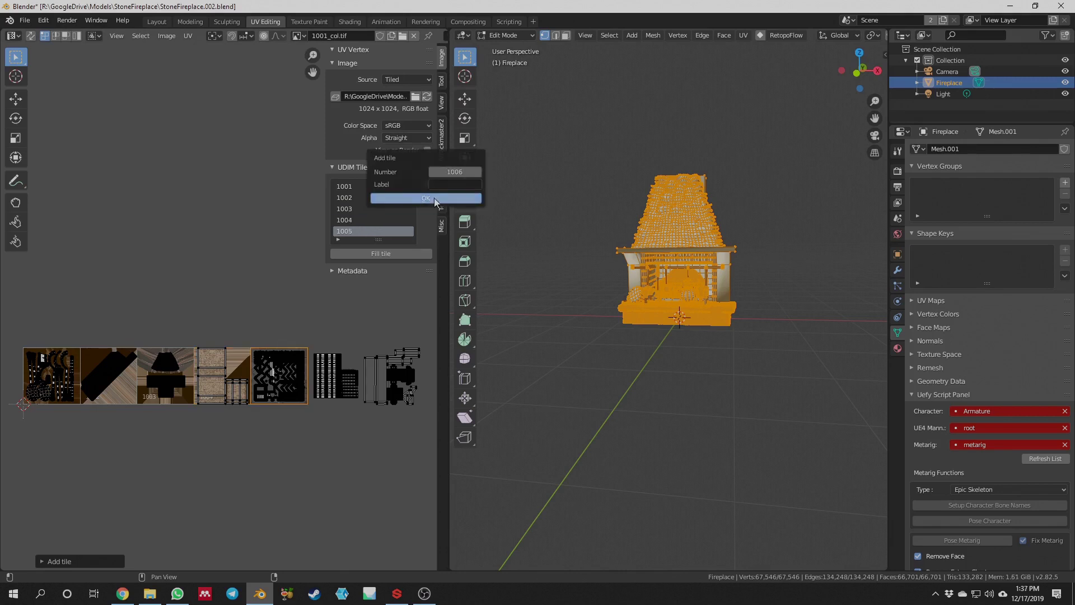
pyautogui.click(431, 199)
pyautogui.click(431, 184)
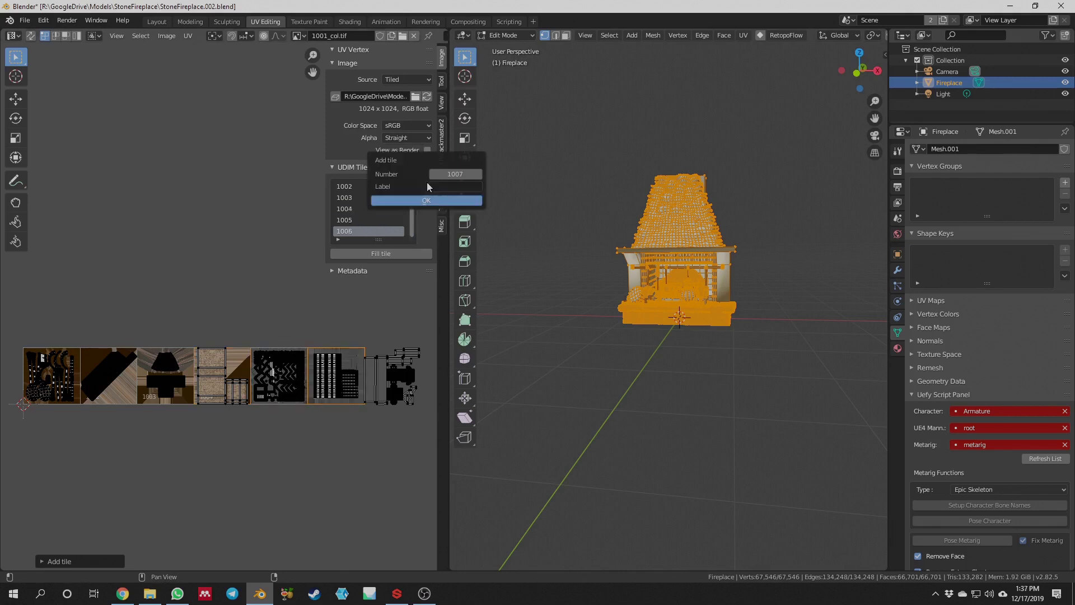
pyautogui.click(426, 201)
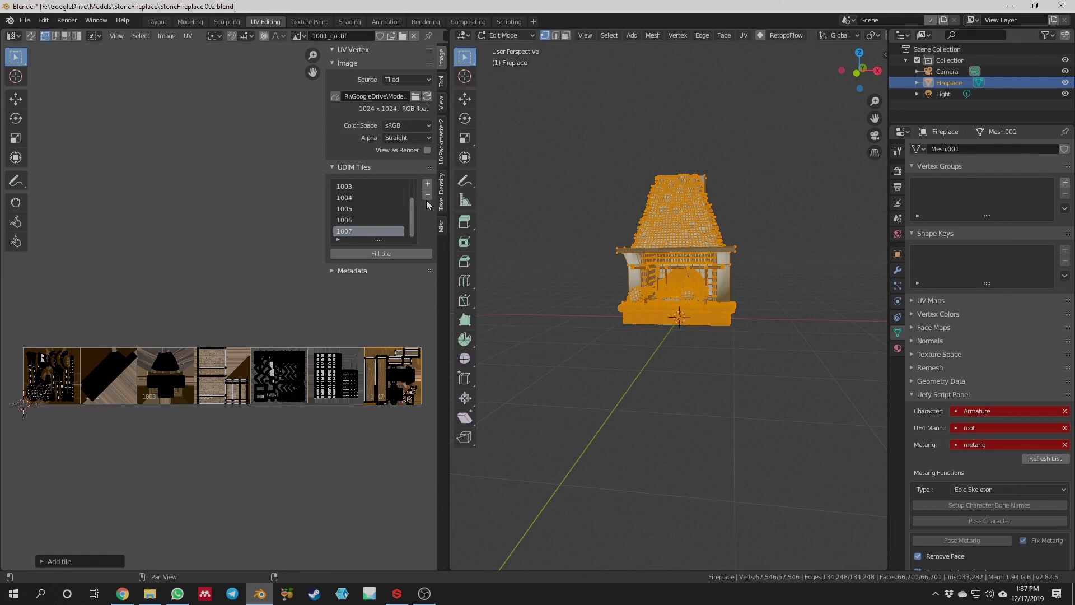
pyautogui.click(24, 20)
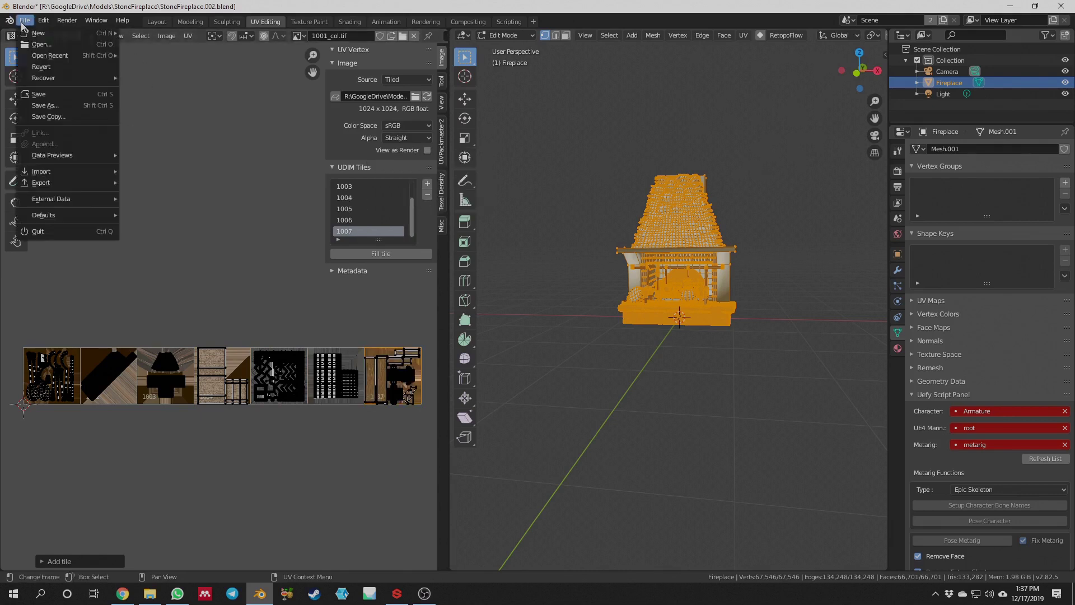
pyautogui.click(49, 96)
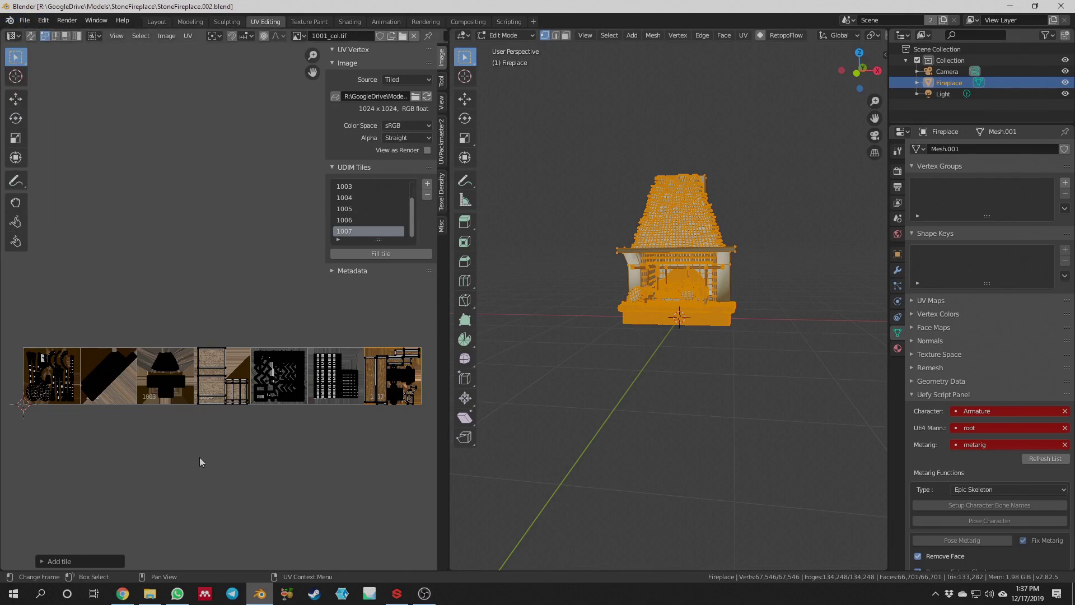
# Set the 3D viewport to Material Preview shading, return to Object Mode, and inspect the textured fireplace up close
pyautogui.scroll(-3, 202, 463)
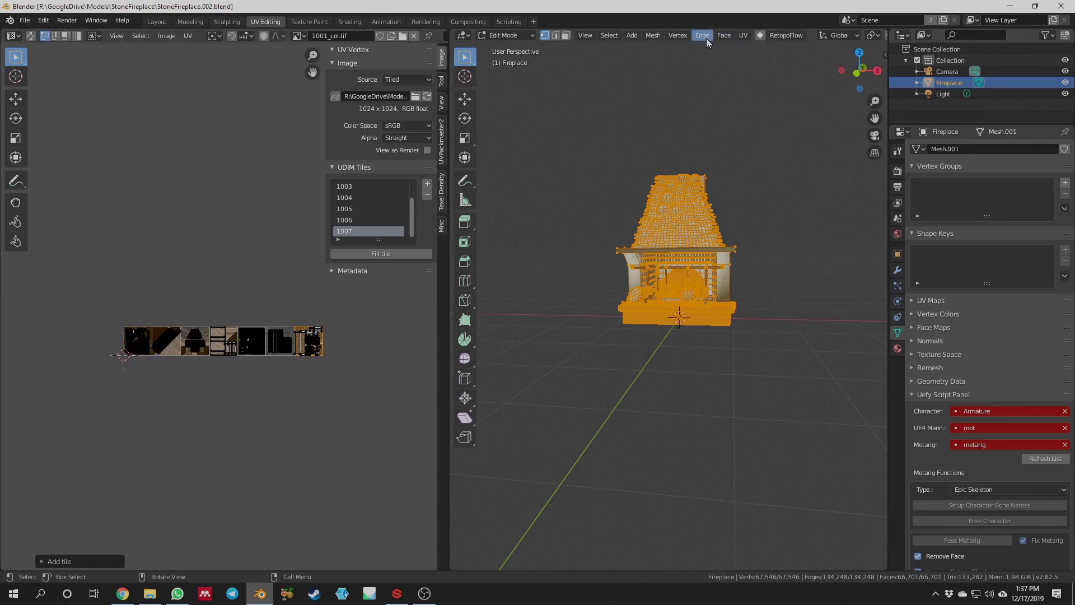
pyautogui.scroll(-8, 809, 36)
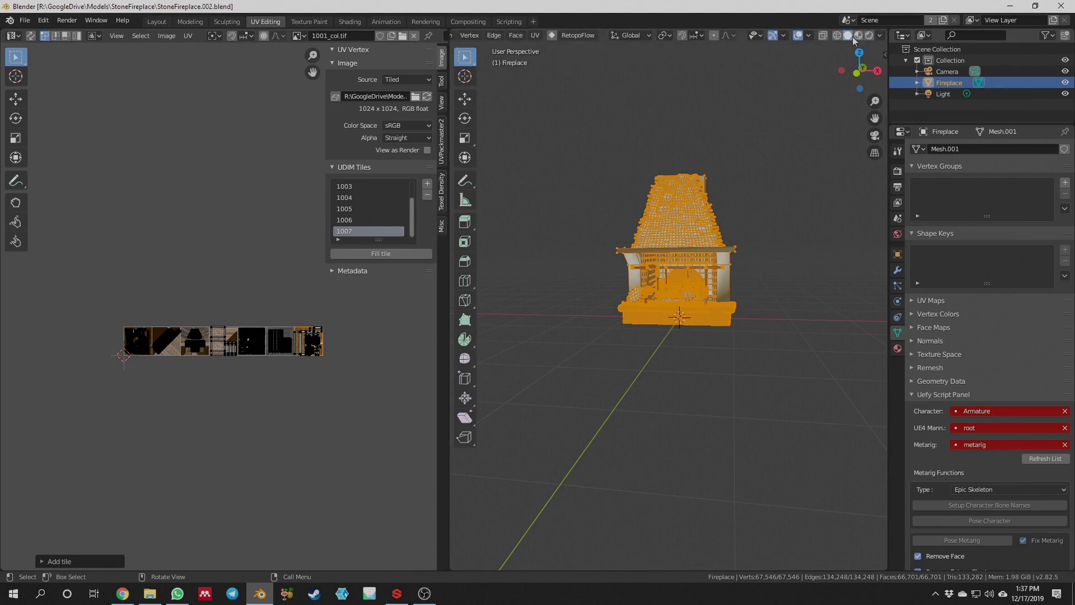
pyautogui.click(858, 36)
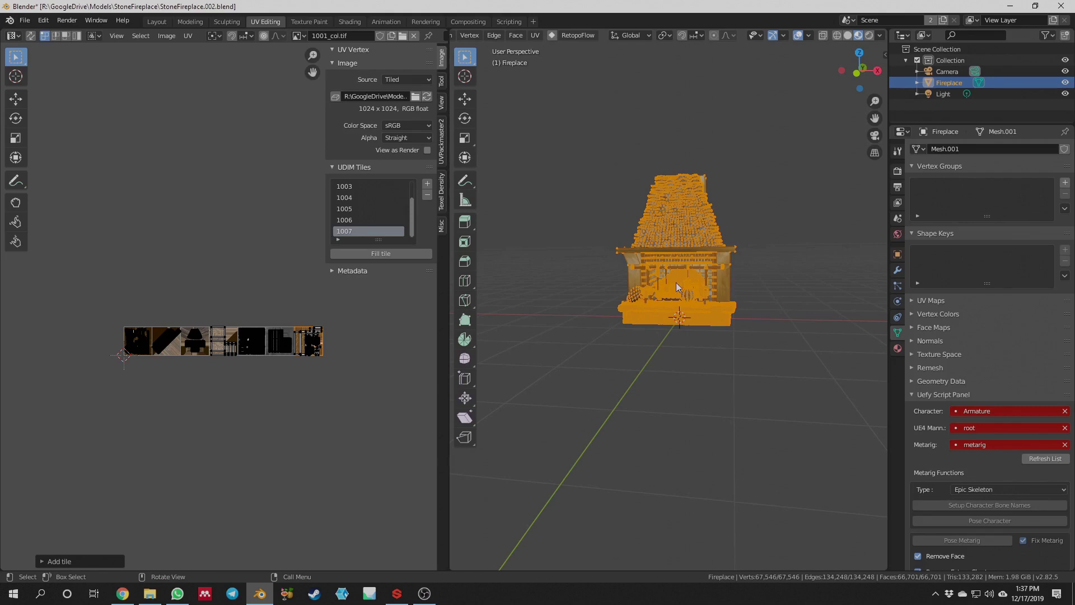
pyautogui.press('Tab')
pyautogui.scroll(5, 678, 289)
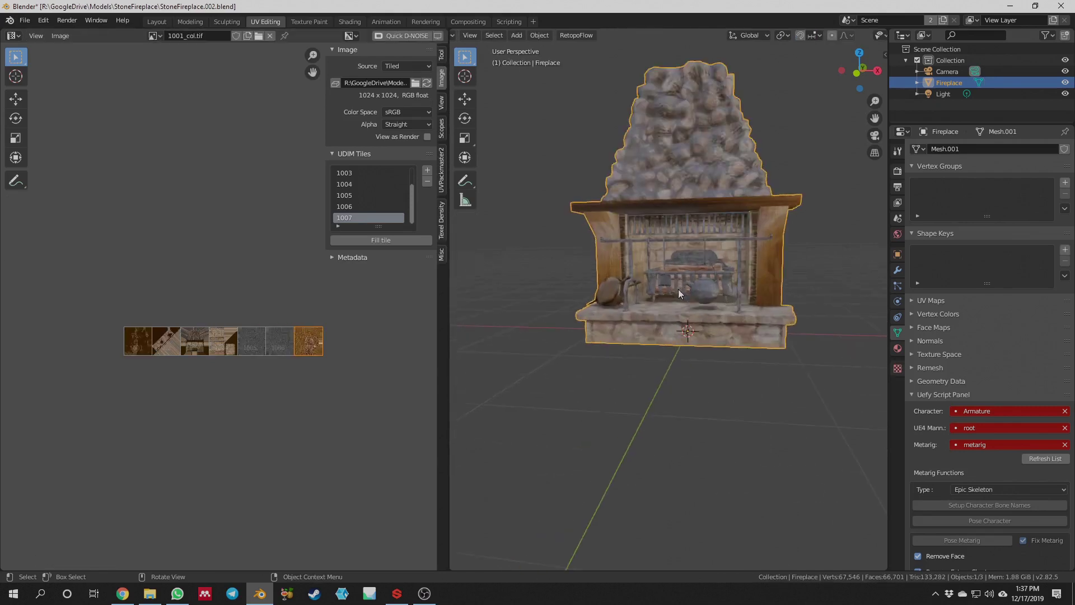
pyautogui.moveTo(678, 289)
pyautogui.mouseDown(button='middle')
pyautogui.moveTo(670, 298)
pyautogui.moveTo(622, 283)
pyautogui.moveTo(688, 279)
pyautogui.moveTo(683, 267)
pyautogui.moveTo(664, 286)
pyautogui.moveTo(681, 287)
pyautogui.mouseUp(button='middle')
pyautogui.scroll(-3, 869, 36)
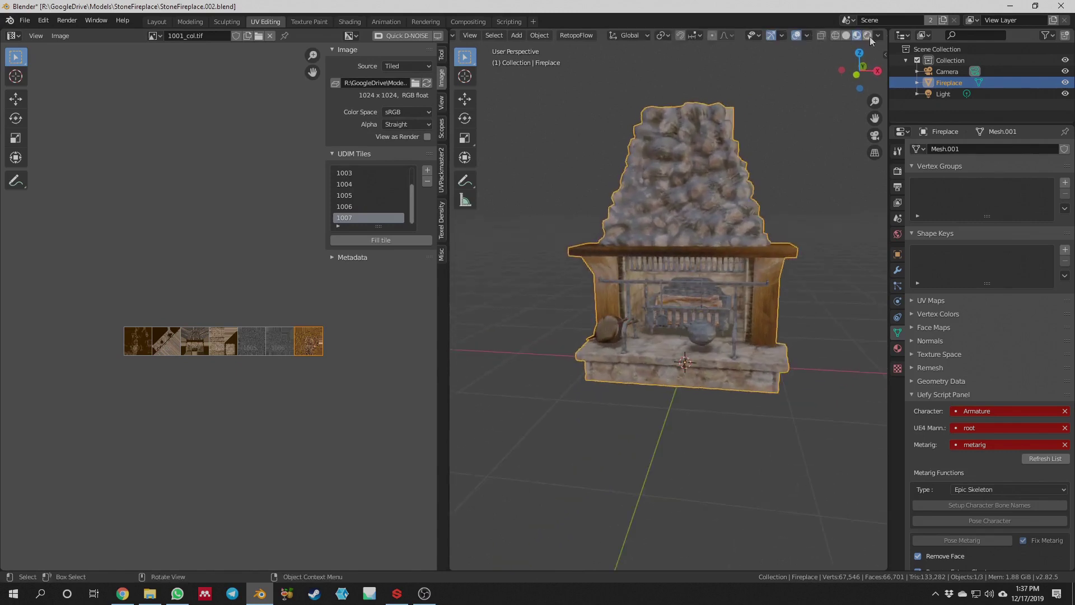
# In the World settings, assign an Environment Texture to the background color
pyautogui.click(897, 349)
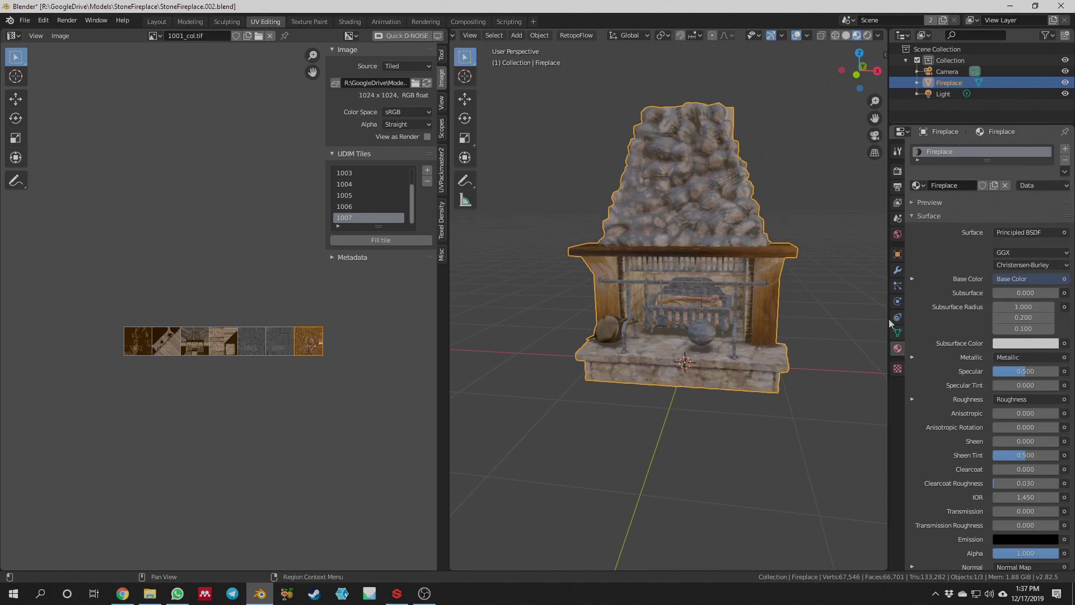
pyautogui.click(897, 234)
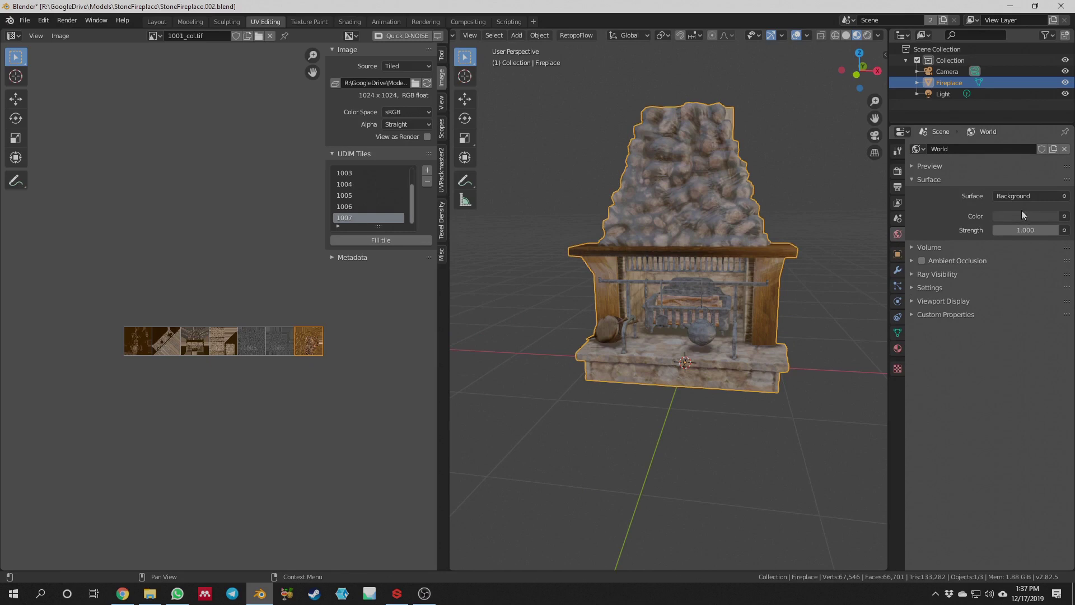
pyautogui.click(1064, 216)
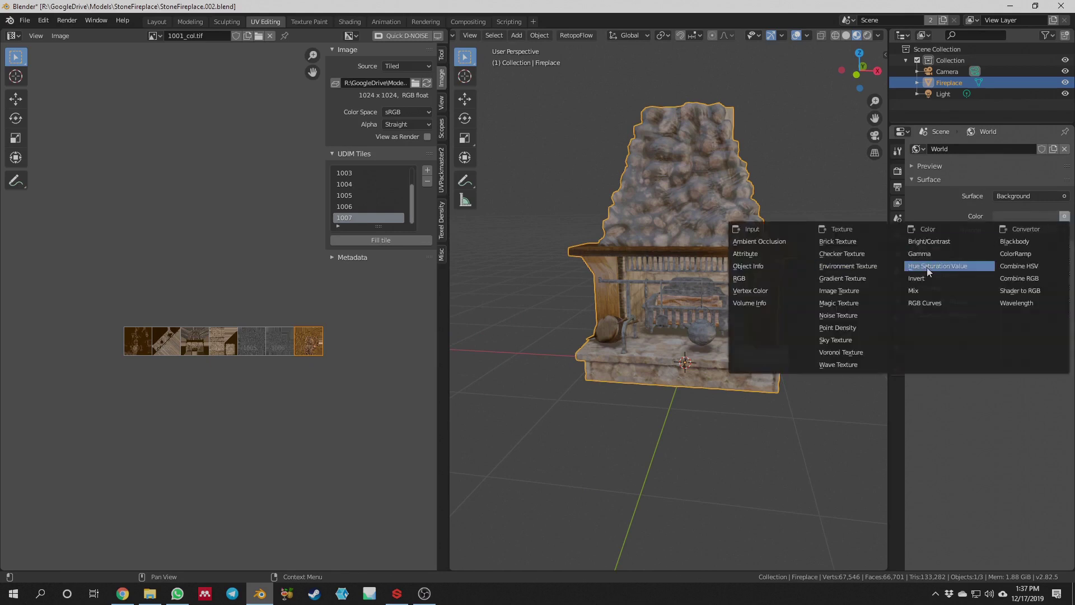
pyautogui.click(853, 267)
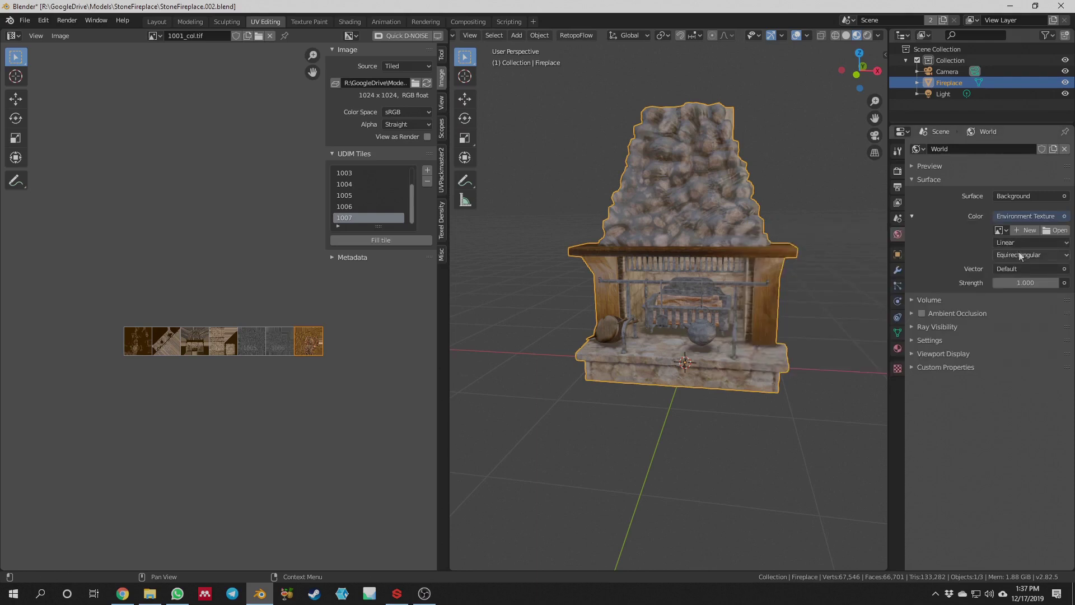
# Load Canopus Ground.exr from the MexInqusition Environments\Exterior folder as the world's environment image, browsing the files as thumbnails
pyautogui.click(1055, 230)
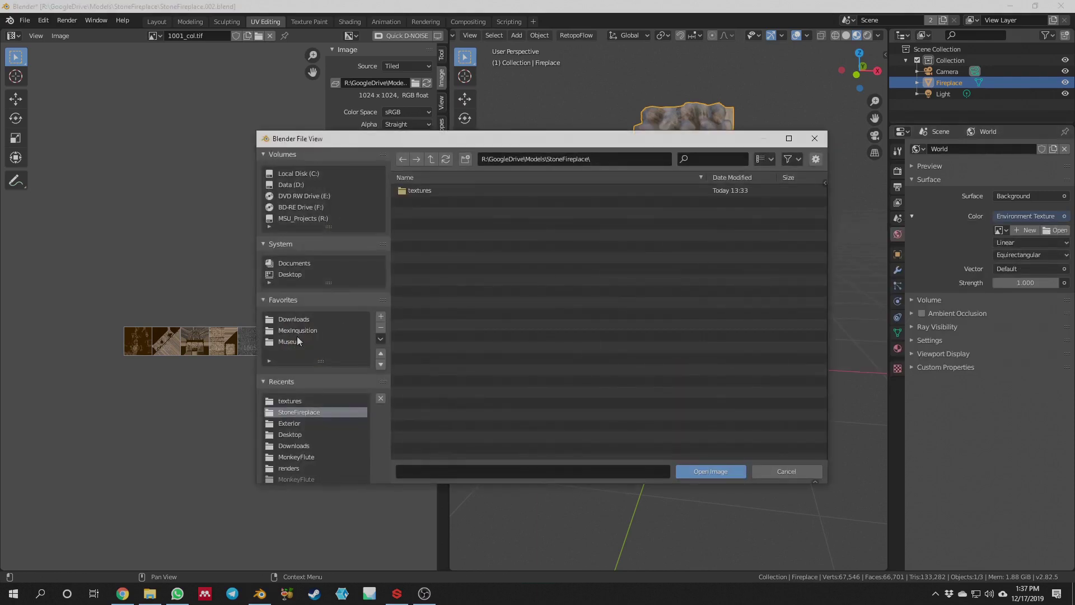
pyautogui.click(305, 330)
pyautogui.doubleClick(420, 191)
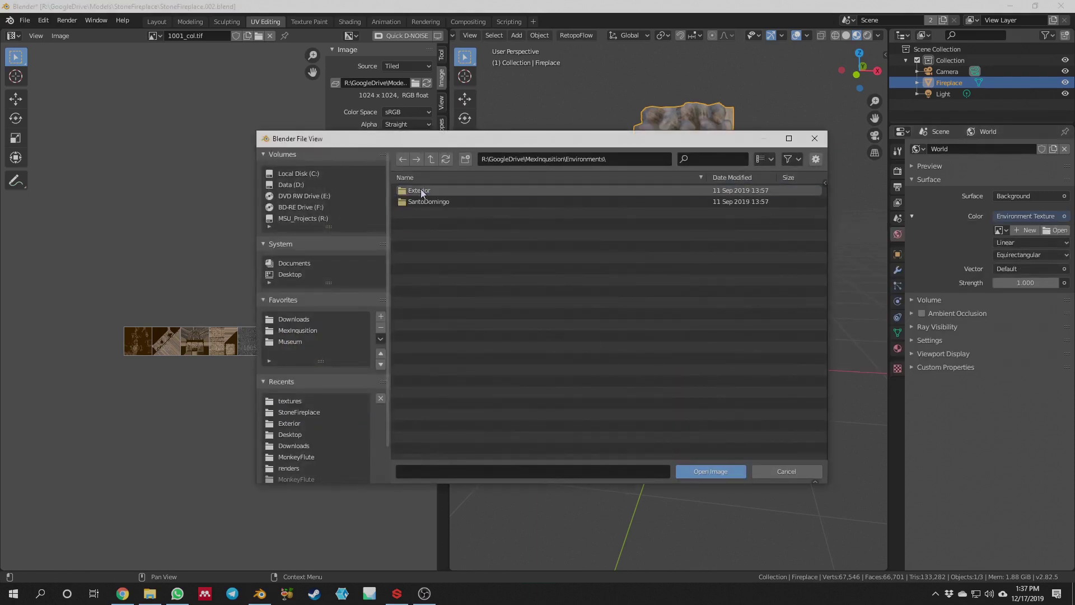
pyautogui.click(421, 191)
pyautogui.doubleClick(421, 191)
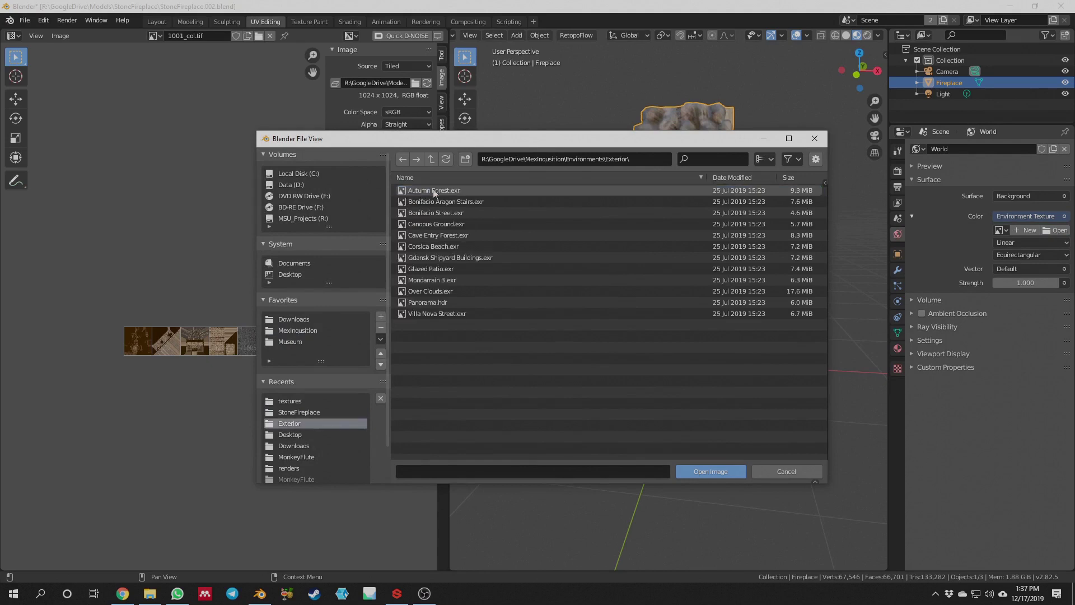
pyautogui.click(797, 160)
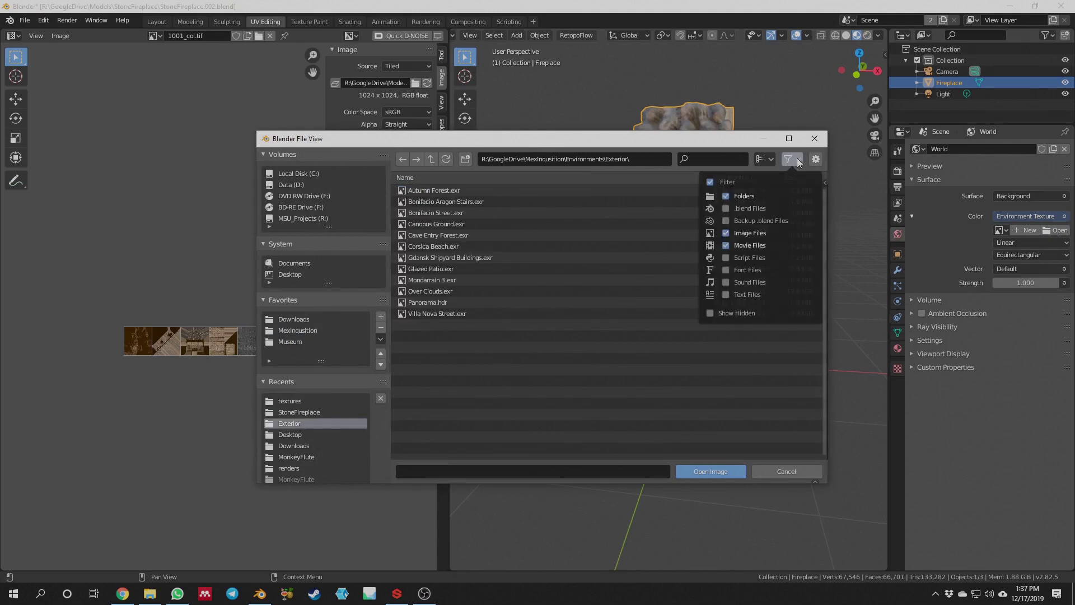
pyautogui.click(773, 159)
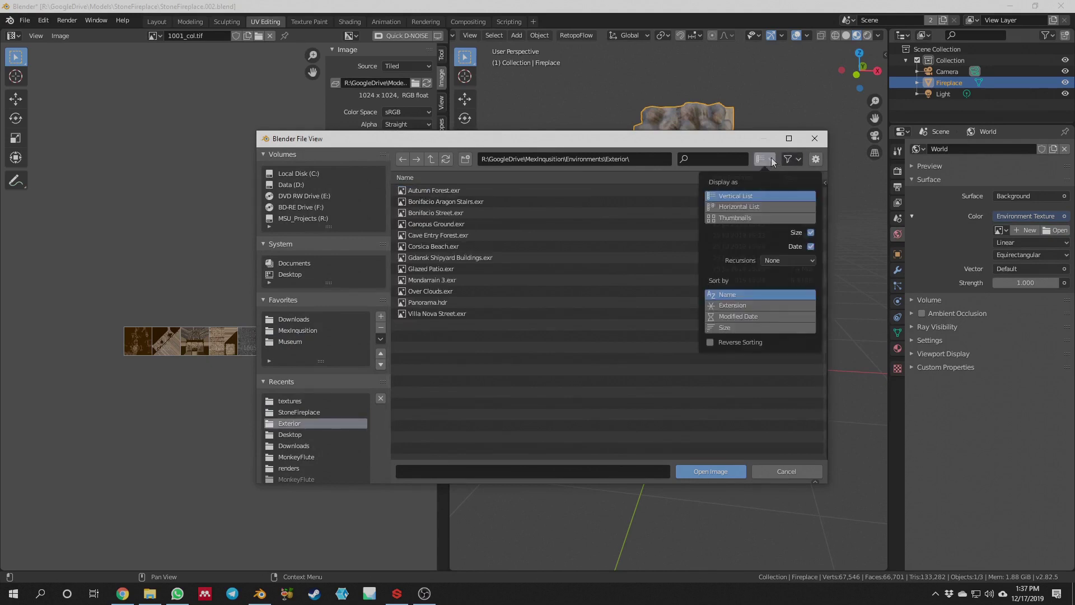
pyautogui.click(750, 217)
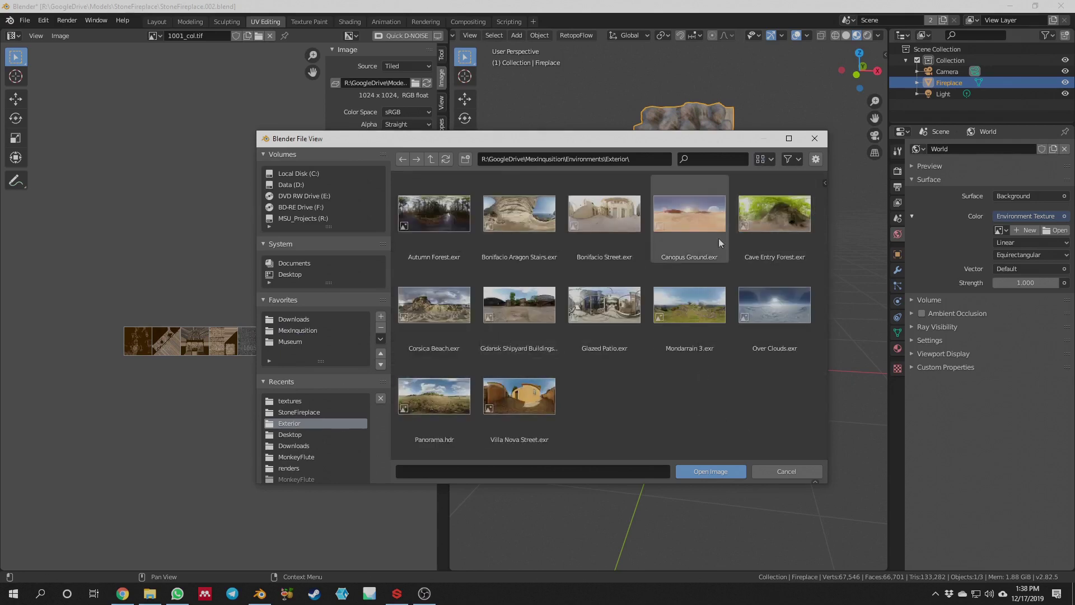
pyautogui.click(723, 213)
pyautogui.click(710, 471)
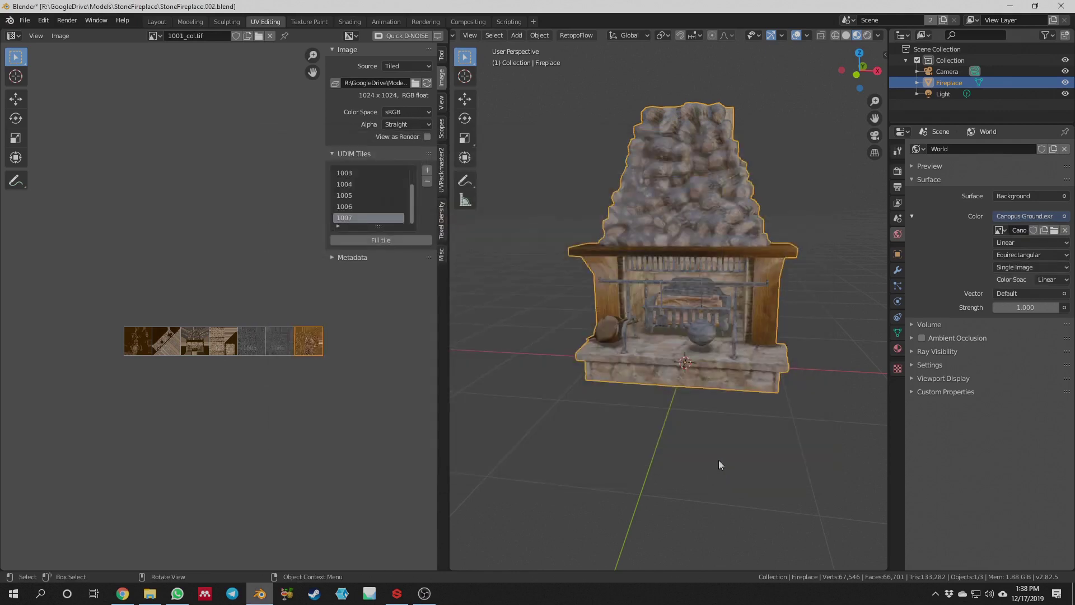
# Set the UV Editing workspace's 3D viewport to Rendered shading and inspect the fireplace lit by the environment image
pyautogui.click(867, 35)
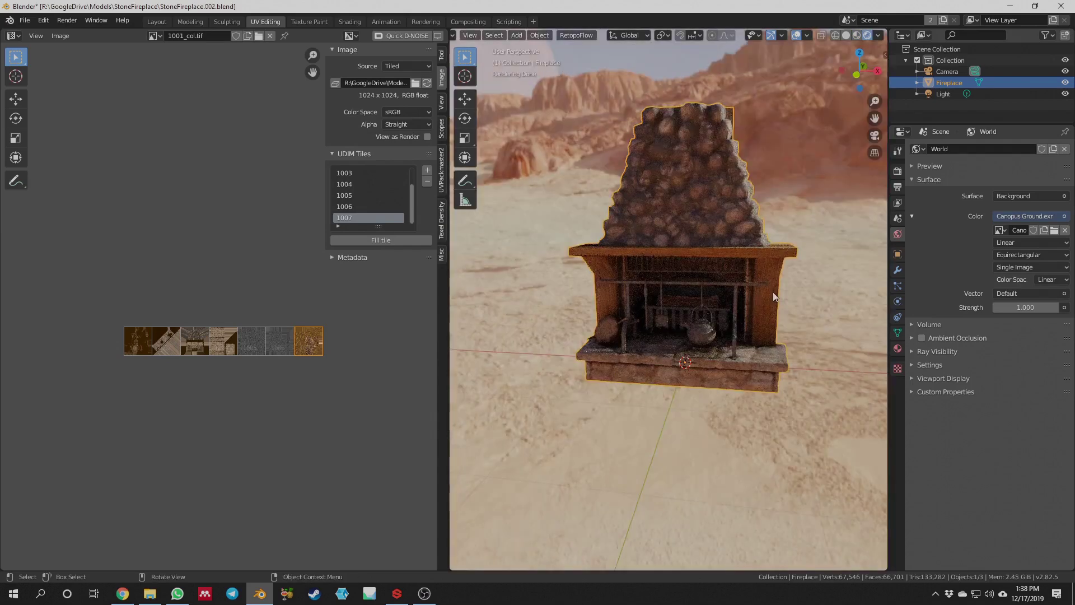
pyautogui.scroll(5, 721, 307)
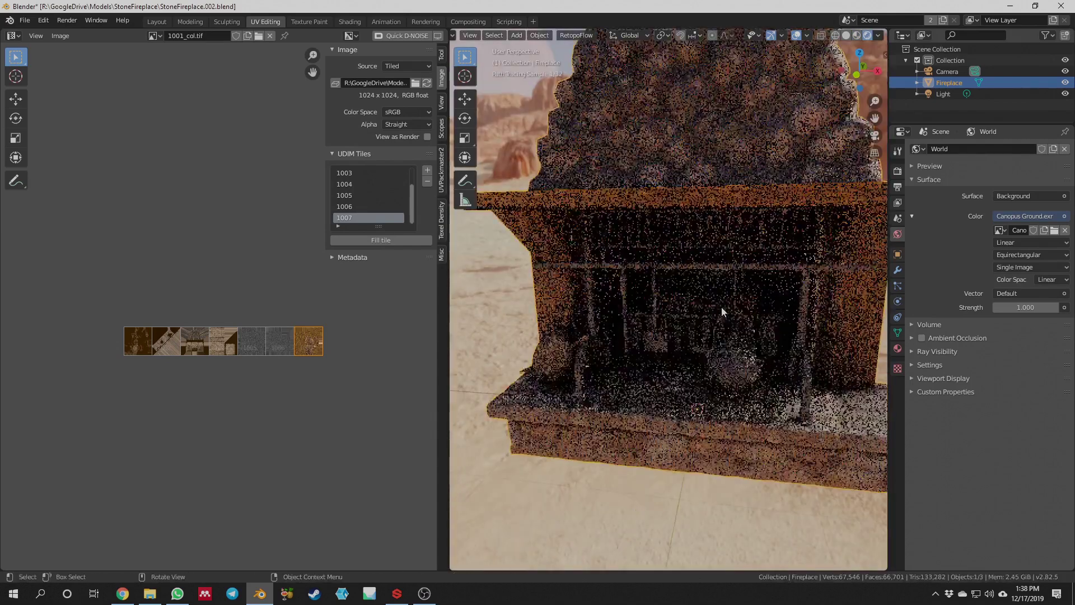
pyautogui.scroll(-5, 719, 306)
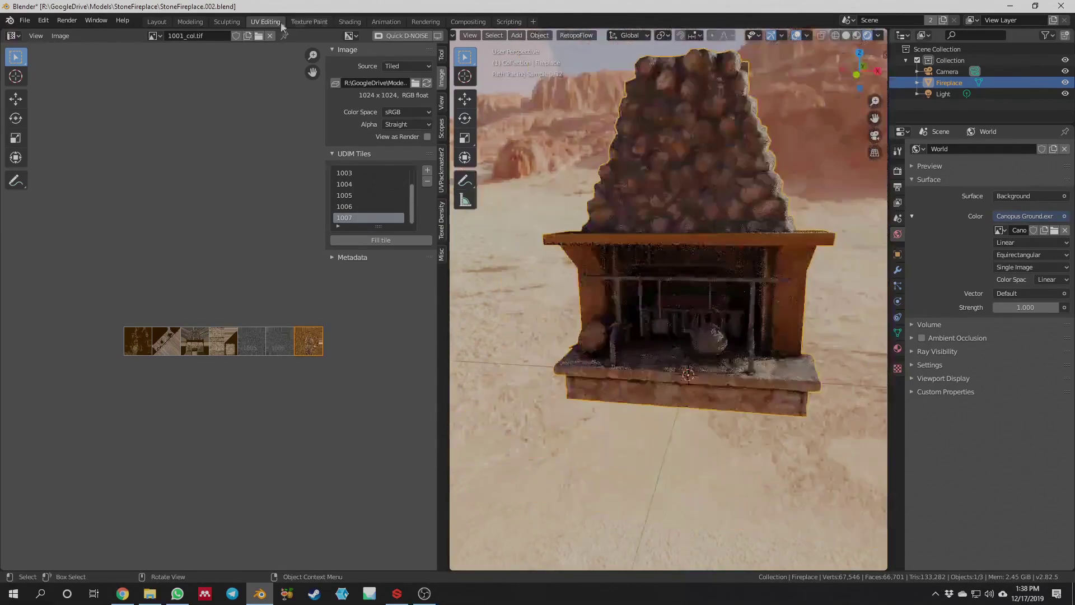
# Switch to the Layout workspace and examine the fireplace up close in Rendered shading
pyautogui.click(156, 22)
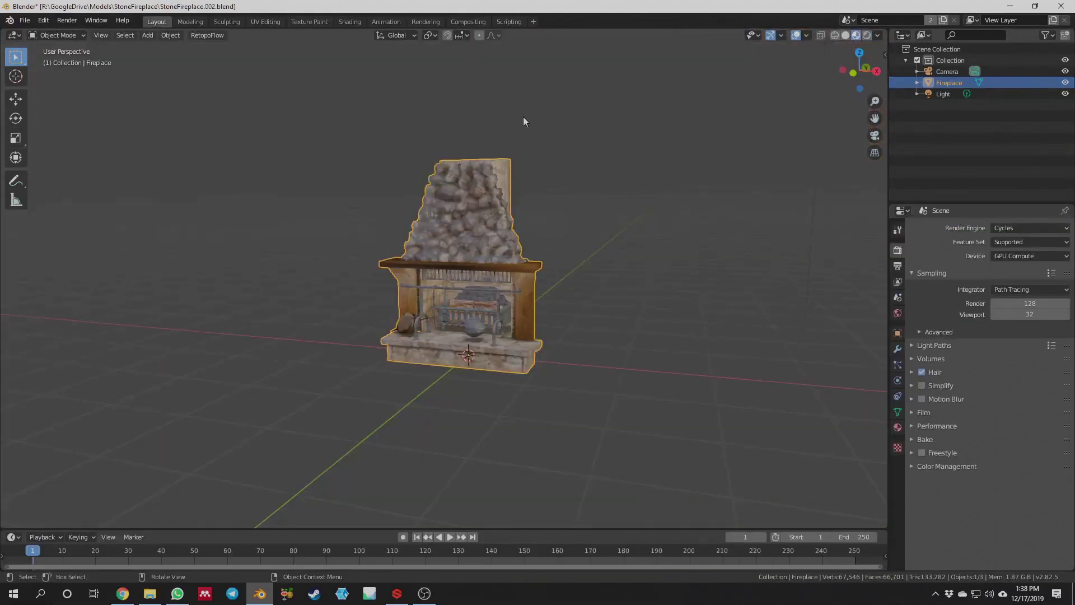
pyautogui.click(866, 35)
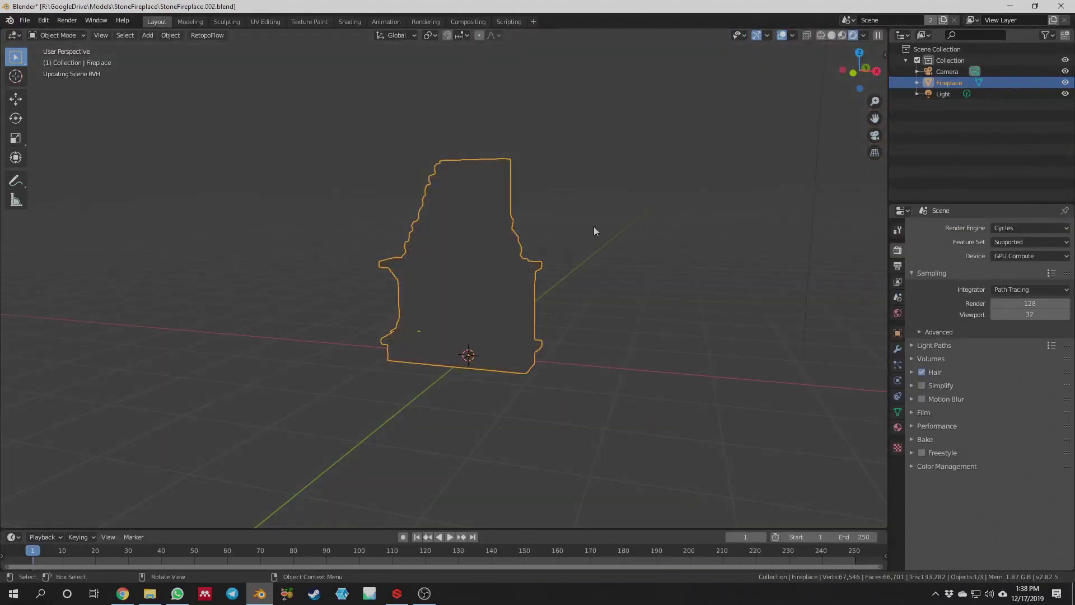
pyautogui.scroll(4, 592, 240)
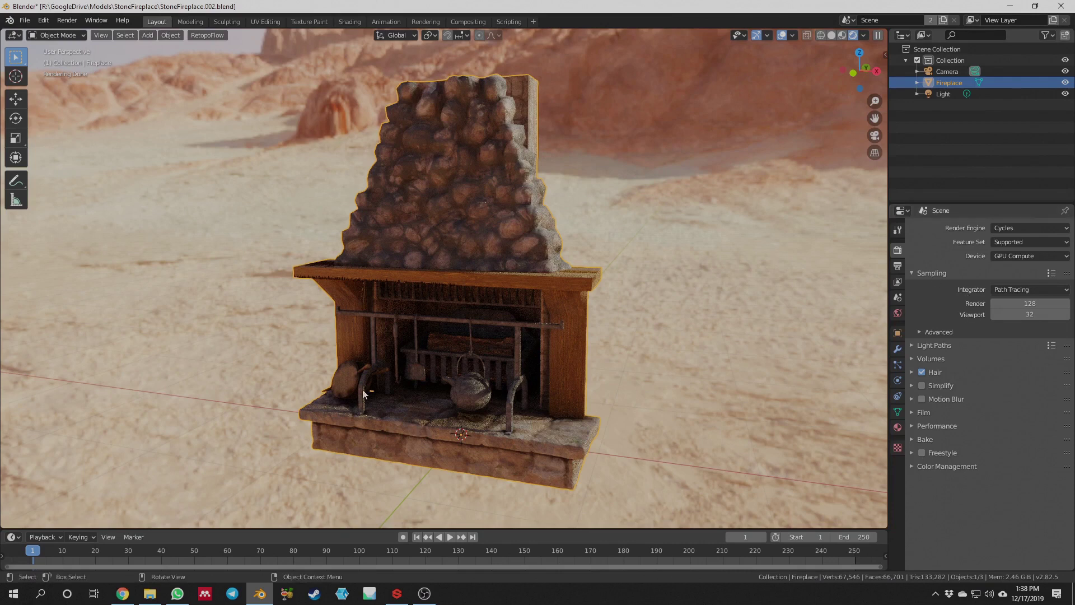
# Add a Subdivision Surface modifier to the fireplace, then deselect it and inspect the smoothed model in the rendered view
pyautogui.click(898, 350)
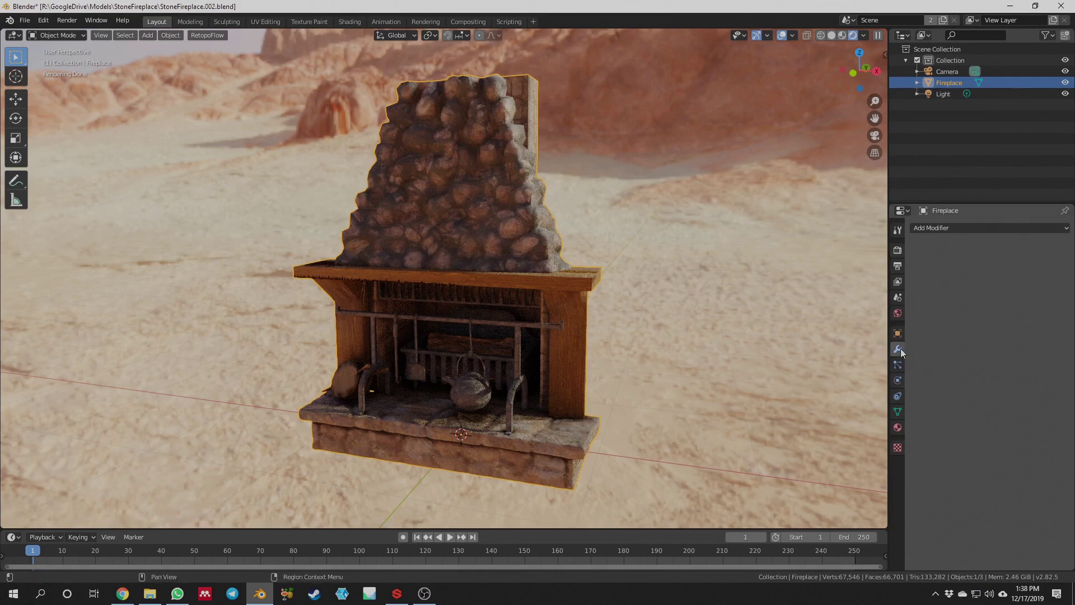
pyautogui.click(973, 231)
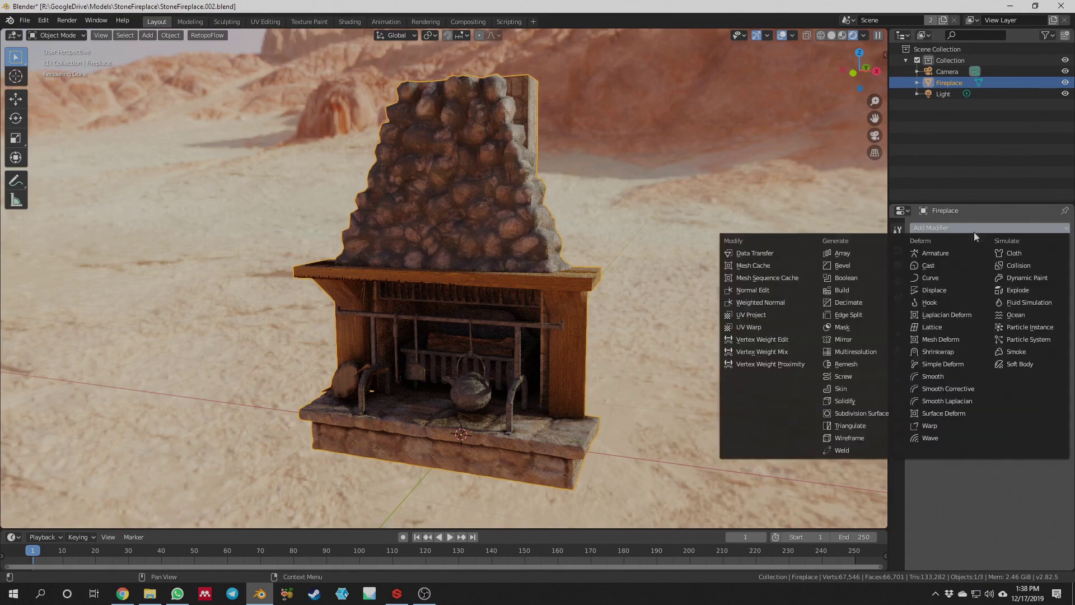
pyautogui.click(868, 414)
pyautogui.moveTo(603, 338); pyautogui.dragTo(617, 269, button='middle')
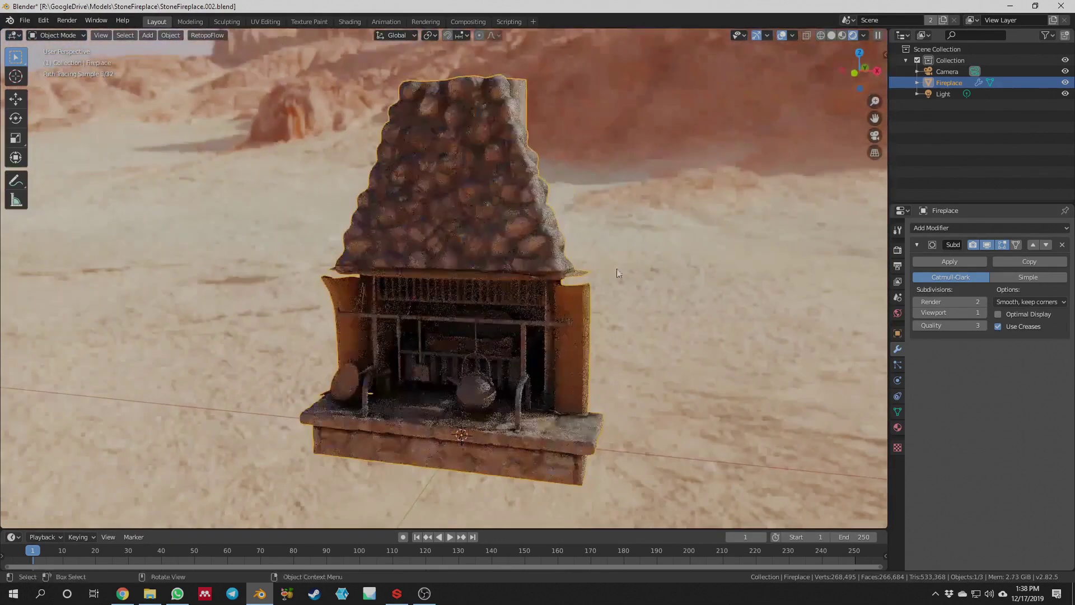
pyautogui.scroll(-1, 402, 310)
pyautogui.scroll(2, 402, 310)
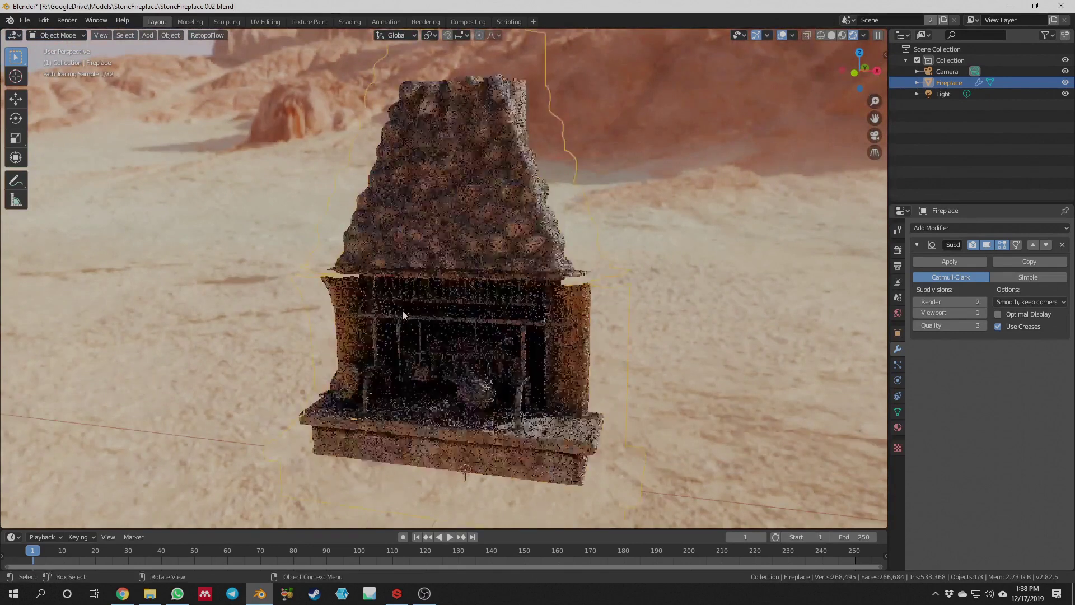
pyautogui.scroll(-1, 402, 311)
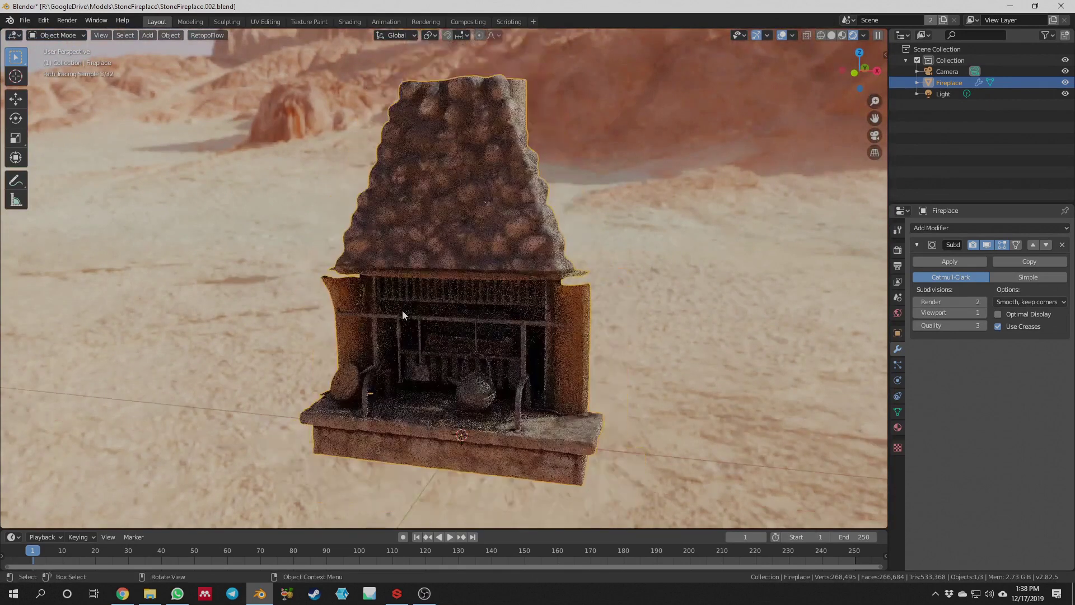
pyautogui.click(627, 247)
pyautogui.moveTo(628, 251)
pyautogui.mouseDown(button='middle')
pyautogui.moveTo(614, 266)
pyautogui.moveTo(633, 267)
pyautogui.mouseUp(button='middle')
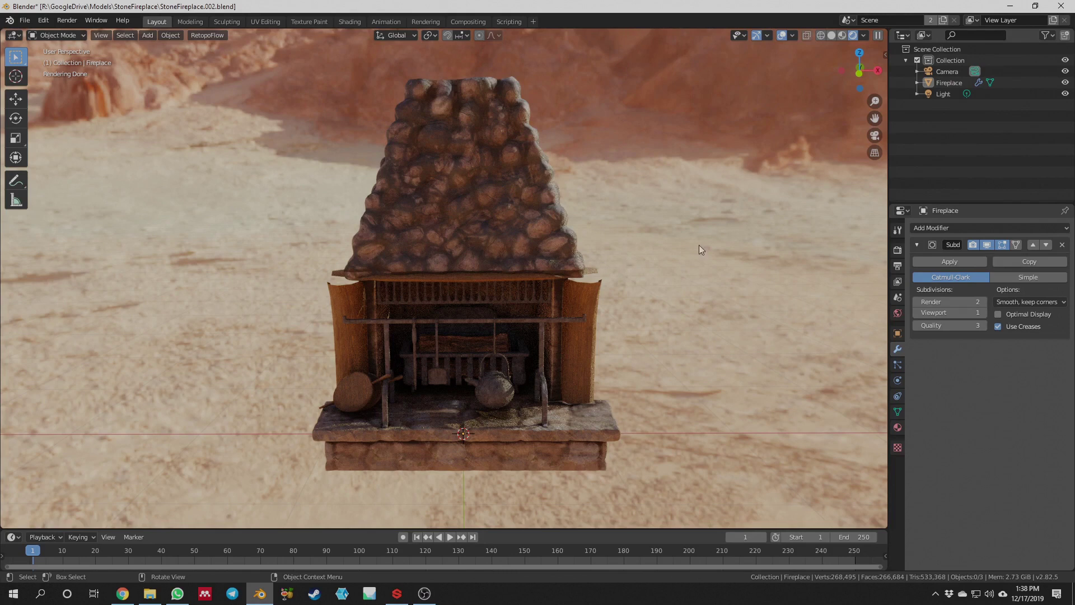
pyautogui.moveTo(668, 254); pyautogui.dragTo(636, 253, button='middle')
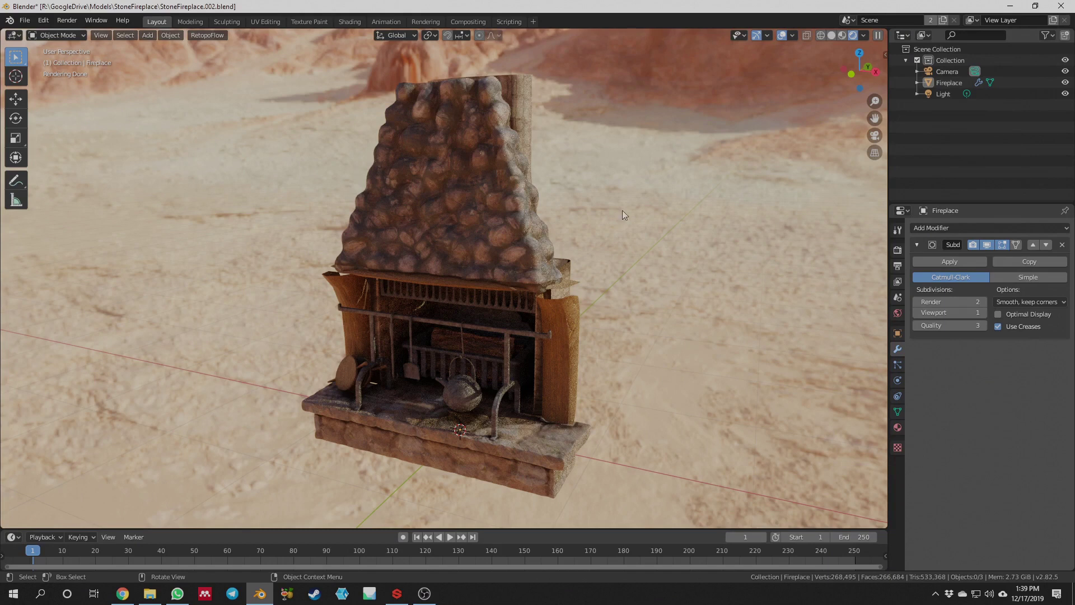
# Save the scene under the name StoneFireplace.003.blend in the StoneFireplace folder, overwriting the existing file
pyautogui.click(24, 20)
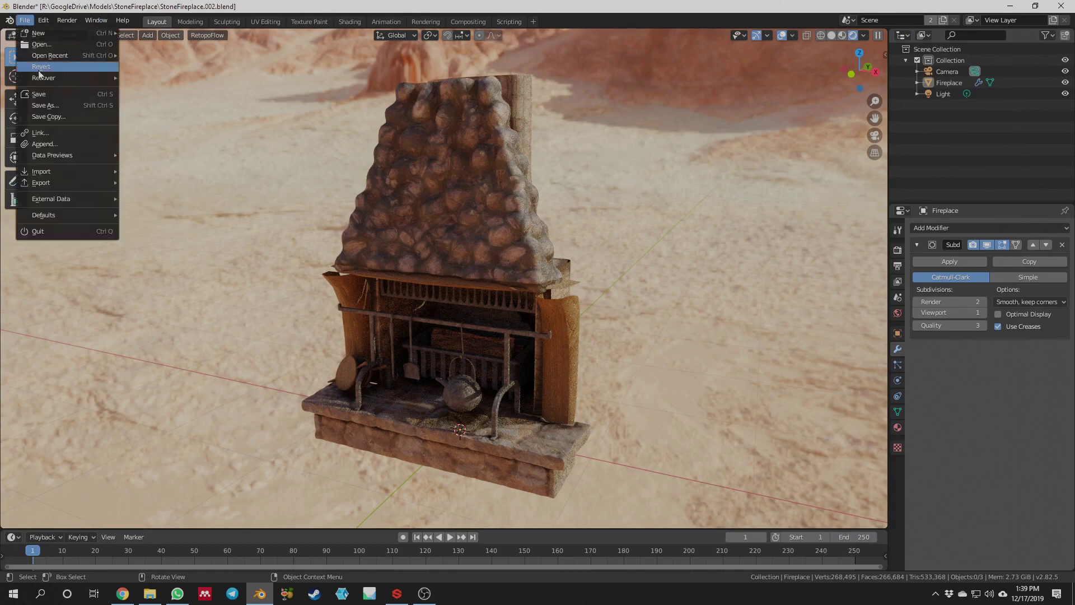
pyautogui.click(45, 105)
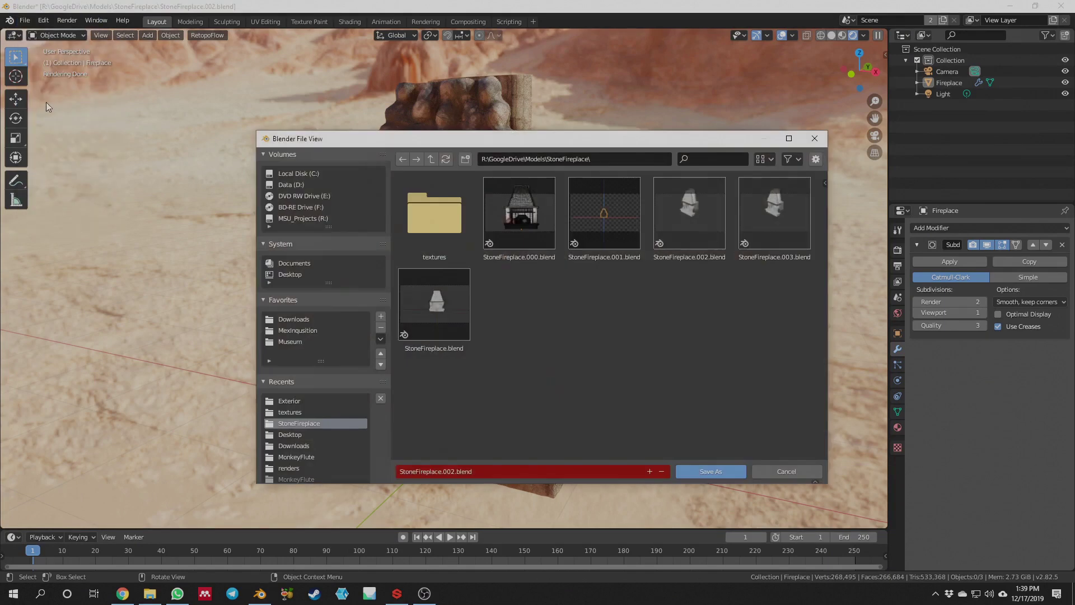
pyautogui.click(772, 220)
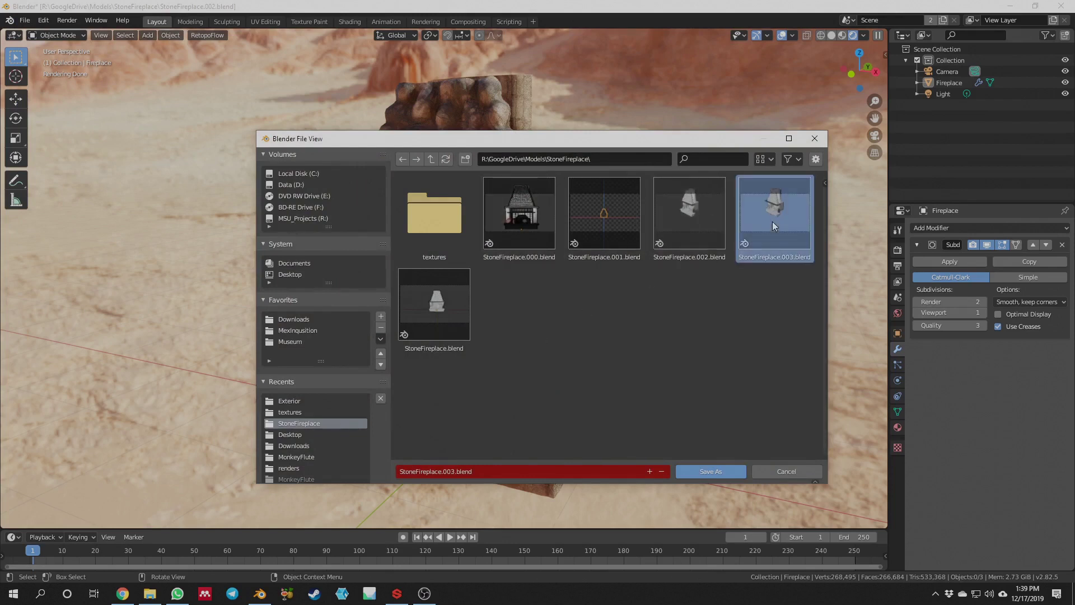
pyautogui.click(722, 469)
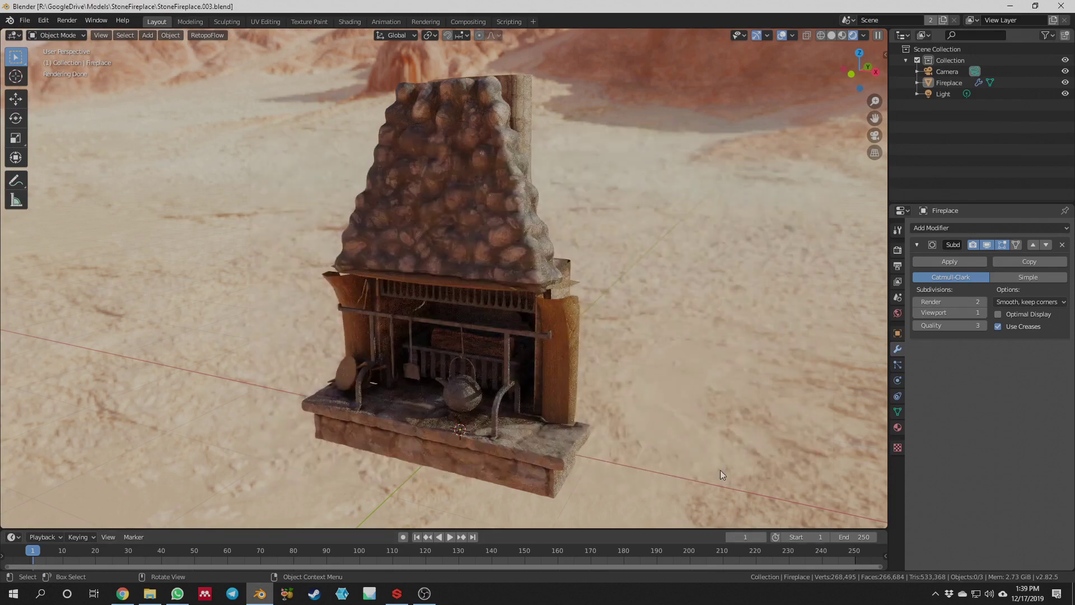